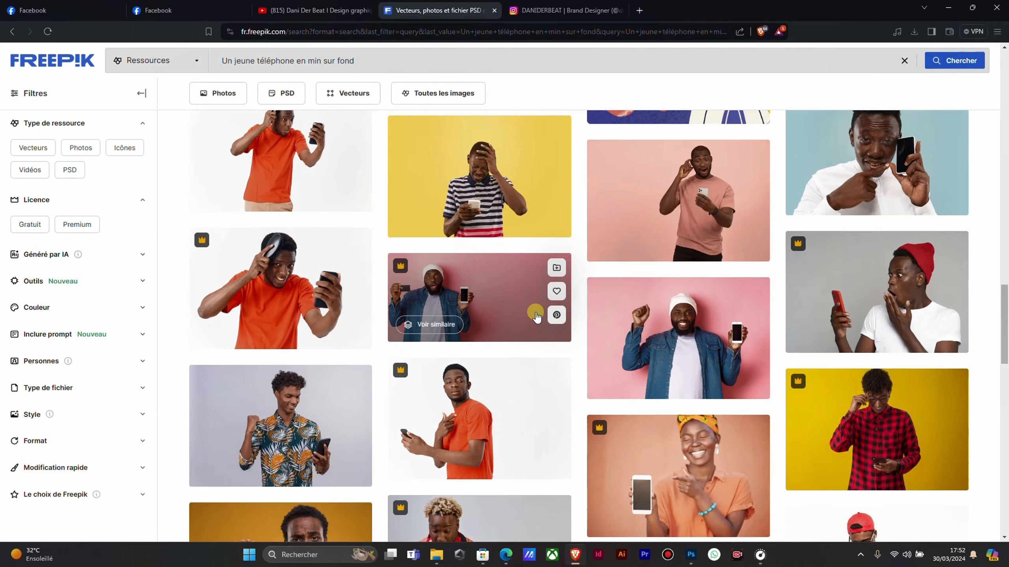
Look through the rest of the first page of phone photo results and go to the next page
scroll(536, 316, down, 7)
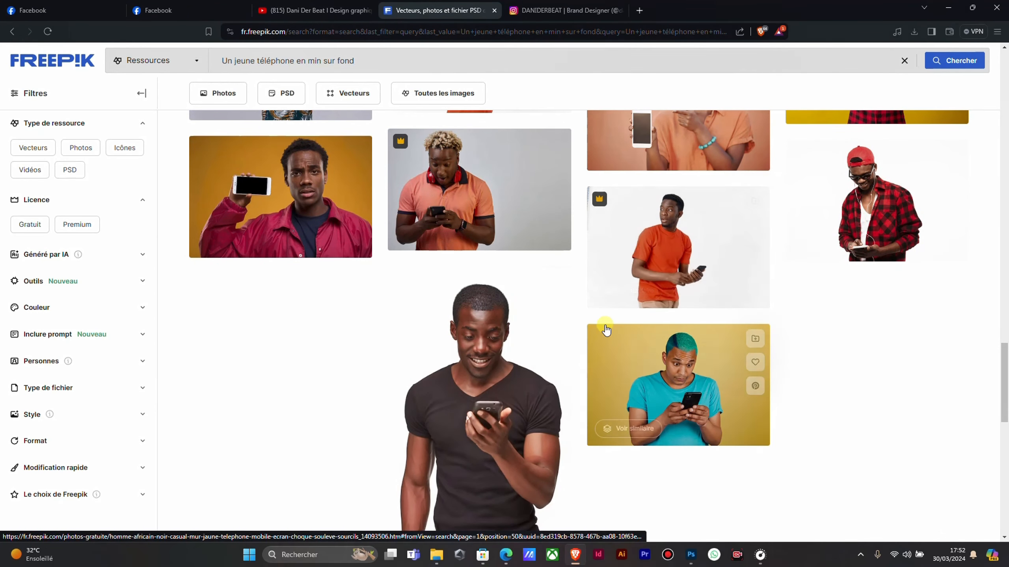
scroll(536, 310, down, 15)
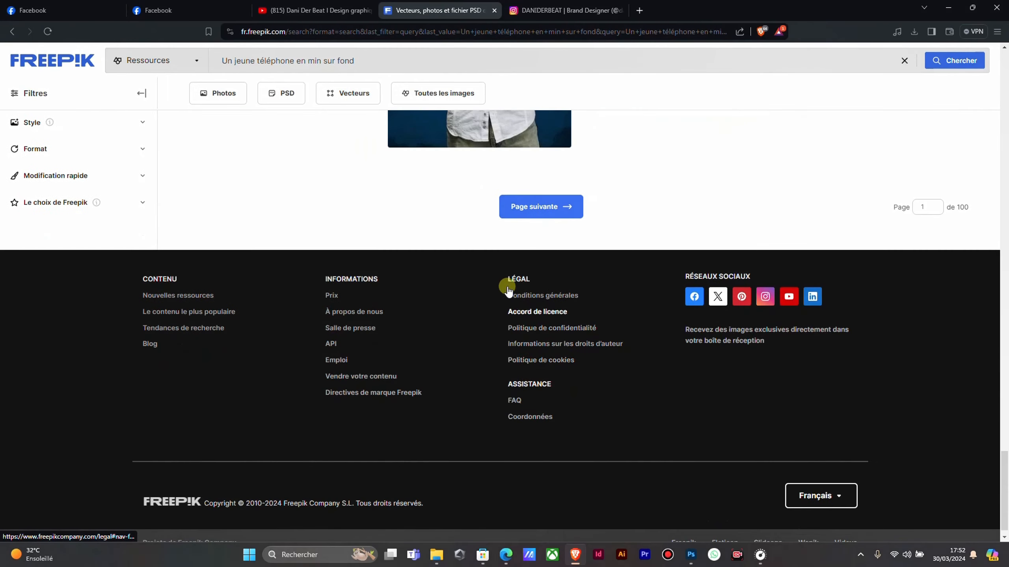
click(524, 206)
Examine the photos on page 2 of the results for a suitable portrait of a young man holding a phone
scroll(636, 298, down, 1)
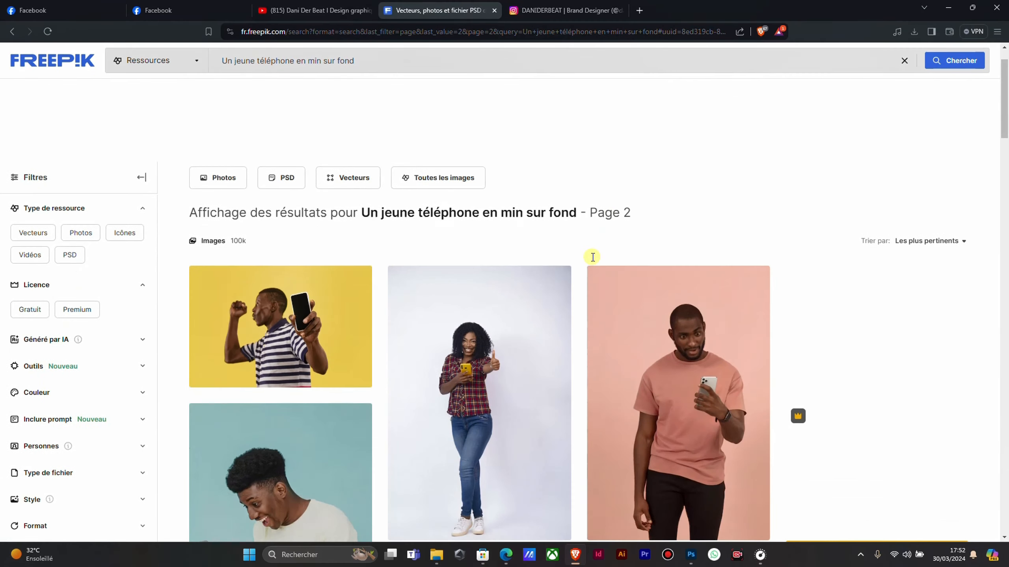
scroll(524, 240, down, 1)
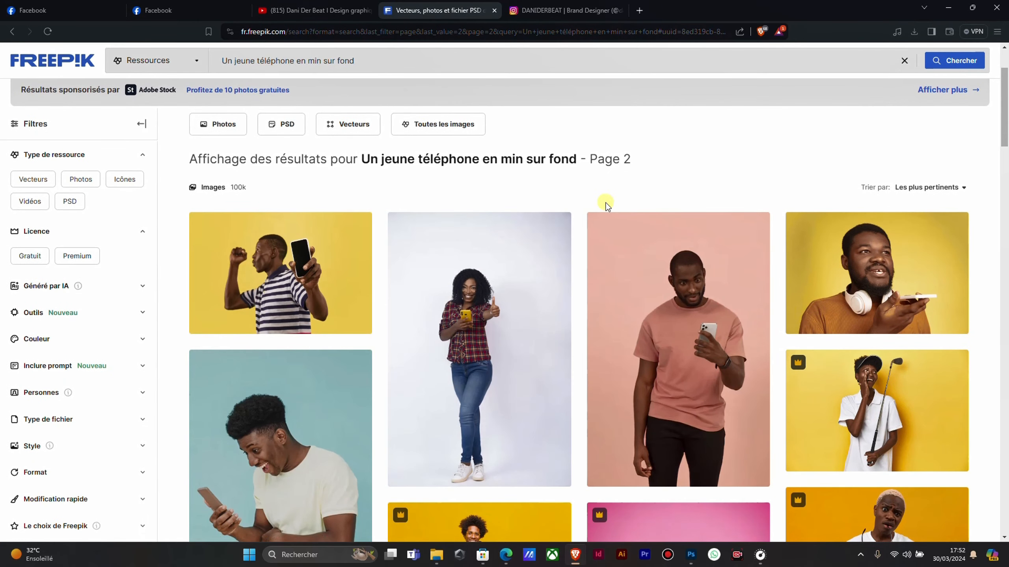
scroll(607, 209, down, 3)
scroll(606, 210, down, 4)
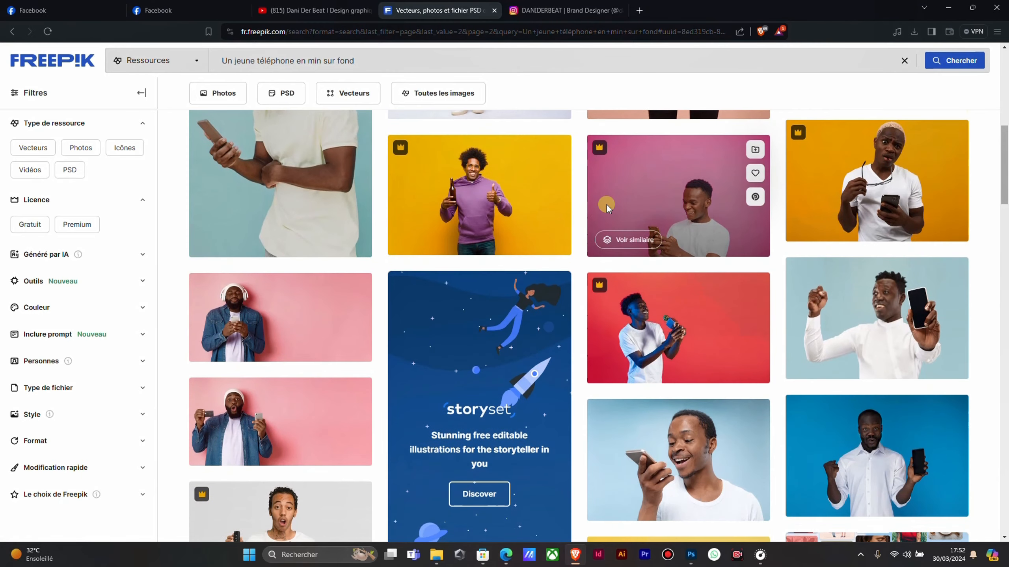
scroll(607, 205, down, 1)
scroll(607, 205, up, 2)
scroll(607, 209, down, 9)
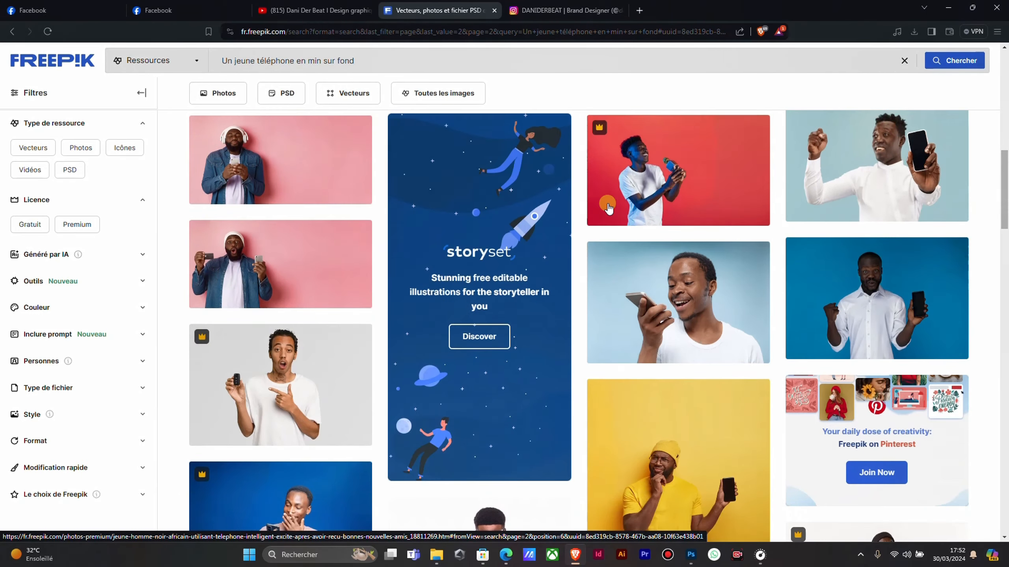
scroll(609, 207, down, 2)
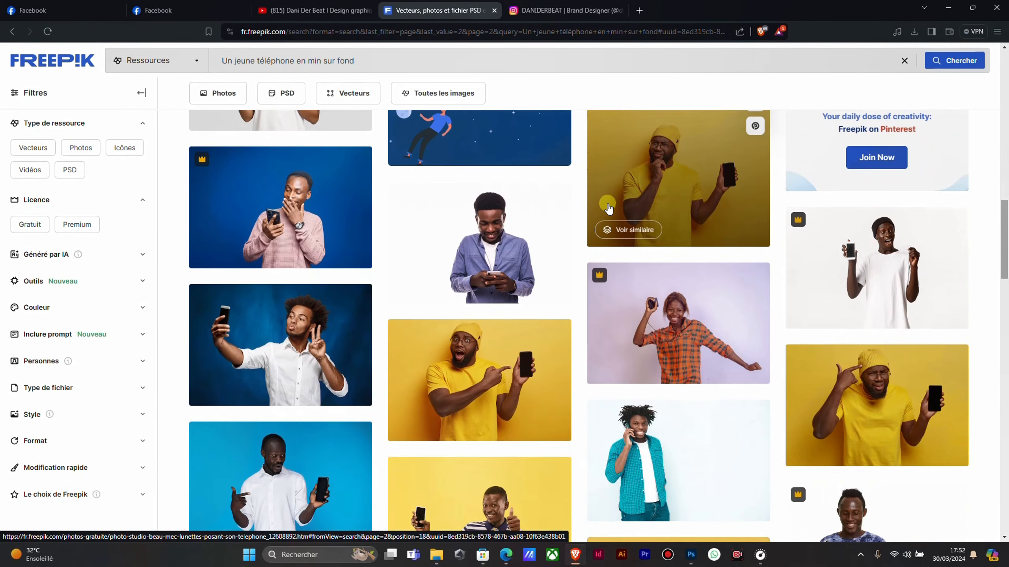
scroll(611, 202, down, 4)
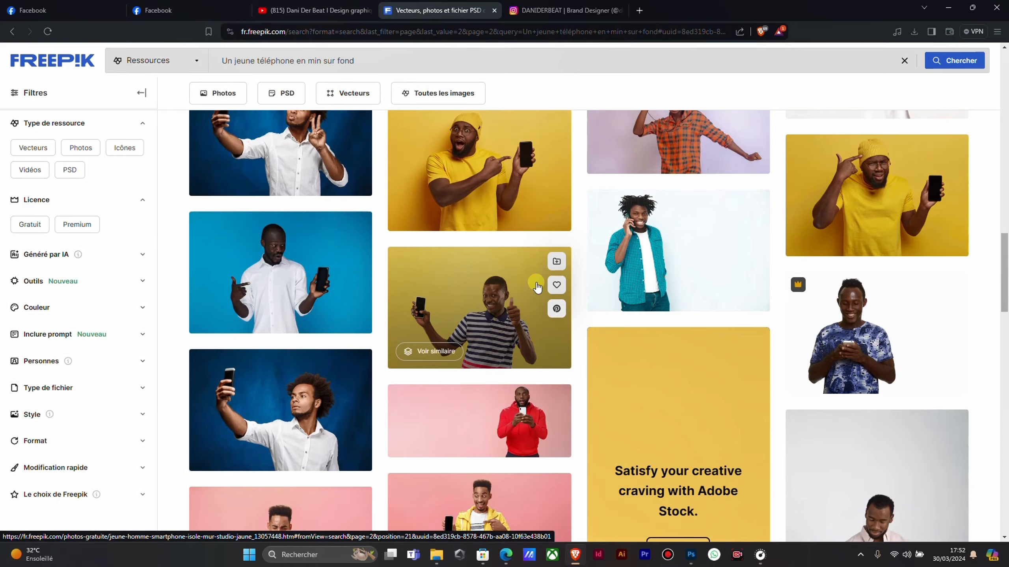
scroll(533, 284, down, 2)
scroll(524, 266, down, 2)
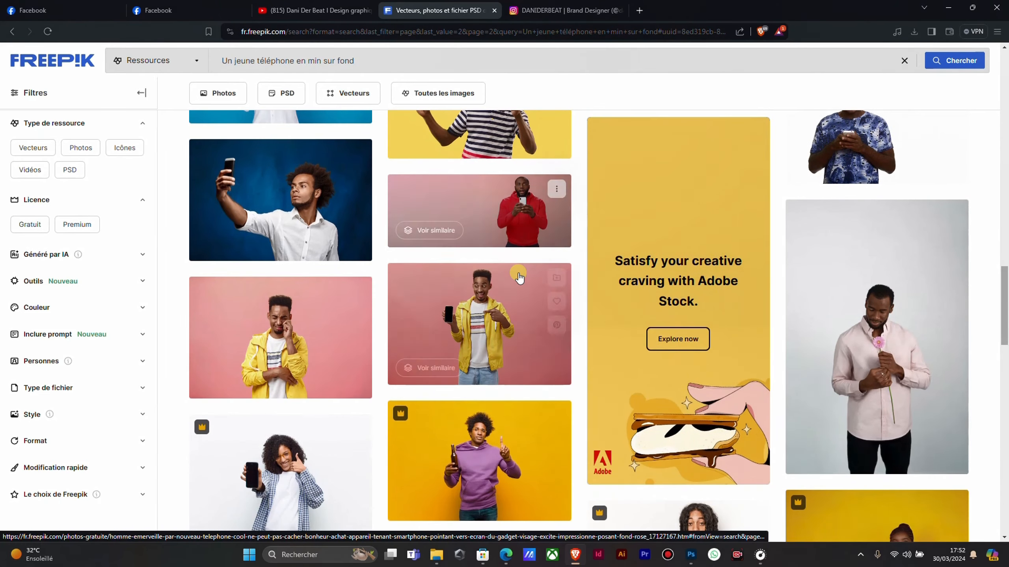
scroll(544, 254, down, 4)
scroll(544, 257, down, 3)
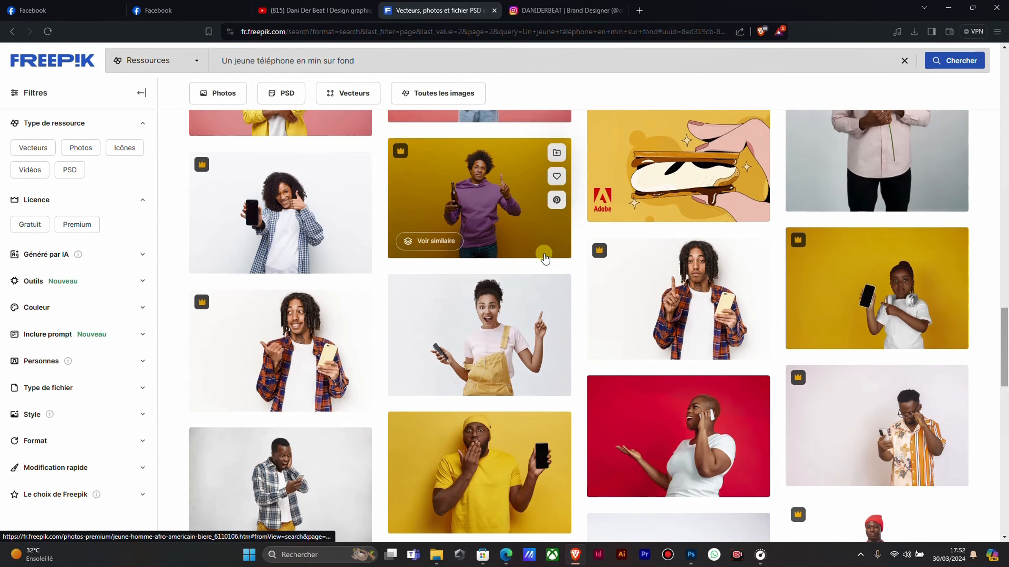
scroll(542, 286, down, 3)
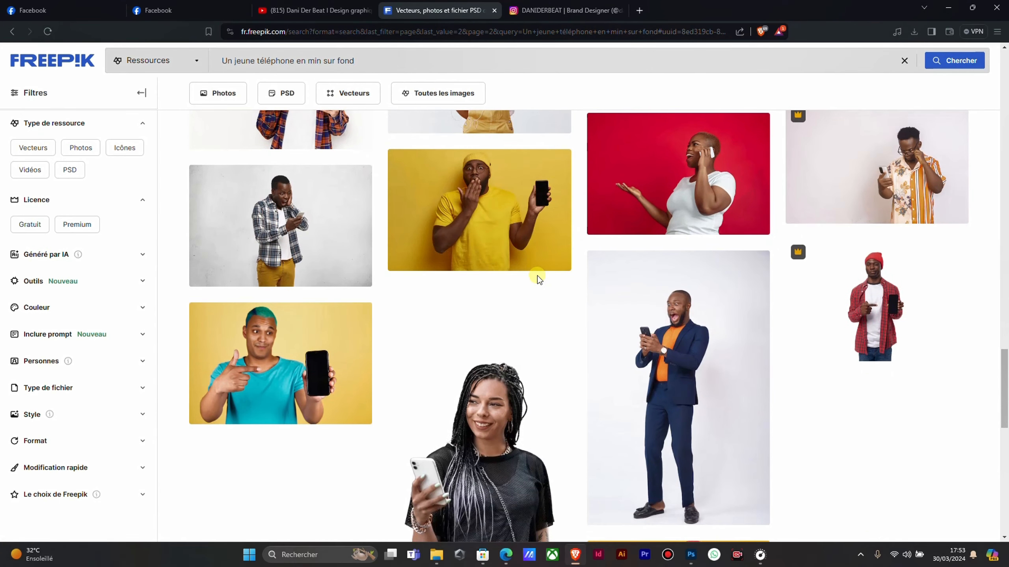
scroll(539, 278, down, 4)
scroll(540, 278, down, 3)
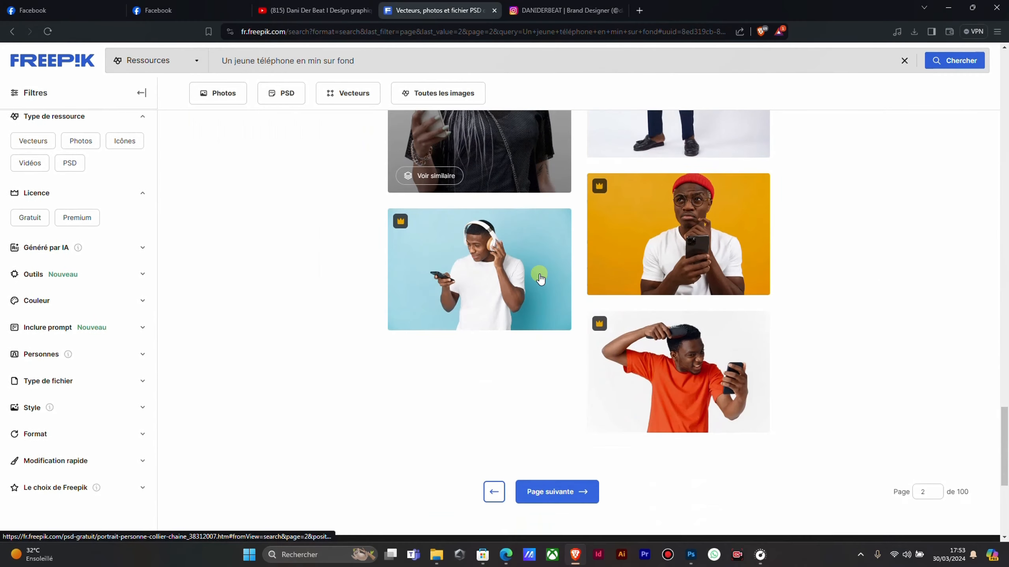
scroll(540, 278, up, 5)
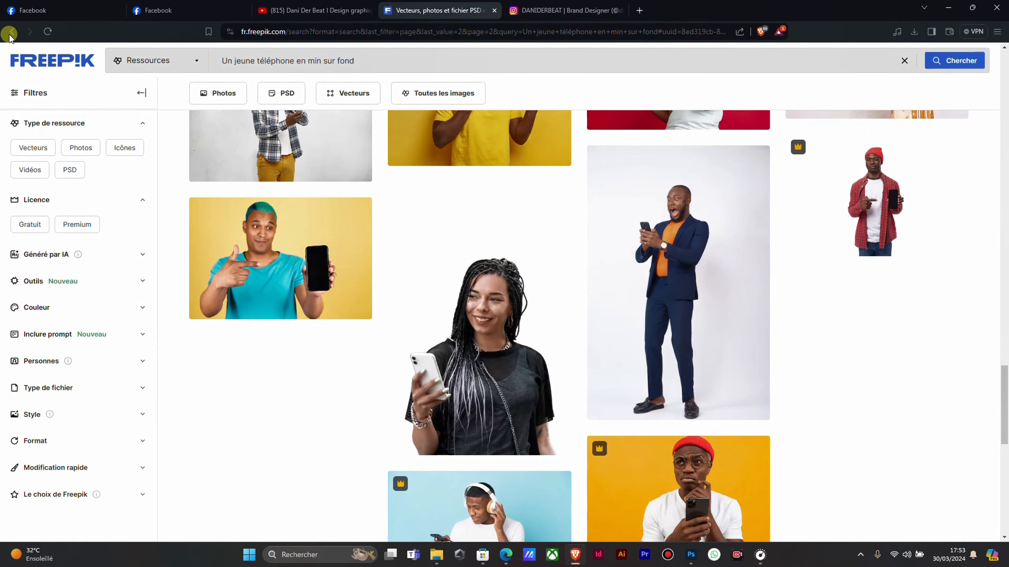
Return to the first results page and open the photo of the man in a striped polo holding a phone, finger on lips
click(9, 33)
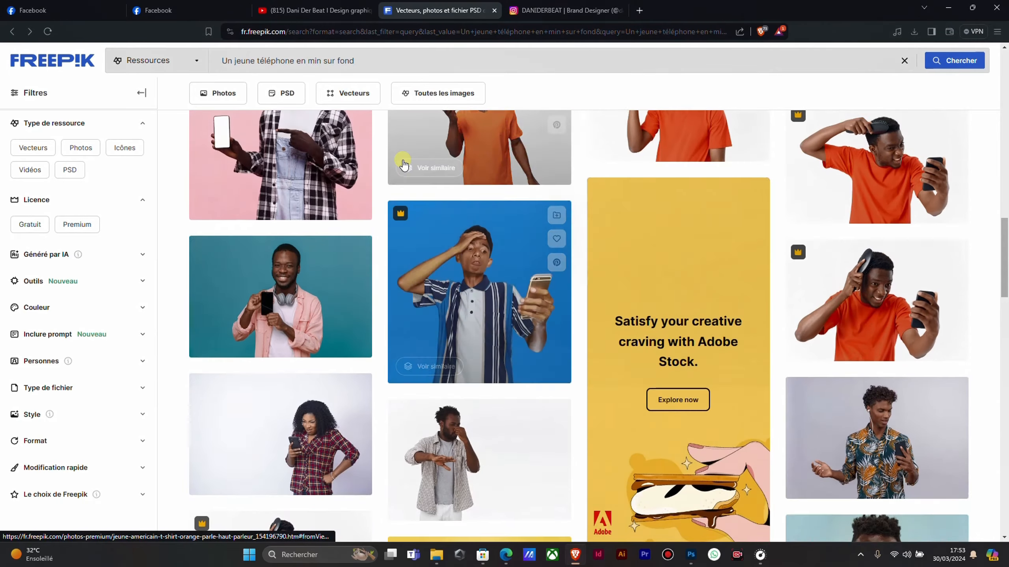
scroll(403, 160, up, 14)
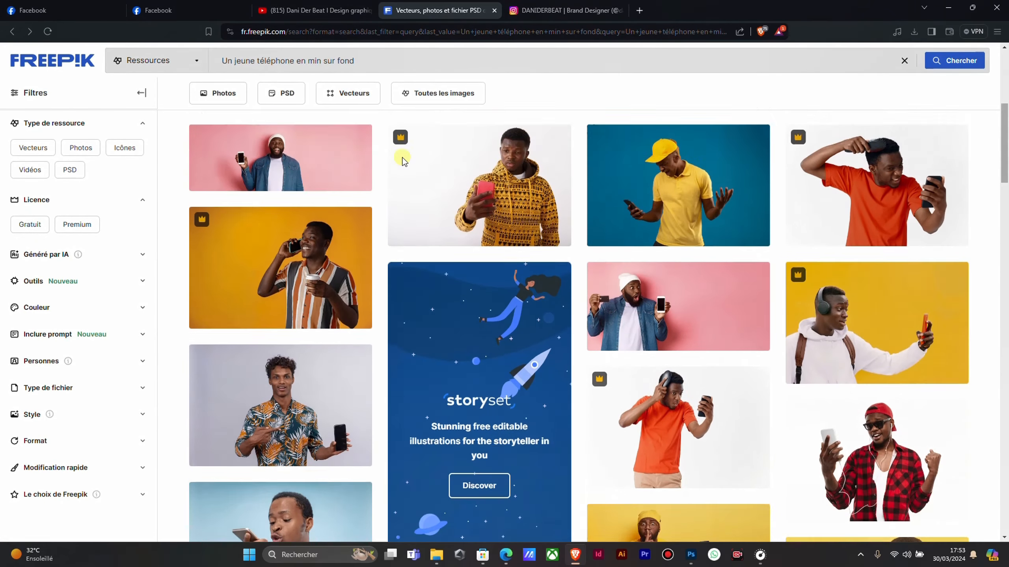
scroll(402, 158, up, 4)
click(495, 292)
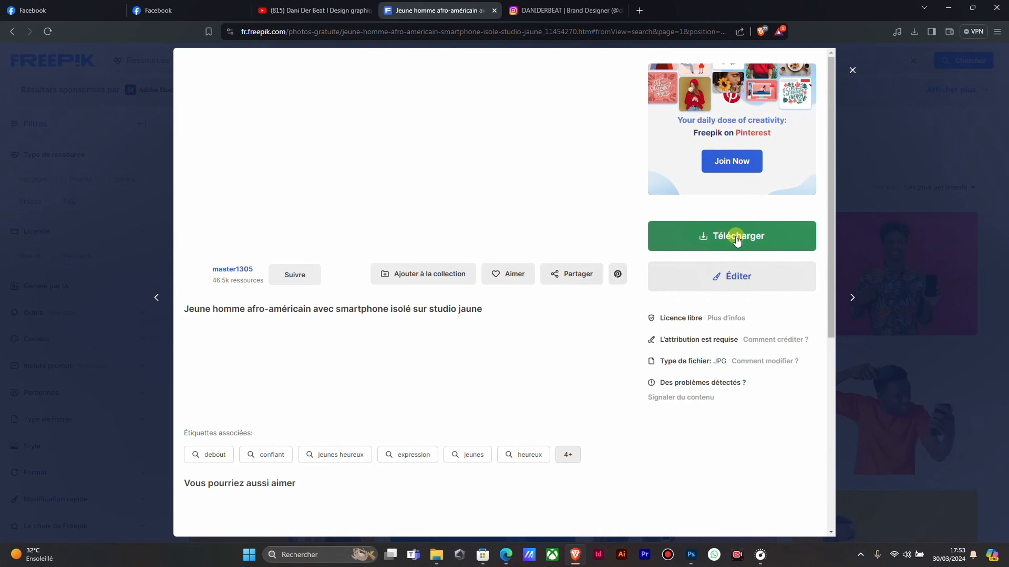
Download the free photo as young-african-american-man-with-smartphone-isolated-yellow-studio in Téléchargements and close its detail view
click(737, 238)
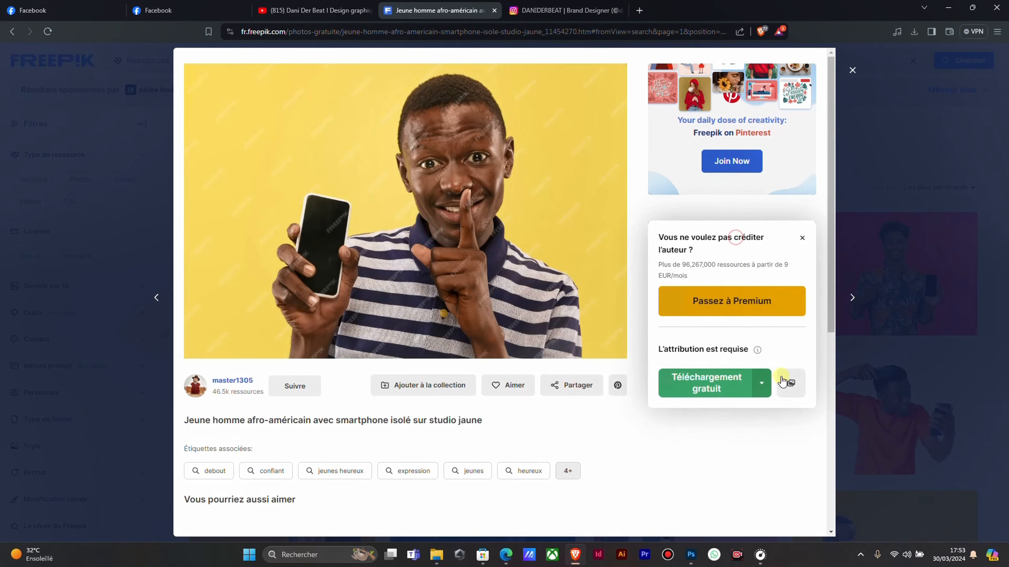
click(759, 388)
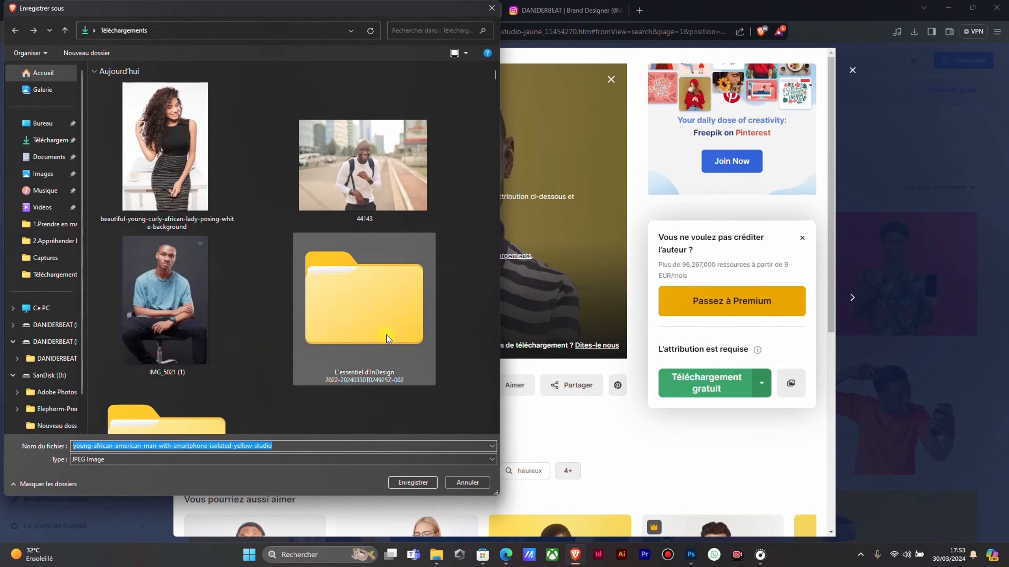
click(419, 483)
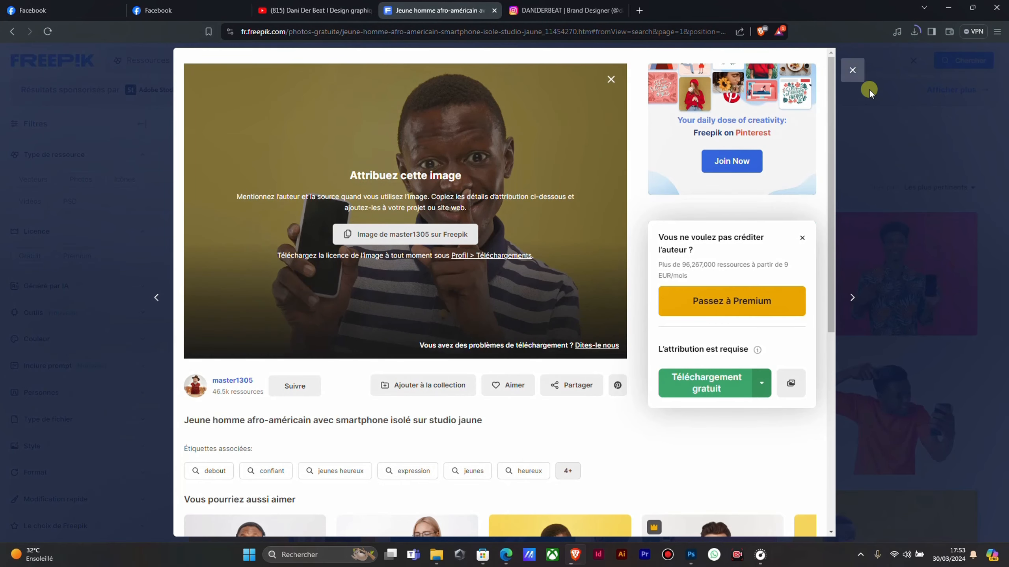
click(855, 72)
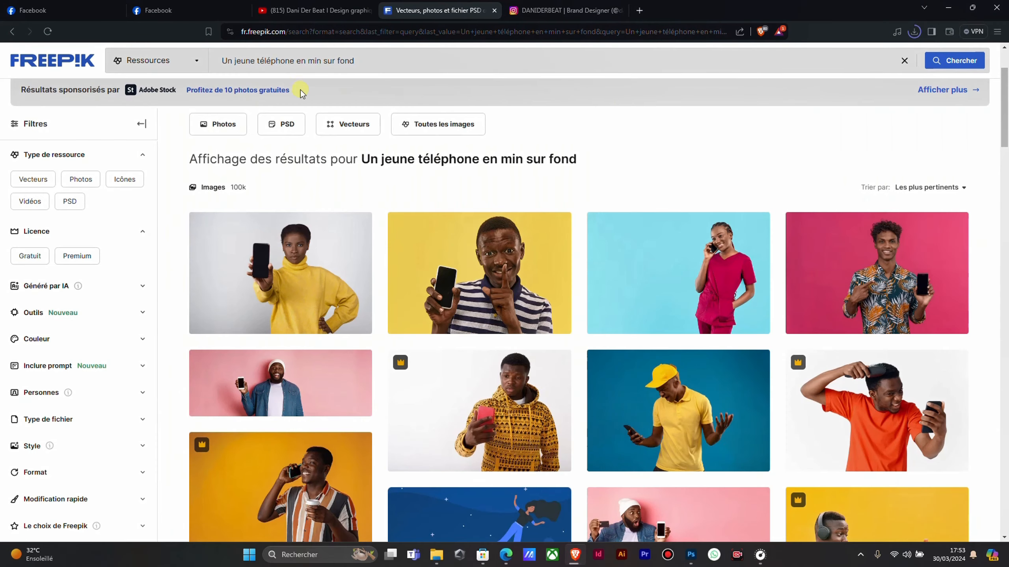
Replace the search query with "jeune femme au long cheveux" and run the search
drag(360, 63, 199, 62)
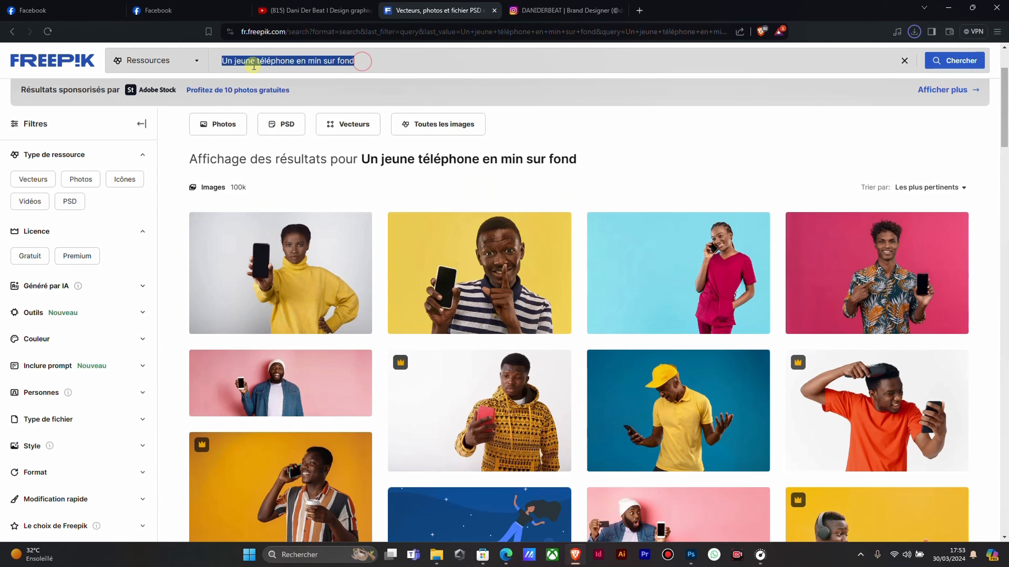
key(BackSpace)
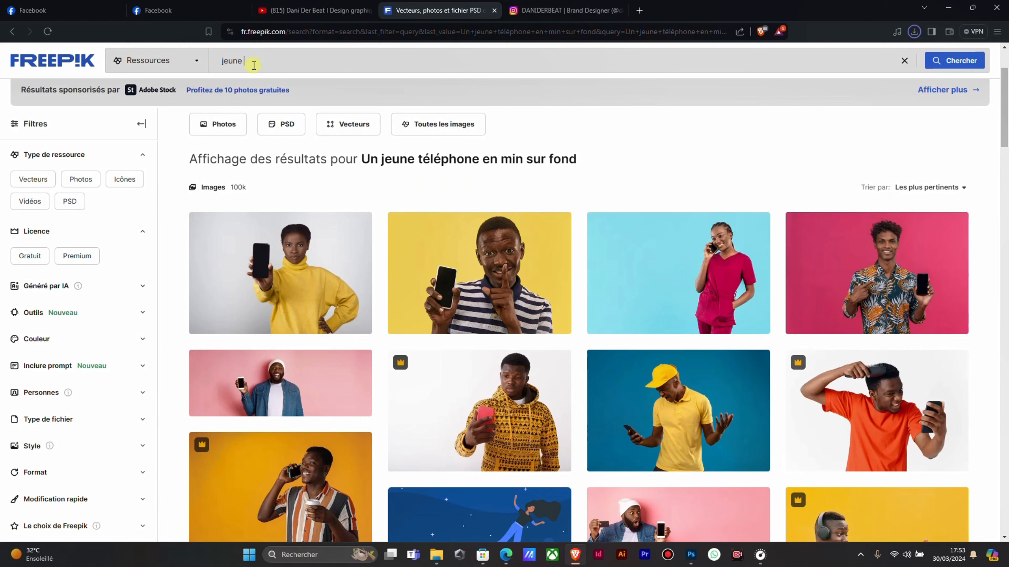
text(jeune femme au long cheveux)
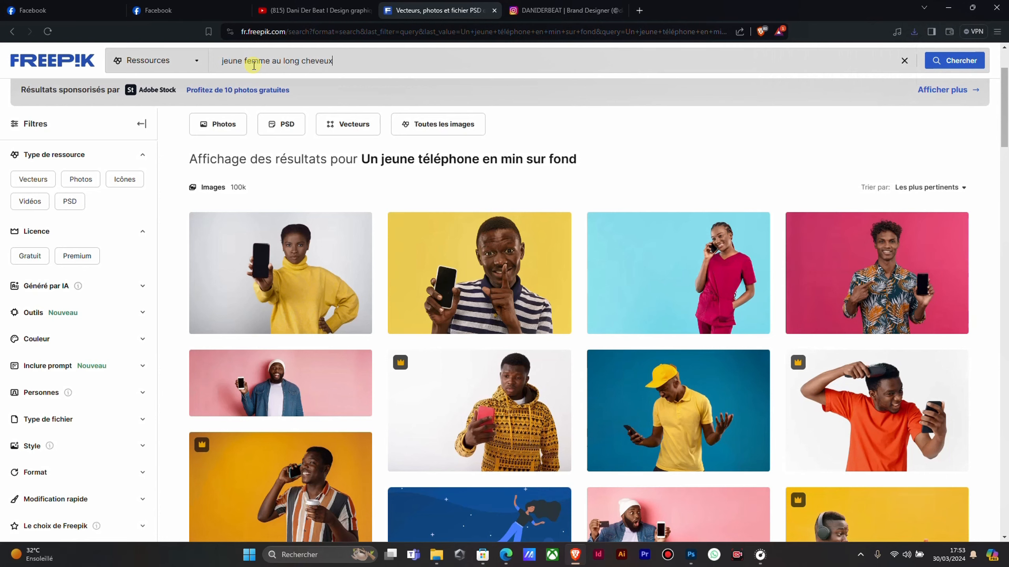
key(Return)
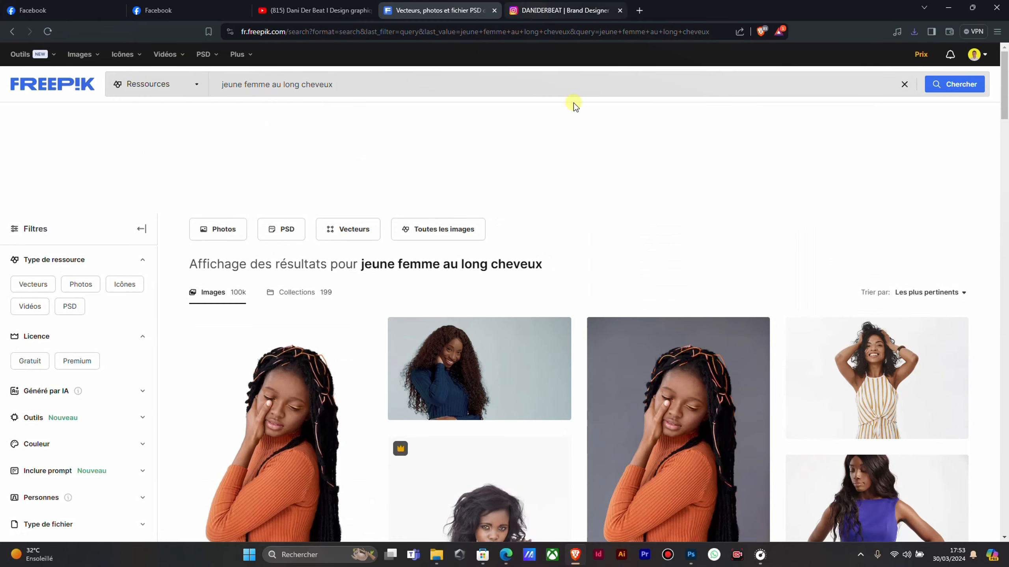
Download the free photo of the smiling woman with long curly hair and blue sweater in Originale size, 5000 × 2813 px
scroll(686, 253, down, 4)
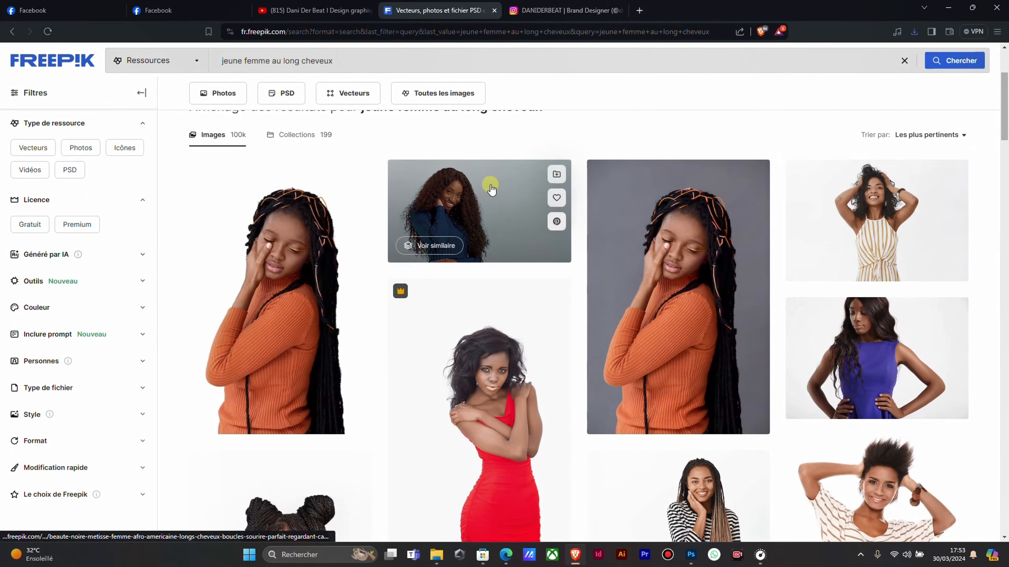
scroll(492, 178, down, 2)
scroll(516, 215, up, 3)
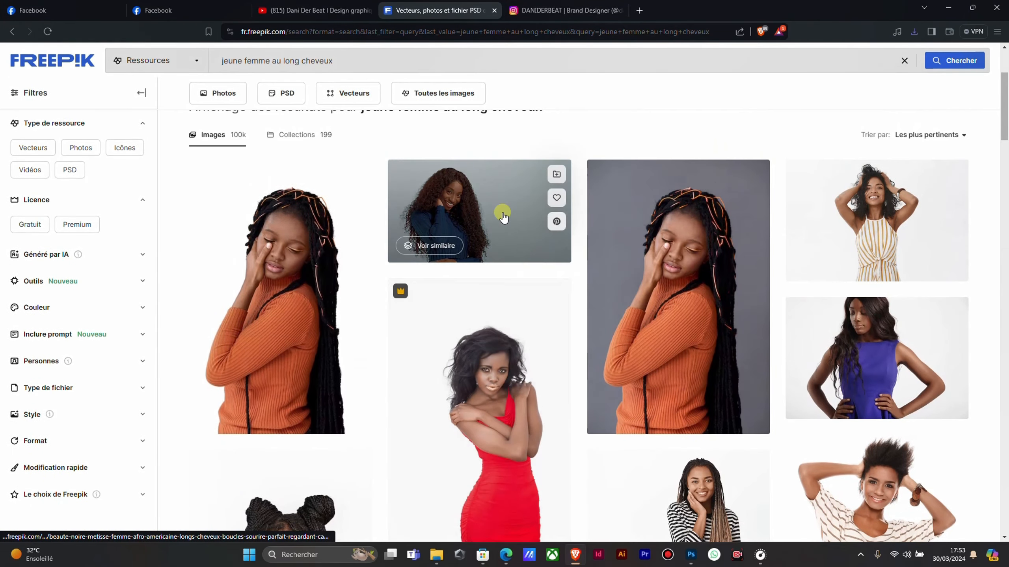
click(497, 207)
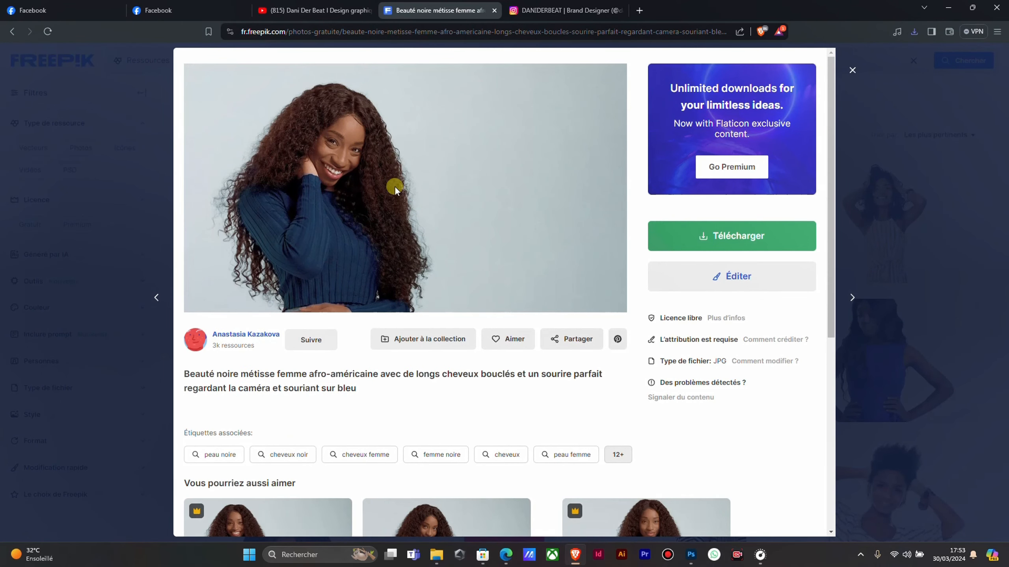
click(701, 237)
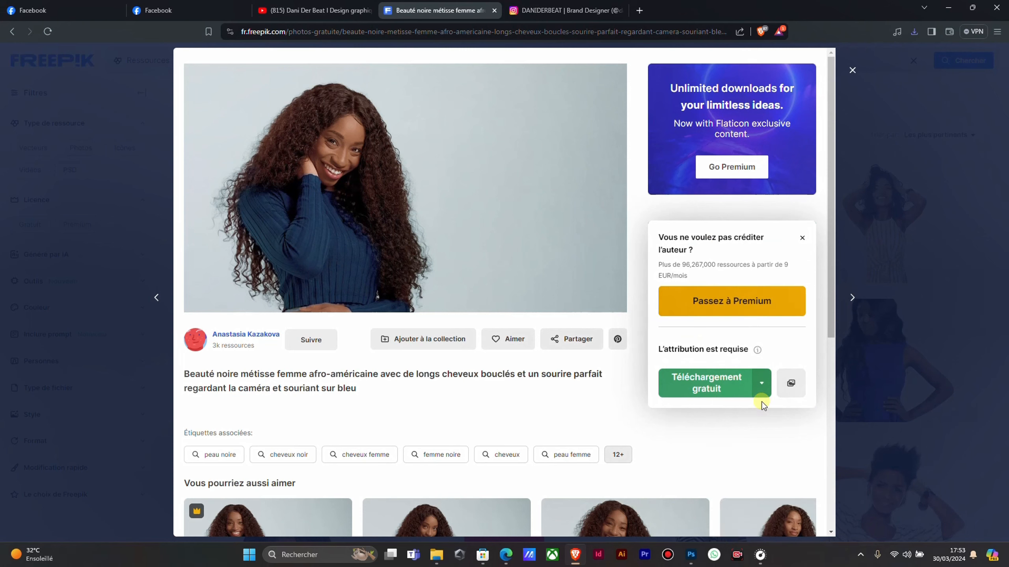
click(761, 383)
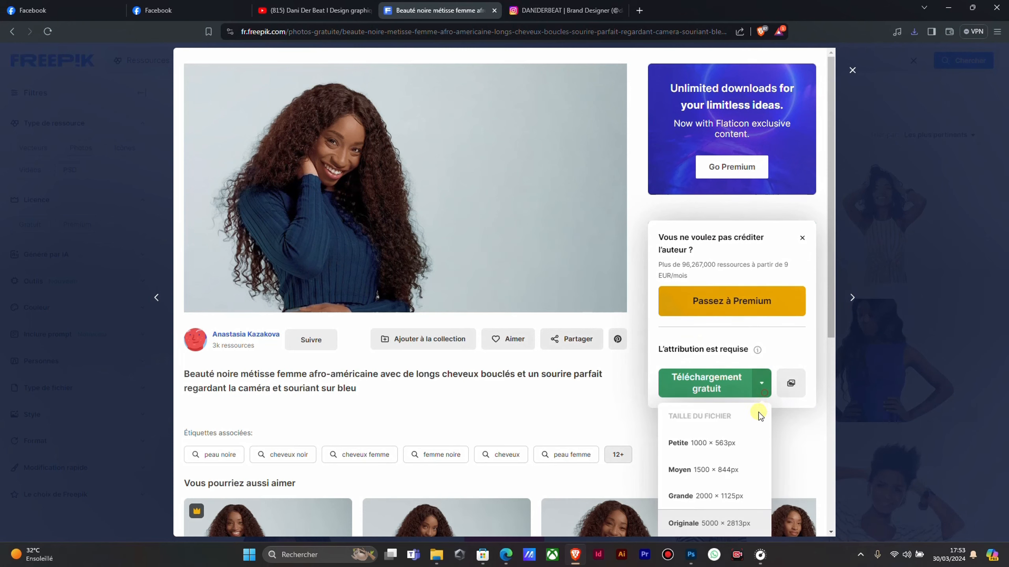
click(703, 524)
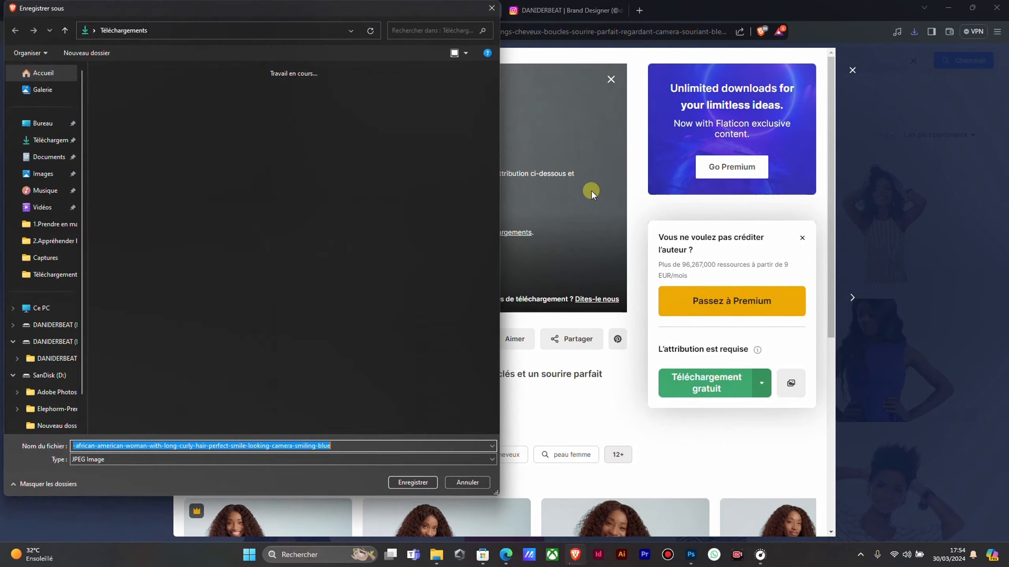
click(413, 478)
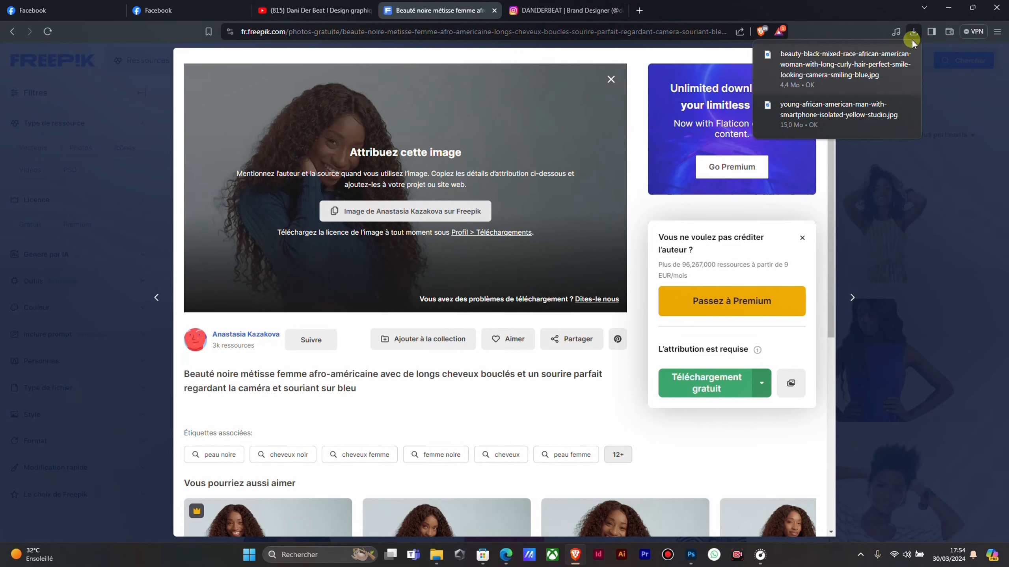
Switch to Photoshop and open both newly downloaded photos, the curly-haired woman and the man with the smartphone, from Téléchargements
click(692, 557)
click(27, 6)
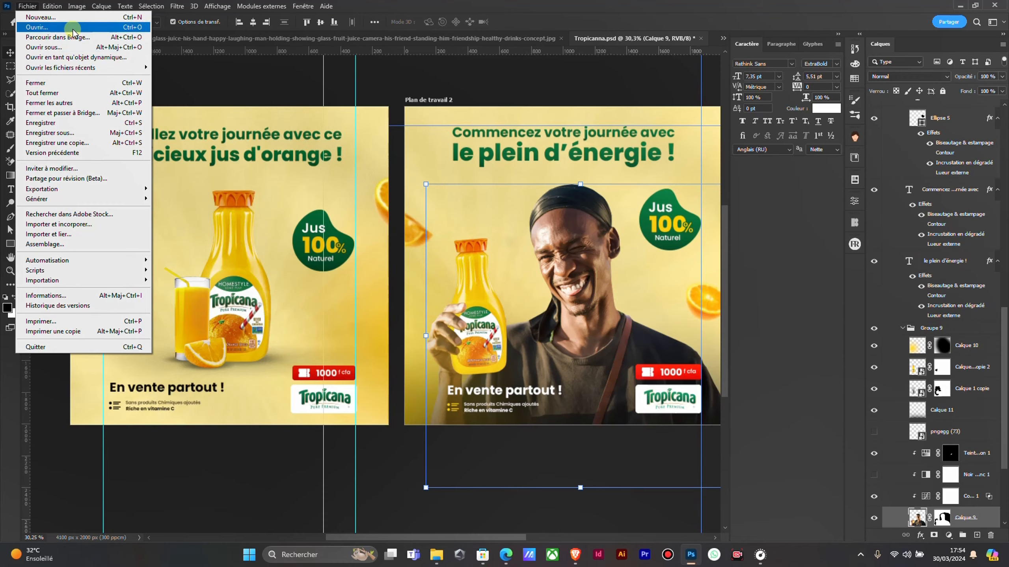
click(44, 28)
click(46, 120)
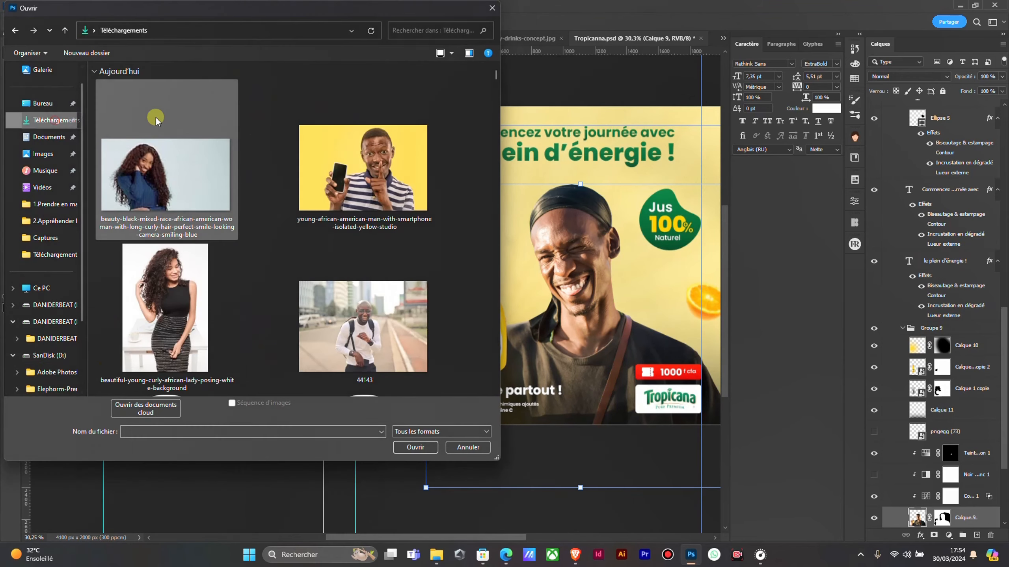
click(151, 197)
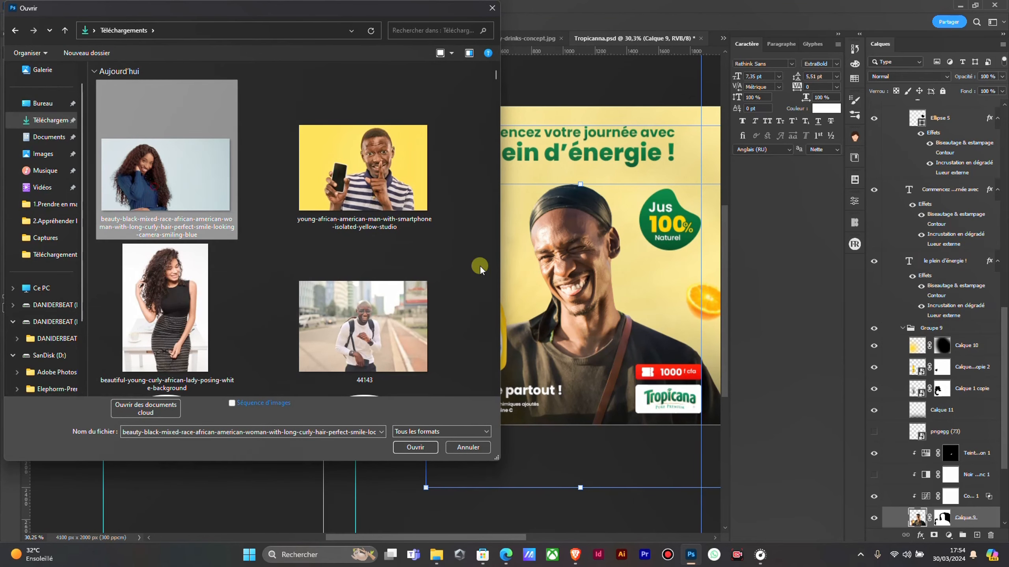
ctrl+click(378, 201)
click(417, 452)
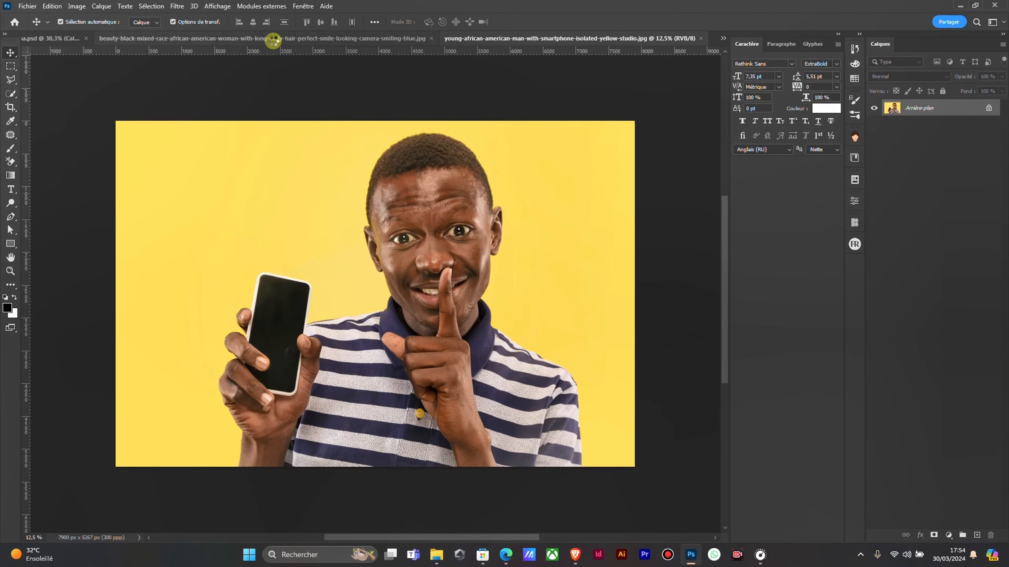
Close the Tropicanna.psd document without saving its changes
click(336, 42)
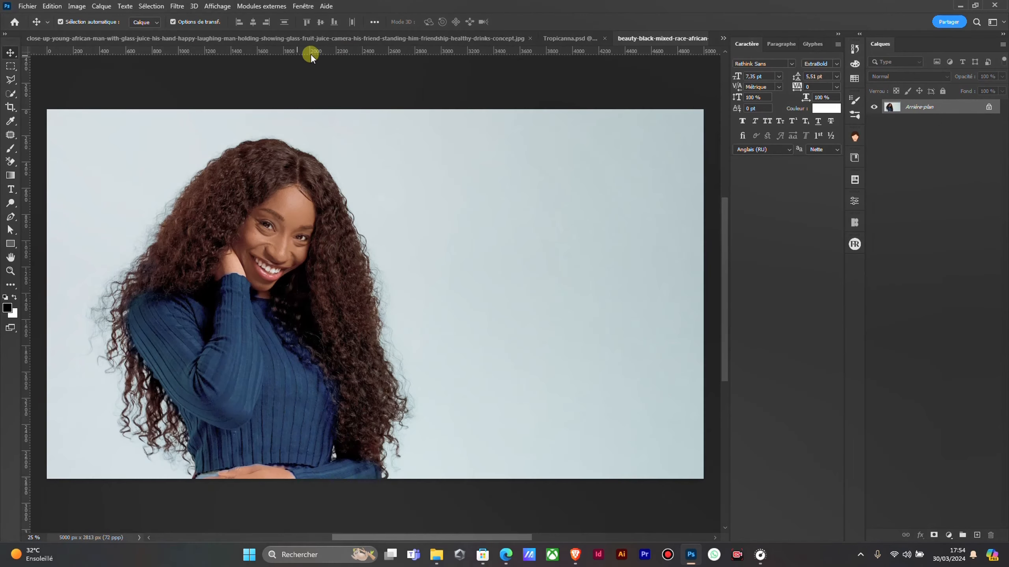
click(571, 33)
click(670, 38)
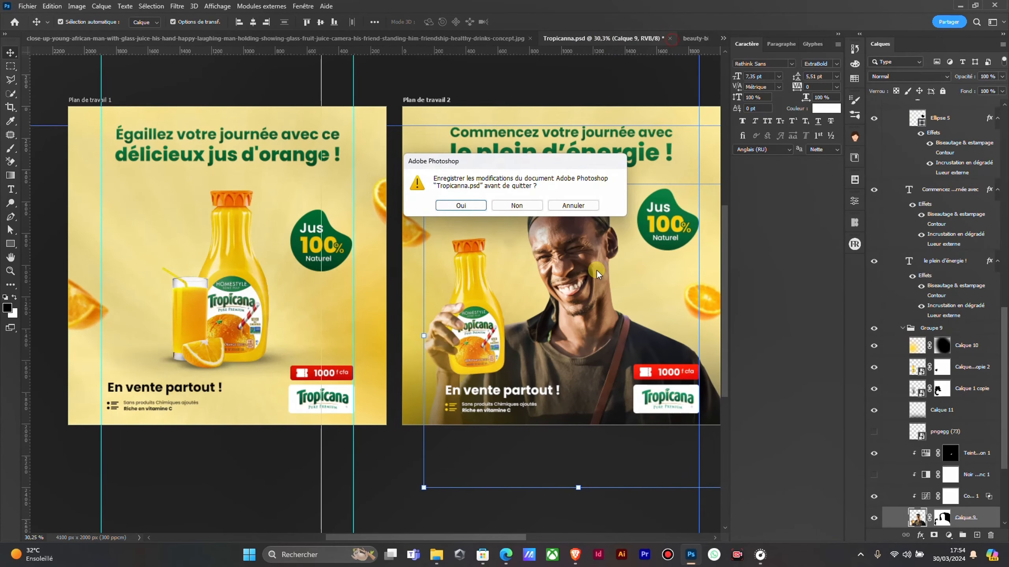
click(534, 207)
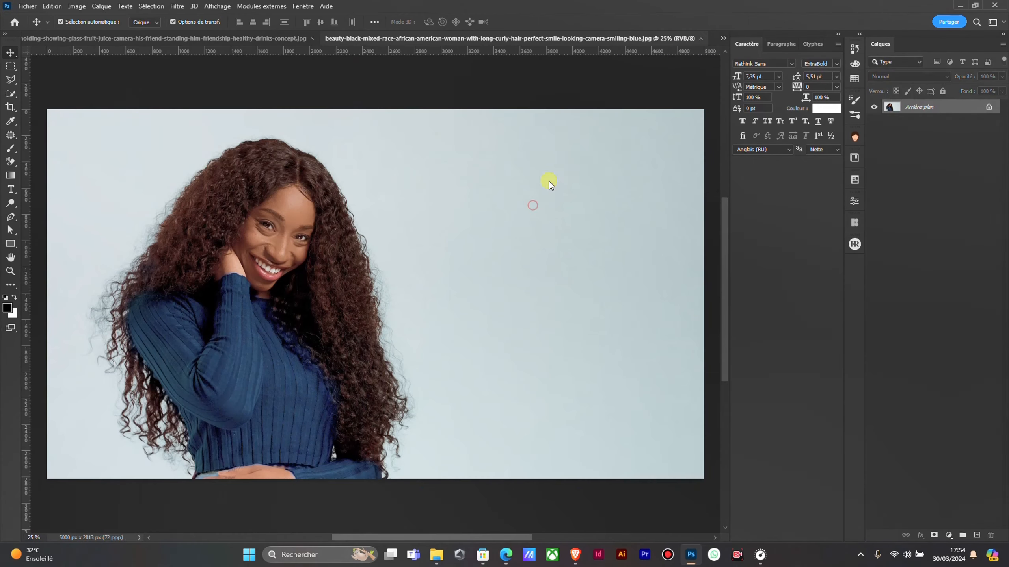
Close the photo of the man holding a juice glass, the curly-haired woman photo and Plan de travail 2.jpg
click(262, 36)
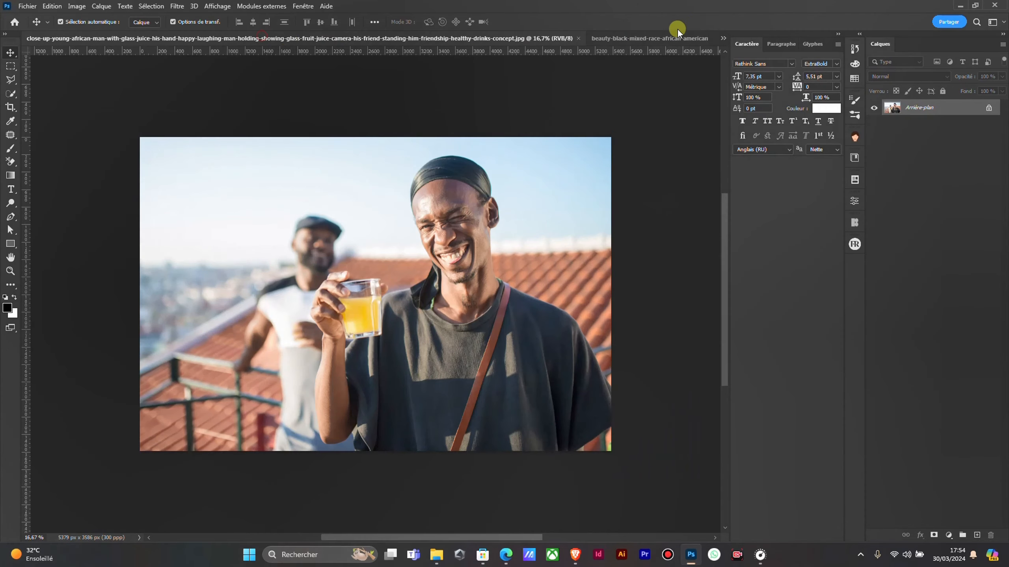
click(577, 38)
click(104, 38)
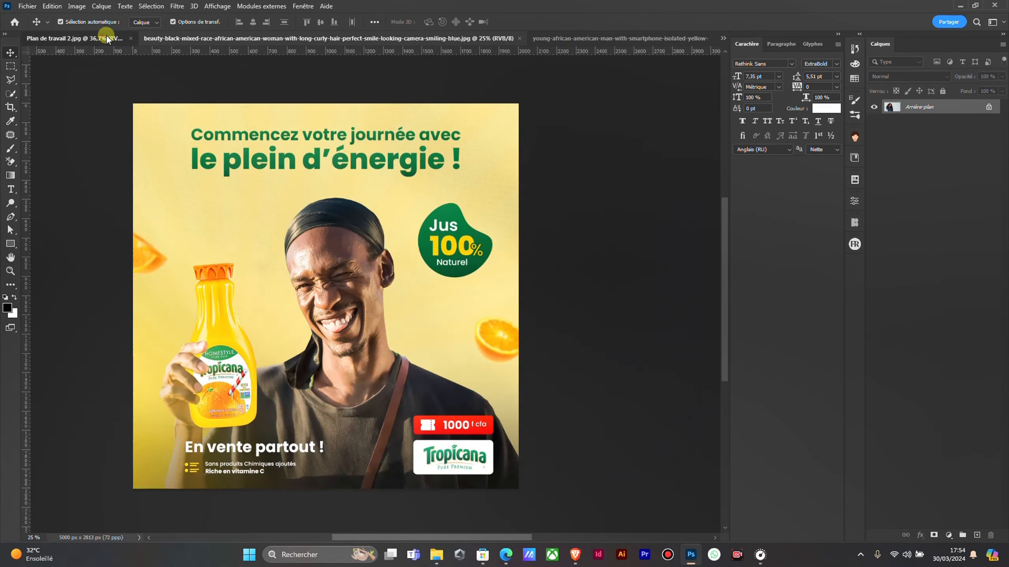
click(483, 38)
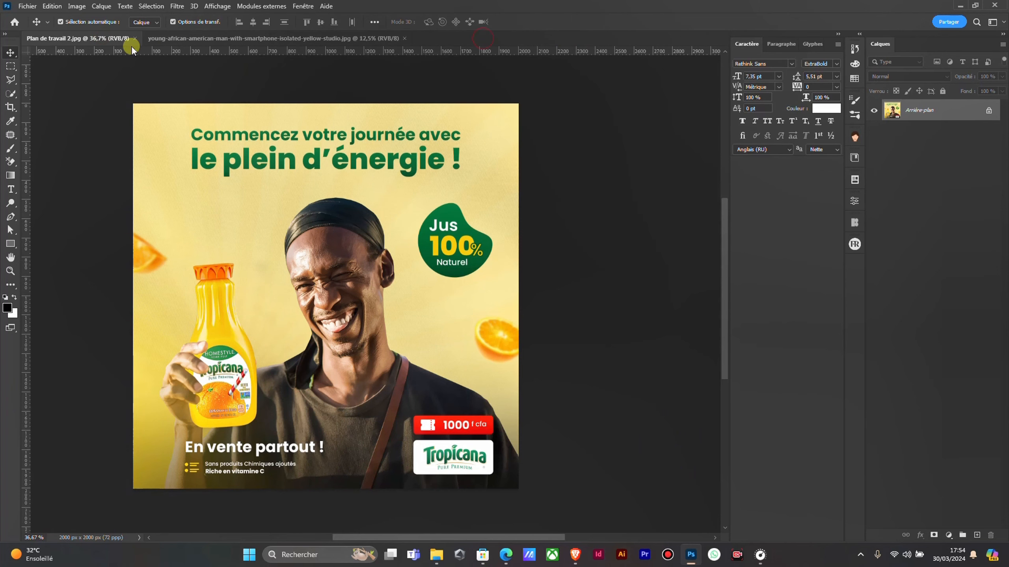
click(153, 40)
click(75, 39)
click(135, 38)
Open the photo of the curly-haired woman in the blue sweater again from Téléchargements
click(27, 6)
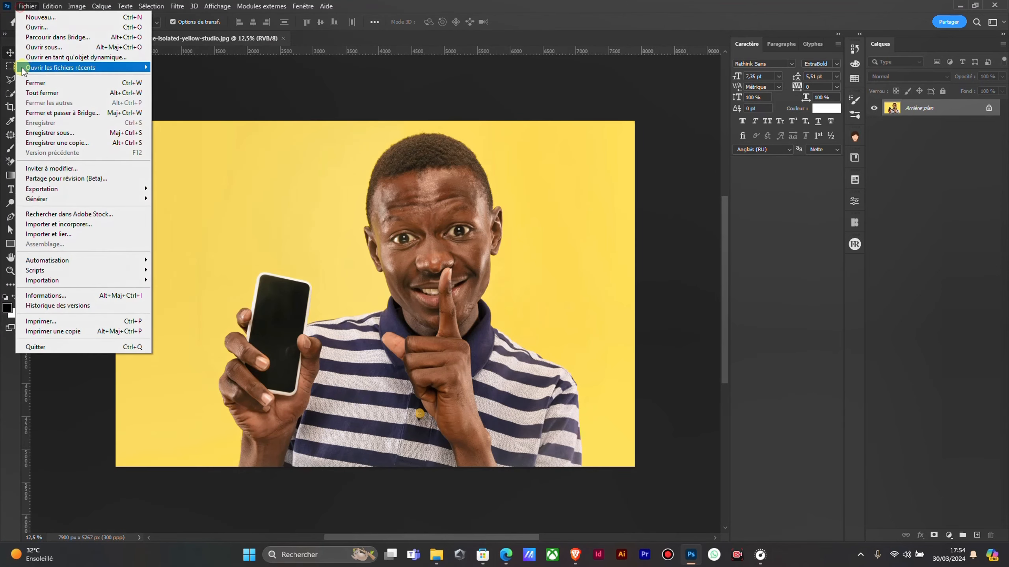
click(44, 27)
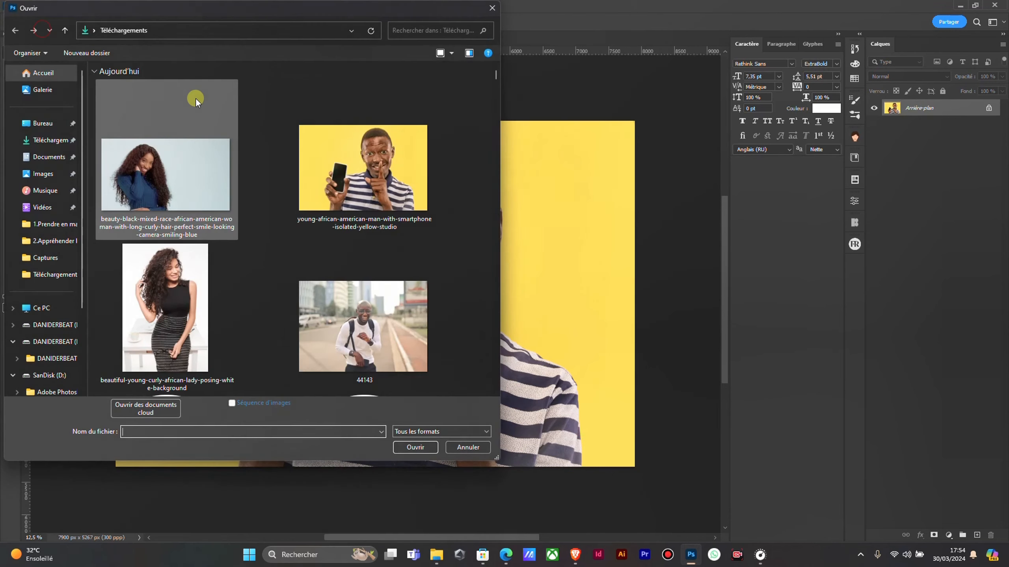
click(175, 146)
click(428, 447)
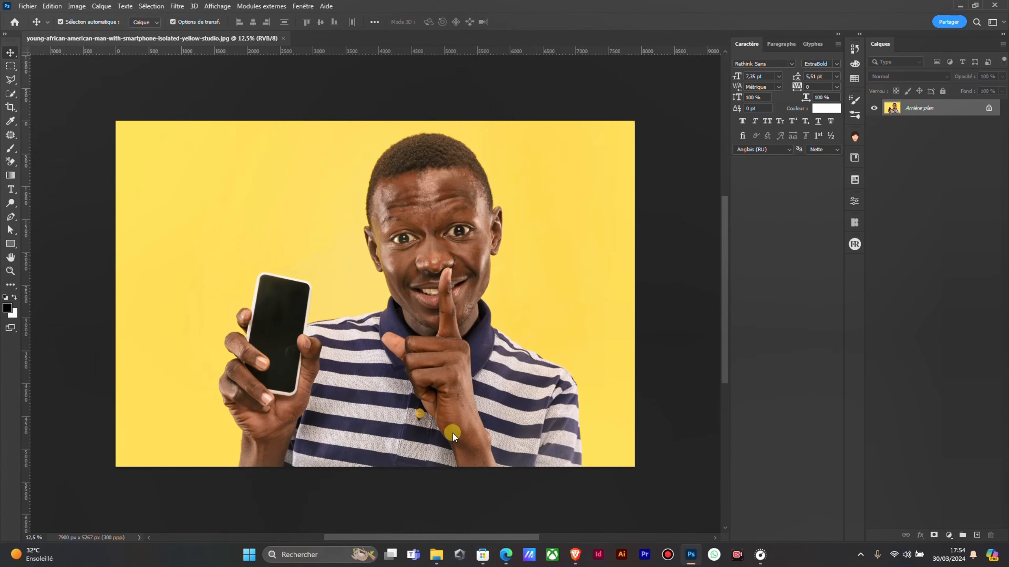
Select the man in the smartphone photo automatically with the Sujet selection command
click(154, 38)
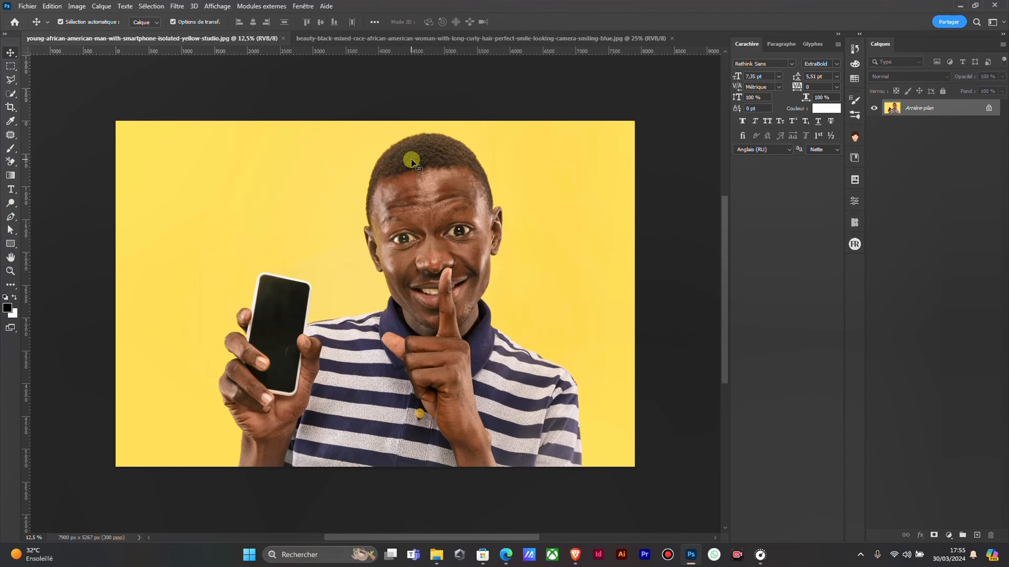
click(141, 9)
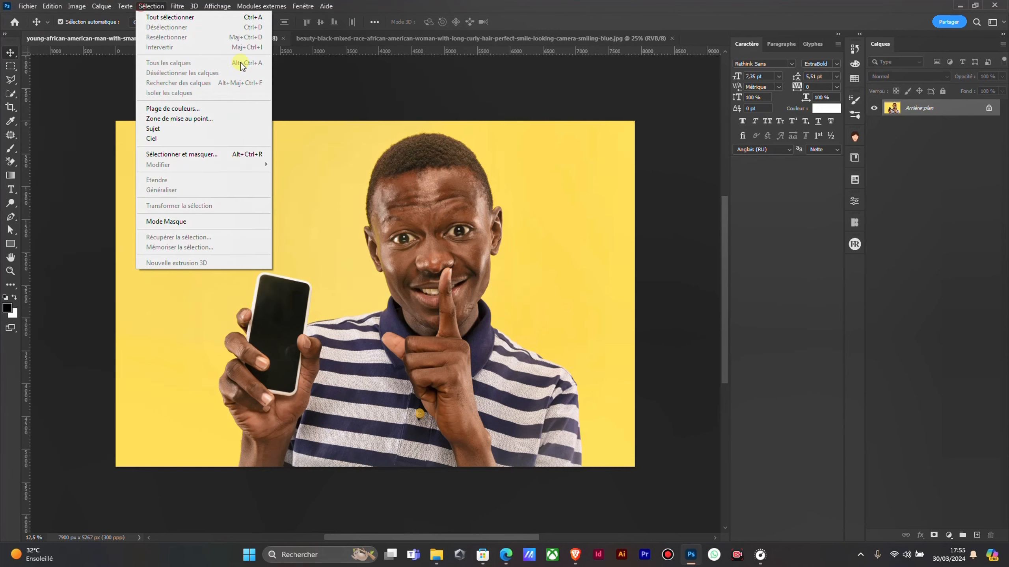
click(217, 127)
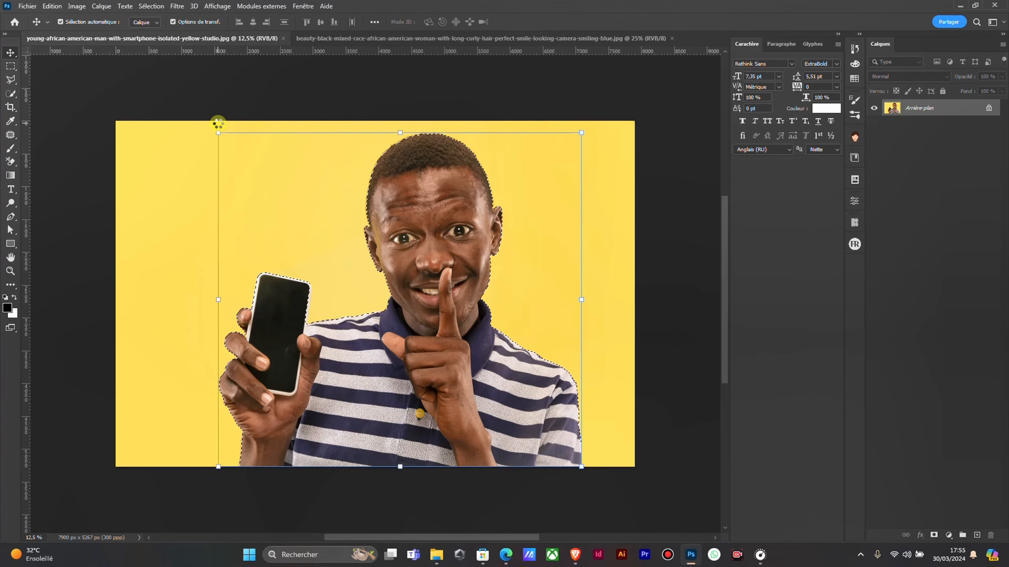
Examine the selection outline up close around the man's fingers and the edges of the phone
scroll(516, 383, up, 13)
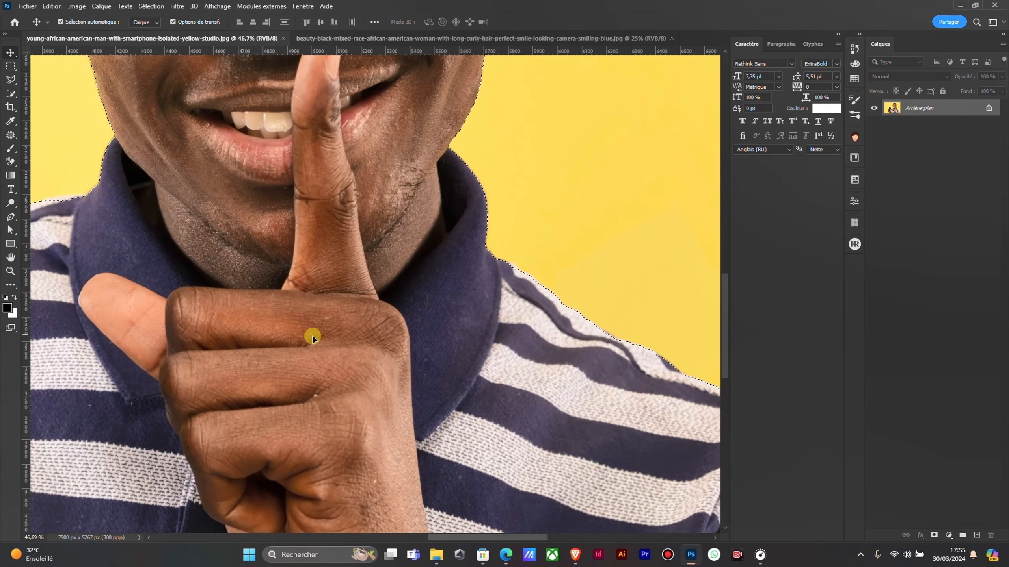
drag(271, 305, 685, 292)
drag(326, 318, 807, 258)
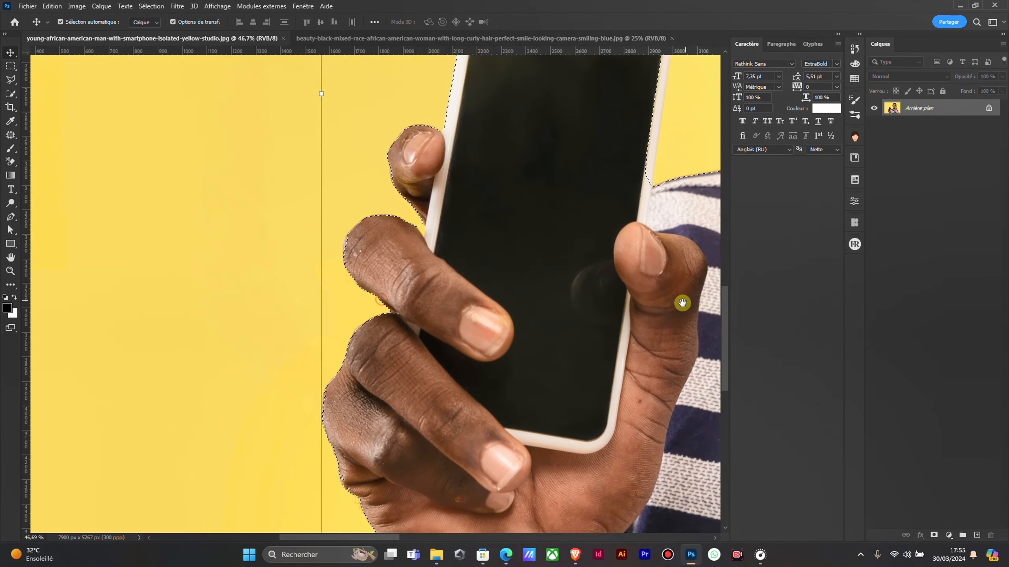
drag(682, 300, 678, 246)
scroll(575, 261, up, 4)
drag(510, 228, 468, 356)
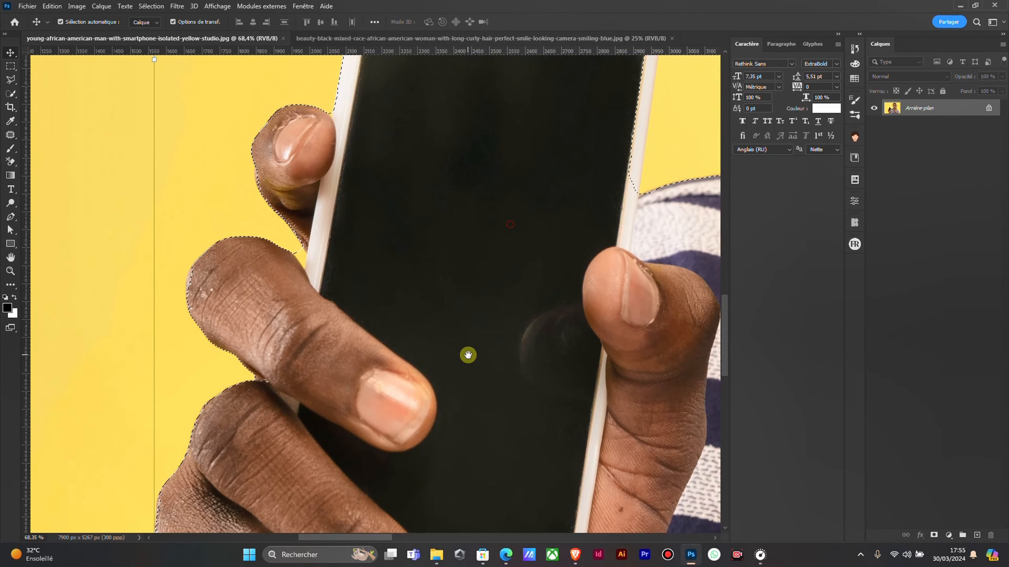
scroll(220, 220, up, 5)
drag(551, 258, 457, 345)
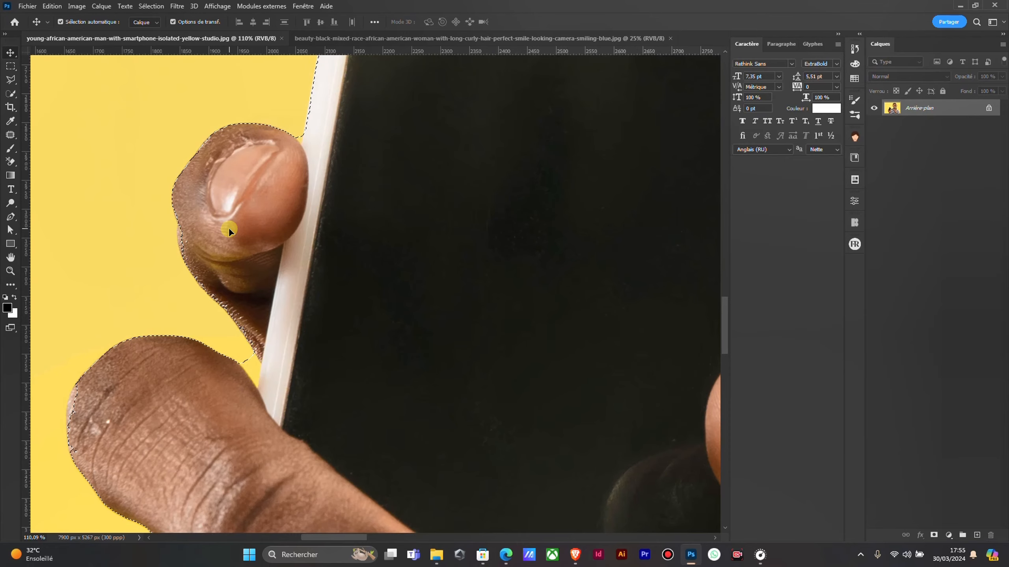
scroll(175, 231, down, 3)
drag(510, 211, 387, 281)
scroll(218, 275, up, 3)
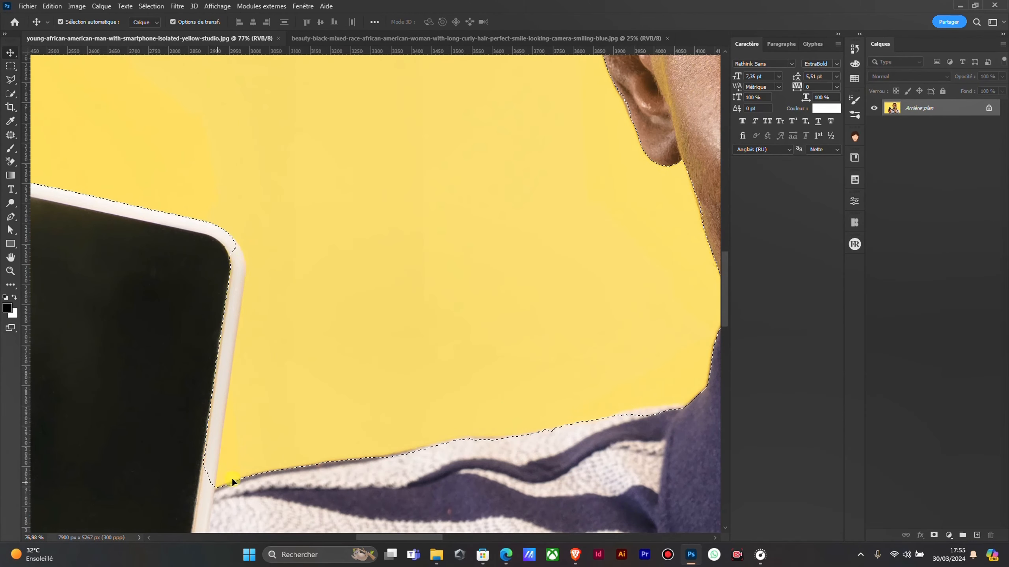
Check the remaining selection outline along the shoulder and the rest of the man's figure
scroll(349, 369, down, 4)
drag(567, 303, 257, 491)
drag(433, 320, 340, 398)
drag(437, 377, 417, 167)
drag(449, 406, 473, 135)
drag(426, 304, 584, 191)
drag(199, 331, 540, 183)
drag(403, 351, 348, 375)
drag(610, 315, 579, 339)
scroll(391, 215, down, 10)
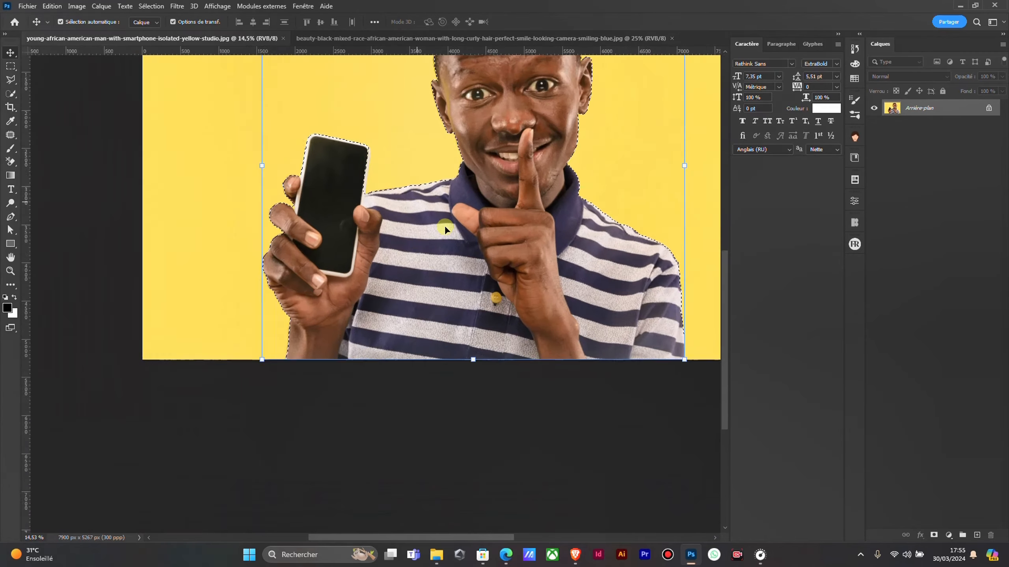
scroll(444, 226, up, 1)
drag(512, 192, 422, 319)
scroll(421, 320, down, 2)
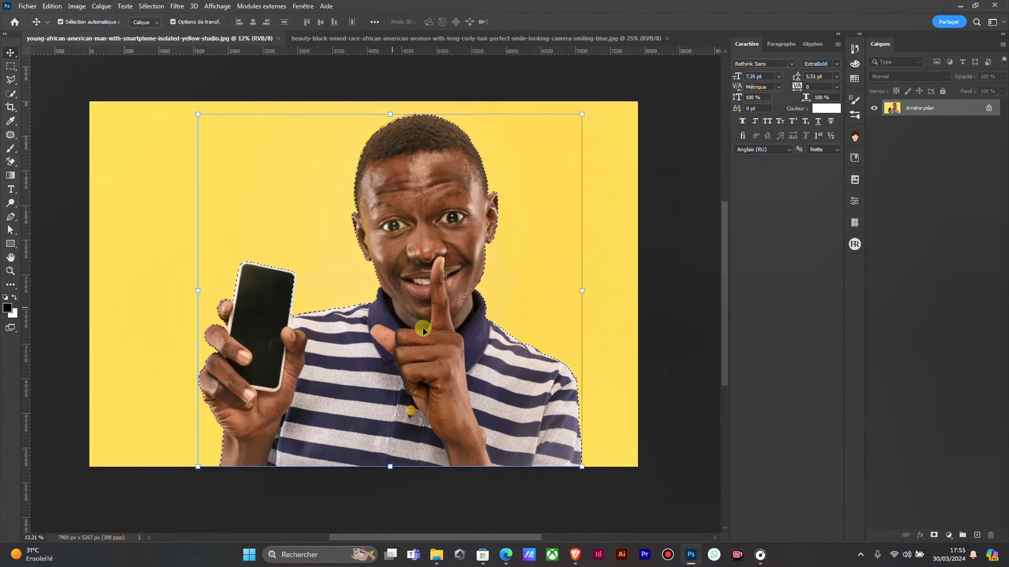
scroll(422, 329, up, 7)
scroll(349, 309, down, 5)
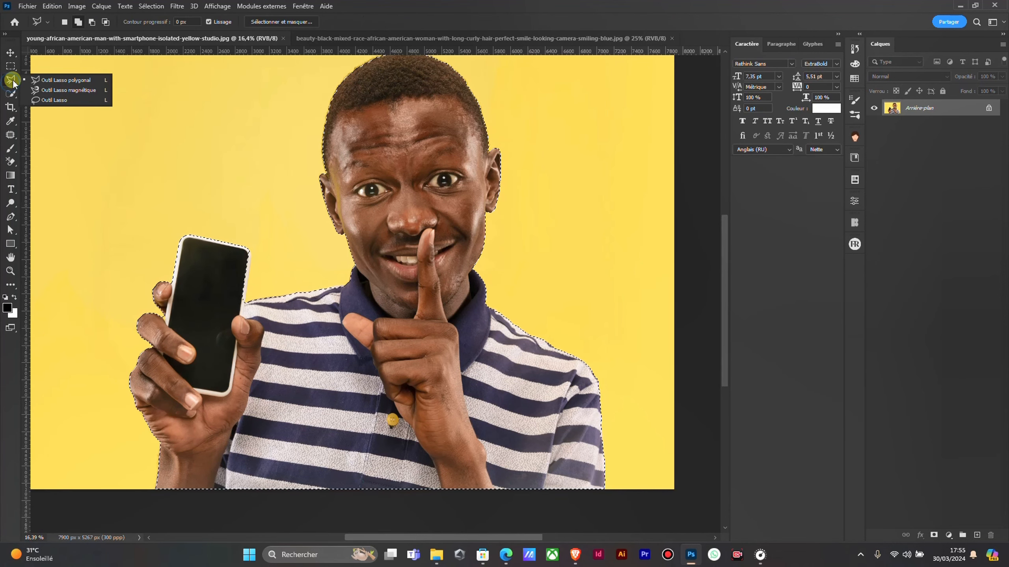
Activate the Polygonal Lasso and inspect the selection errors along the phone's sides and between the fingers
click(66, 79)
scroll(228, 302, up, 9)
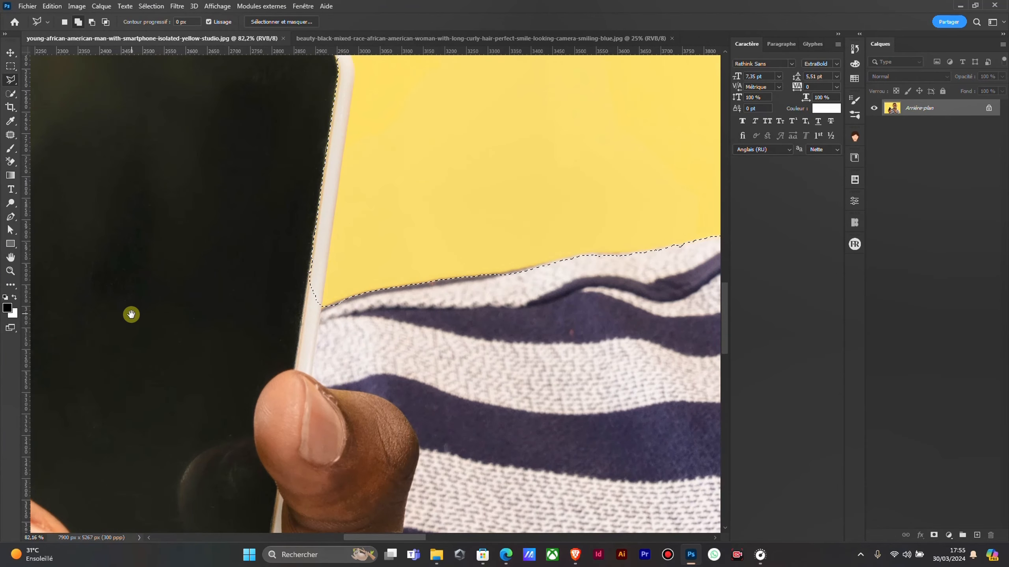
drag(132, 315, 322, 232)
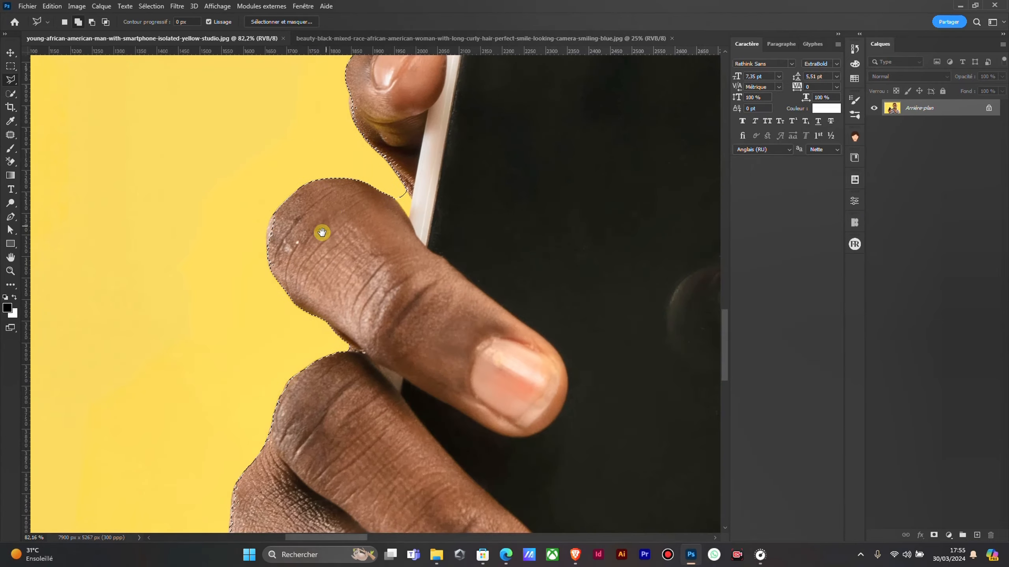
scroll(387, 309, down, 9)
scroll(561, 284, up, 4)
drag(568, 256, 345, 359)
scroll(316, 334, down, 4)
scroll(174, 310, up, 3)
scroll(174, 310, up, 1)
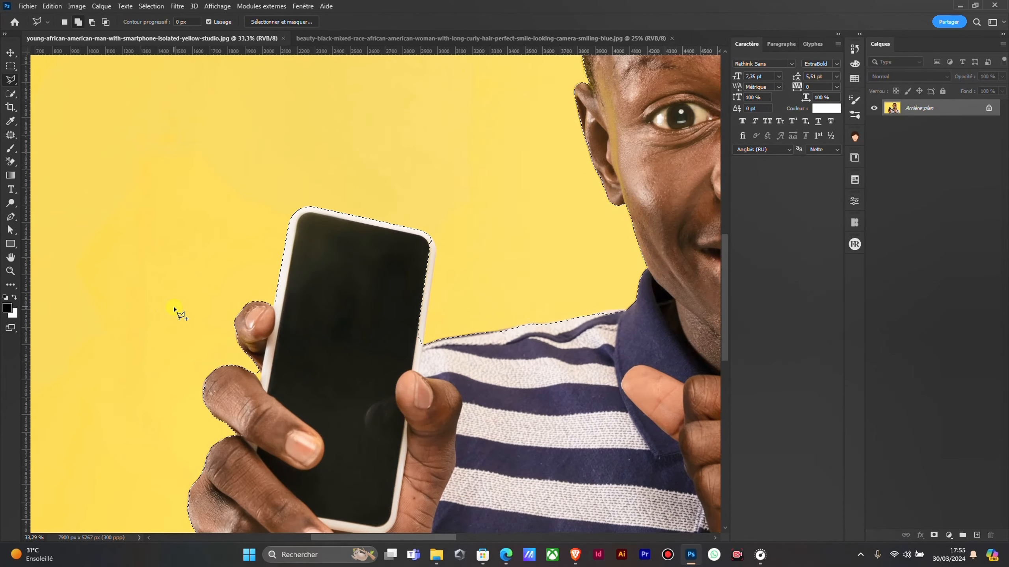
scroll(246, 305, up, 1)
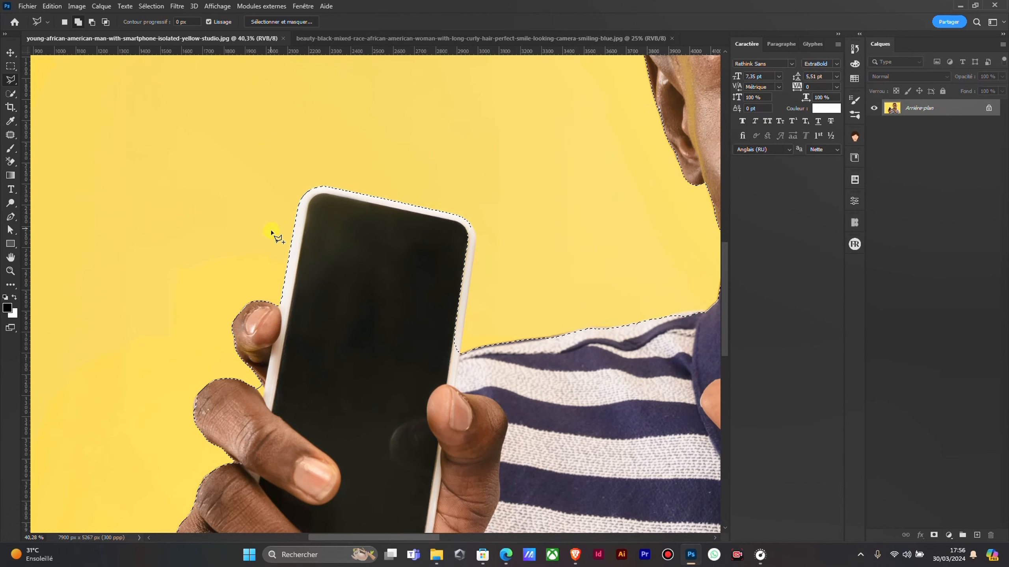
scroll(267, 397, up, 3)
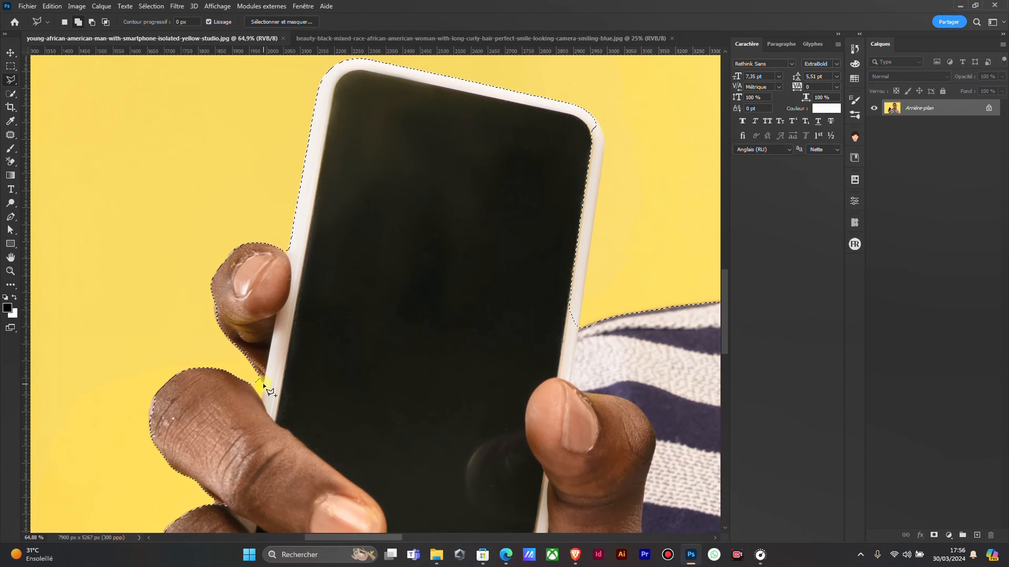
scroll(252, 385, up, 1)
scroll(253, 385, up, 2)
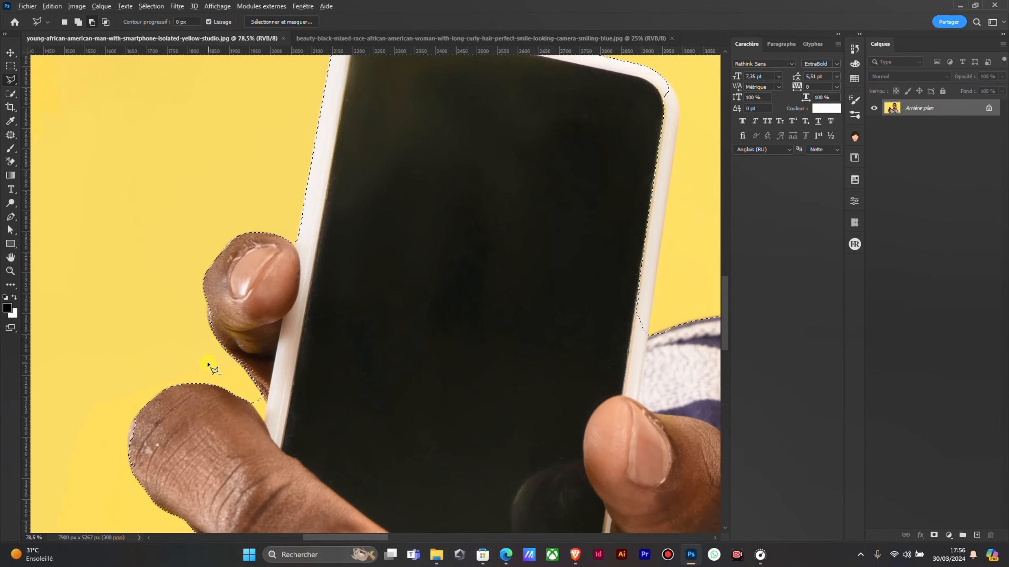
scroll(153, 296, up, 1)
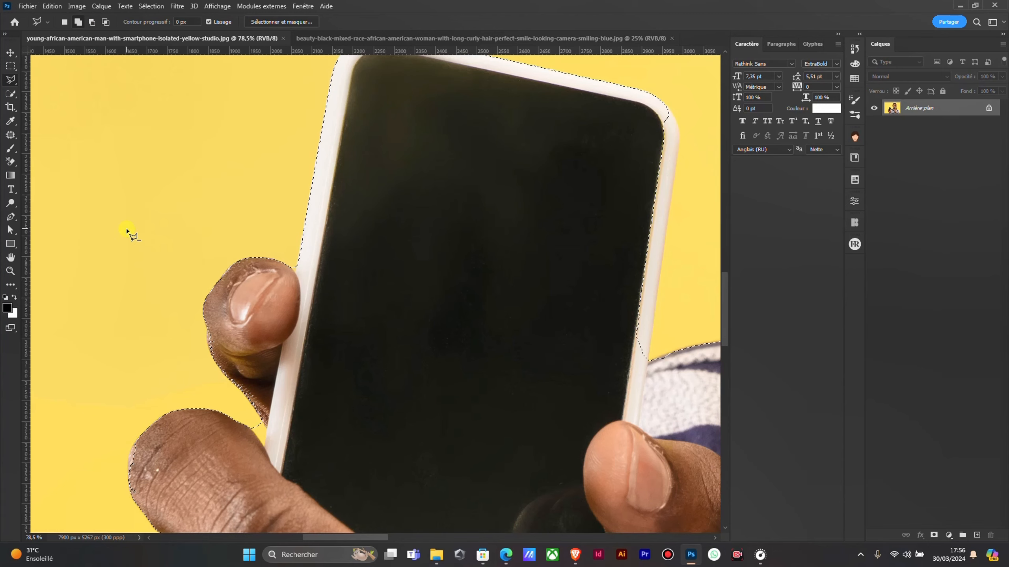
Subtract the small yellow background gap between the two upper fingers and the phone from the selection with the Polygonal Lasso
scroll(195, 271, down, 3)
scroll(234, 301, up, 5)
drag(184, 377, 329, 148)
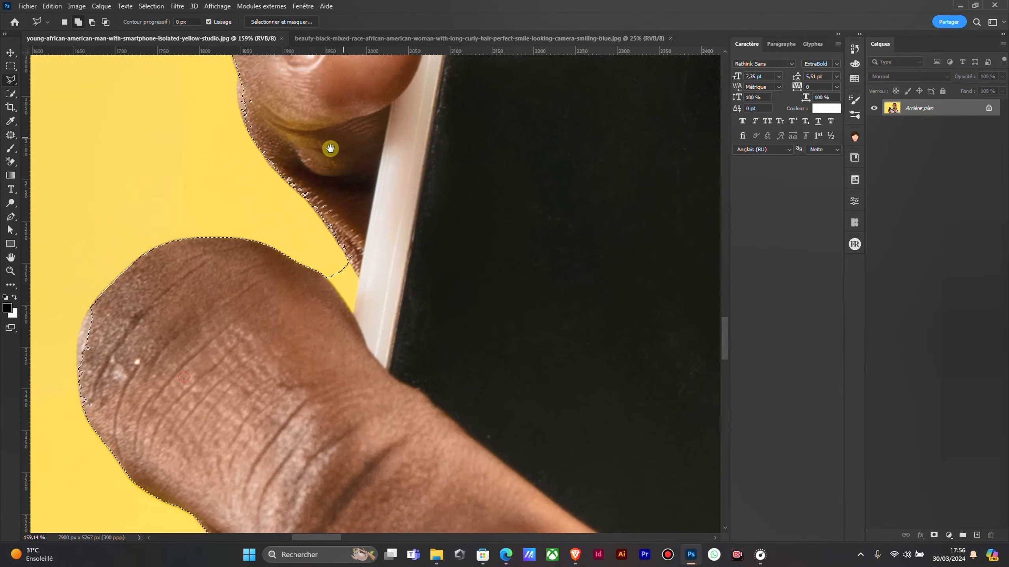
drag(362, 262, 317, 234)
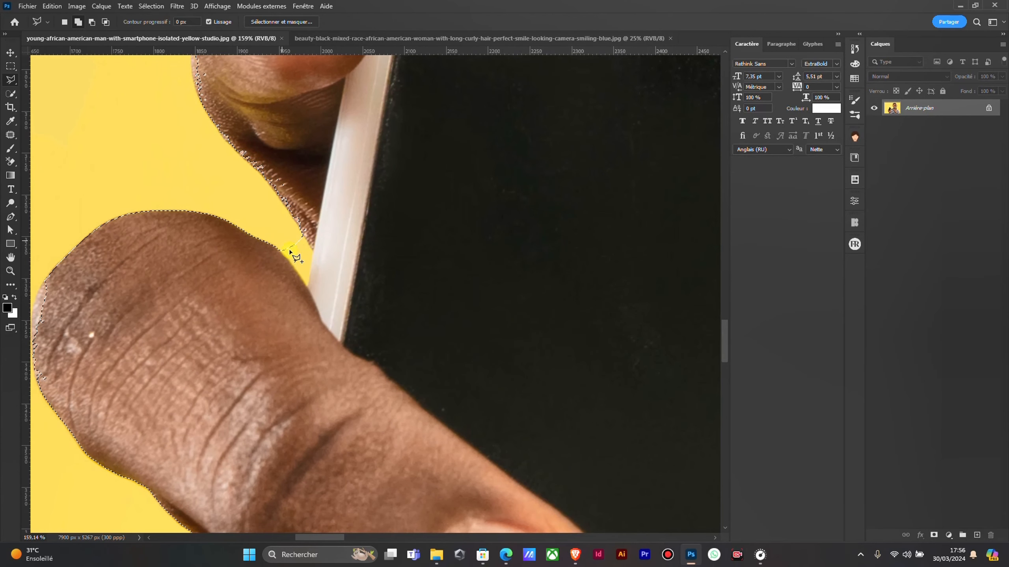
scroll(291, 251, up, 2)
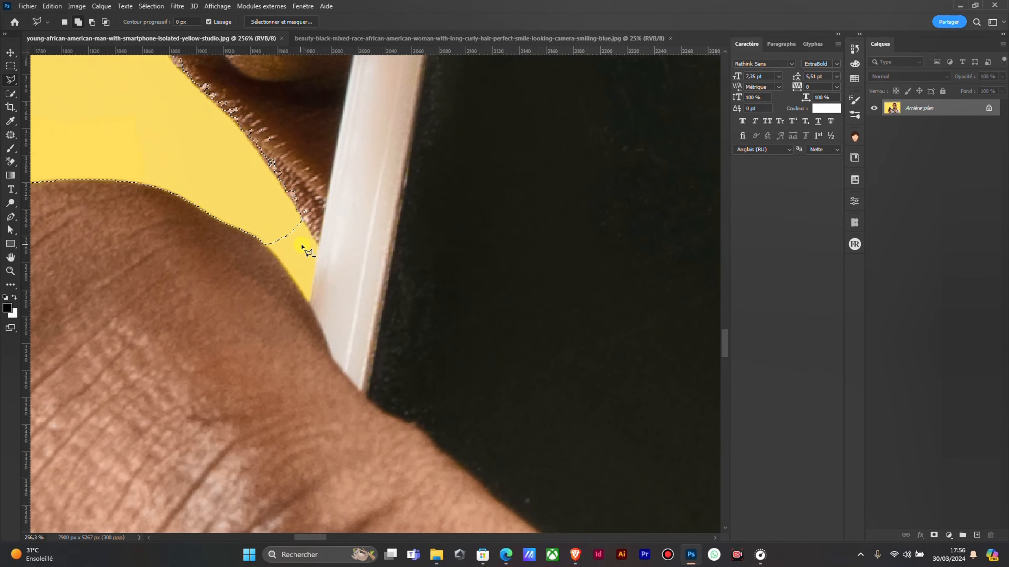
scroll(302, 247, up, 1)
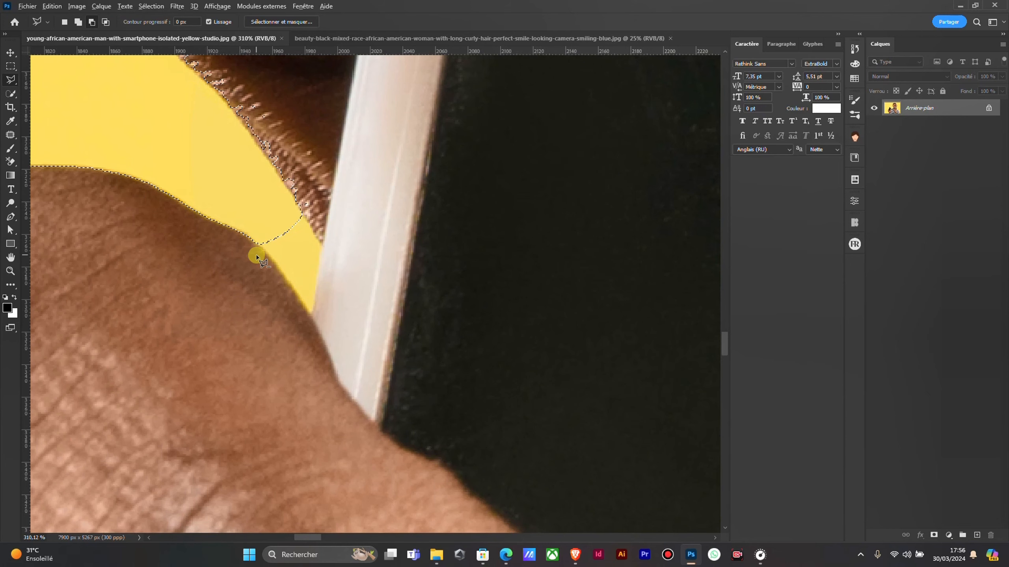
click(252, 242)
click(268, 256)
click(313, 323)
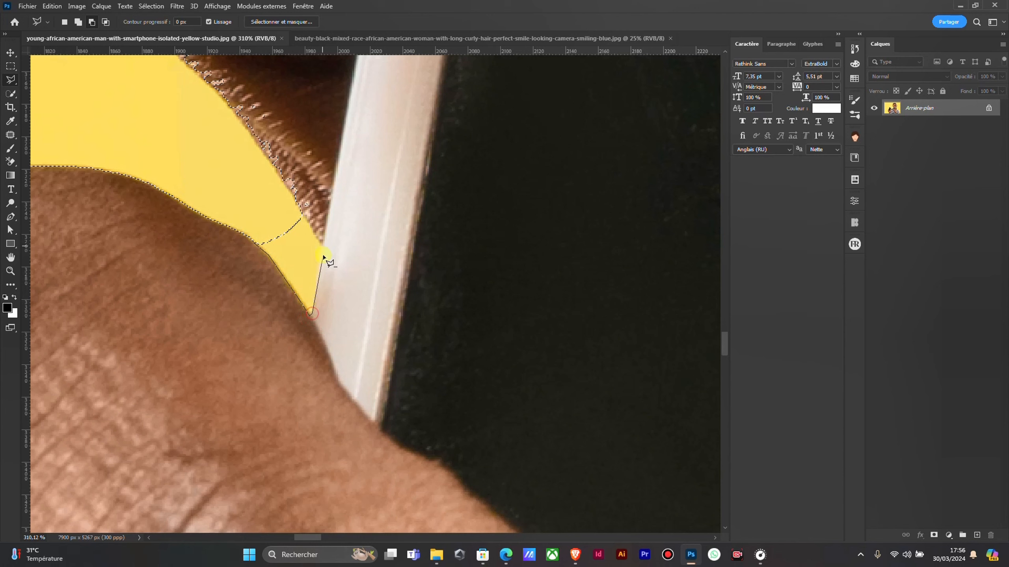
click(323, 247)
click(300, 215)
click(261, 243)
Start a Polygonal Lasso addition at the phone's left edge and trace the lower contour of the upper finger
scroll(260, 235, down, 5)
drag(339, 194, 342, 425)
scroll(277, 383, up, 3)
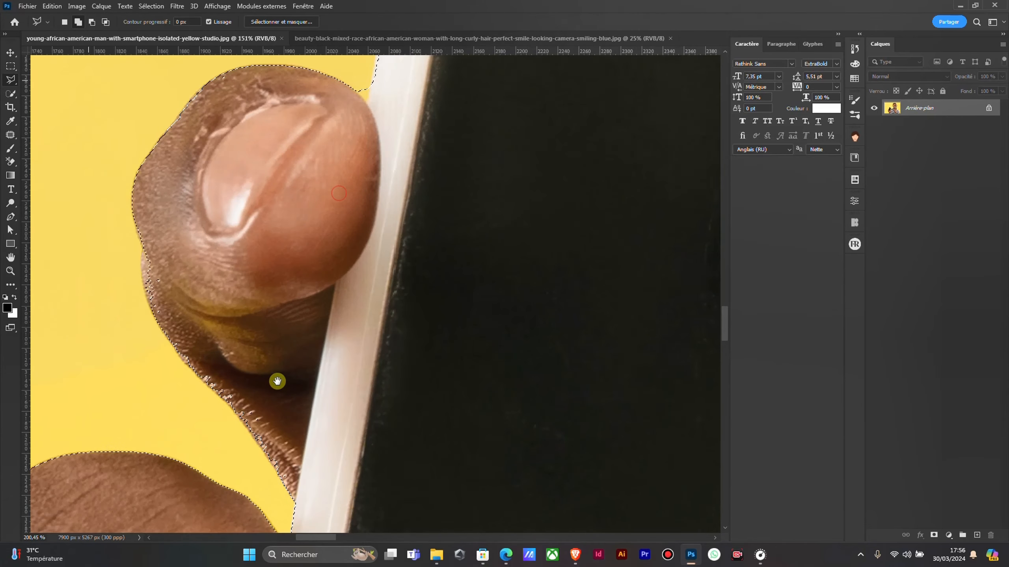
drag(243, 361, 367, 234)
drag(343, 326, 452, 308)
scroll(465, 332, up, 3)
scroll(578, 392, up, 1)
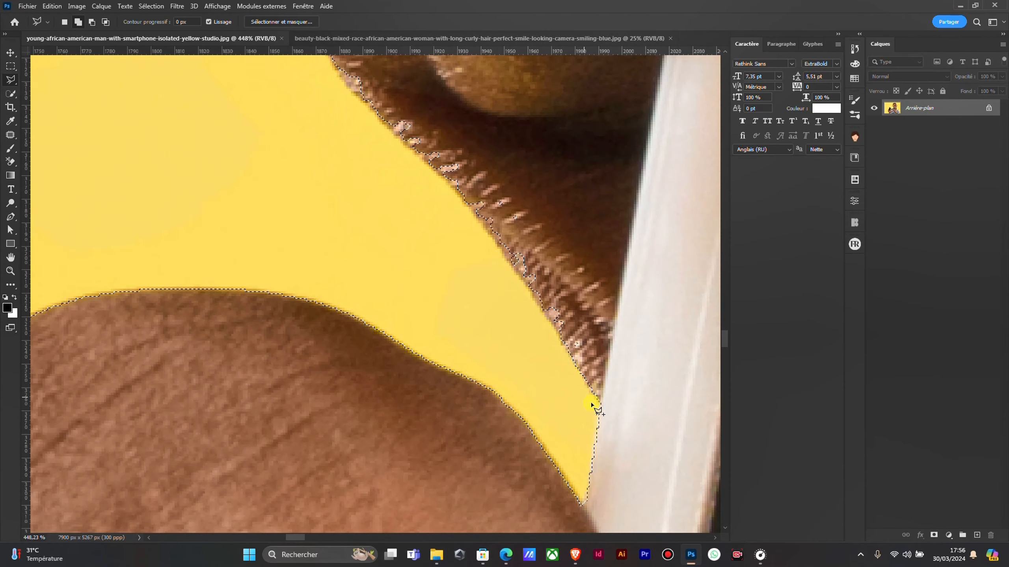
click(604, 405)
click(545, 311)
click(447, 179)
click(413, 150)
Continue the lasso outline up the finger's outer contour, past the skin fold and around the side of the fingertip
drag(378, 101, 277, 379)
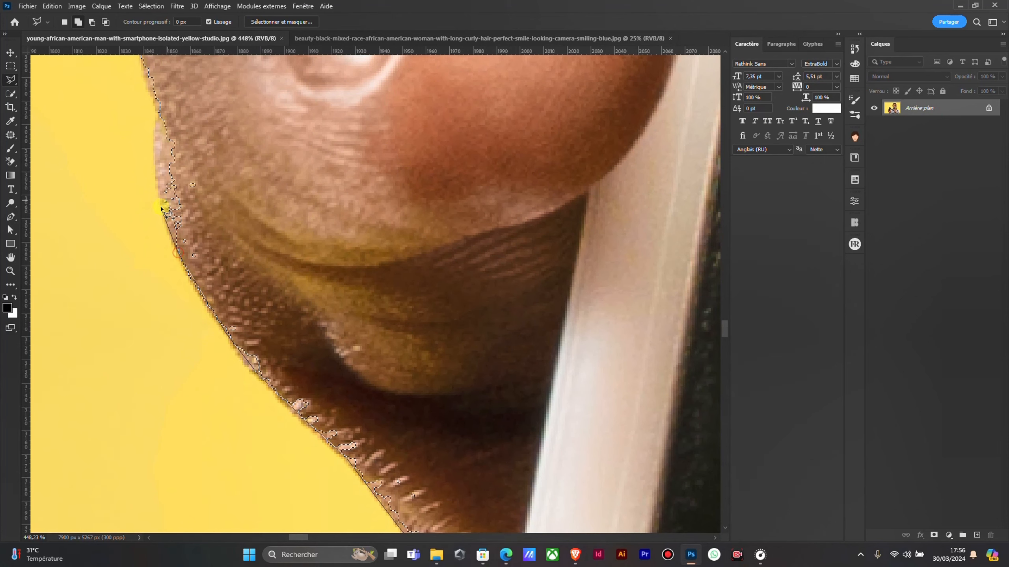
click(153, 151)
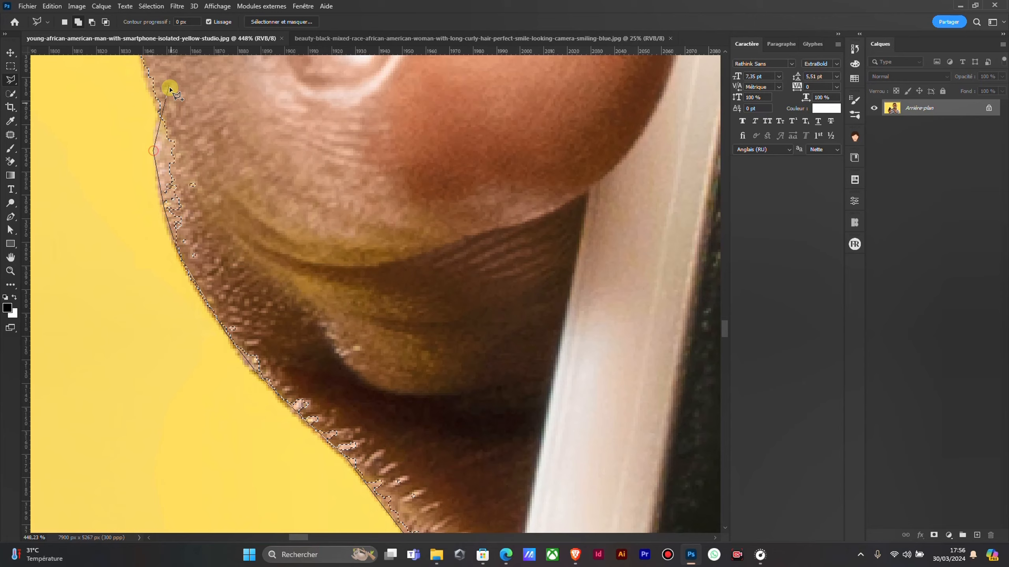
click(160, 106)
drag(164, 81, 195, 382)
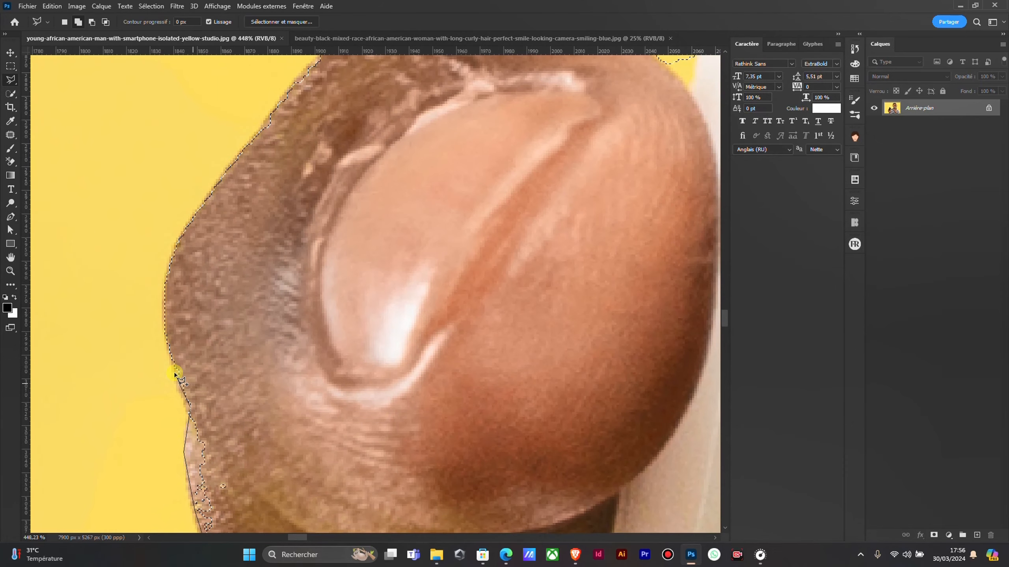
click(175, 373)
click(181, 335)
click(207, 264)
mouse_move(274, 163)
mouse_down()
mouse_move(197, 481)
mouse_move(198, 257)
mouse_up()
Close the lasso outline through the inside of the finger to add its missing skin edge to the selection
key(ctrl+minus)
key(ctrl+minus)
key(ctrl+minus)
mouse_move(438, 422)
mouse_down()
mouse_move(281, 236)
mouse_move(272, 204)
mouse_up()
click(311, 299)
click(326, 420)
click(246, 421)
Subtract the small yellow wedge between the upper fingertip and the phone's left edge from the selection
scroll(261, 402, down, 3)
scroll(310, 178, up, 3)
drag(310, 177, 306, 484)
scroll(243, 307, up, 10)
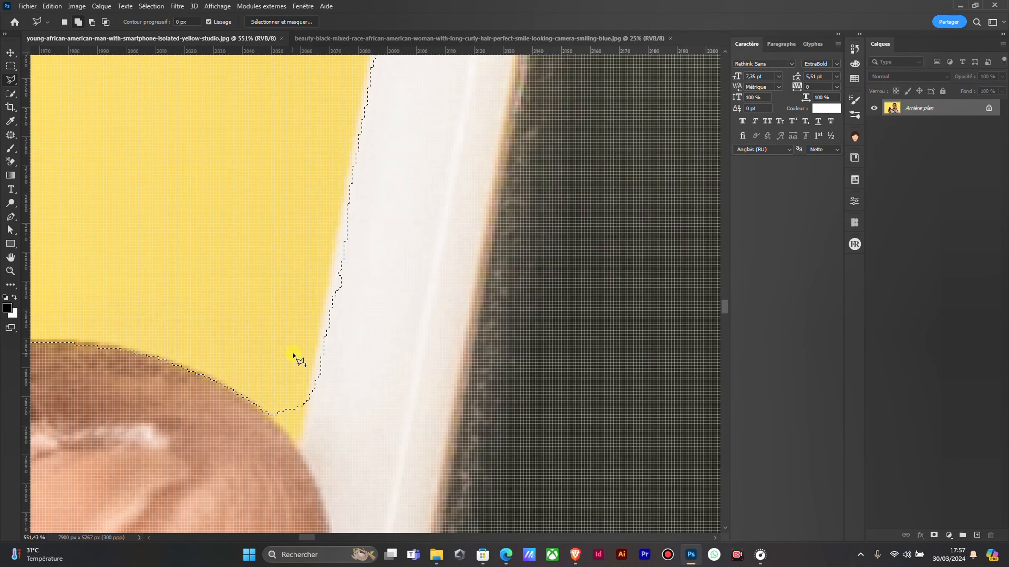
click(310, 383)
click(278, 384)
click(311, 385)
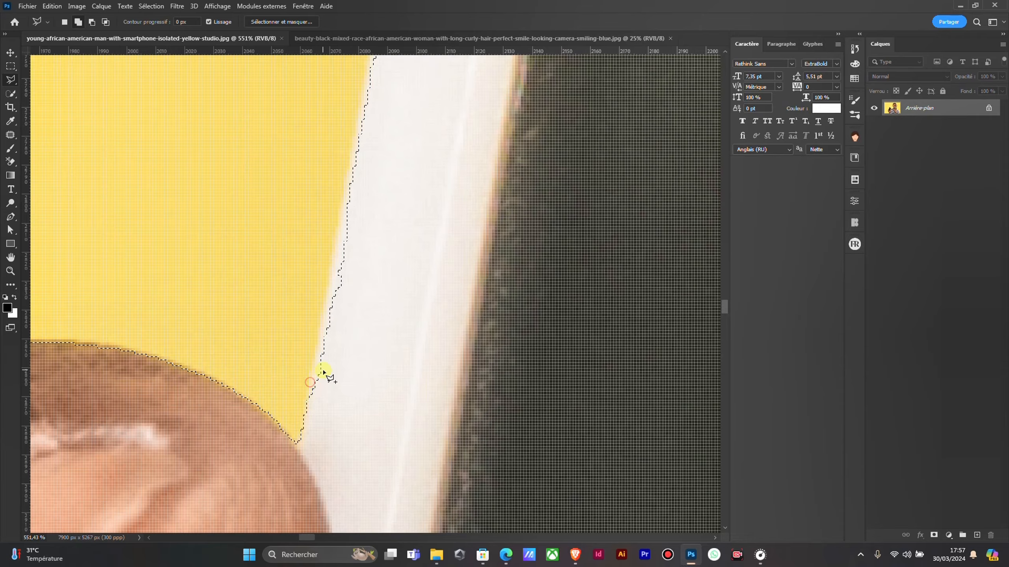
Trace the phone's white left edge with the Polygonal Lasso, from the upper fingertip to the top-left corner
click(309, 407)
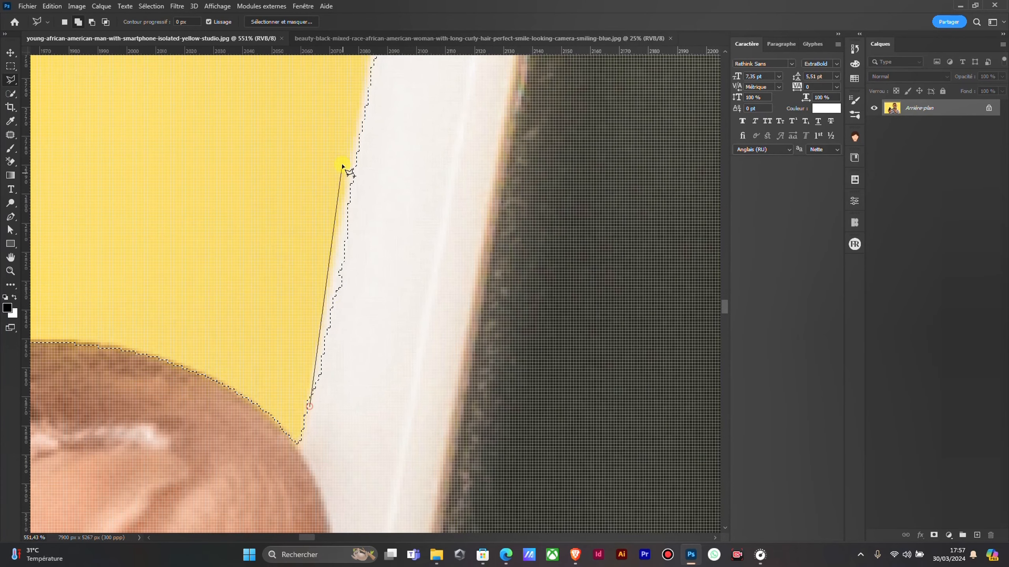
click(345, 196)
drag(358, 158, 222, 545)
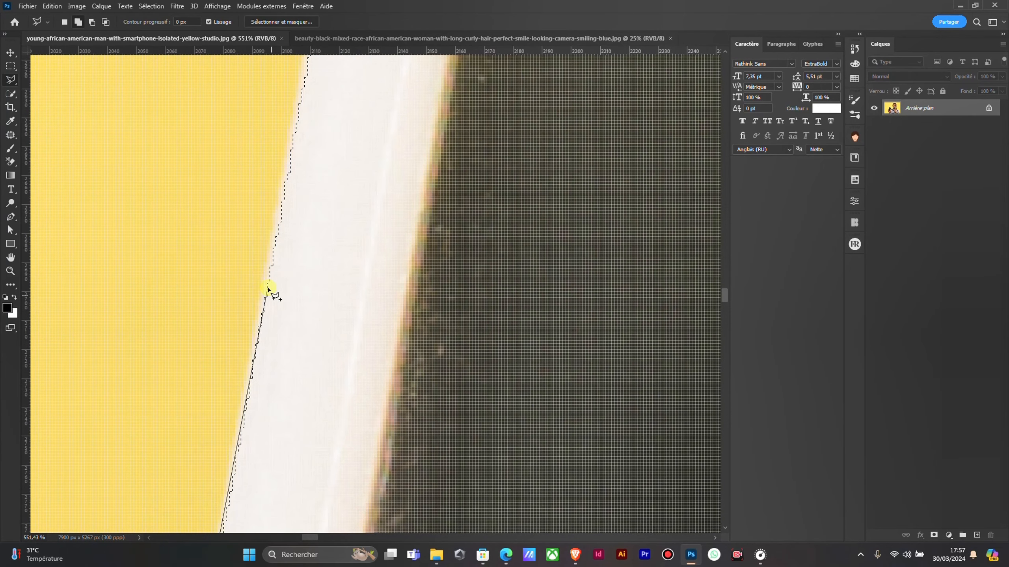
click(265, 285)
click(292, 153)
mouse_move(346, 147)
mouse_down()
mouse_move(237, 566)
mouse_move(267, 514)
mouse_up()
click(261, 248)
drag(306, 120, 259, 511)
click(270, 330)
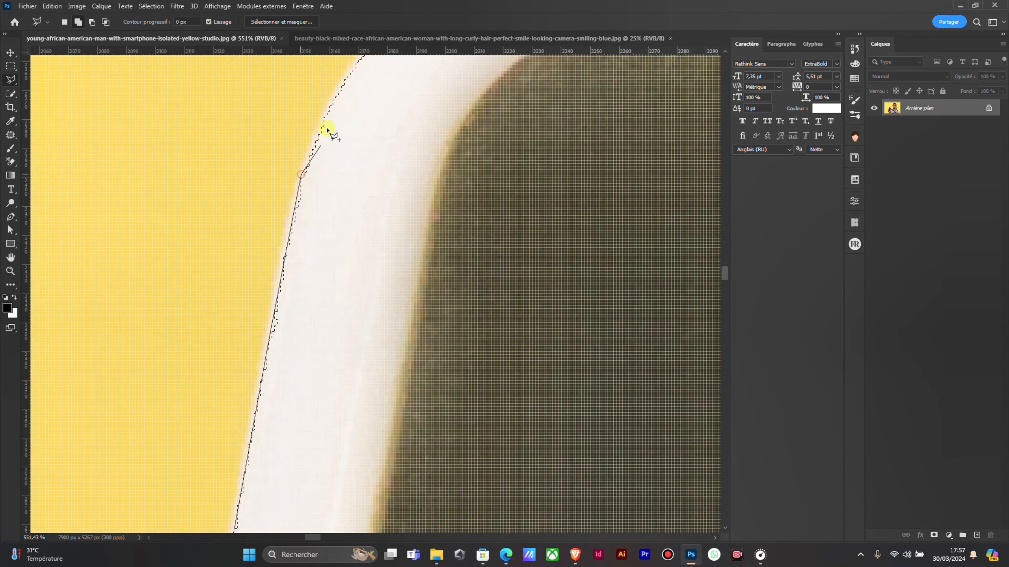
Carry the lasso outline across the phone's dark screen to the top-right corner of its frame
mouse_move(325, 113)
mouse_down()
mouse_move(239, 455)
mouse_move(215, 361)
mouse_up()
scroll(285, 325, down, 5)
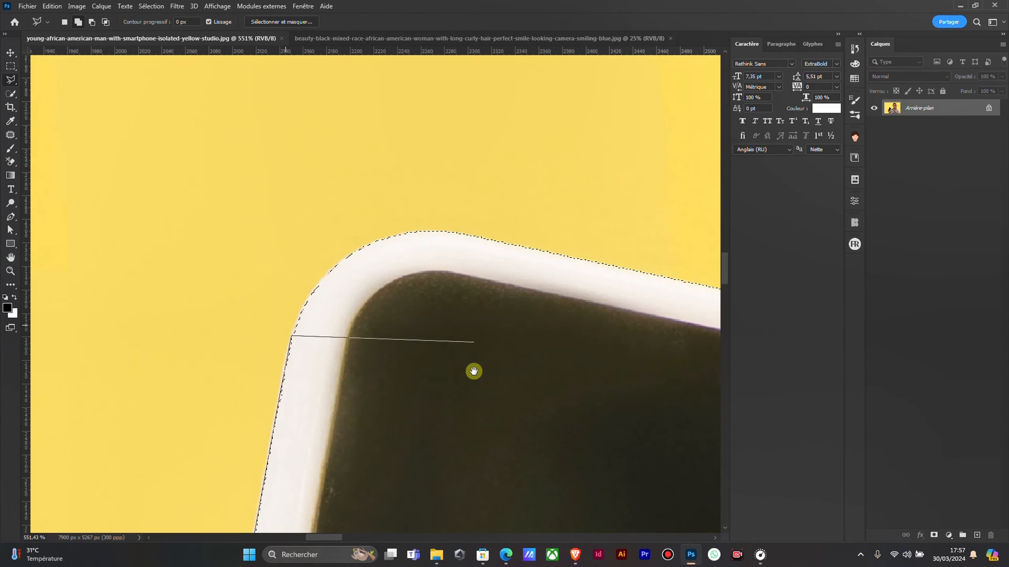
mouse_move(473, 372)
mouse_down()
mouse_move(225, 232)
mouse_move(227, 242)
mouse_up()
scroll(254, 250, down, 5)
click(476, 305)
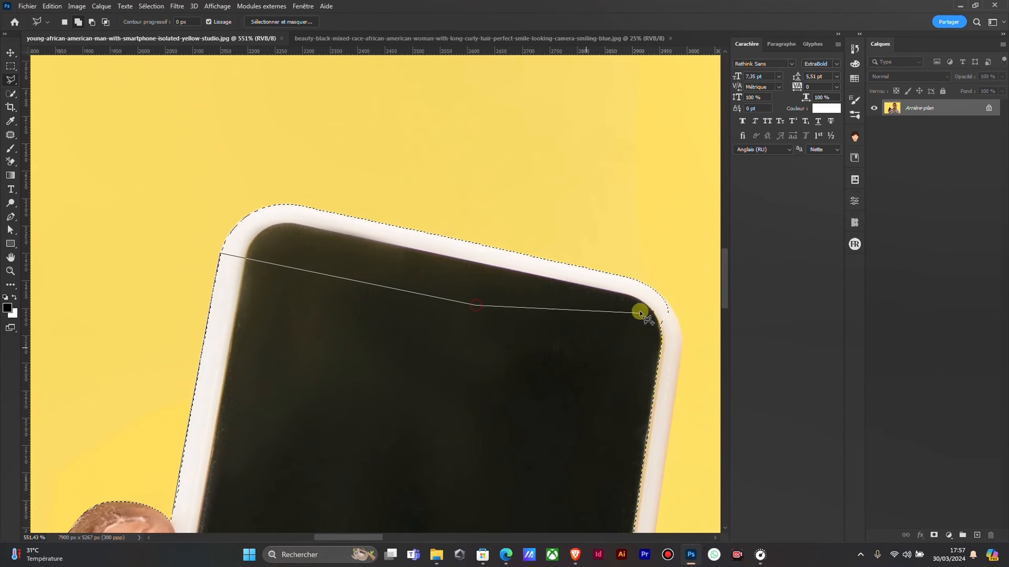
scroll(641, 306, up, 3)
mouse_move(653, 336)
mouse_down()
mouse_move(270, 336)
mouse_move(225, 242)
mouse_up()
scroll(239, 239, up, 5)
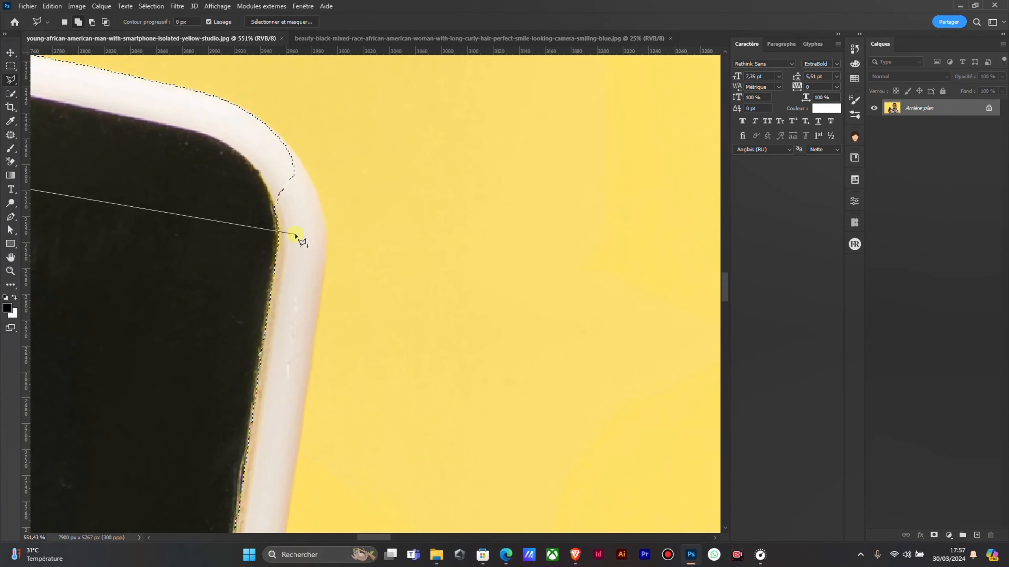
Trace the upper part of the phone's rounded top-right corner with the Polygonal Lasso
mouse_move(253, 162)
mouse_down()
mouse_move(306, 315)
mouse_move(457, 244)
mouse_up()
scroll(315, 320, up, 5)
scroll(481, 306, up, 3)
drag(560, 275, 436, 320)
scroll(436, 318, up, 4)
drag(459, 275, 328, 299)
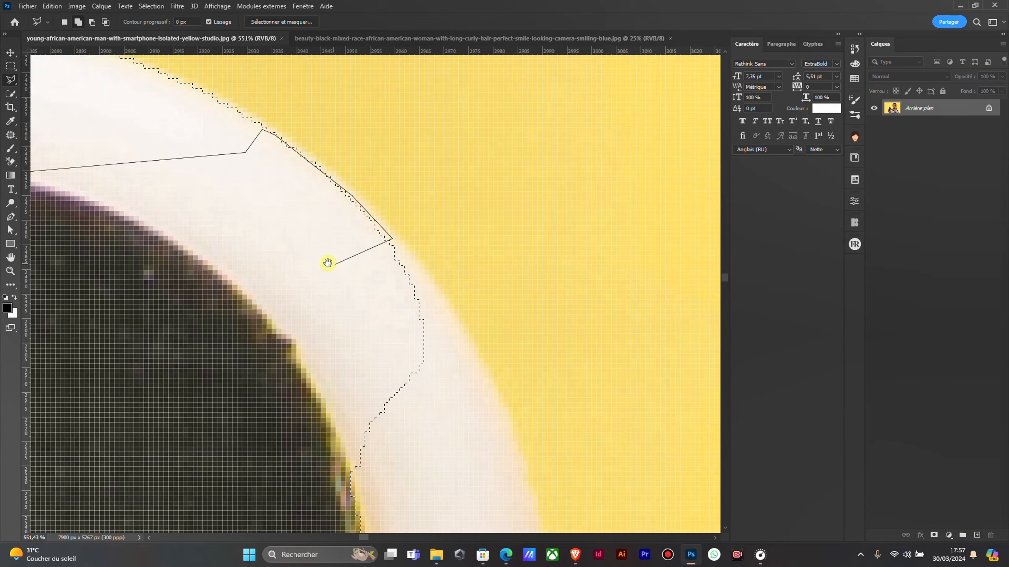
drag(415, 332, 263, 309)
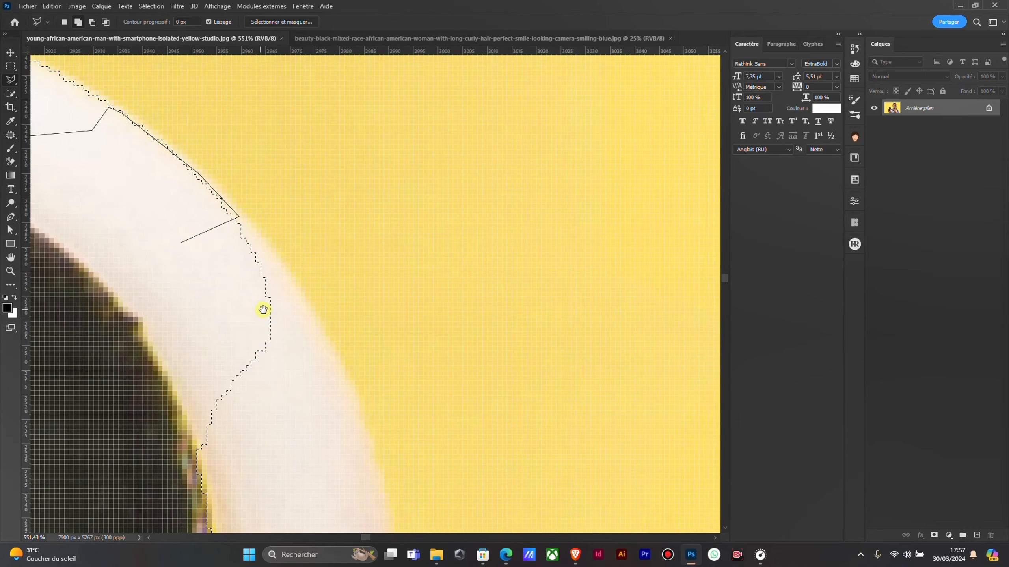
drag(183, 327, 512, 265)
mouse_move(235, 292)
mouse_down()
mouse_move(434, 250)
mouse_move(249, 304)
mouse_up()
Follow the remaining outer curve of the top-right corner down to the start of the phone's right edge
mouse_move(355, 218)
mouse_down()
mouse_move(473, 373)
mouse_move(423, 400)
mouse_move(396, 314)
mouse_move(207, 245)
mouse_move(184, 214)
mouse_move(507, 317)
mouse_move(162, 394)
mouse_up()
click(372, 197)
click(452, 334)
mouse_move(439, 446)
mouse_down()
mouse_move(394, 231)
mouse_move(390, 244)
mouse_up()
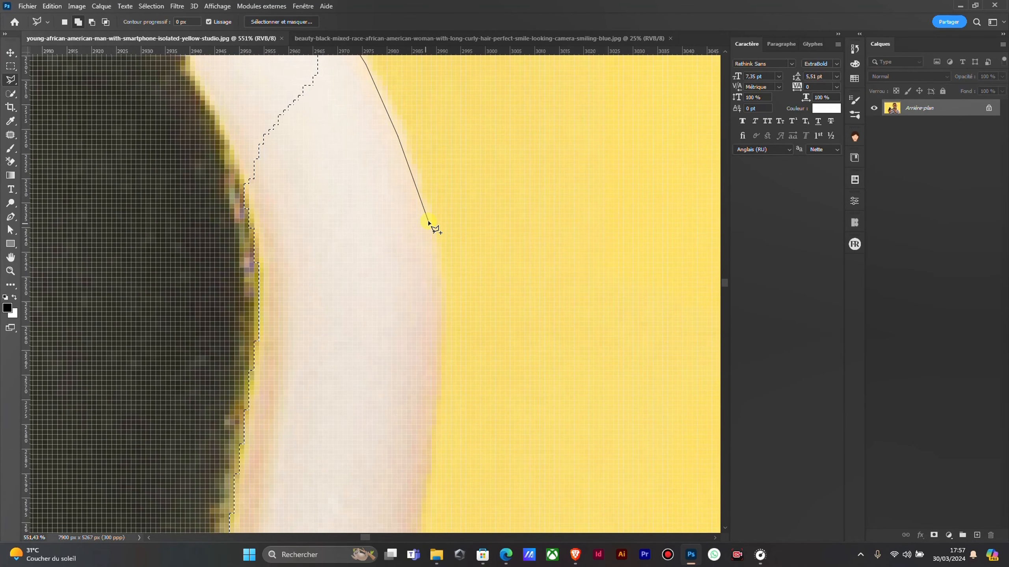
click(436, 298)
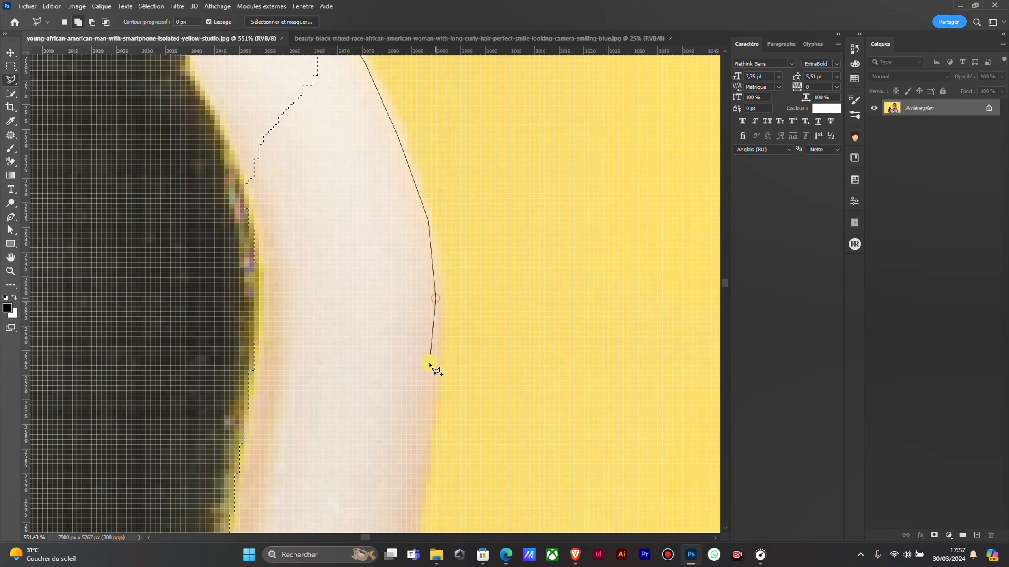
click(435, 389)
Trace the phone's white right edge downward along its boundary with the yellow background
drag(422, 458, 439, 146)
click(434, 234)
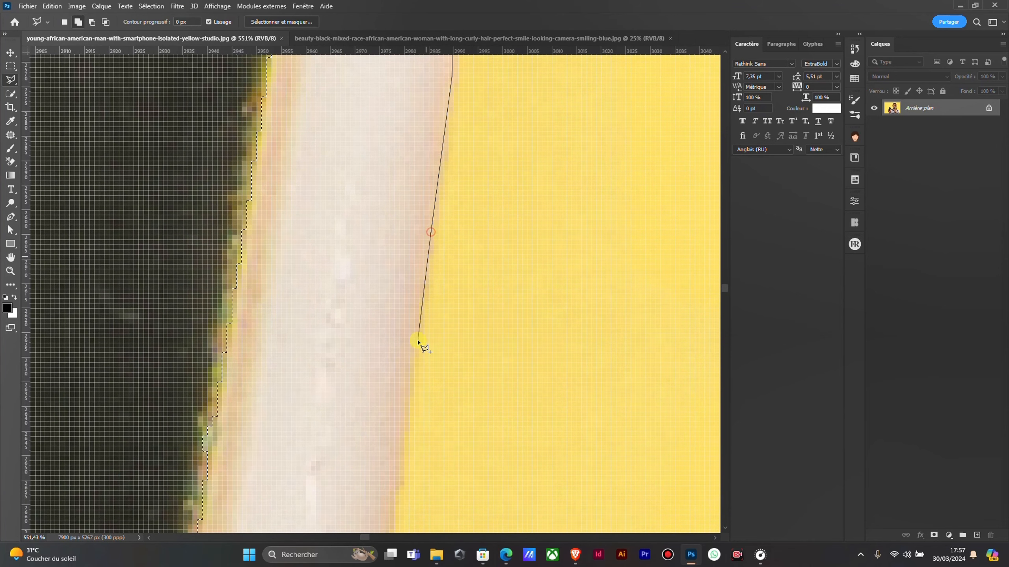
click(409, 356)
drag(396, 492, 453, 194)
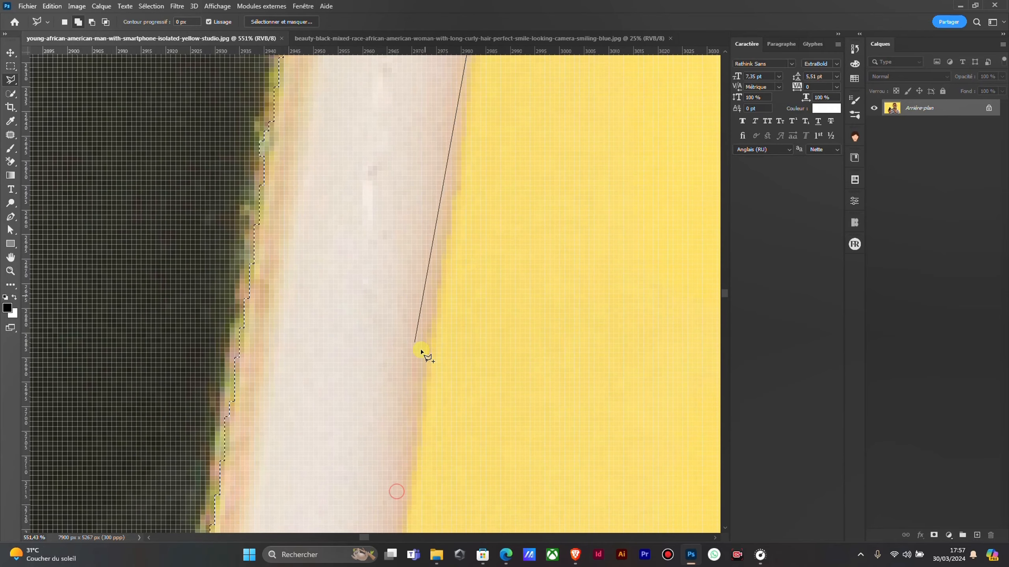
click(424, 354)
scroll(423, 354, down, 3)
drag(388, 469, 367, 124)
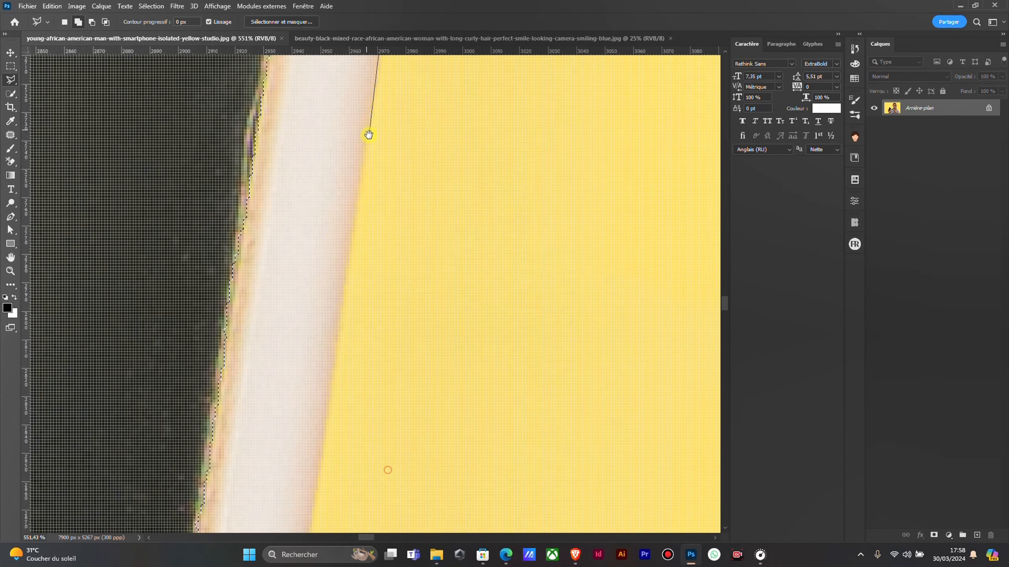
click(338, 290)
mouse_move(322, 415)
mouse_down()
mouse_move(392, 259)
mouse_move(386, 183)
mouse_up()
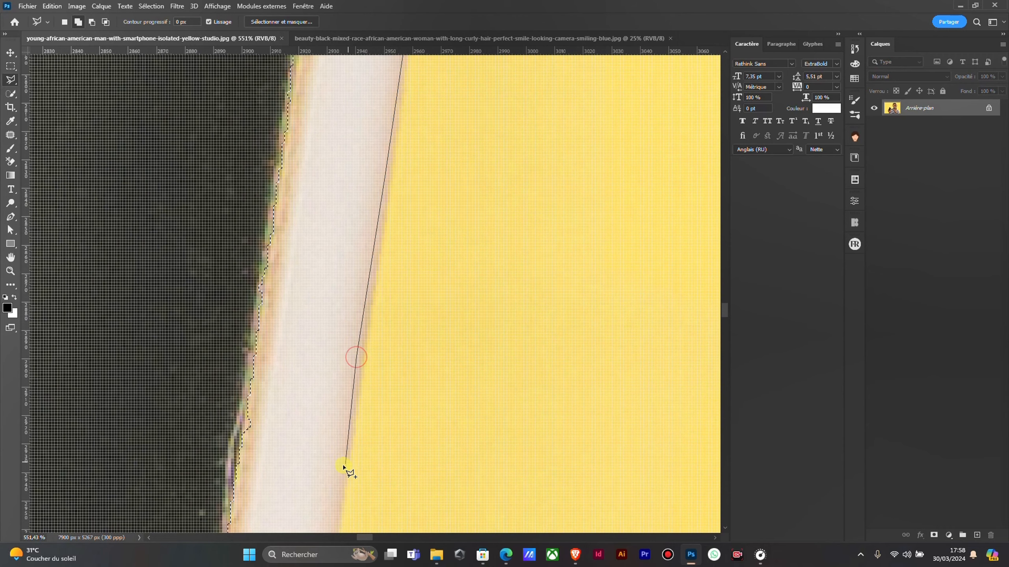
drag(343, 482, 404, 182)
Extend the lasso outline down to the shirt and close it across the phone's screen at the upper fingertip, adding the white frame to the selection
key(ctrl+minus)
key(ctrl+minus)
key(ctrl+minus)
key(ctrl+minus)
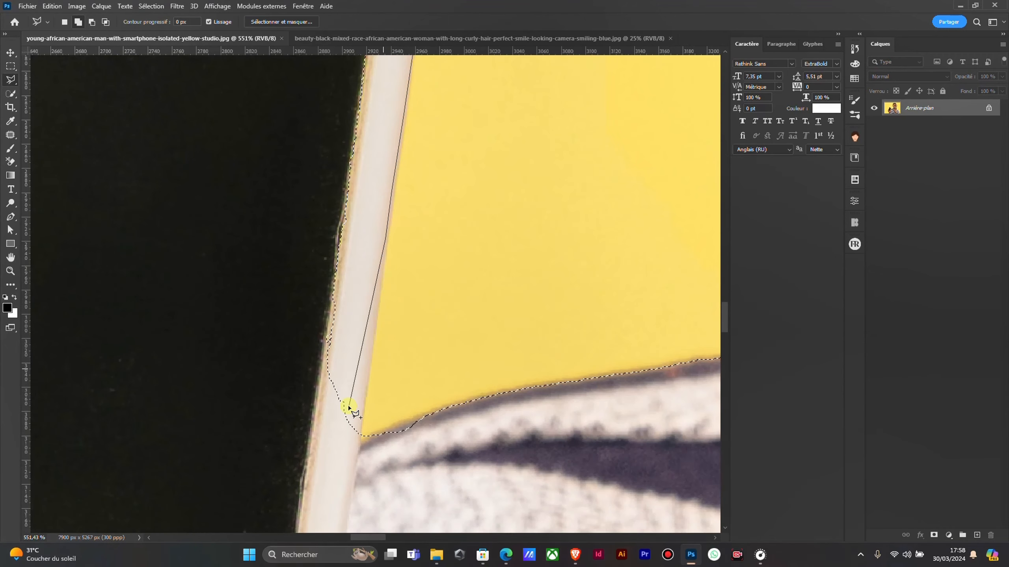
click(335, 500)
click(214, 252)
key(ctrl+minus)
key(ctrl+minus)
drag(169, 185, 661, 242)
mouse_move(446, 256)
mouse_down()
mouse_move(432, 112)
mouse_move(371, 215)
mouse_up()
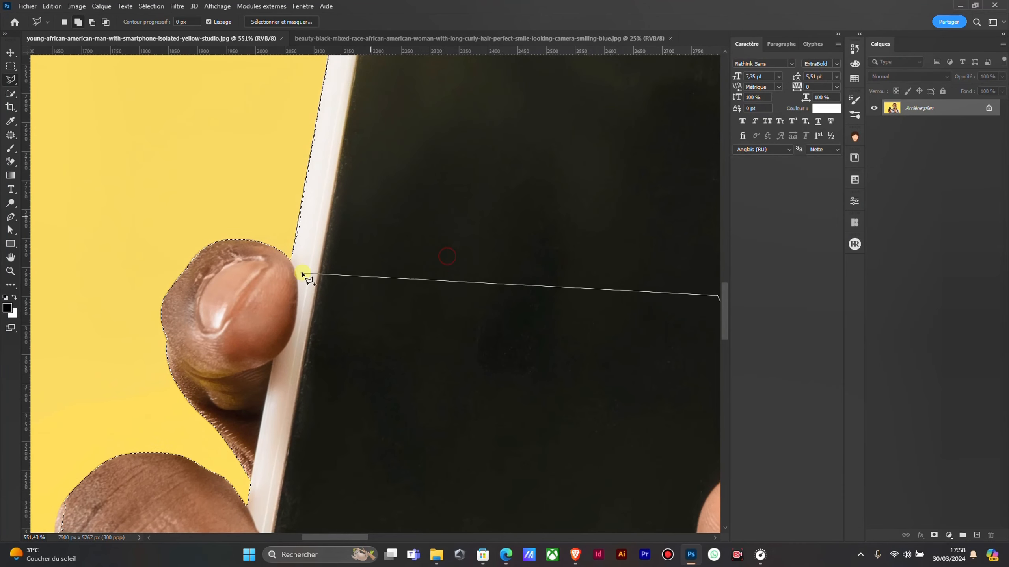
click(292, 252)
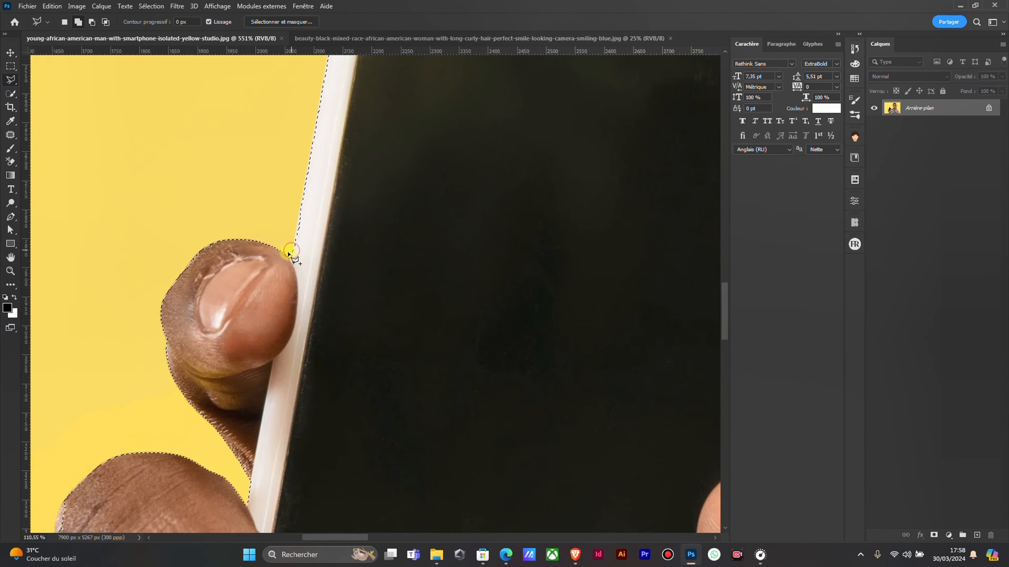
Add the missing dark shirt edge beside the phone to the selection and subtract the small yellow wedge next to it
scroll(367, 286, down, 7)
scroll(480, 286, up, 5)
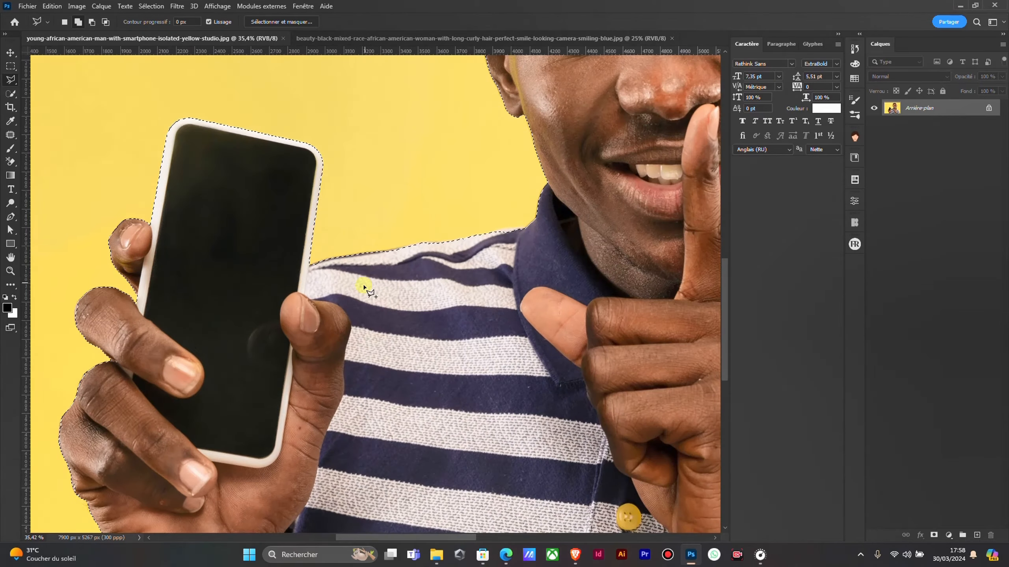
scroll(440, 294, up, 5)
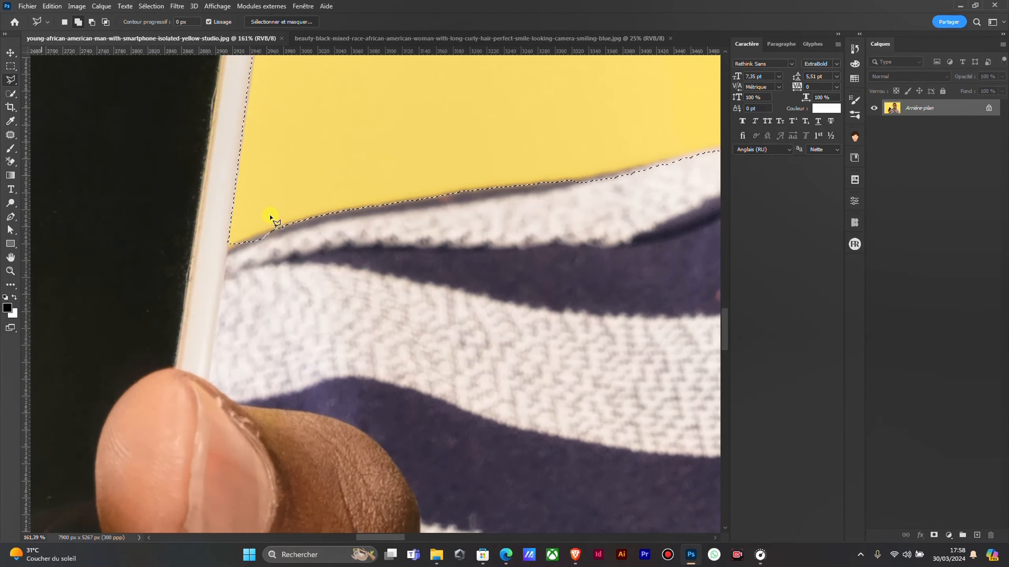
scroll(250, 186, up, 5)
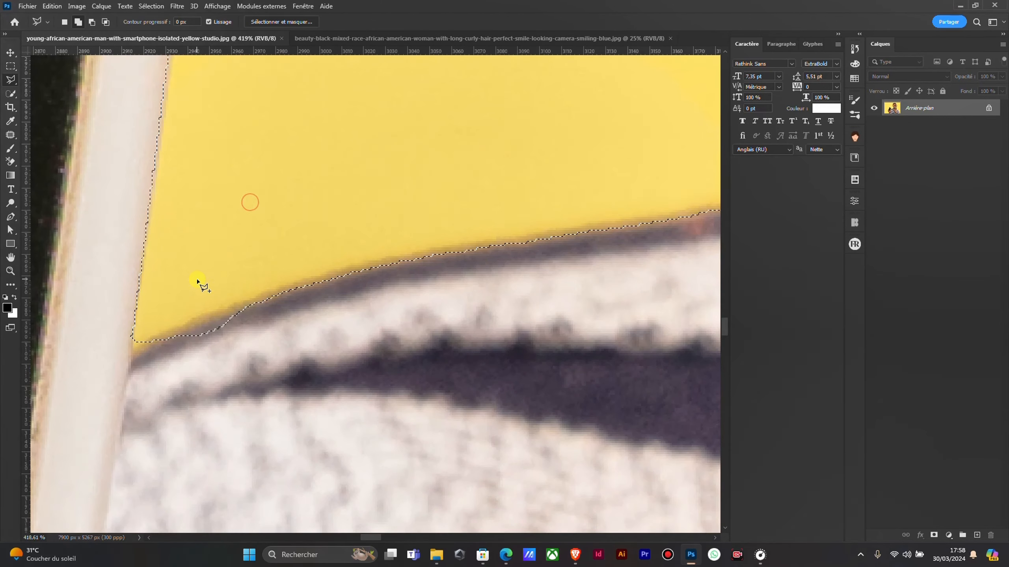
click(77, 449)
click(210, 410)
click(246, 353)
click(265, 311)
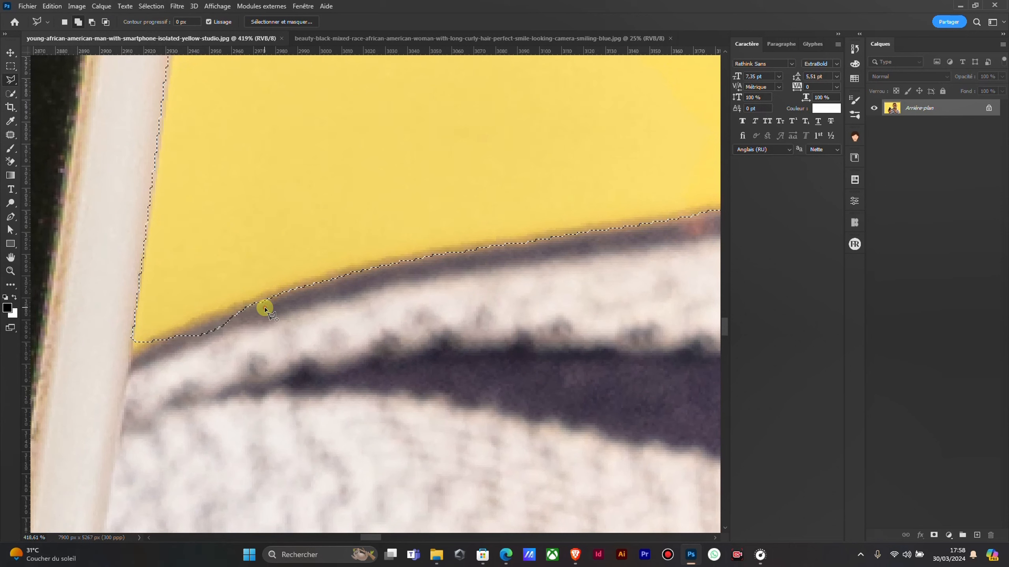
scroll(170, 326, up, 2)
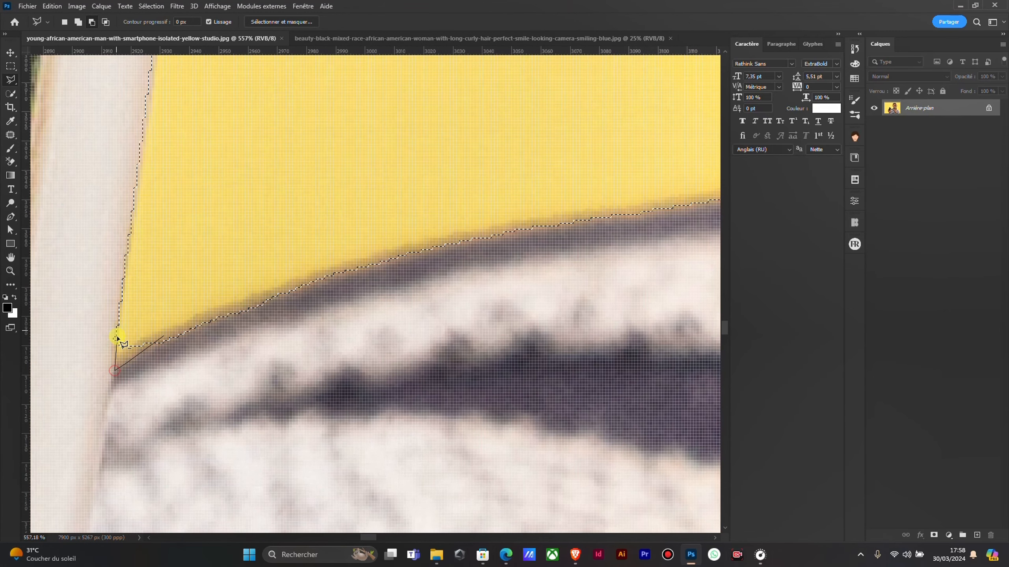
scroll(163, 337, down, 8)
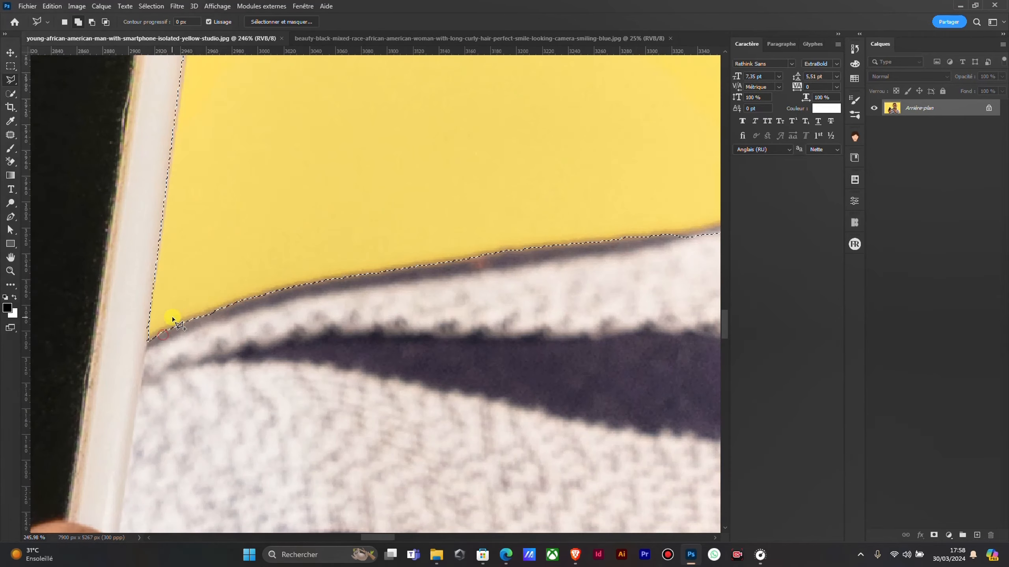
Add the missing white strip of the shoulder next to the shirt collar to the selection with the Polygonal Lasso
scroll(349, 234, up, 2)
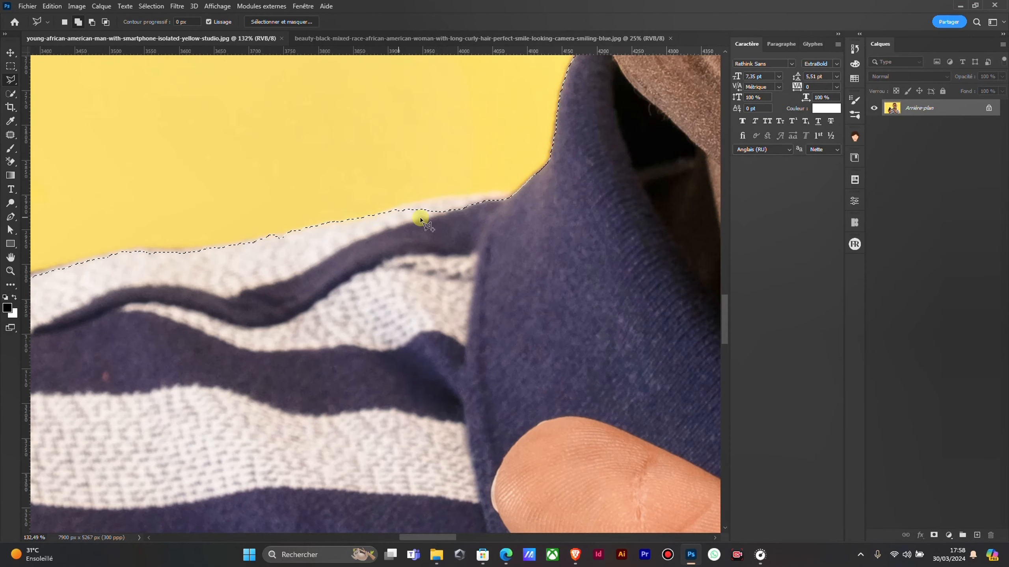
click(409, 205)
click(486, 195)
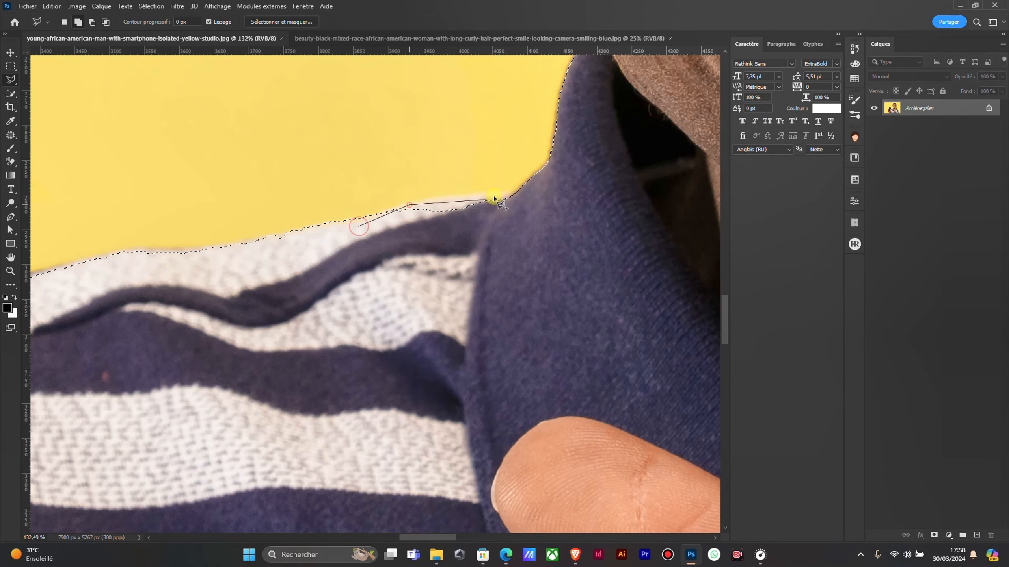
click(518, 195)
click(522, 235)
click(401, 255)
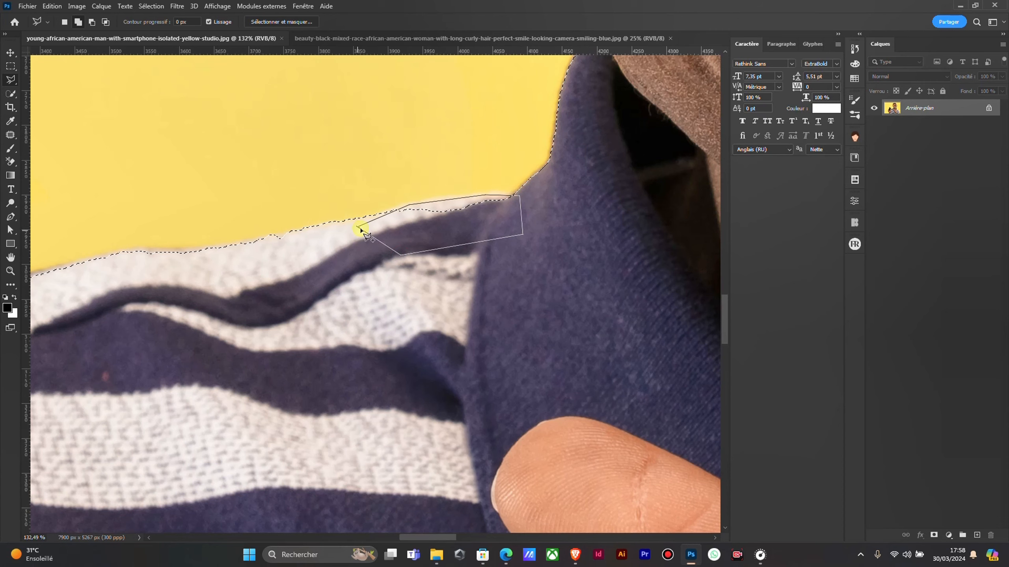
click(359, 228)
Add the missing white strip at the sleeve's outer edge to the selection with the Polygonal Lasso
scroll(329, 225, down, 6)
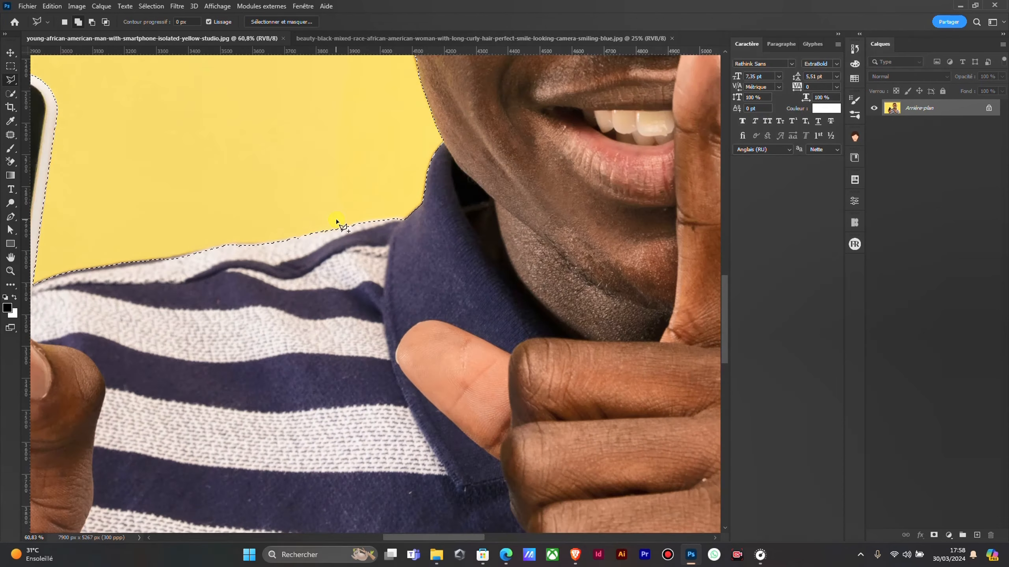
scroll(482, 250, up, 6)
drag(565, 261, 385, 179)
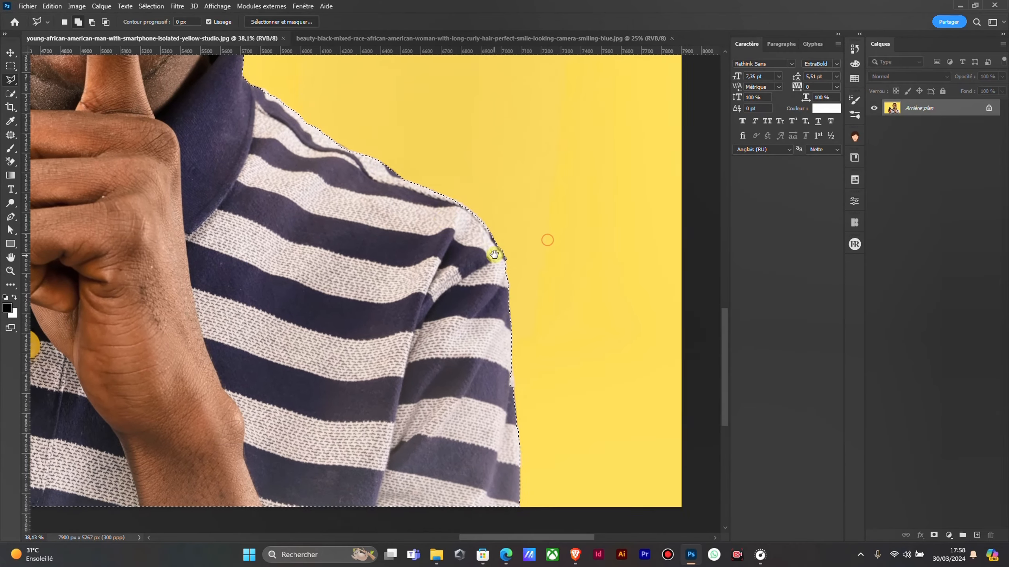
drag(574, 378, 418, 284)
scroll(378, 311, up, 7)
drag(217, 337, 364, 405)
scroll(326, 365, up, 3)
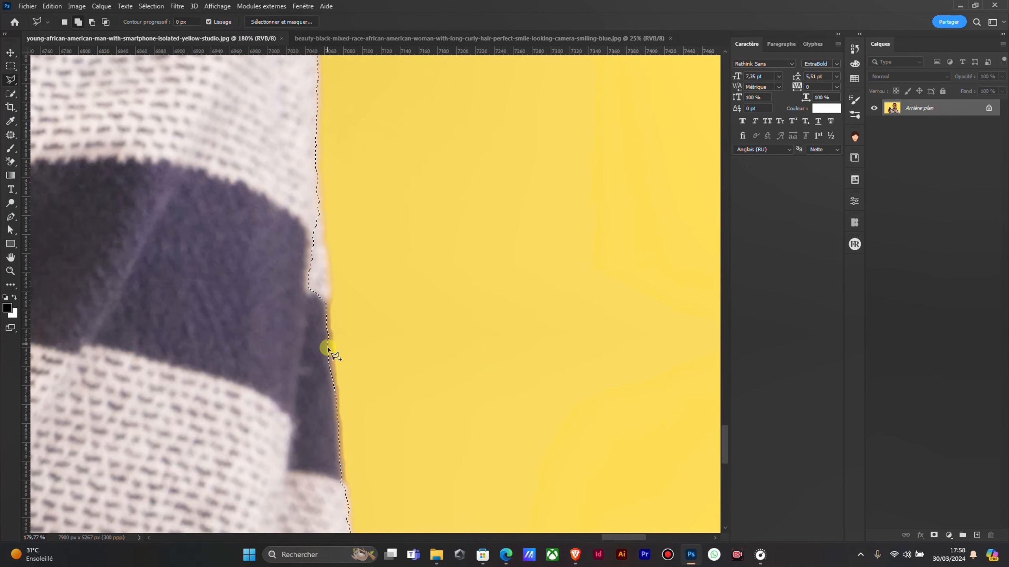
click(325, 285)
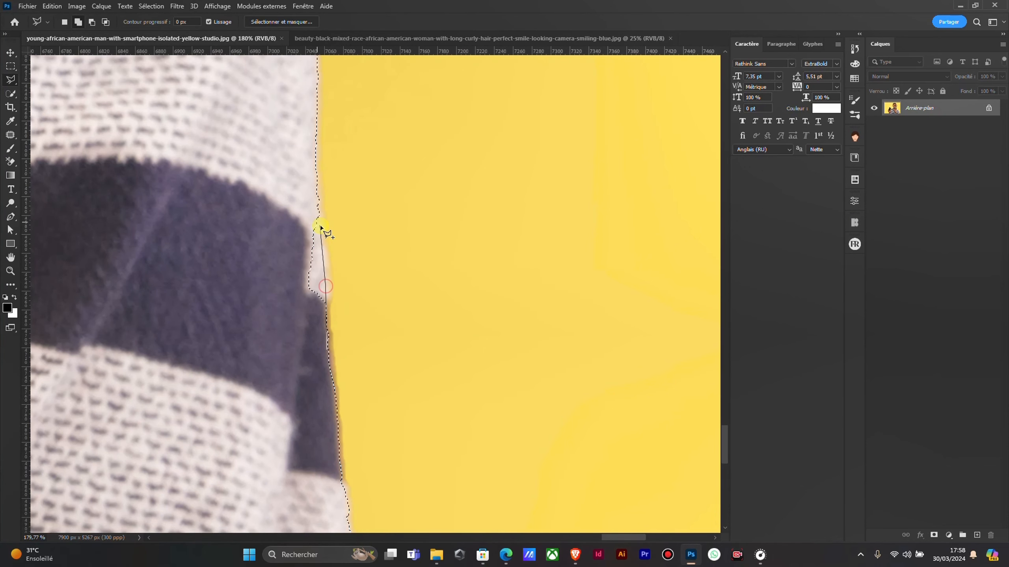
click(327, 351)
Trace the outer shoulder's white curve upward along its boundary with the yellow background using the Polygonal Lasso
scroll(410, 293, down, 8)
drag(374, 247, 399, 457)
drag(293, 228, 365, 386)
drag(297, 387, 319, 306)
drag(560, 243, 388, 334)
scroll(260, 384, up, 8)
drag(260, 384, 590, 390)
drag(352, 222, 396, 301)
scroll(544, 328, up, 4)
click(604, 432)
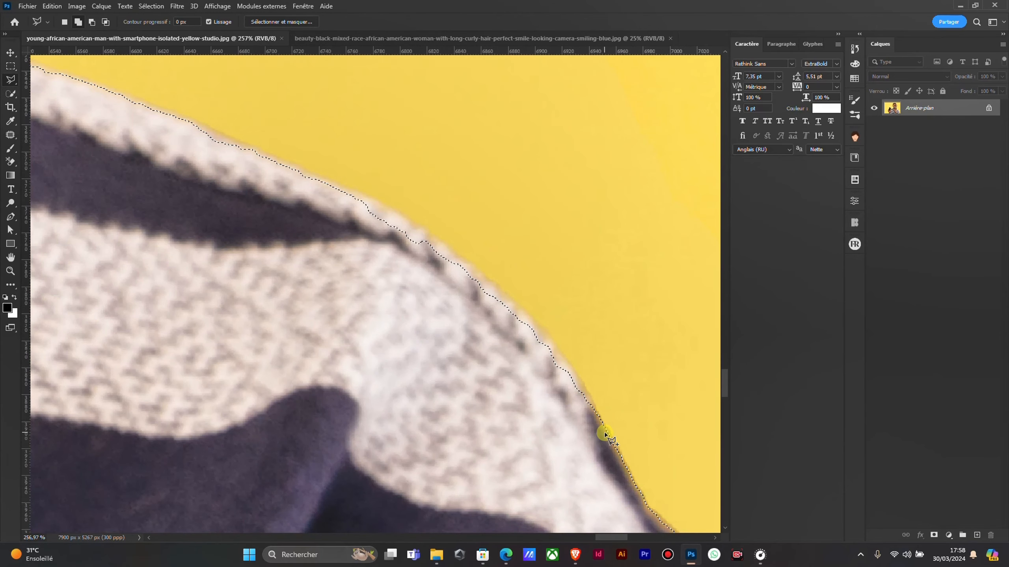
click(588, 392)
click(564, 360)
click(537, 330)
click(502, 300)
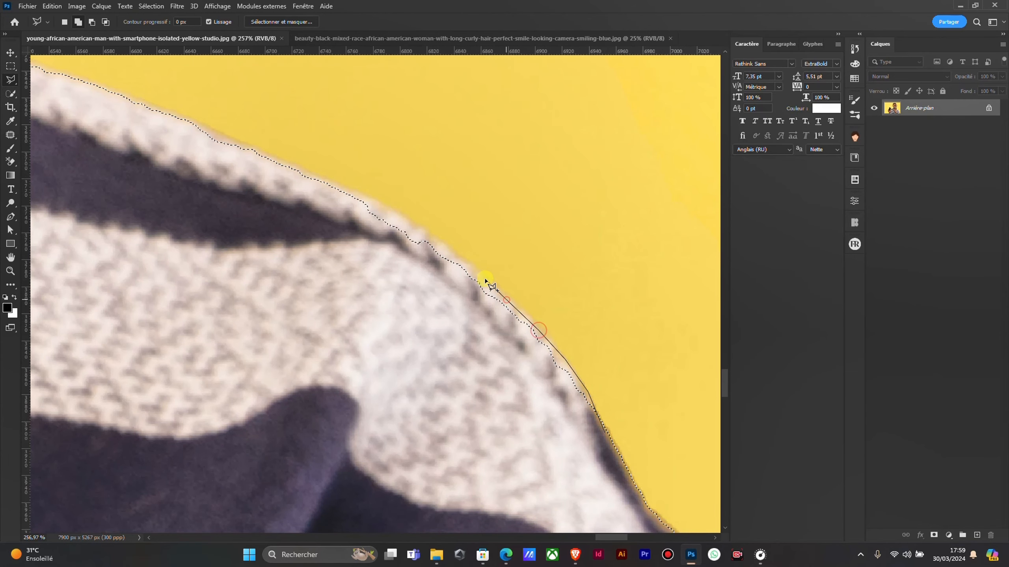
click(477, 271)
click(446, 255)
click(394, 214)
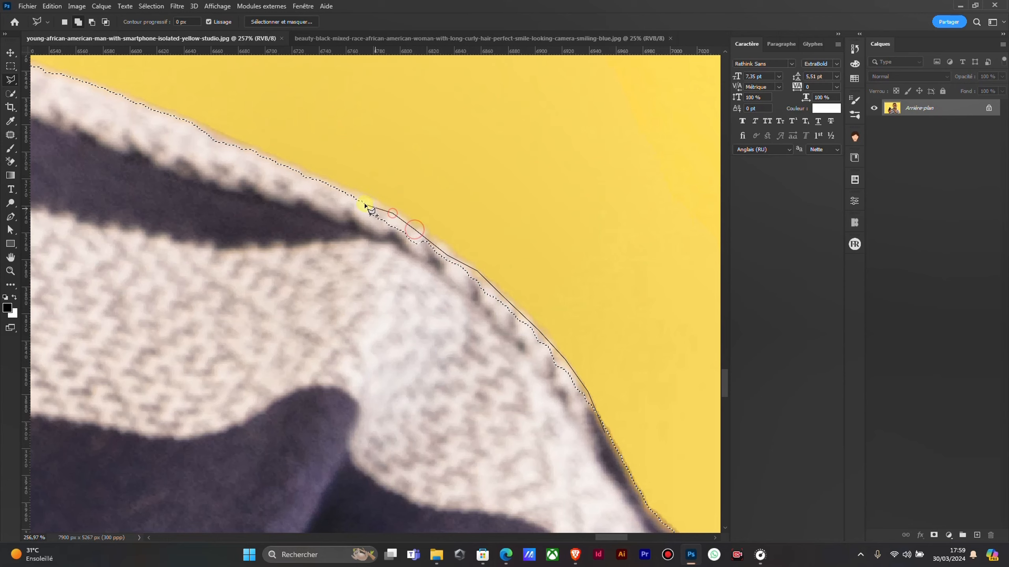
Close the lasso outline through the striped shirt back to its starting point, adding the shoulder's missing edge to the selection
click(360, 201)
click(311, 206)
click(388, 324)
click(482, 443)
click(535, 466)
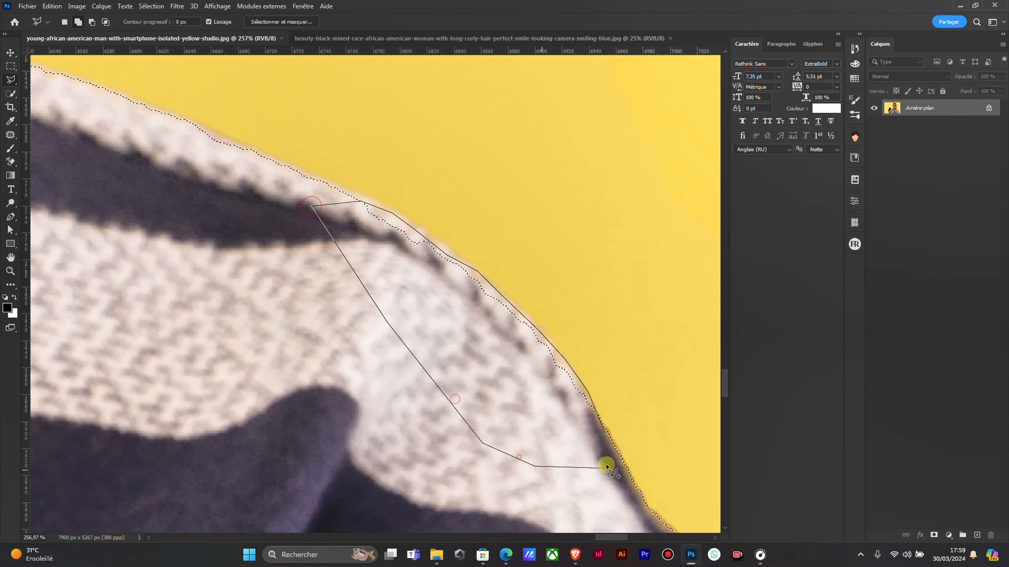
click(603, 433)
Add the missing shirt edge in the dip of the shoulder slope to the selection with the Polygonal Lasso
scroll(461, 354, down, 5)
scroll(314, 308, up, 5)
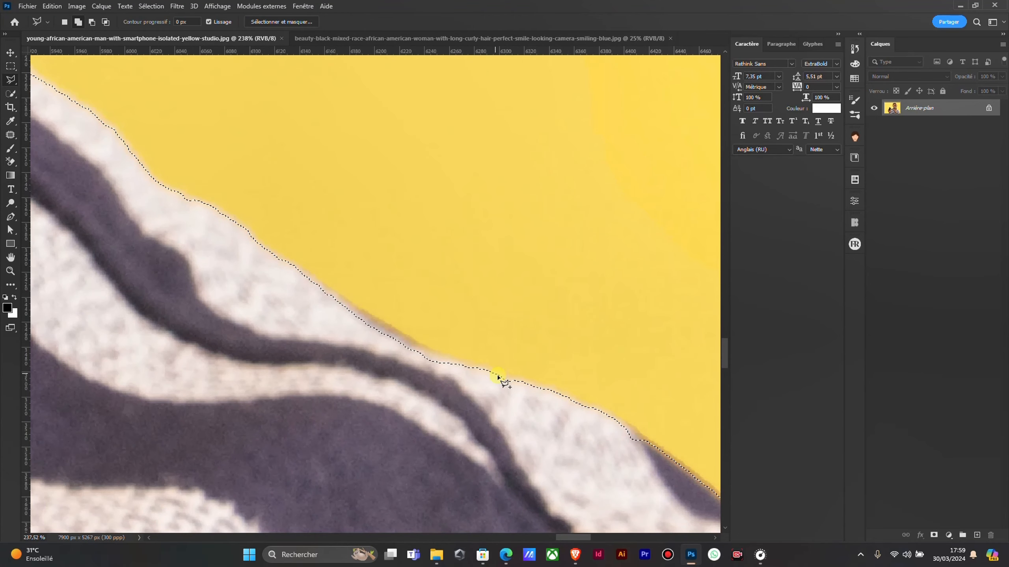
click(482, 379)
click(421, 351)
click(313, 284)
click(293, 344)
click(425, 406)
click(482, 380)
Subtract the small yellow gap between the earlobe and the cheek from the selection, on the side away from the phone
scroll(479, 380, down, 4)
mouse_move(261, 255)
mouse_down()
mouse_move(585, 469)
mouse_move(579, 540)
mouse_up()
drag(506, 241, 579, 461)
drag(559, 279, 562, 549)
scroll(536, 325, down, 4)
scroll(536, 326, up, 3)
drag(634, 293, 466, 404)
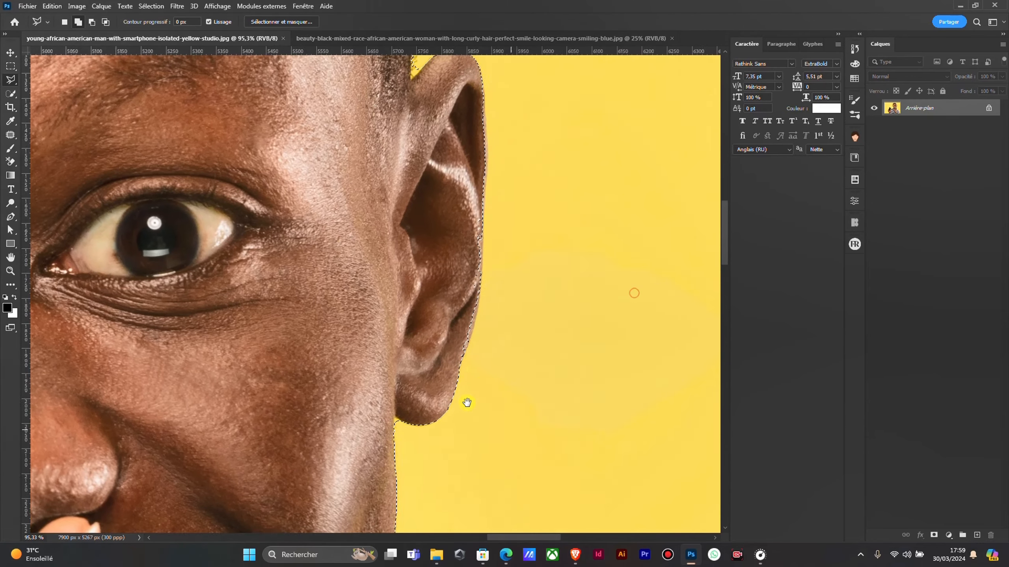
scroll(456, 406, up, 4)
scroll(455, 405, up, 3)
drag(304, 434, 390, 241)
scroll(345, 309, up, 2)
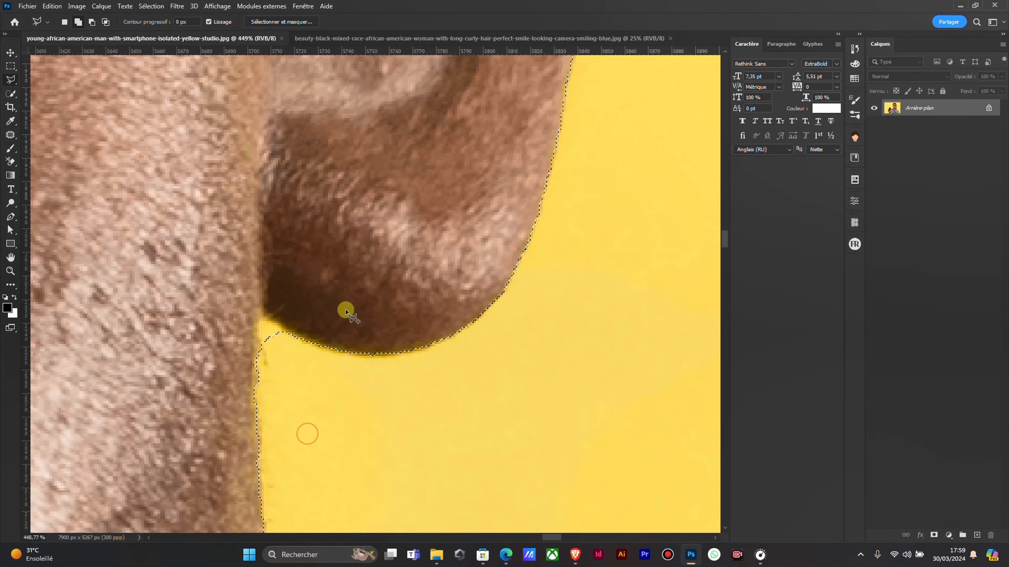
scroll(258, 375, up, 1)
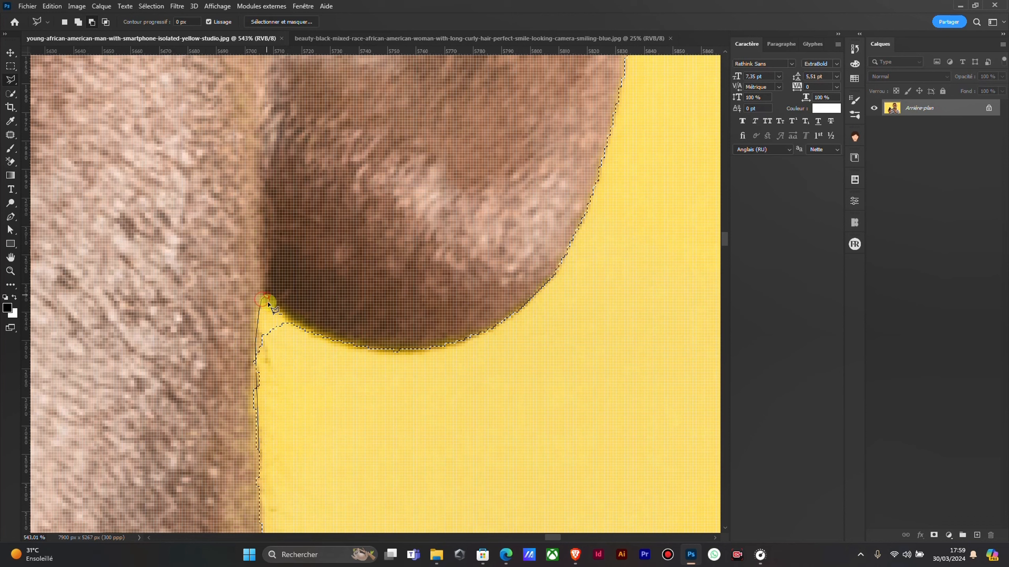
click(285, 318)
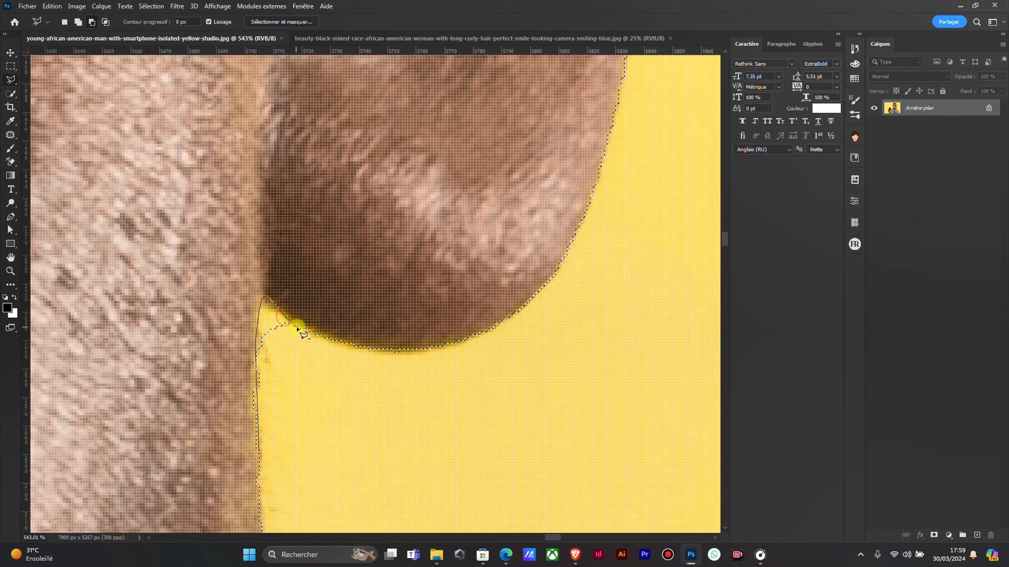
double_click(259, 453)
Add the missing thin edge at the top of the same ear, beside the hairline, to the selection
scroll(367, 322, down, 5)
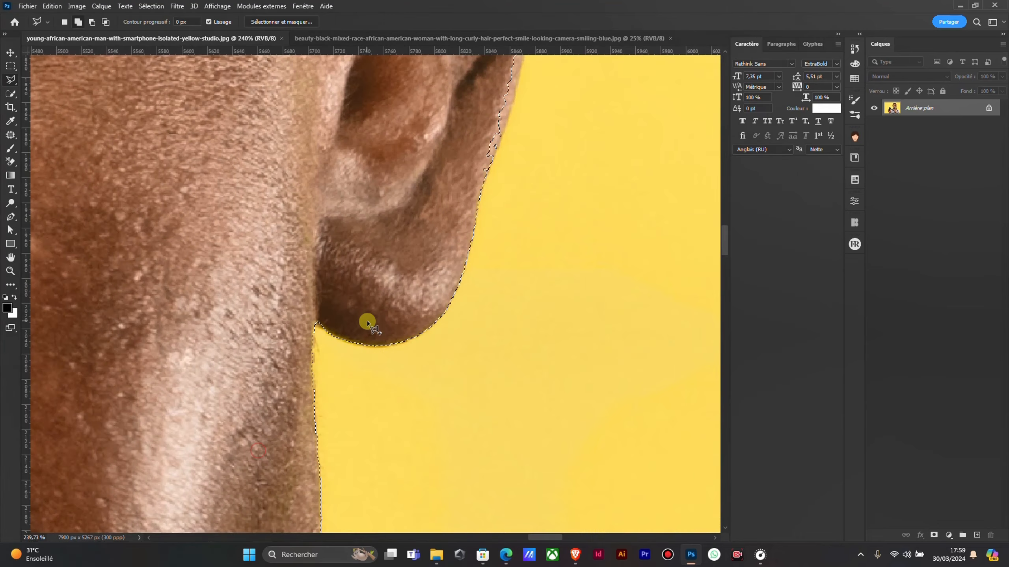
scroll(369, 310, down, 3)
scroll(391, 373, up, 1)
drag(390, 206, 401, 550)
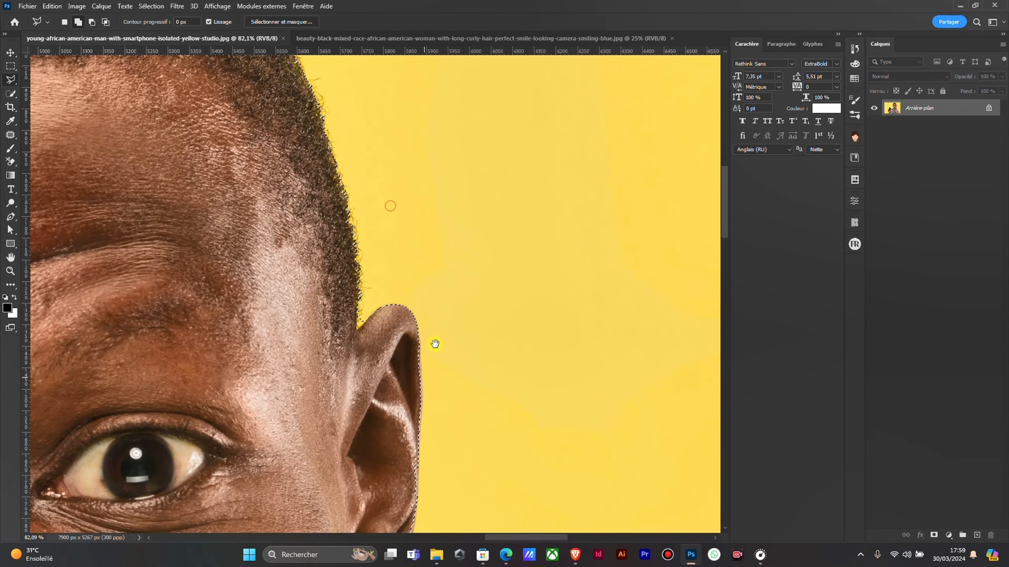
drag(440, 299, 381, 408)
scroll(302, 397, up, 3)
drag(125, 451, 543, 153)
scroll(516, 283, up, 3)
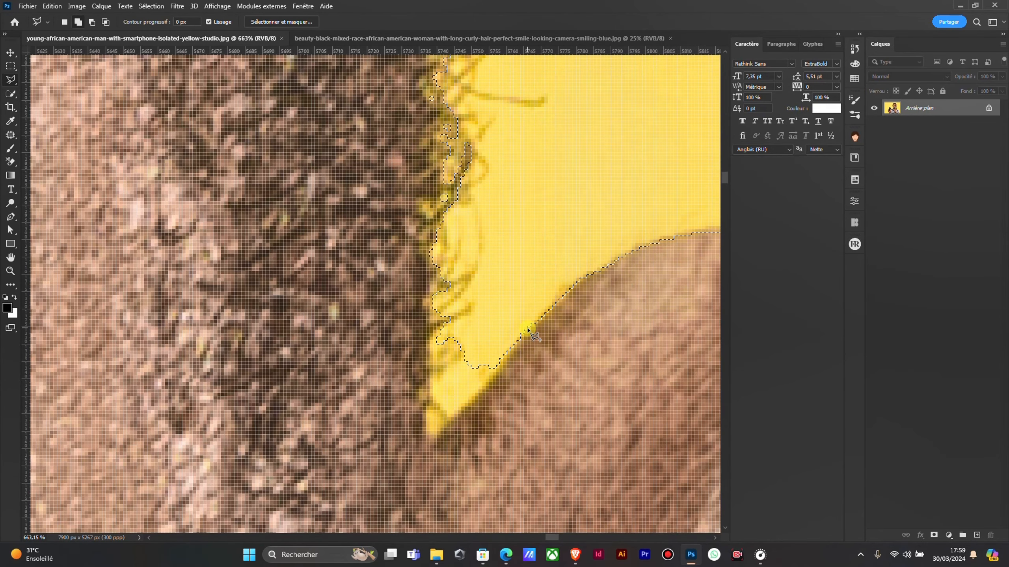
click(527, 329)
click(484, 386)
click(535, 385)
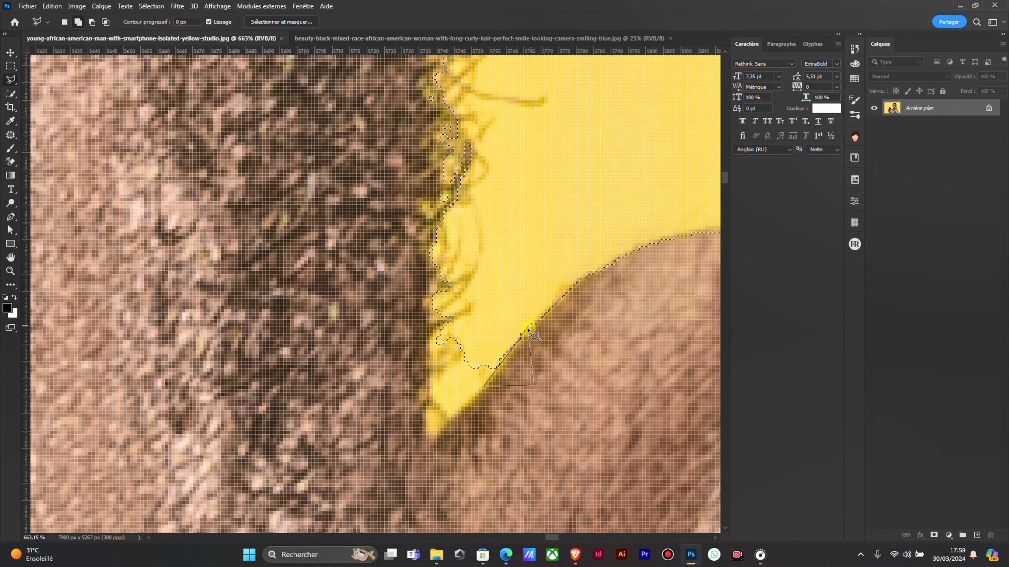
Subtract the yellow wedge between the hair and the top of the ear from the selection
scroll(501, 349, up, 3)
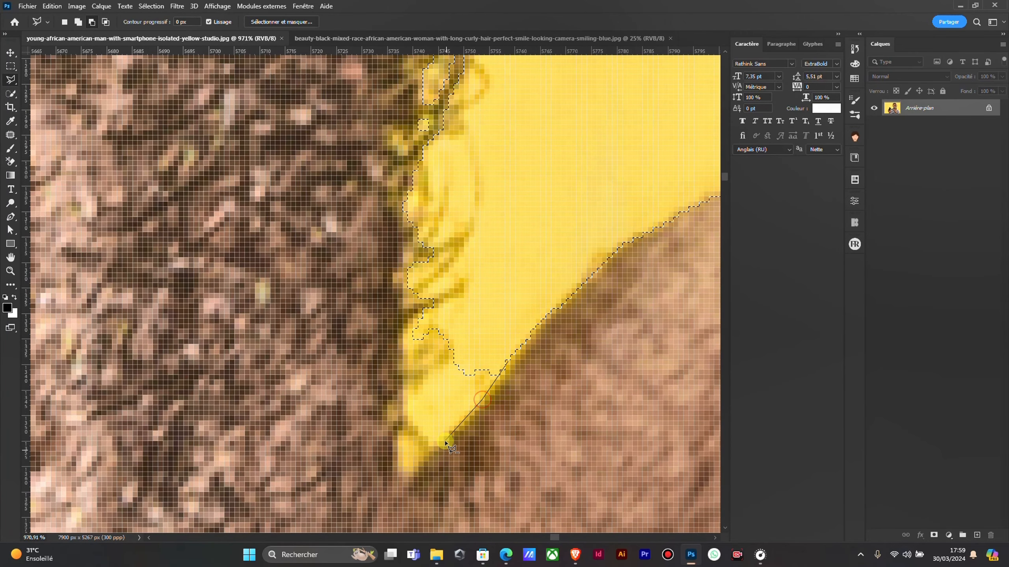
click(419, 469)
click(401, 473)
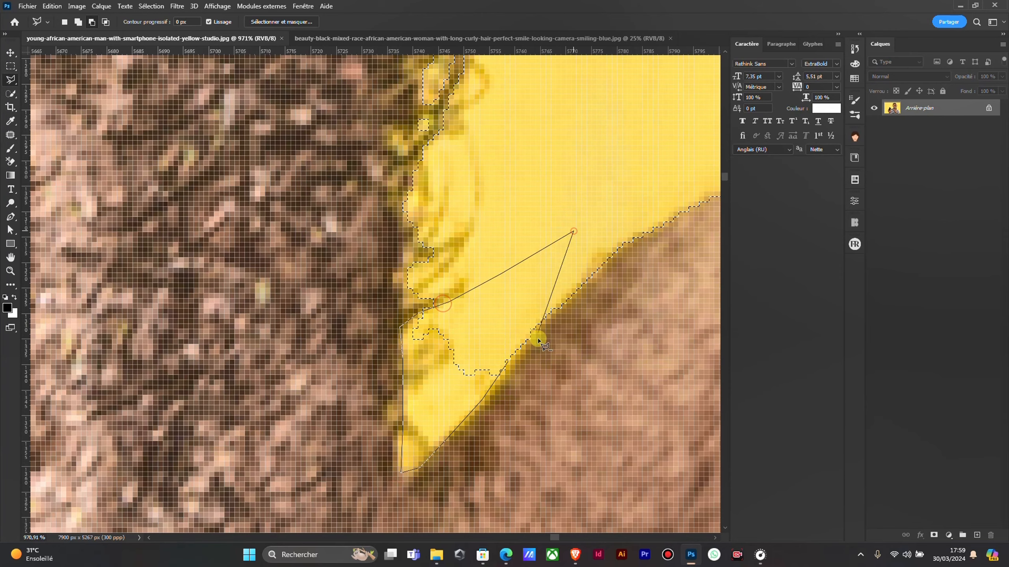
click(508, 362)
Examine the selection outline around the head and where the hairline meets the ear on the phone side
scroll(498, 311, down, 15)
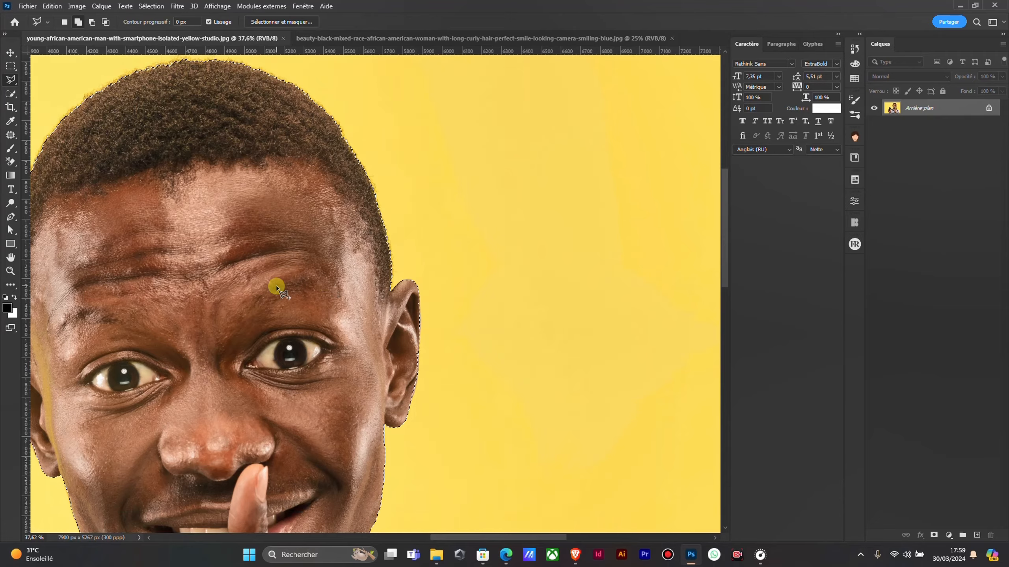
scroll(276, 287, up, 5)
drag(251, 288, 484, 459)
drag(226, 393, 471, 167)
drag(348, 338, 365, 156)
scroll(376, 181, up, 11)
drag(434, 110, 361, 361)
scroll(266, 174, up, 9)
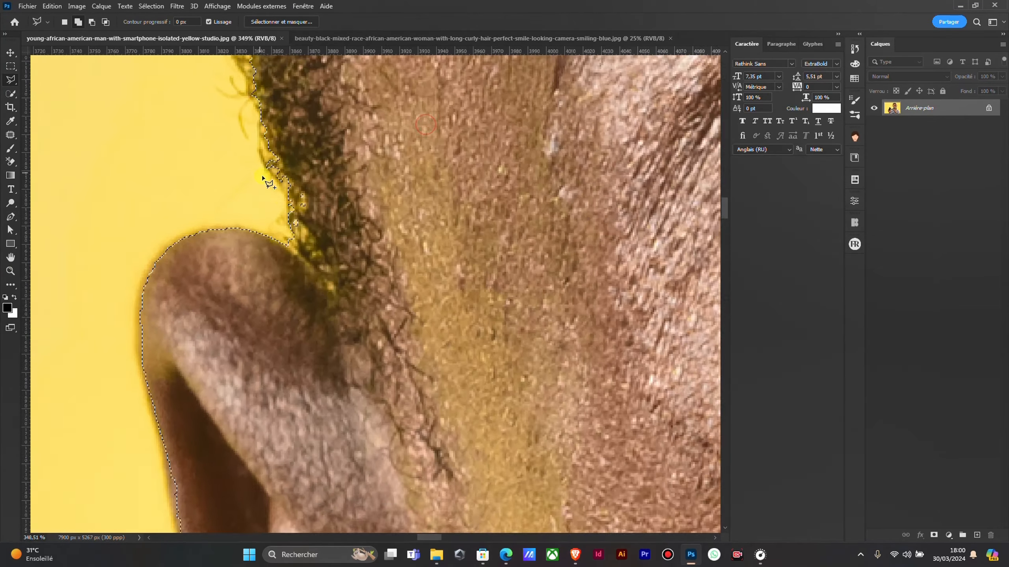
scroll(280, 138, down, 3)
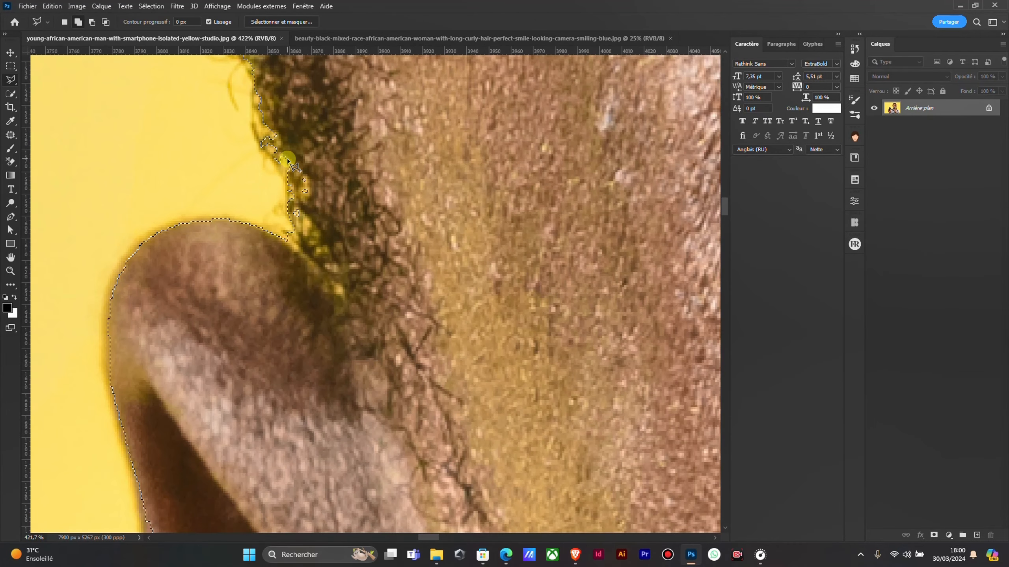
scroll(294, 167, down, 2)
scroll(274, 256, up, 4)
Add the missing sliver along the upper outer rim of the phone-side ear to the selection
drag(254, 263, 441, 141)
drag(403, 227, 350, 53)
scroll(320, 175, up, 4)
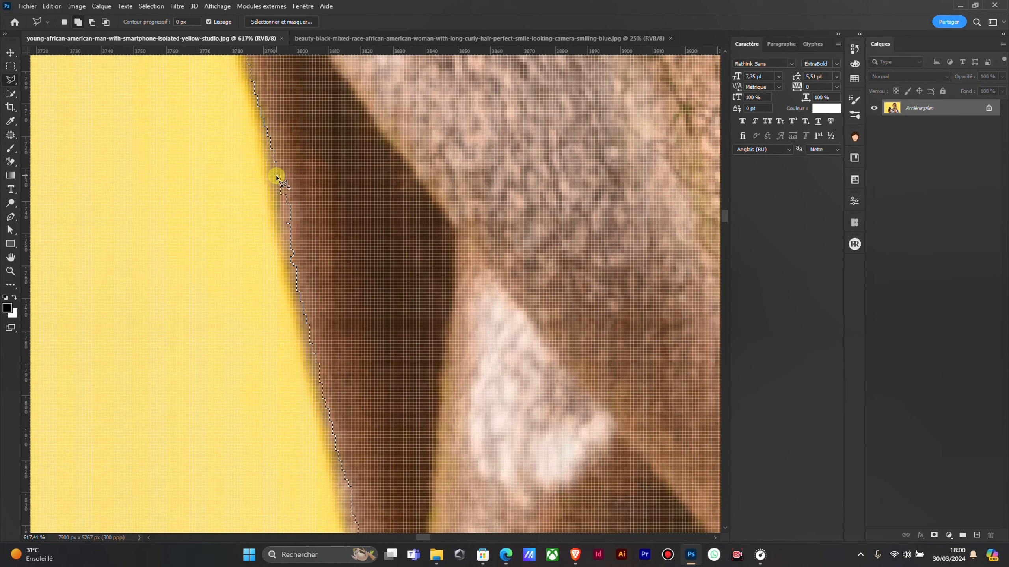
click(285, 245)
click(319, 331)
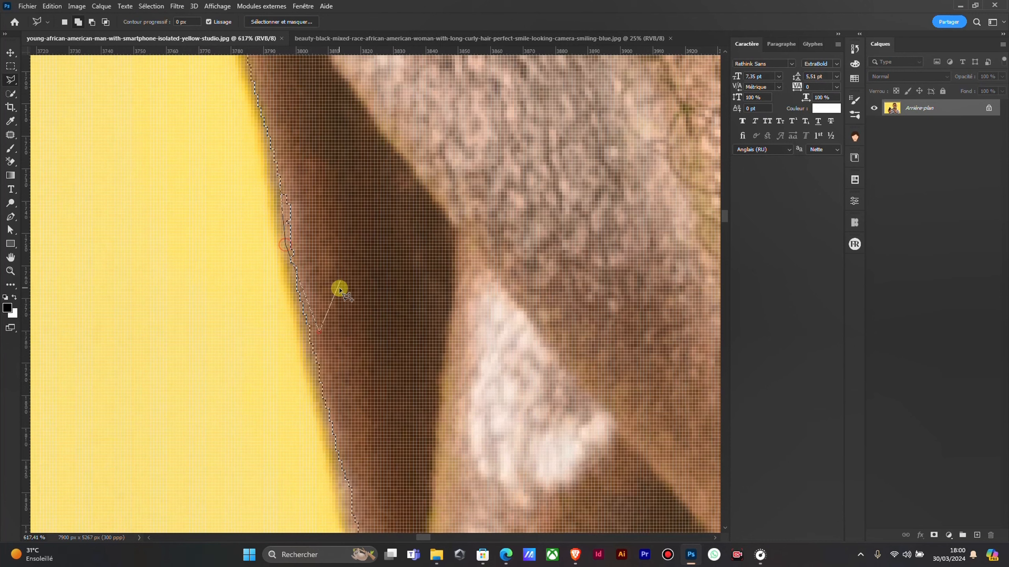
click(337, 233)
click(321, 175)
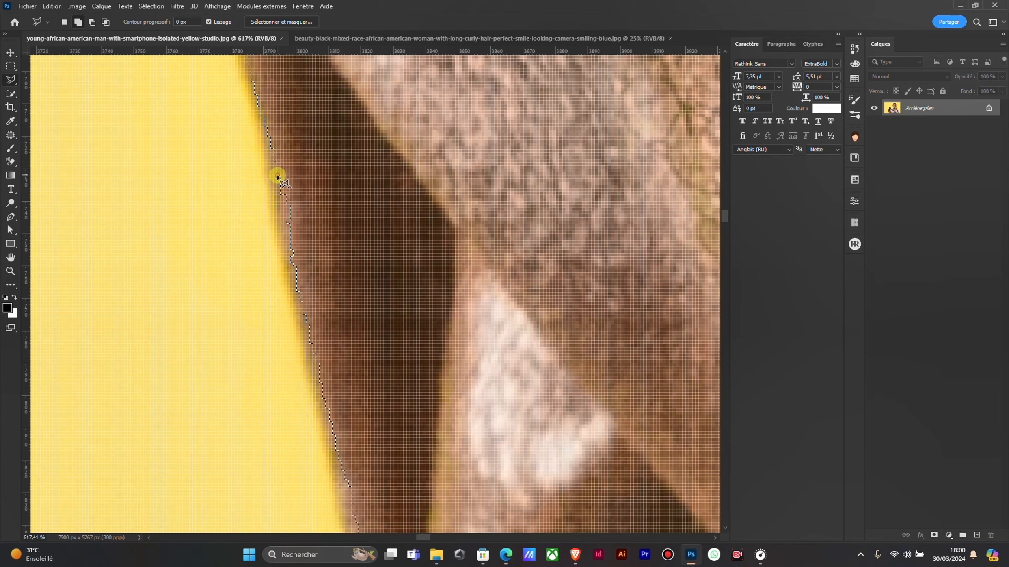
click(278, 176)
Trace the phone-side ear's outer rim down toward the lobe and close the outline through the ear, adding its missing edge
scroll(310, 206, down, 8)
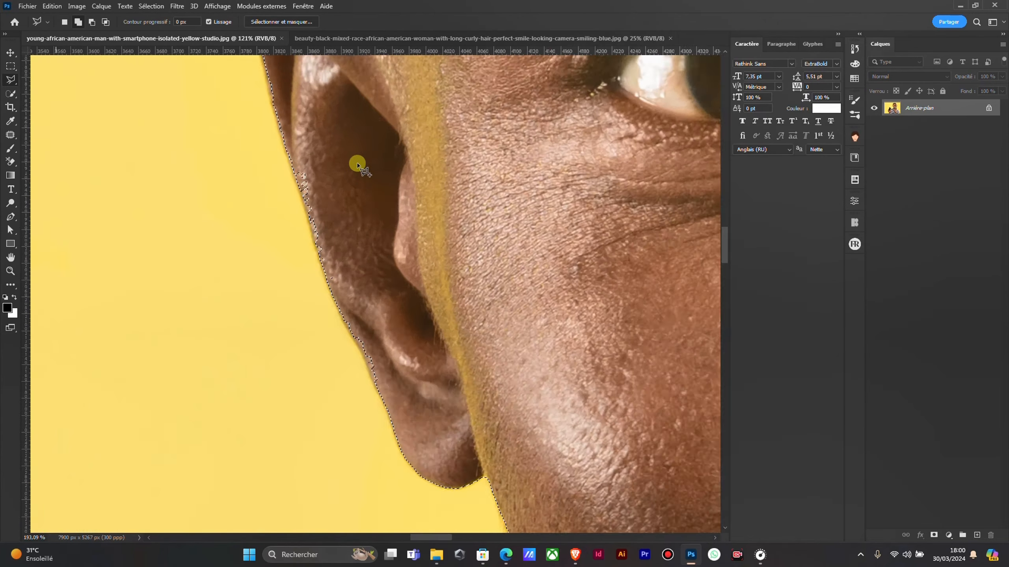
scroll(357, 164, up, 4)
click(256, 162)
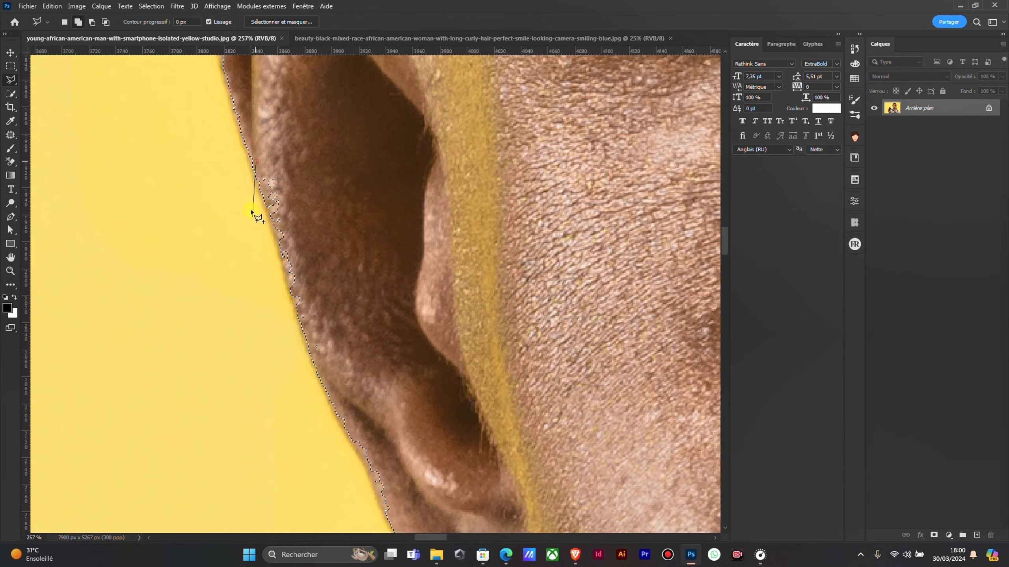
click(269, 227)
click(312, 363)
drag(356, 383, 274, 94)
click(282, 172)
click(345, 262)
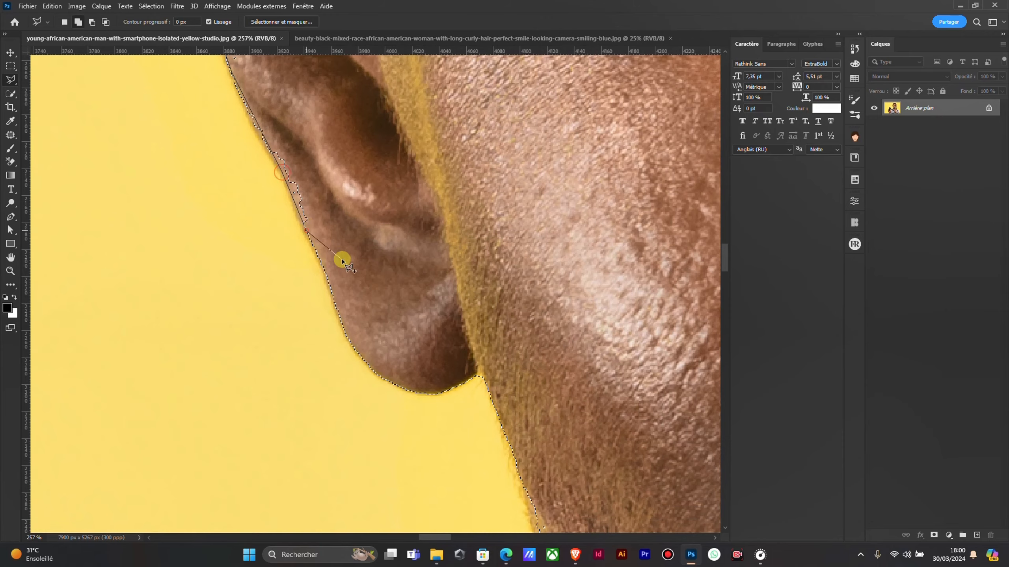
scroll(337, 93, up, 5)
click(304, 190)
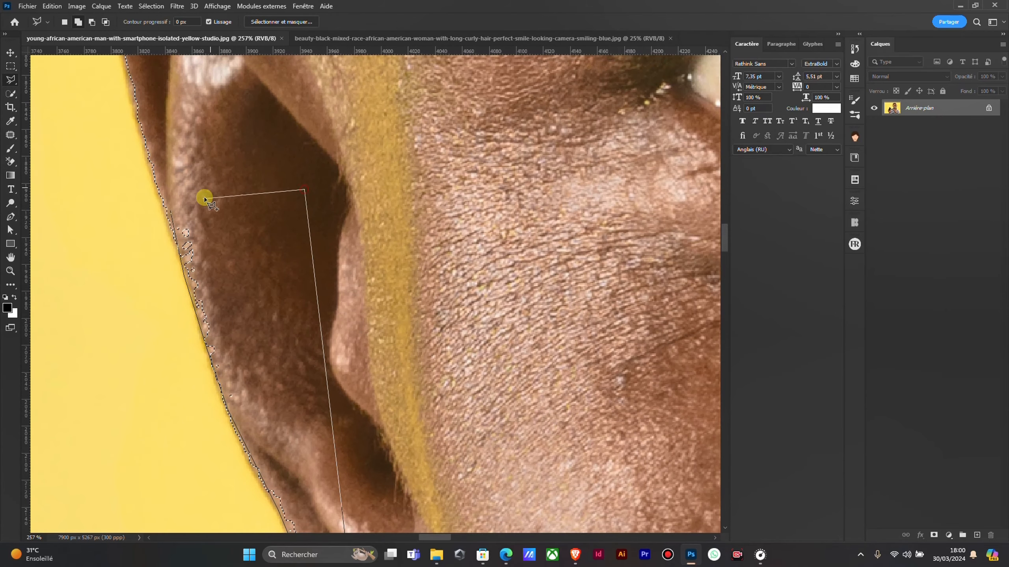
click(170, 211)
Examine the whole selection outline around the man's head, shoulders, hand and phone
scroll(291, 205, down, 10)
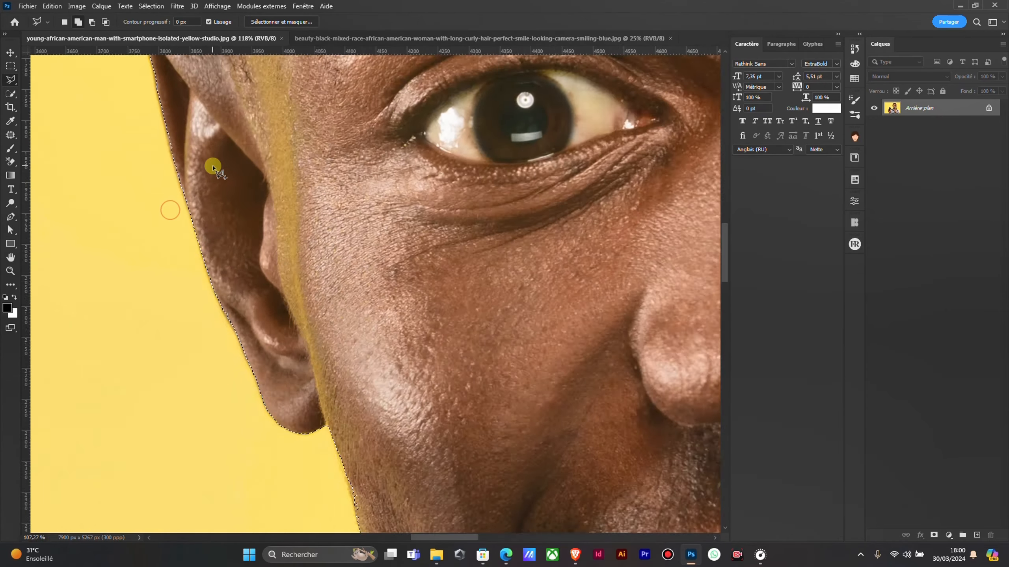
scroll(387, 235, down, 2)
scroll(458, 261, up, 5)
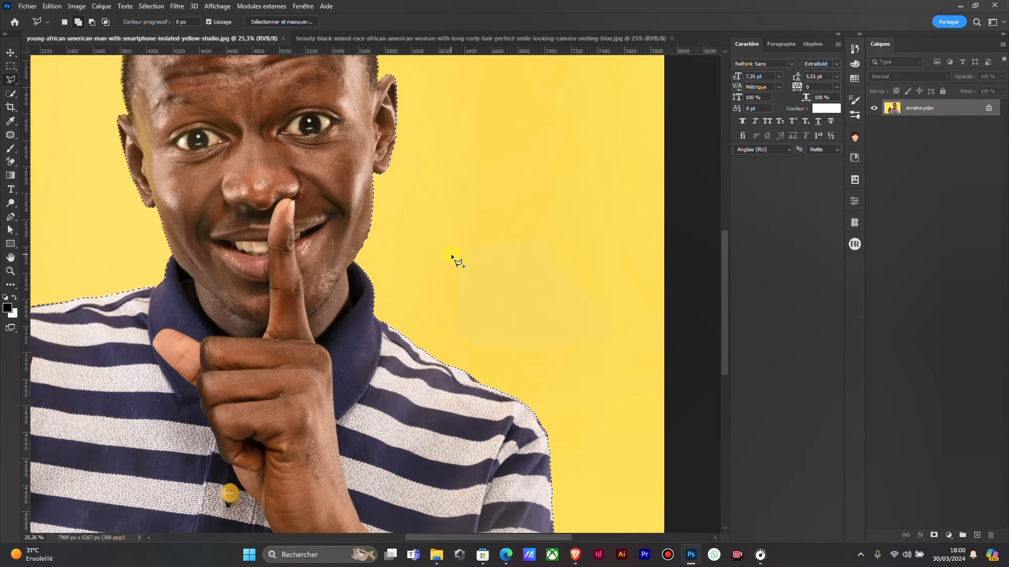
scroll(440, 243, down, 5)
scroll(439, 243, up, 3)
drag(399, 271, 512, 397)
scroll(369, 195, down, 5)
scroll(504, 266, up, 4)
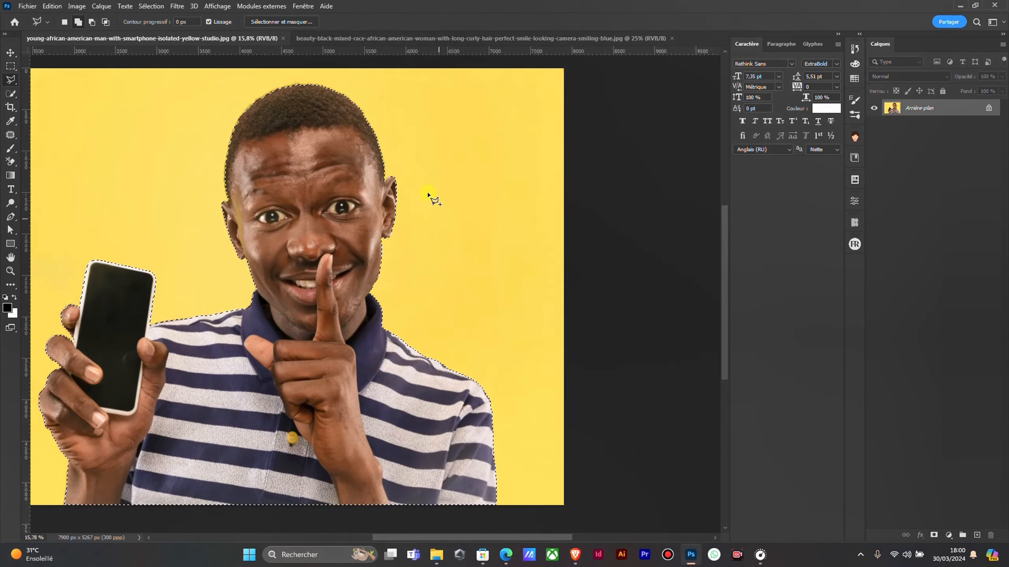
scroll(432, 199, up, 3)
drag(286, 285, 436, 234)
scroll(211, 303, up, 3)
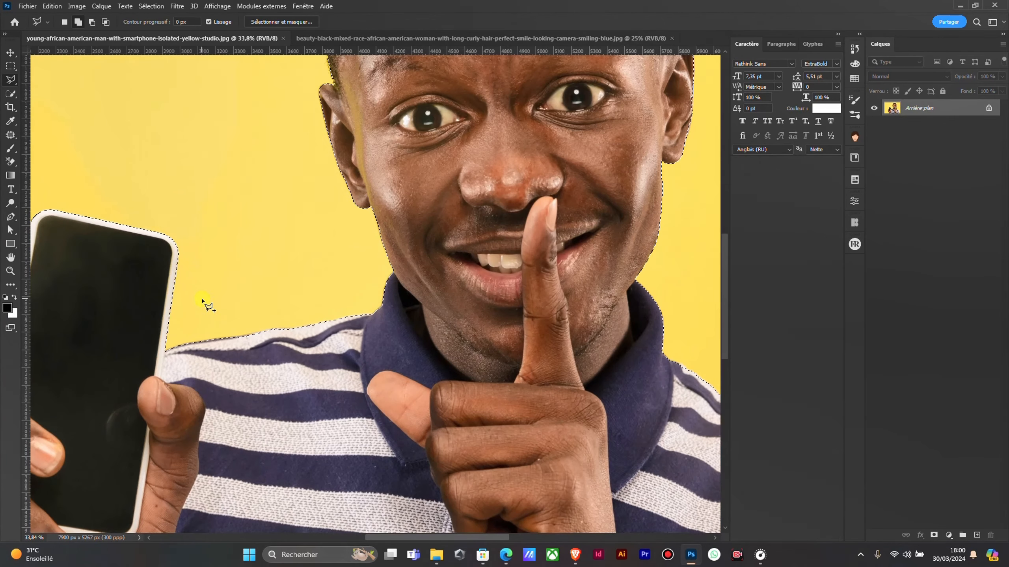
scroll(252, 296, down, 5)
scroll(369, 342, down, 3)
scroll(397, 318, up, 2)
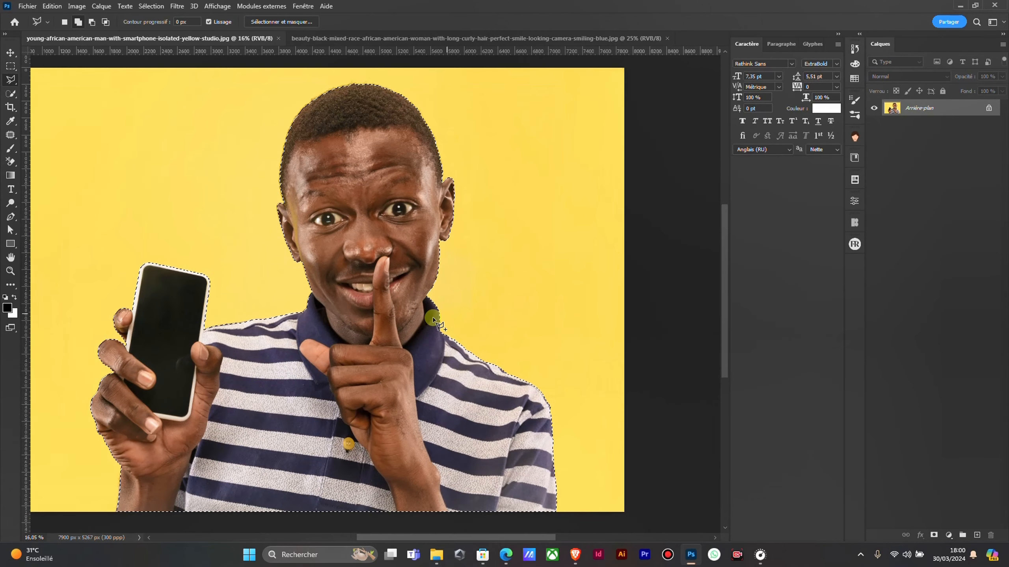
scroll(421, 293, down, 2)
scroll(431, 299, up, 2)
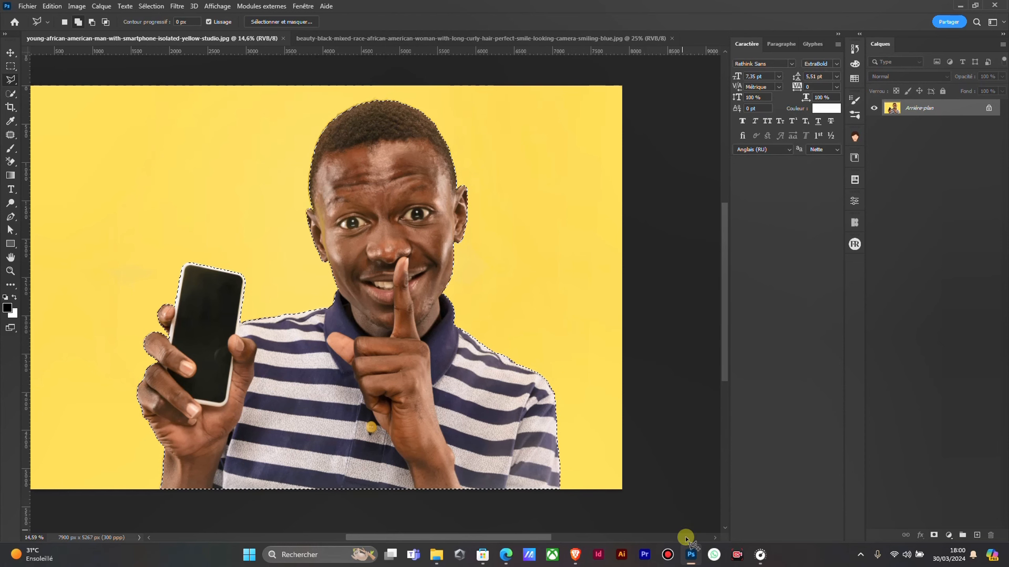
Mask the man's layer with the current selection, and invert the mask and back to check both sides
click(934, 536)
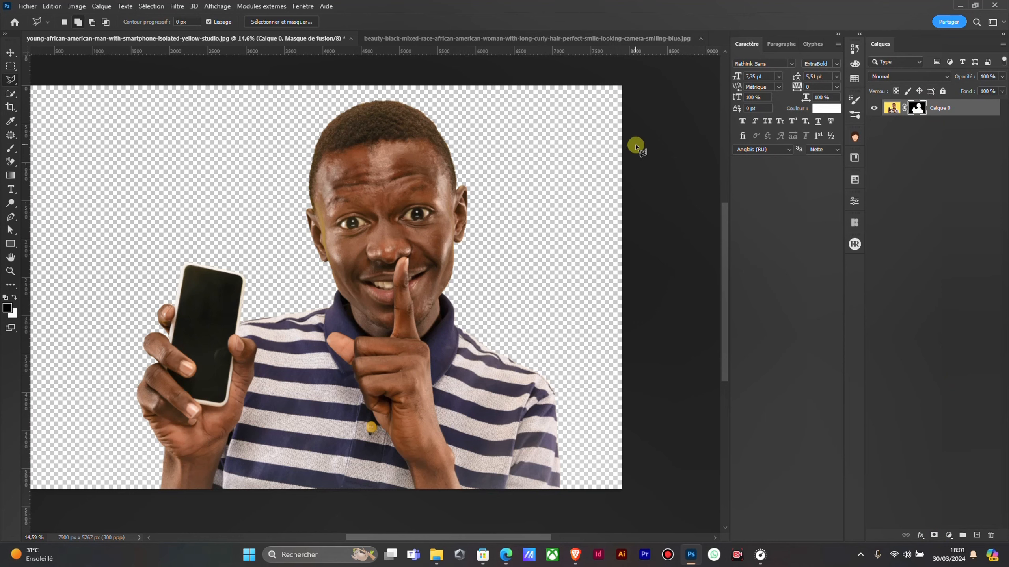
key(ctrl+i)
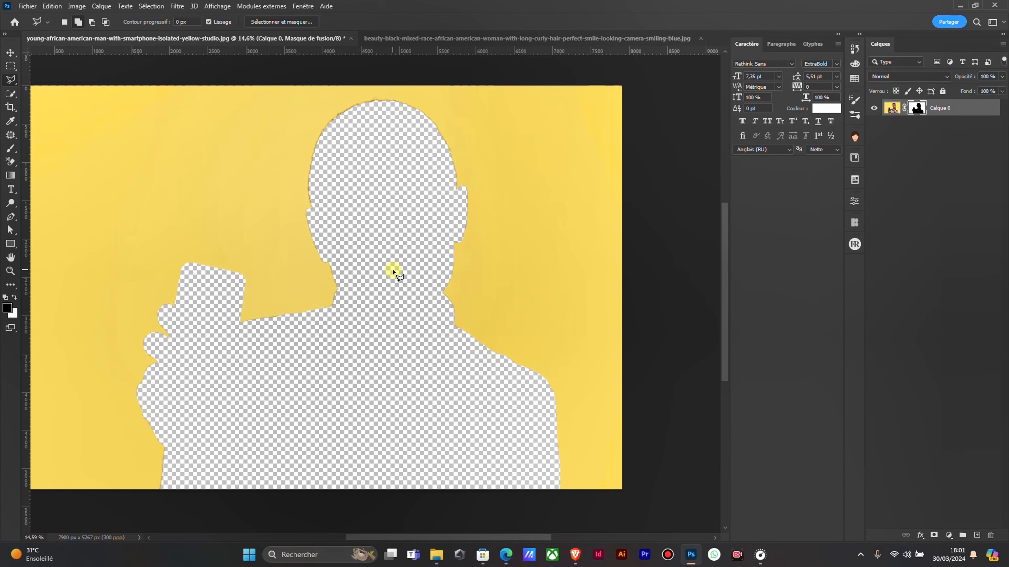
key(ctrl+i)
Examine the masked man against transparency, from the whole figure to the head and forehead
scroll(309, 251, down, 5)
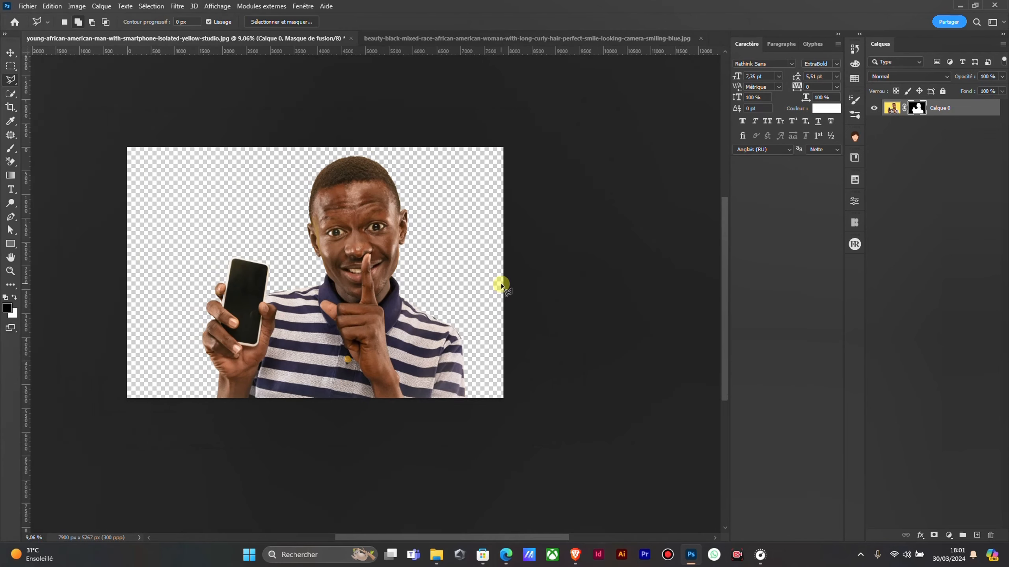
scroll(418, 275, up, 7)
drag(264, 264, 391, 312)
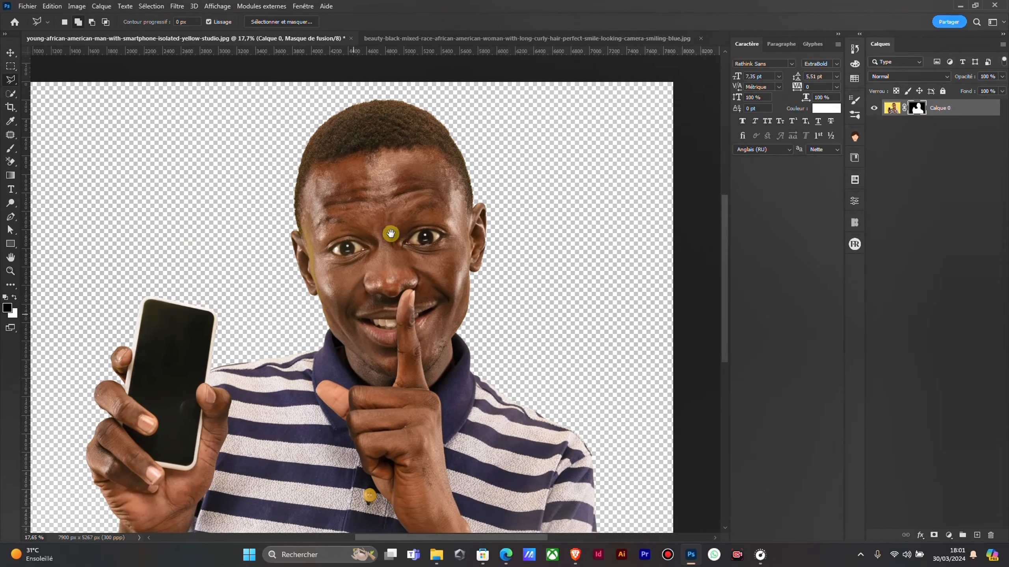
scroll(389, 234, up, 6)
drag(398, 104, 405, 323)
scroll(405, 323, down, 3)
scroll(424, 263, up, 3)
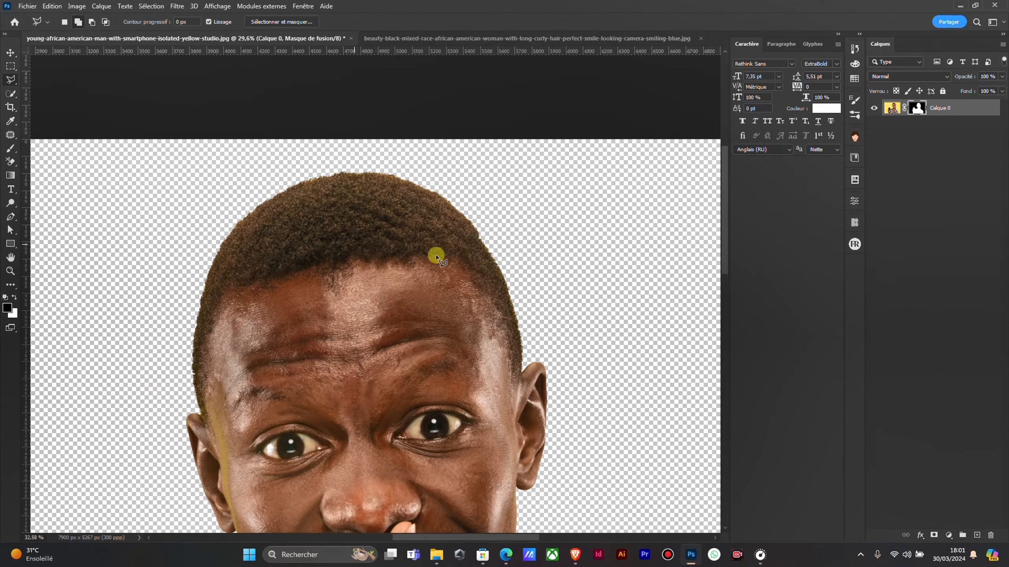
scroll(441, 251, up, 2)
scroll(461, 202, down, 4)
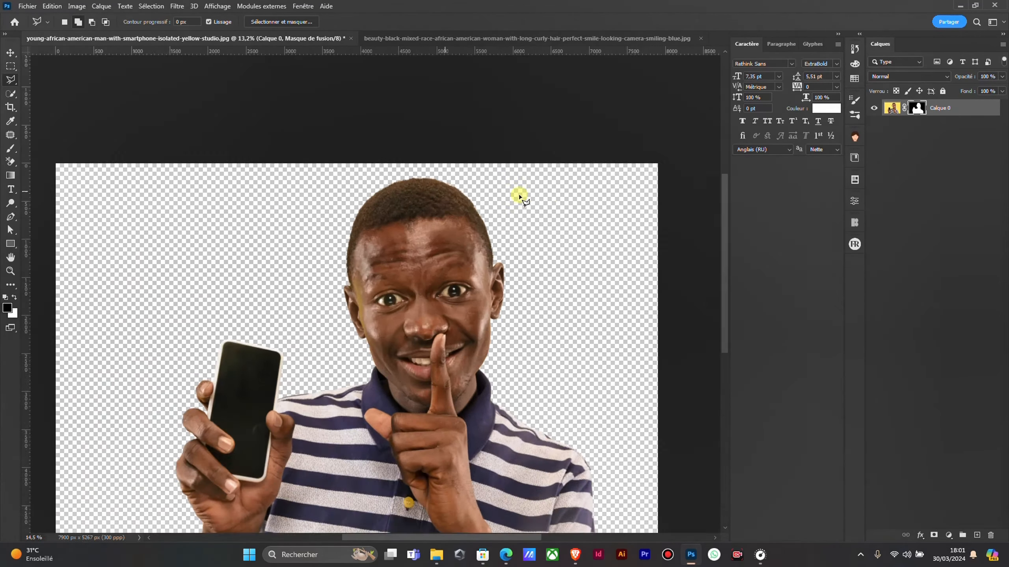
Inspect the masked hair edge up close, from the crown down both sides to the ear
scroll(421, 212, up, 6)
scroll(325, 246, up, 4)
drag(115, 278, 435, 376)
drag(325, 350, 612, 337)
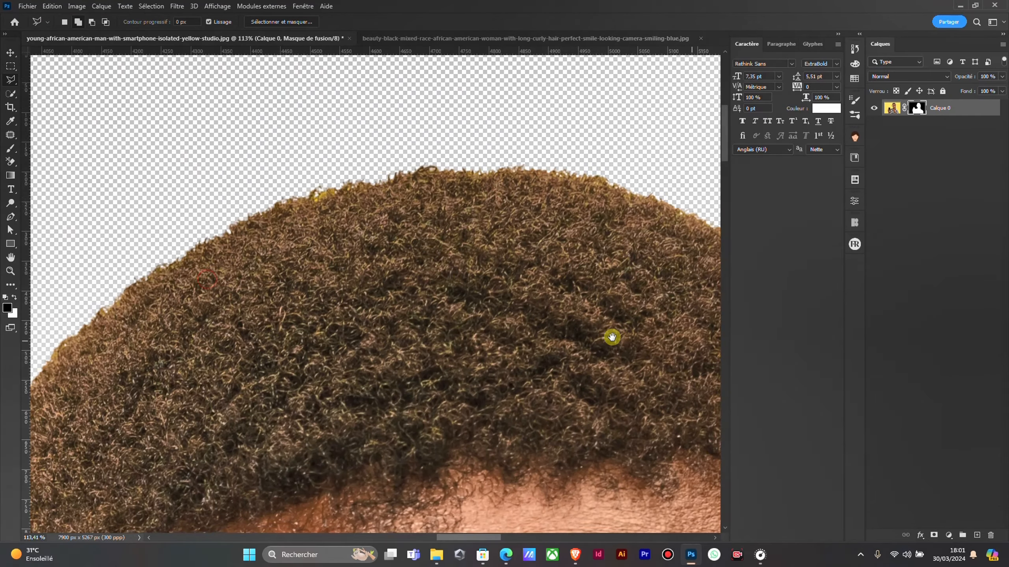
drag(262, 310, 557, 252)
drag(258, 405, 362, 275)
drag(452, 275, 380, 227)
drag(238, 336, 301, 77)
drag(425, 275, 322, 504)
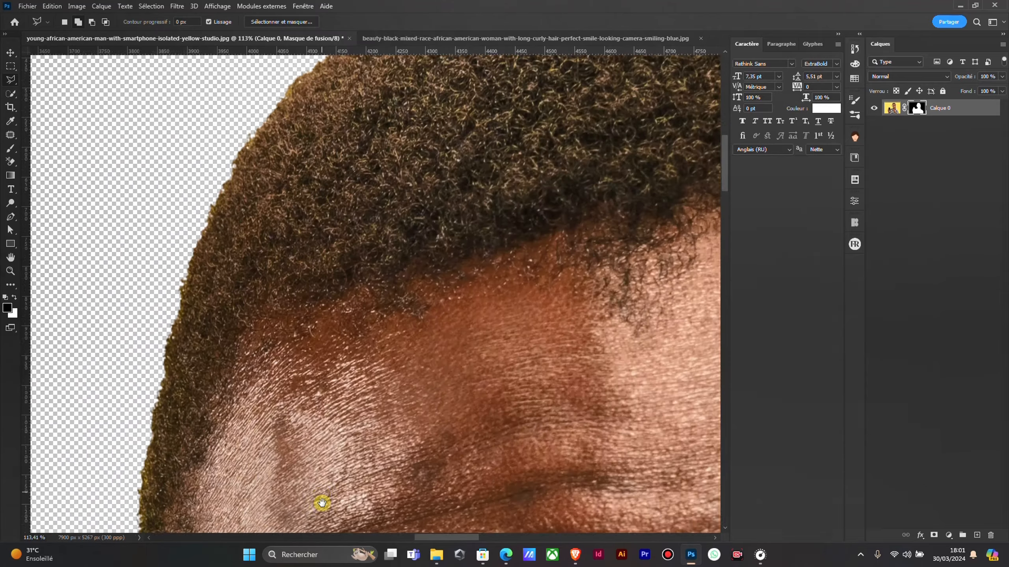
drag(483, 104, 310, 433)
drag(552, 318, 258, 217)
drag(650, 261, 359, 58)
drag(528, 477, 398, 219)
drag(466, 306, 484, 308)
drag(510, 370, 506, 415)
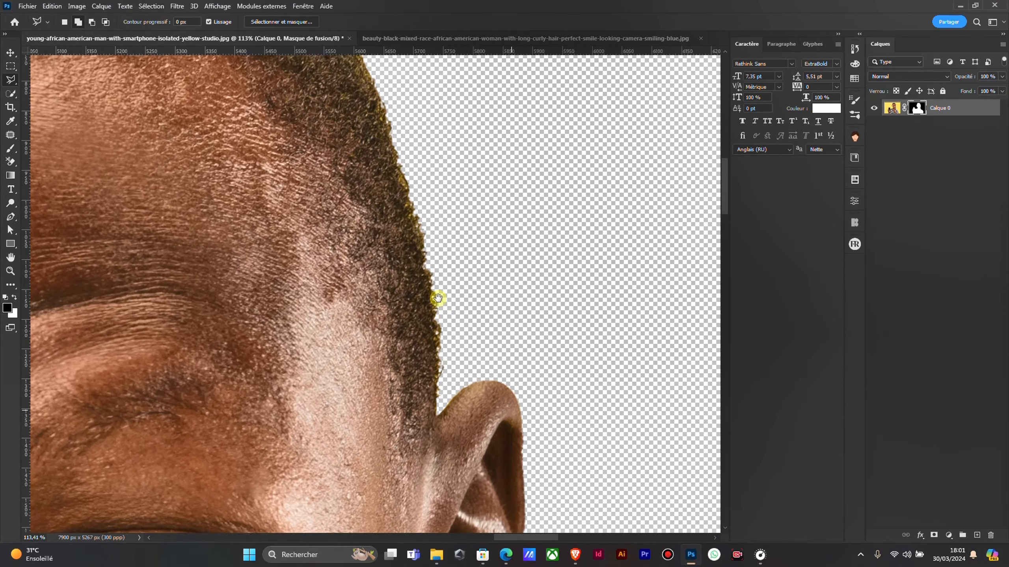
Examine the masked temple and ear, and the cutout as a whole
scroll(439, 278, down, 10)
scroll(399, 297, up, 5)
scroll(397, 300, up, 5)
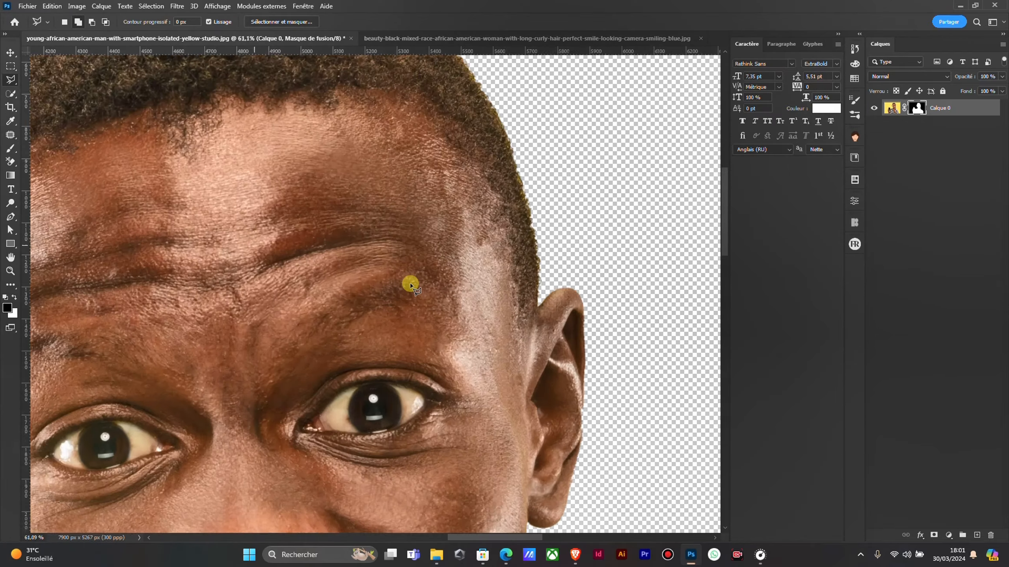
scroll(505, 272, down, 8)
scroll(489, 279, down, 4)
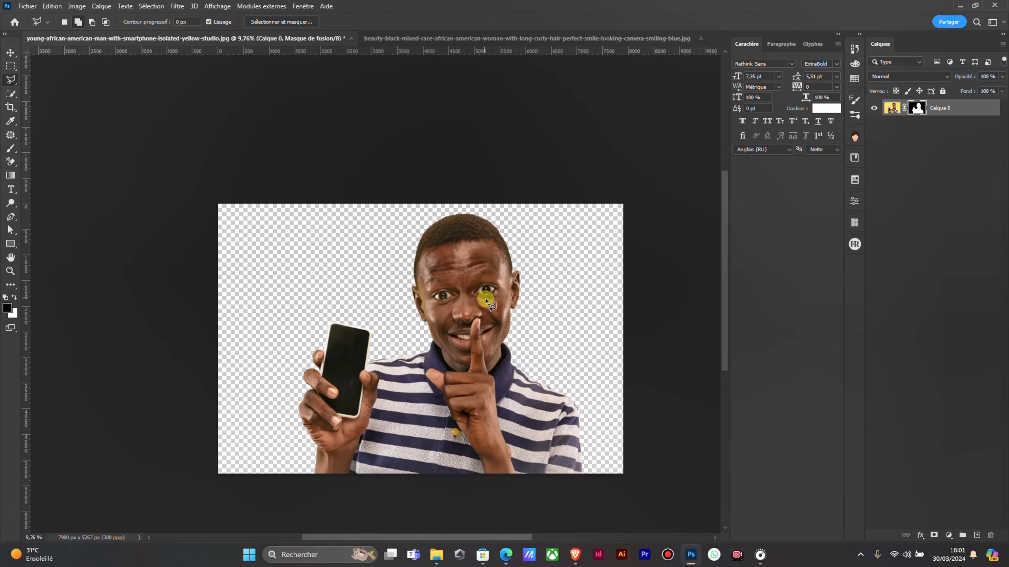
scroll(490, 301, up, 7)
drag(491, 302, 422, 253)
scroll(422, 253, down, 4)
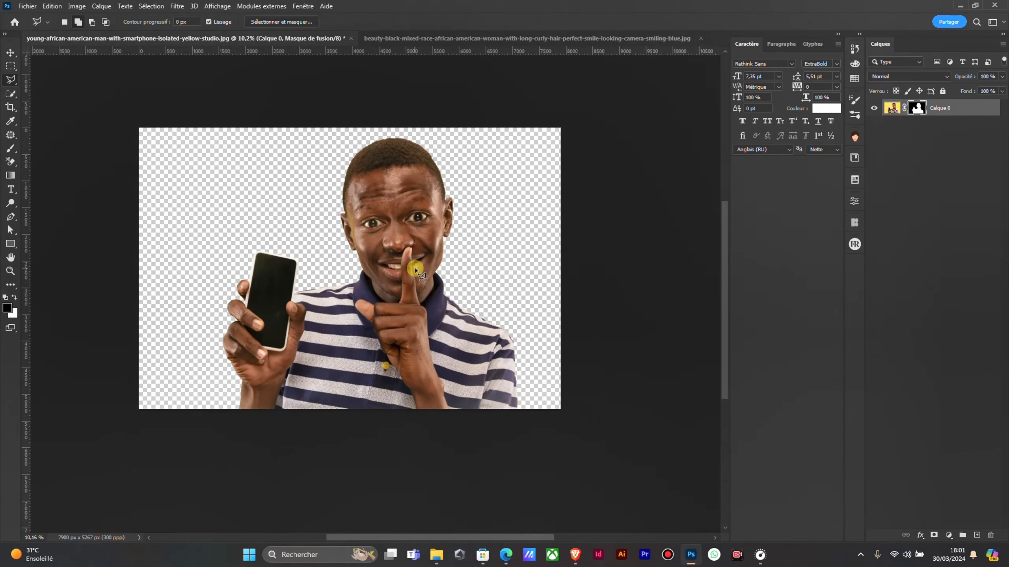
scroll(433, 274, up, 3)
Create a 2000 x 2000 px, 300 ppi RGB document with a solid blue #1842ac fill layer over its white background
key(ctrl+n)
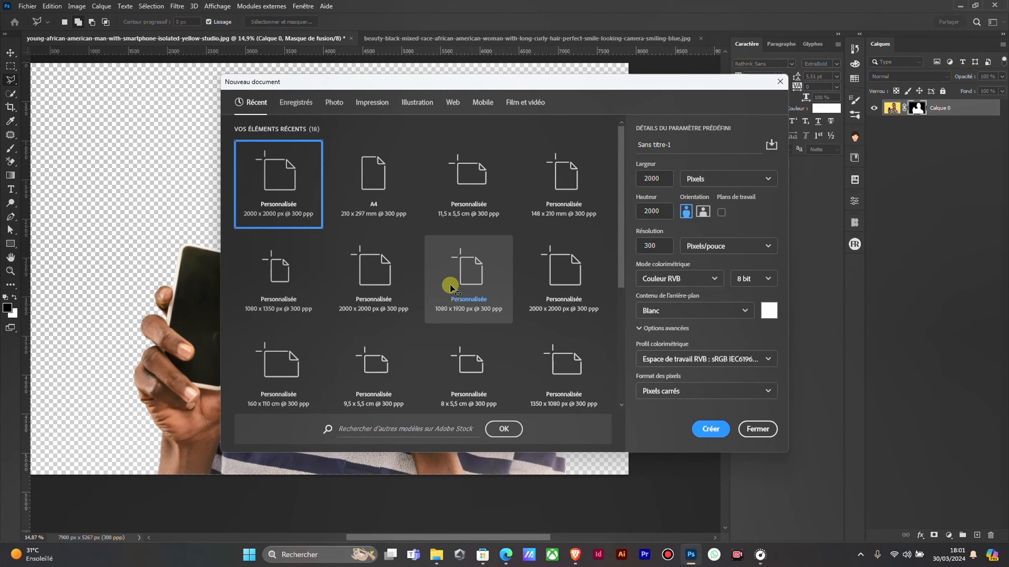
click(711, 430)
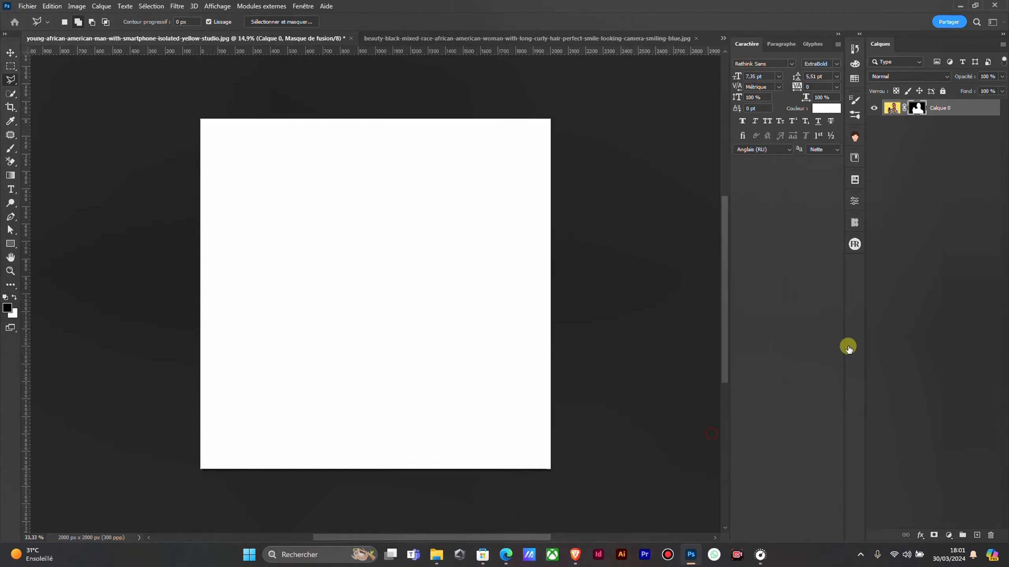
click(949, 536)
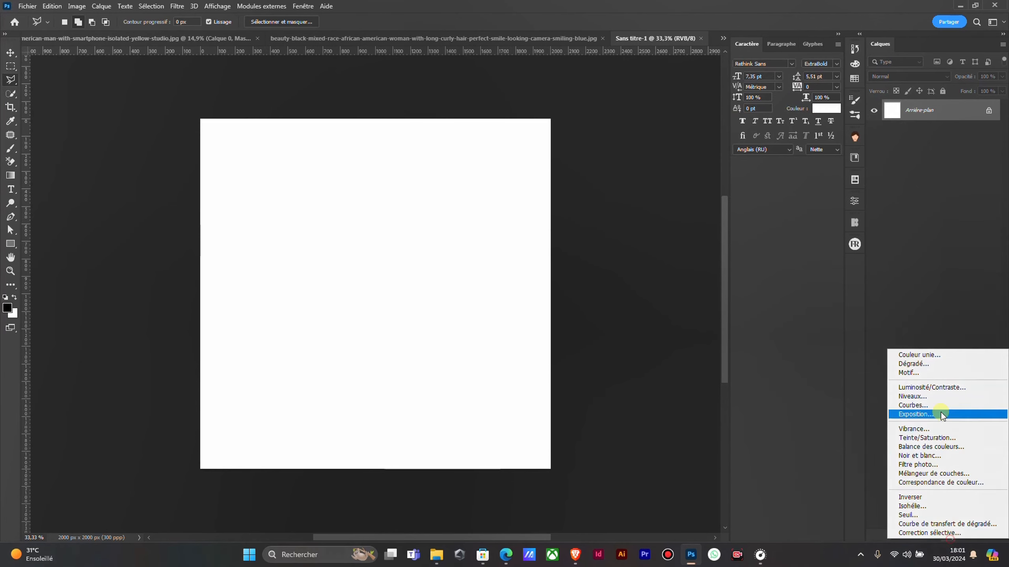
click(903, 353)
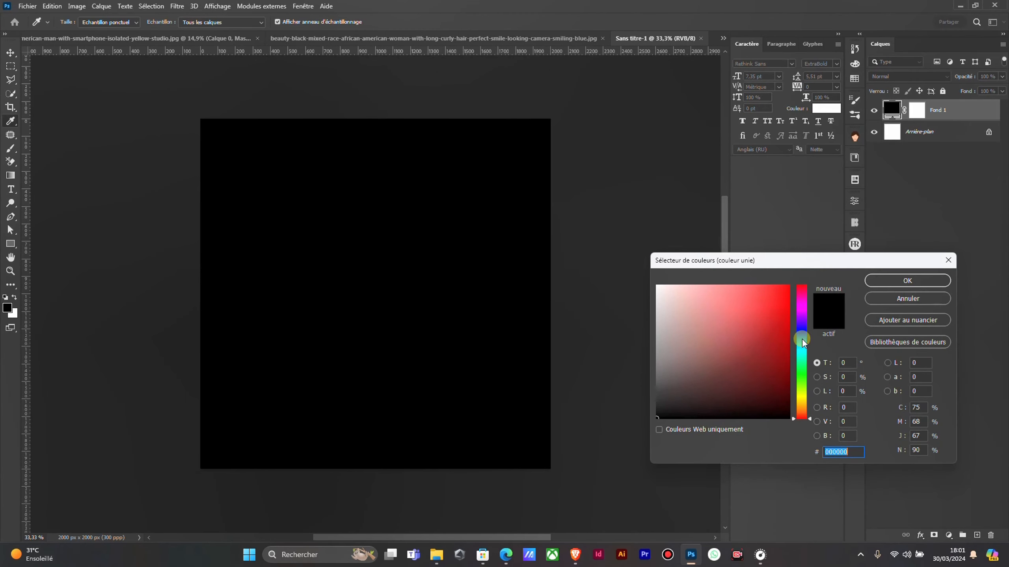
drag(802, 343, 802, 336)
click(771, 328)
click(869, 281)
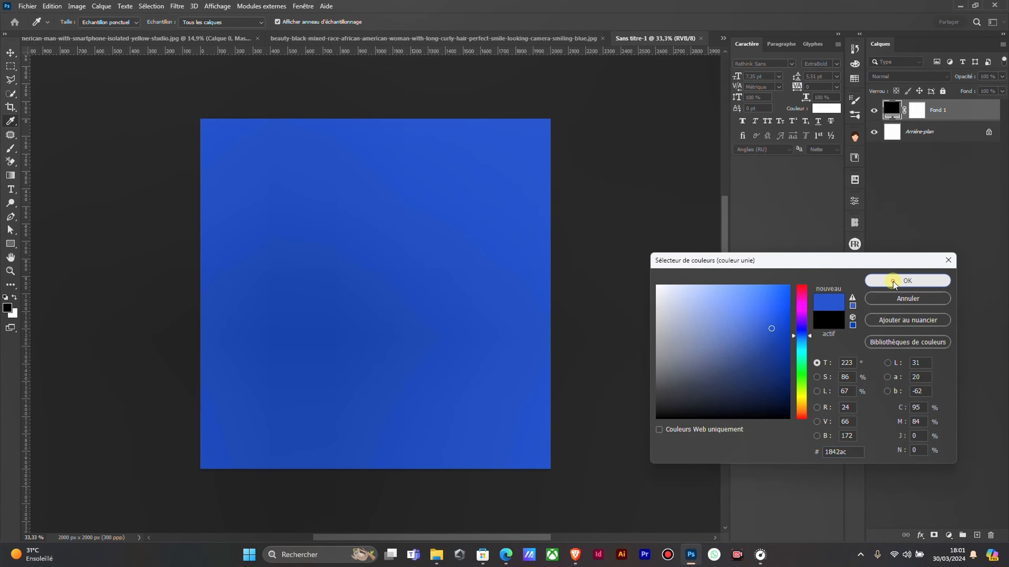
Copy the masked man layer from his photo into the blue document, floating and redocking the photo's window
click(189, 39)
click(10, 52)
mouse_move(942, 105)
mouse_down()
mouse_move(641, 27)
mouse_move(584, 38)
mouse_move(955, 90)
mouse_move(916, 112)
mouse_move(927, 106)
mouse_up()
drag(304, 39, 335, 134)
drag(442, 306, 449, 100)
drag(403, 134, 592, 41)
click(313, 41)
Scale the man's layer to 35.80% and place it in the lower part of the square, centred at X 1000, Y 1443.24 px
scroll(426, 254, down, 4)
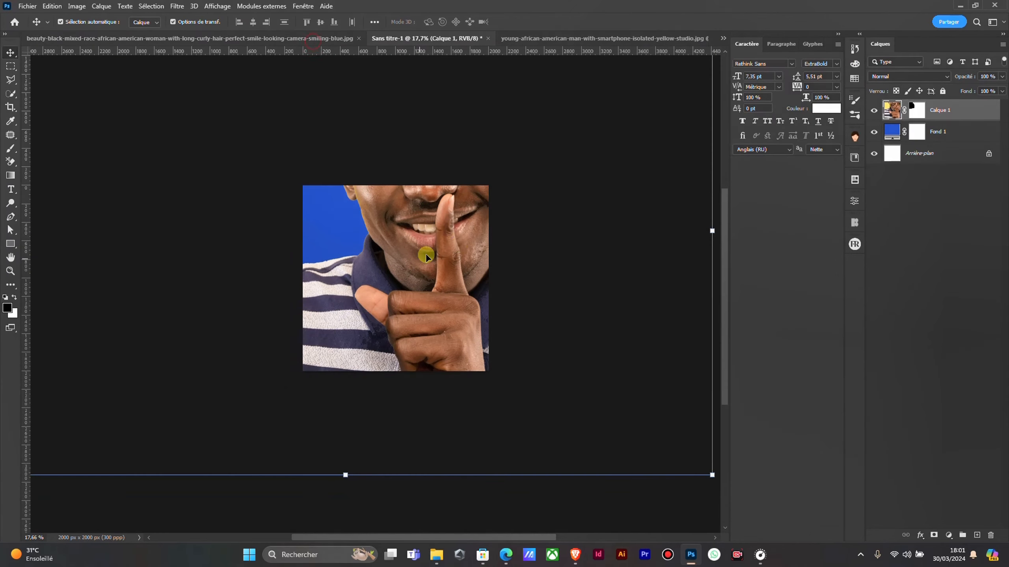
drag(457, 249, 441, 334)
scroll(451, 255, down, 4)
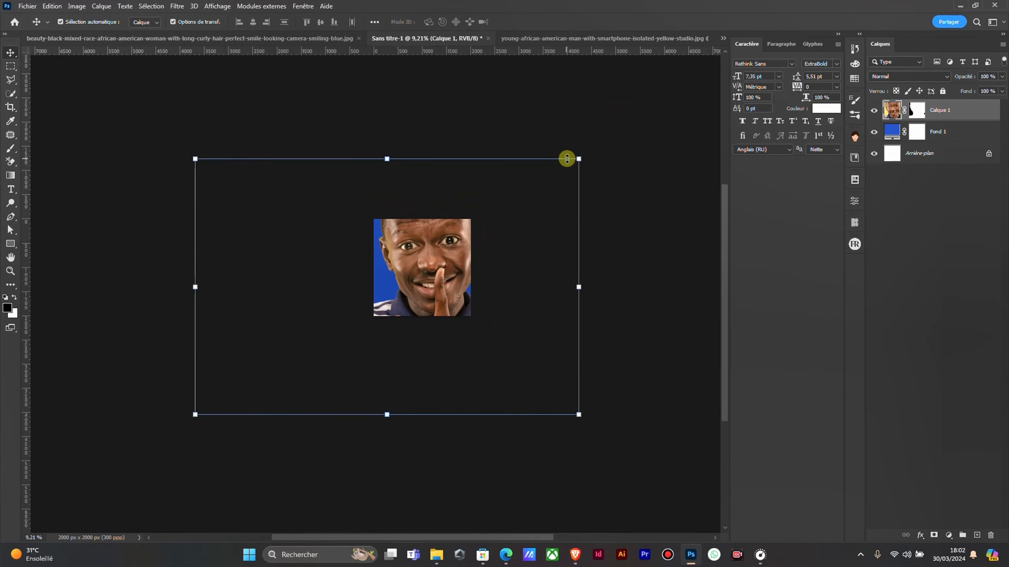
drag(566, 159, 421, 334)
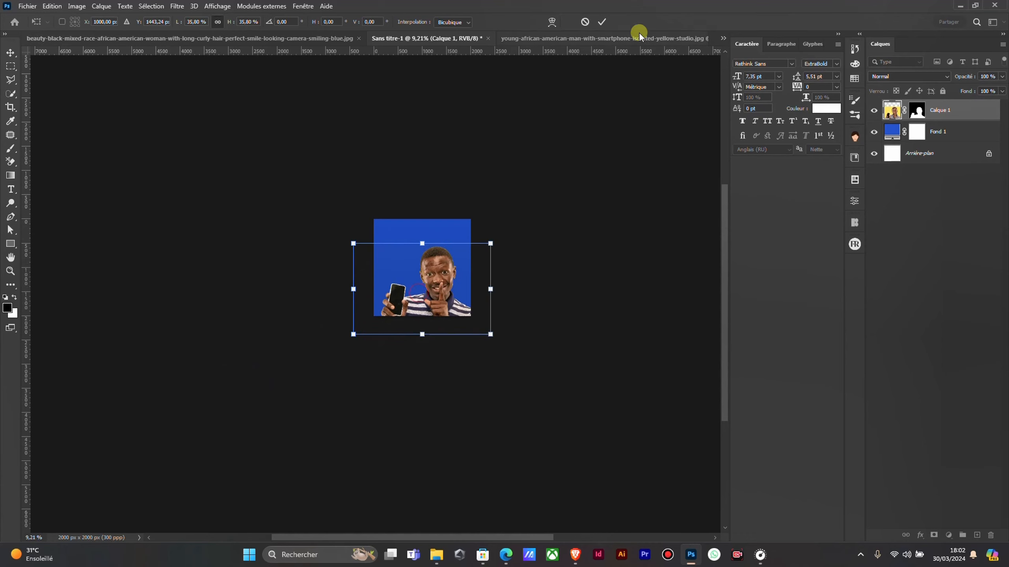
click(604, 24)
click(625, 227)
Inspect the outline of the man's face, hair and ears against the blue background
scroll(435, 238, down, 6)
scroll(516, 275, up, 10)
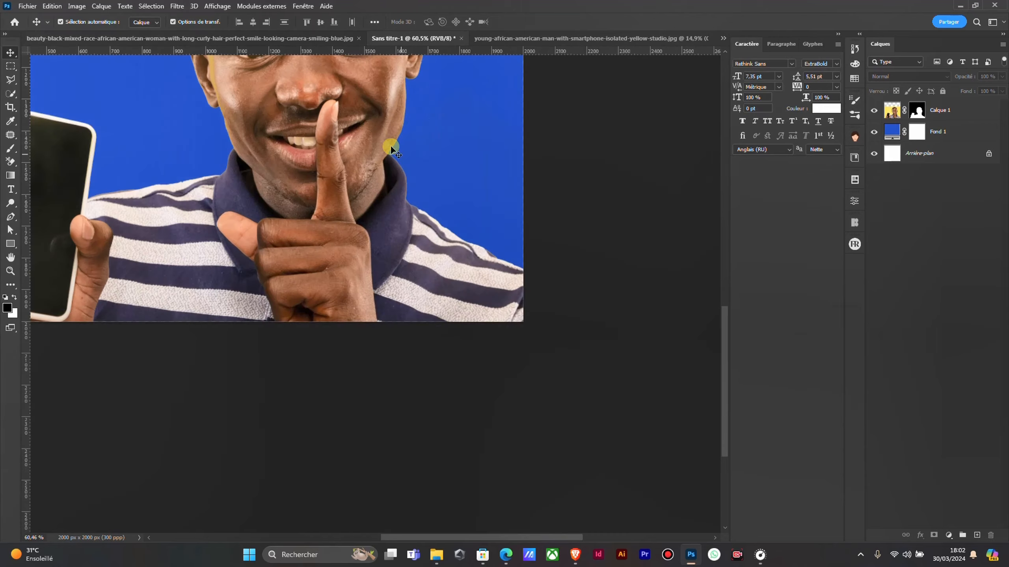
drag(359, 115, 371, 356)
scroll(338, 228, up, 4)
drag(335, 175, 482, 294)
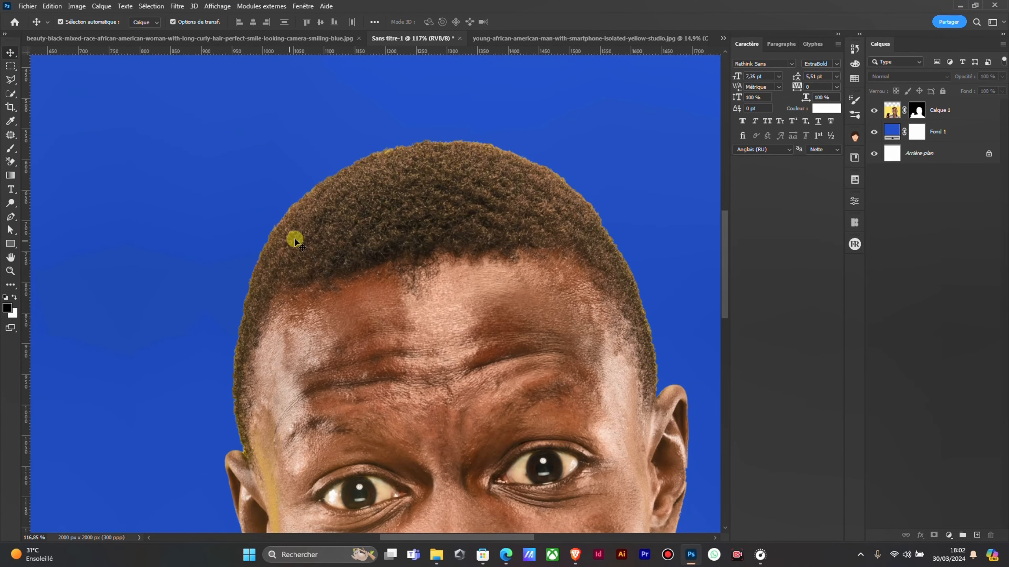
scroll(505, 177, down, 5)
scroll(502, 177, up, 8)
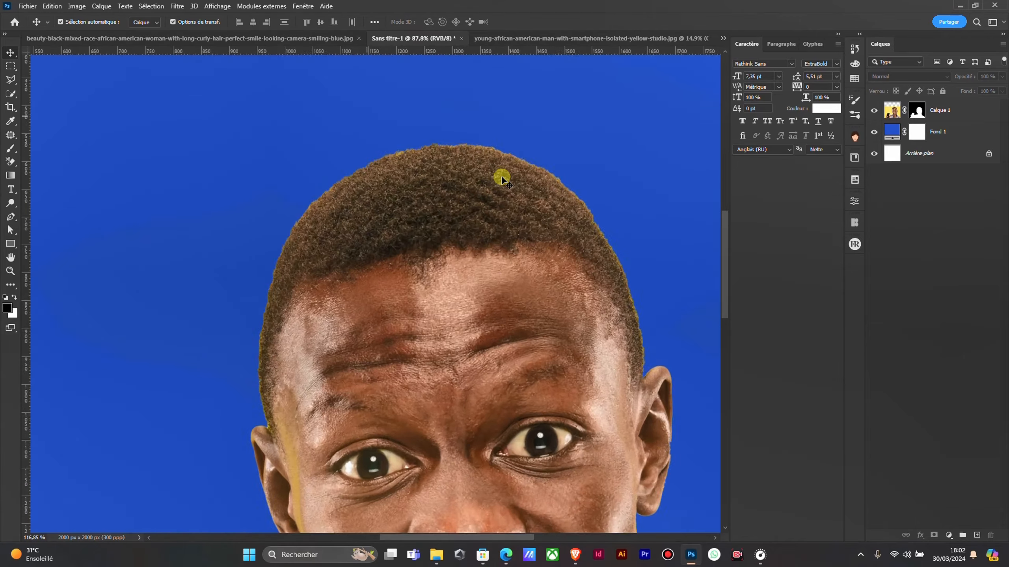
scroll(311, 178, down, 8)
scroll(242, 207, down, 4)
scroll(358, 225, up, 3)
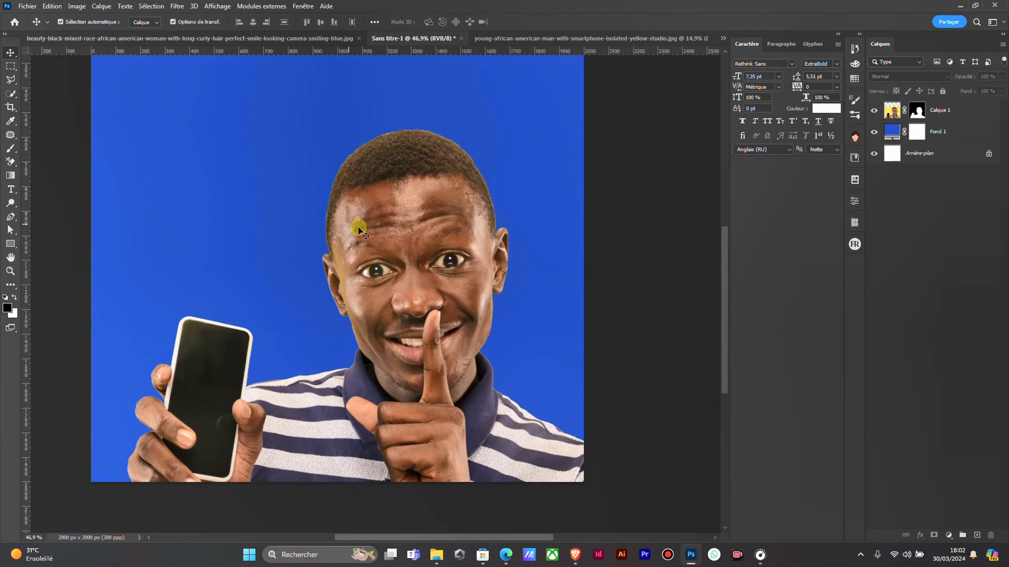
scroll(366, 232, down, 1)
scroll(370, 252, up, 1)
scroll(490, 277, down, 5)
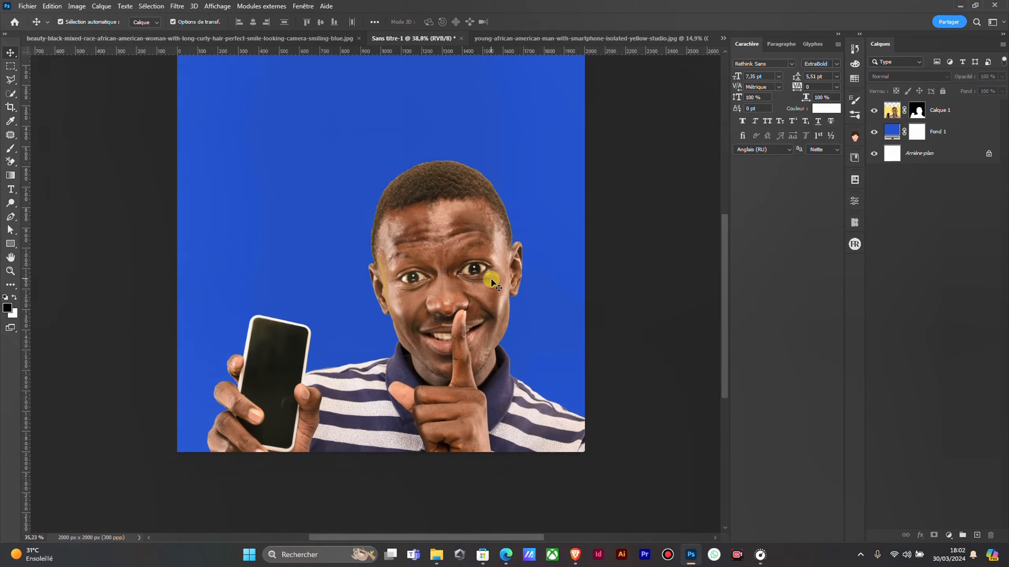
scroll(451, 263, up, 5)
drag(526, 160, 522, 234)
scroll(474, 270, down, 4)
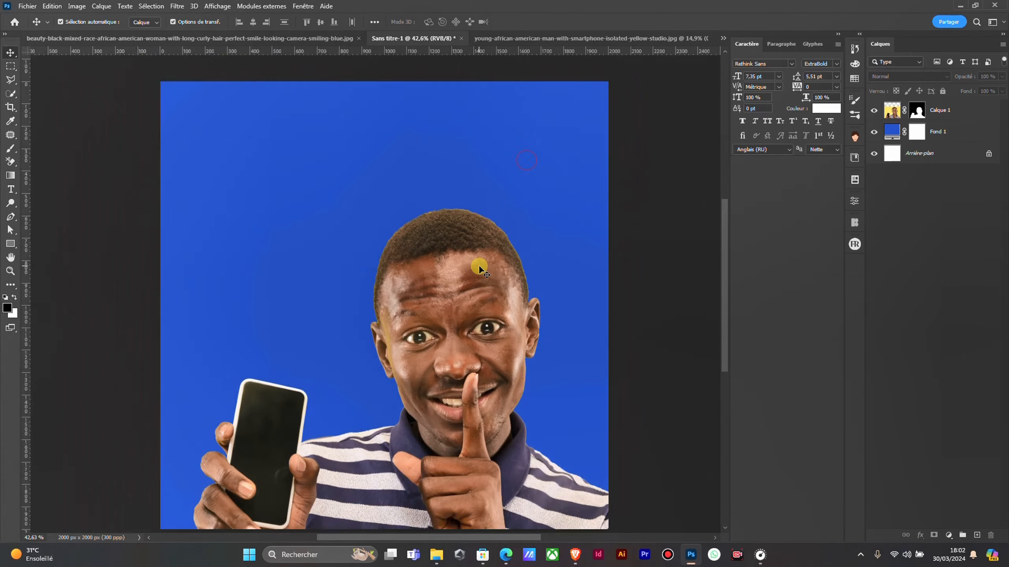
scroll(475, 254, up, 6)
scroll(476, 249, down, 3)
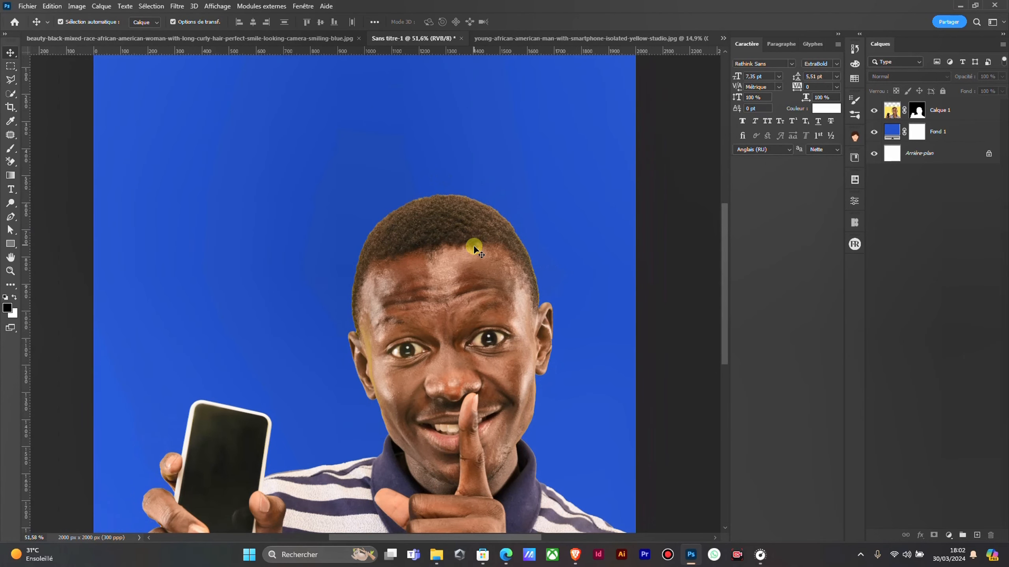
scroll(472, 245, down, 2)
scroll(472, 247, up, 3)
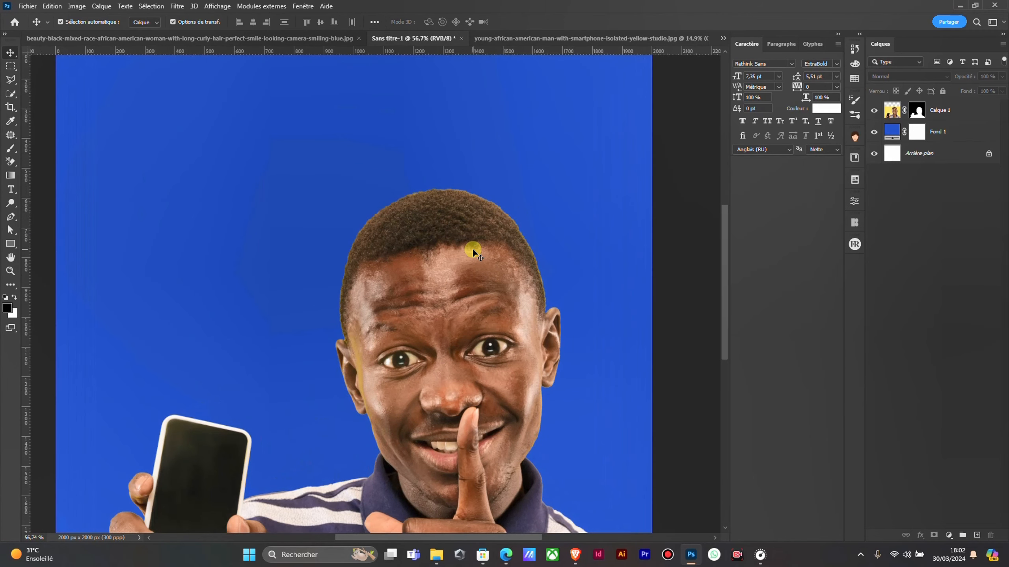
scroll(414, 287, down, 2)
scroll(402, 287, up, 2)
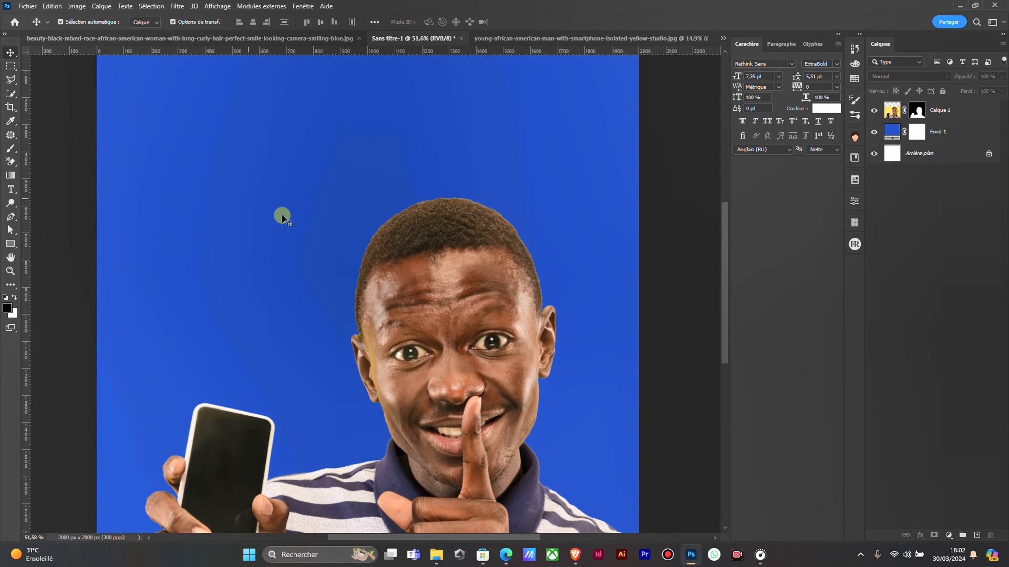
Examine the hair edge at the crown up close against the blue background
scroll(281, 214, down, 2)
scroll(356, 210, down, 1)
scroll(360, 217, up, 4)
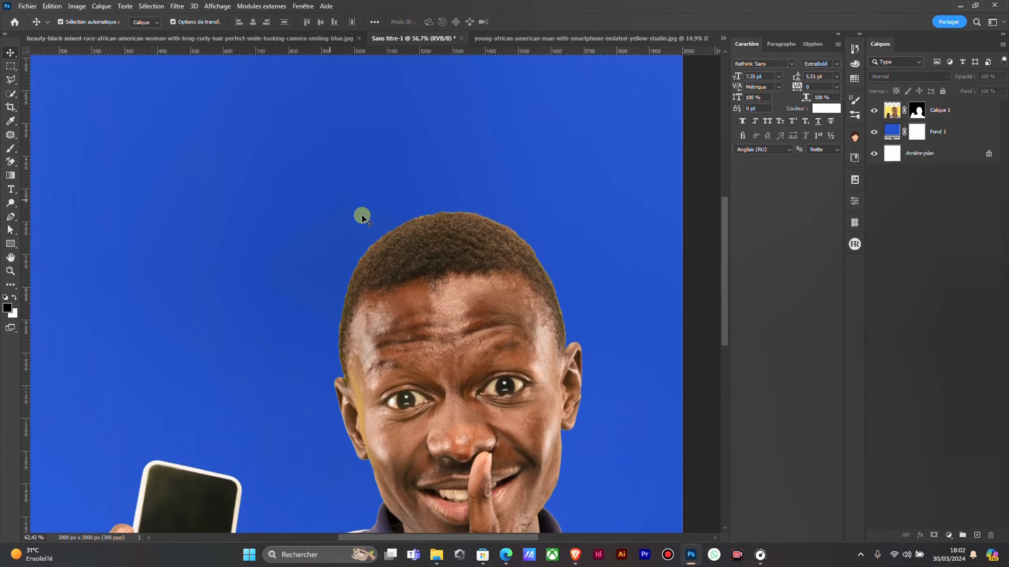
scroll(425, 223, up, 3)
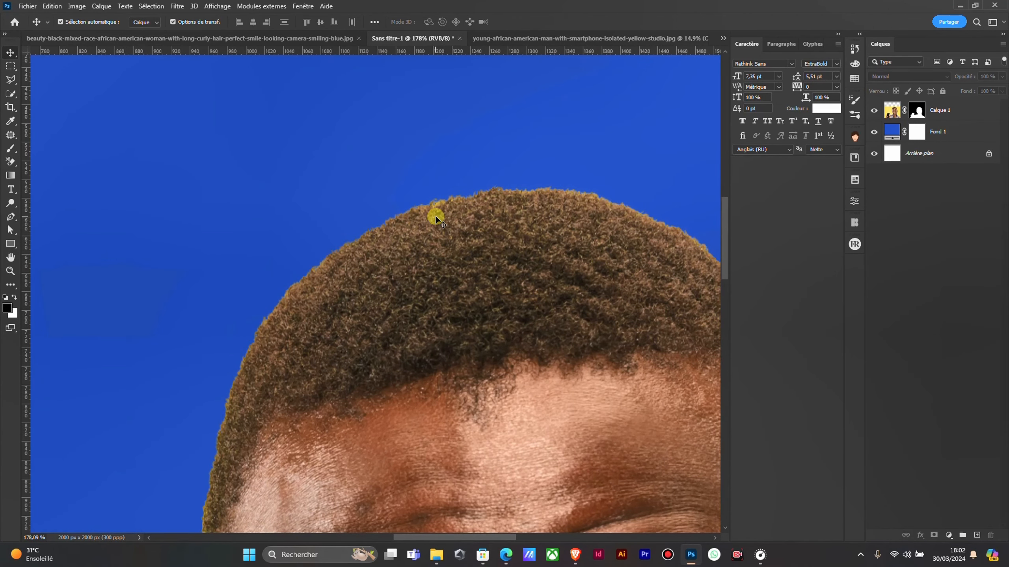
scroll(435, 215, down, 2)
scroll(382, 238, down, 1)
scroll(374, 226, up, 2)
Return to the man's photo, undo the layer mask and its inversions to restore the selection, and activate the Polygonal Lasso
click(306, 37)
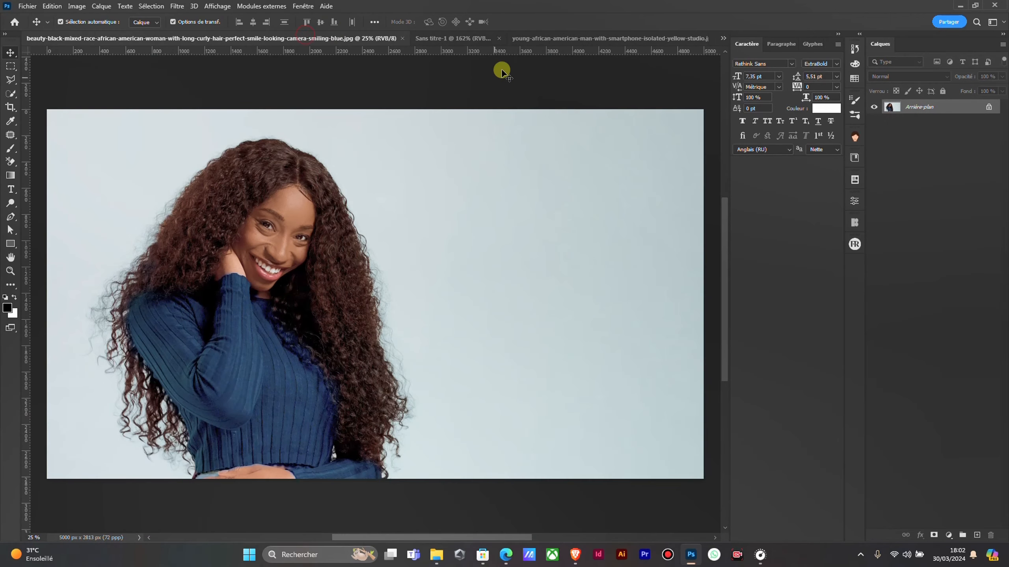
click(526, 38)
scroll(392, 160, down, 2)
scroll(388, 178, up, 1)
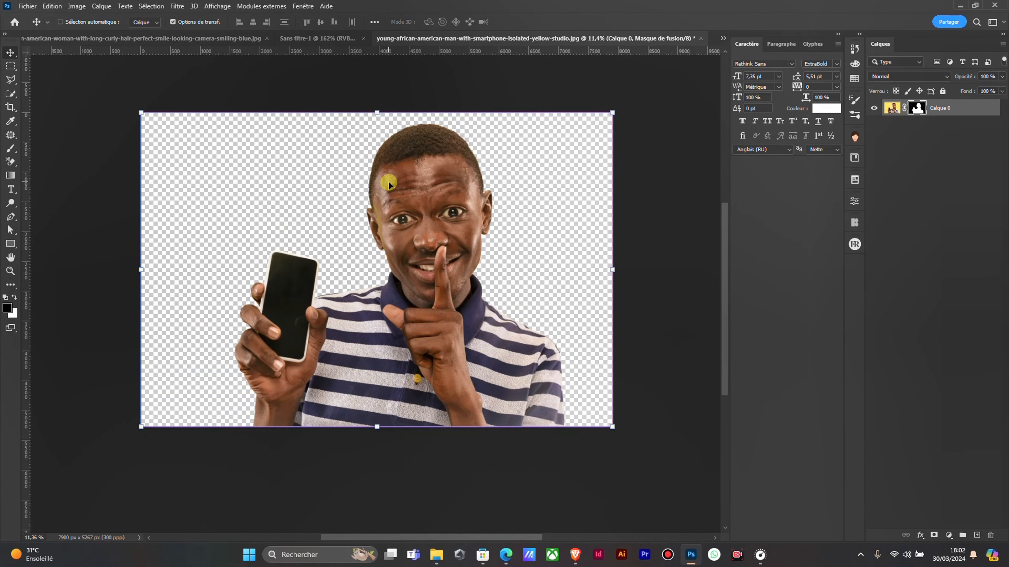
key(ctrl+z)
key(ctrl+z)
key(ctrl+z)
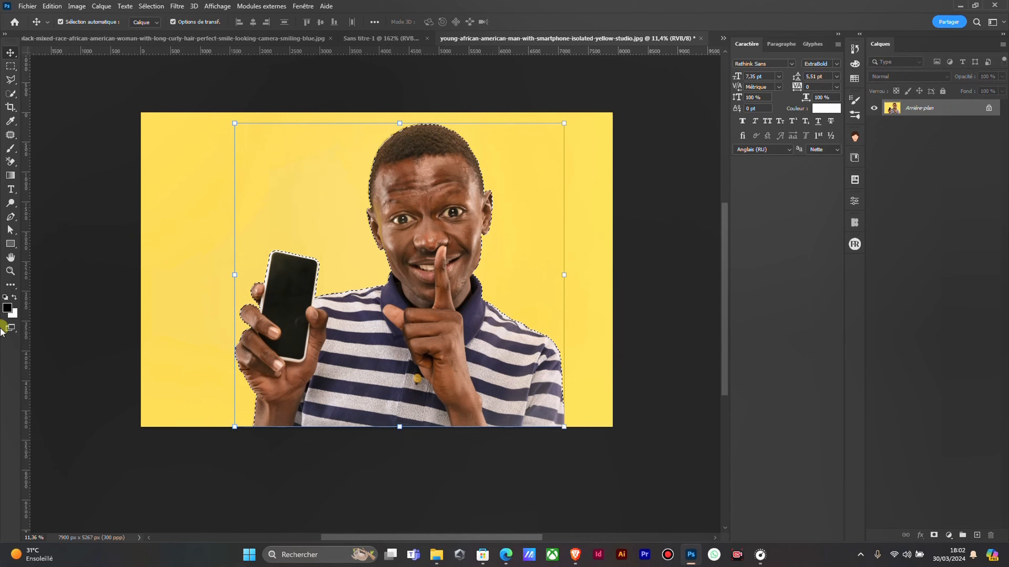
click(9, 79)
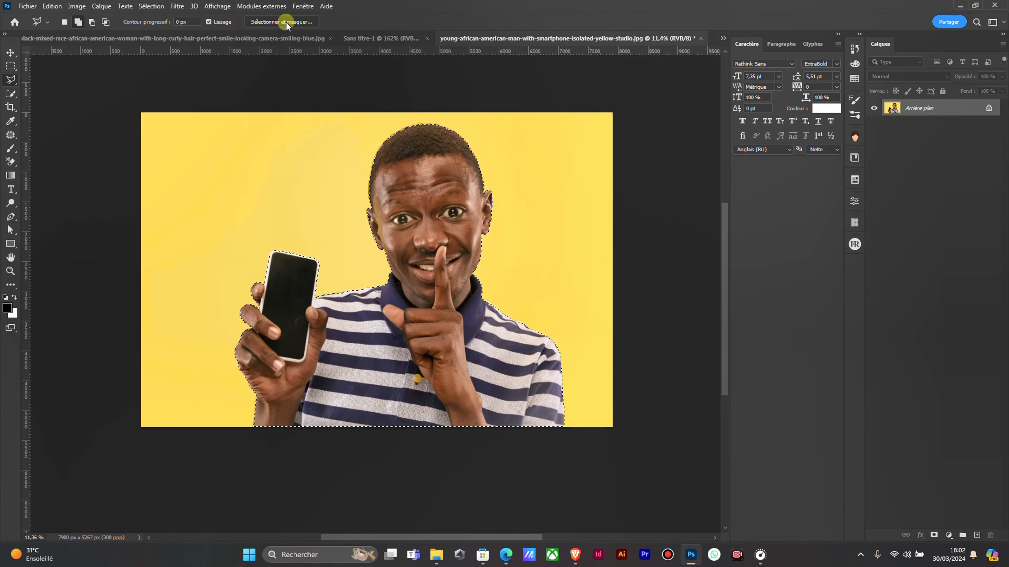
Open the man's selection in the Select and Mask workspace
click(265, 21)
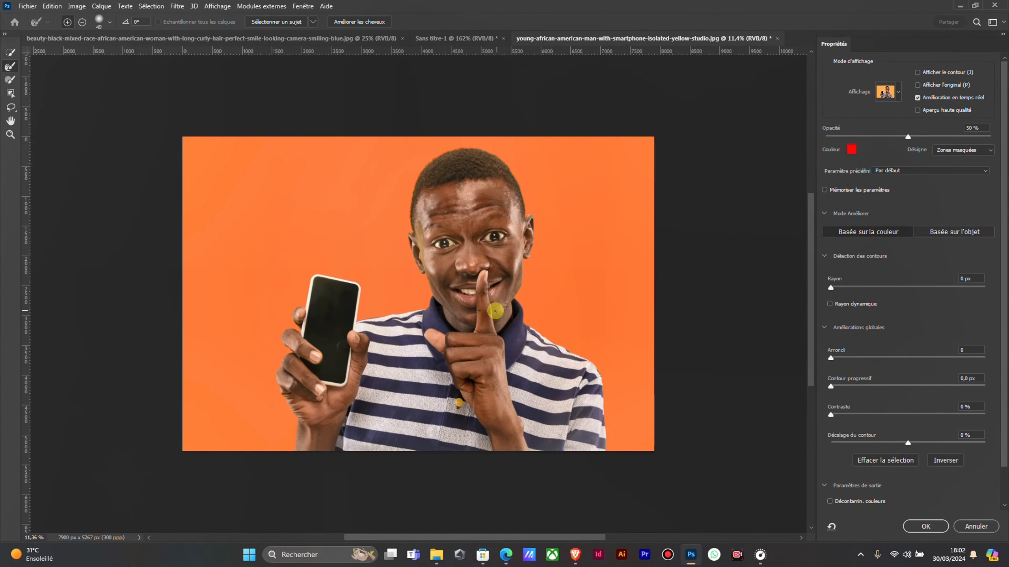
scroll(495, 311, up, 9)
drag(594, 208, 502, 525)
drag(445, 252, 536, 504)
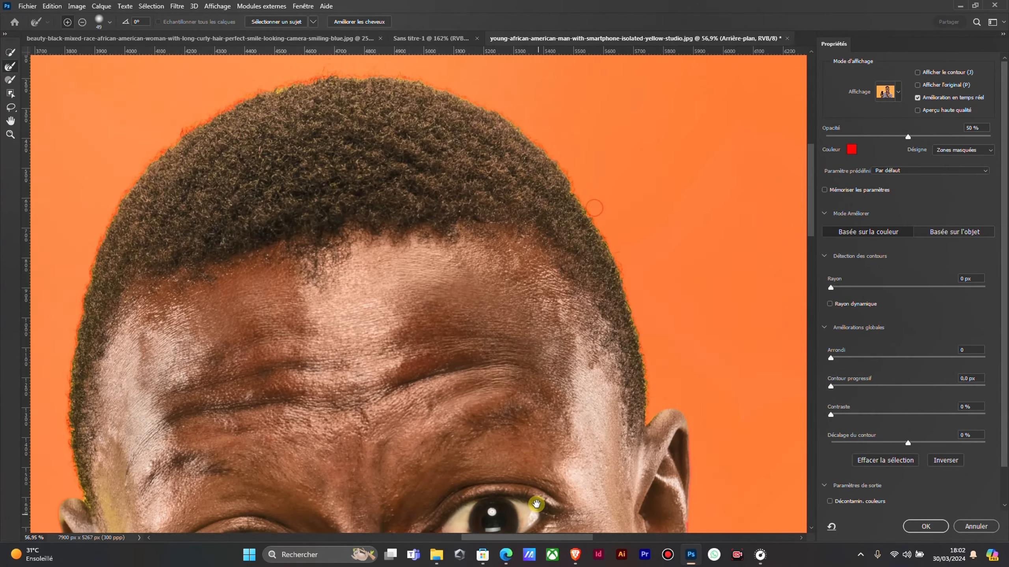
drag(342, 391, 451, 419)
drag(547, 270, 466, 351)
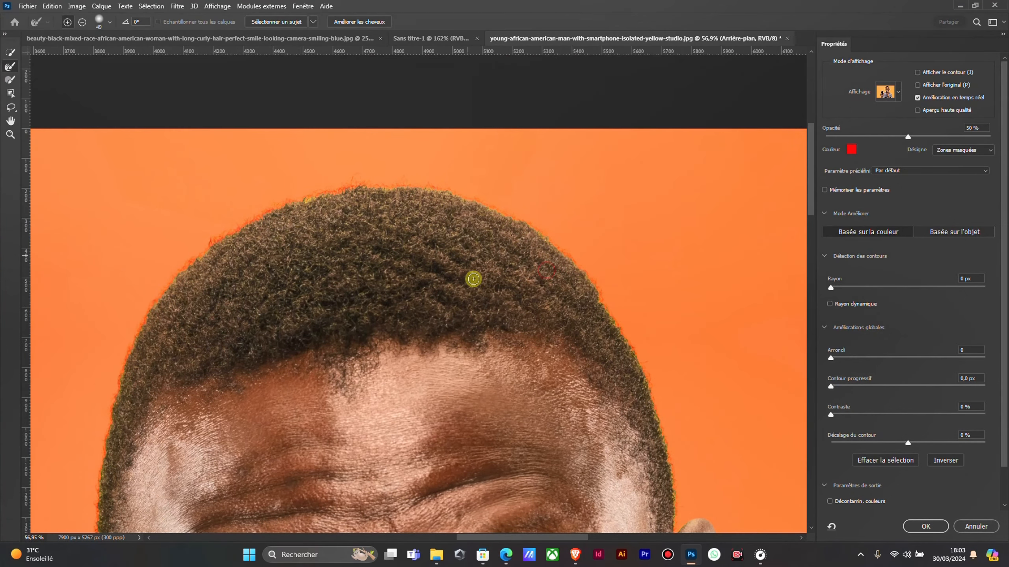
scroll(348, 212, up, 3)
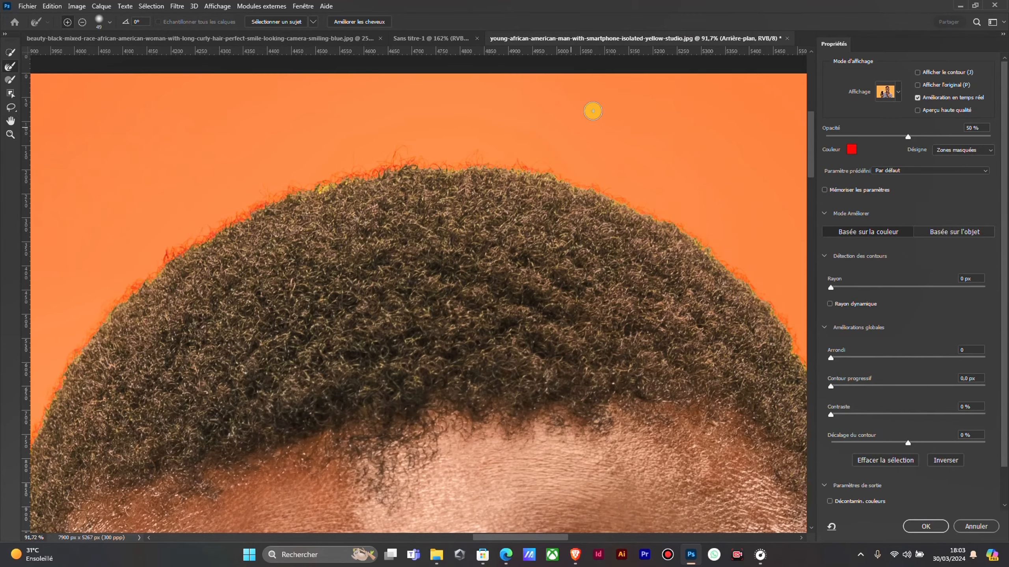
Examine the fine hairs along the crown under the overlay and review the view modes and edge refinement settings
scroll(416, 189, down, 3)
scroll(459, 257, up, 5)
drag(294, 229, 448, 253)
scroll(415, 184, down, 4)
scroll(389, 171, up, 4)
drag(436, 126, 395, 185)
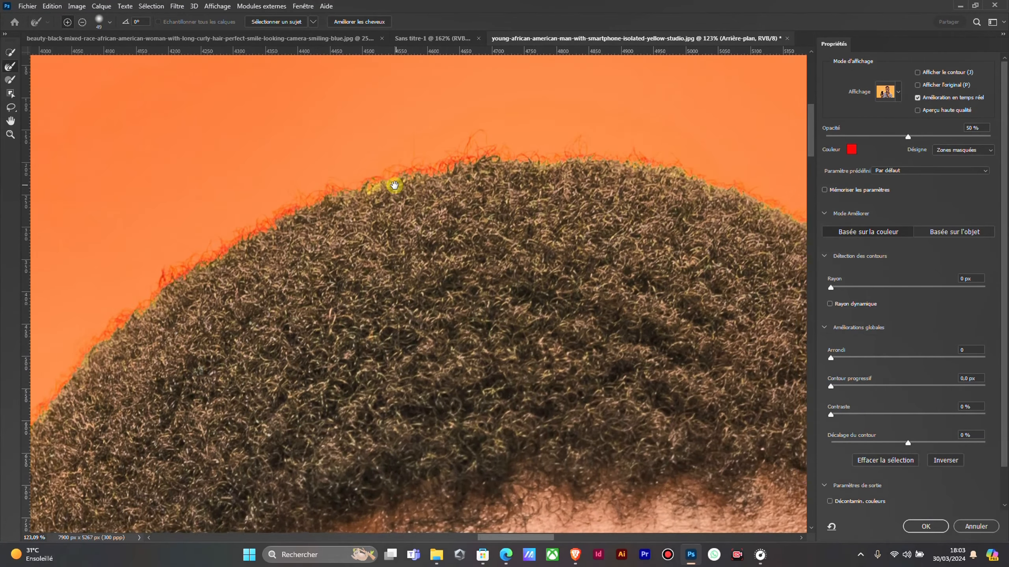
scroll(395, 185, up, 4)
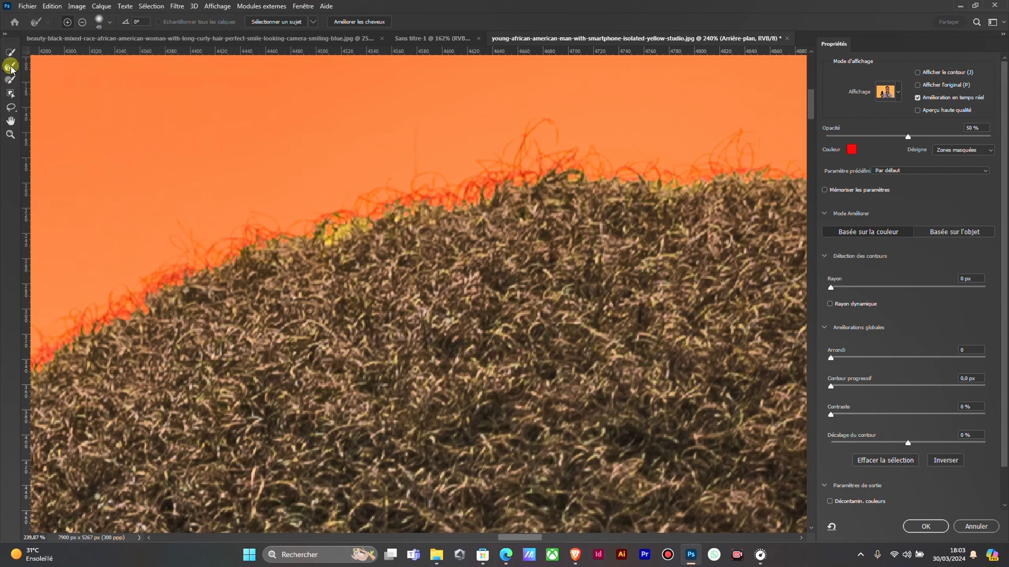
click(897, 89)
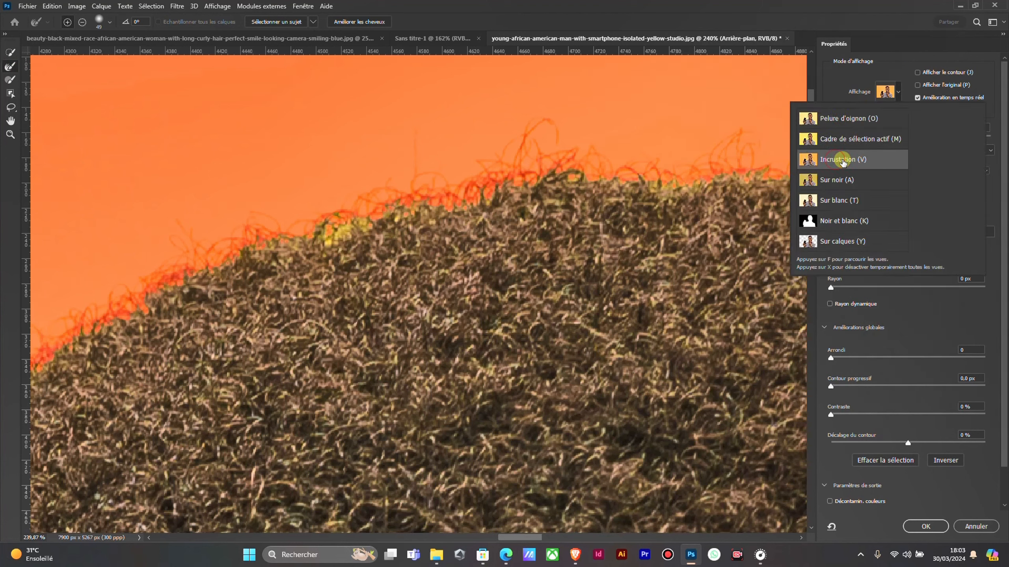
click(848, 78)
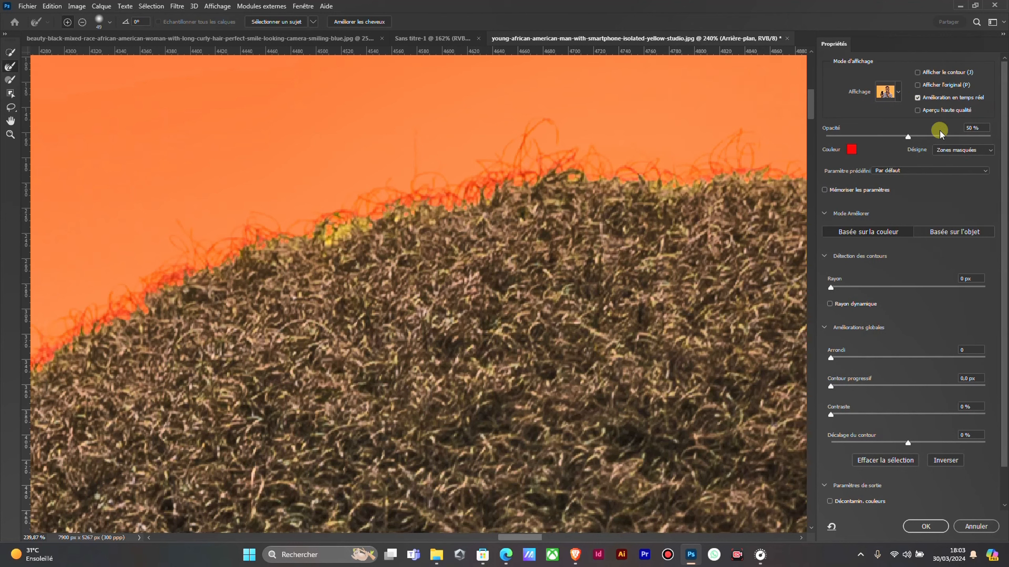
scroll(876, 233, down, 1)
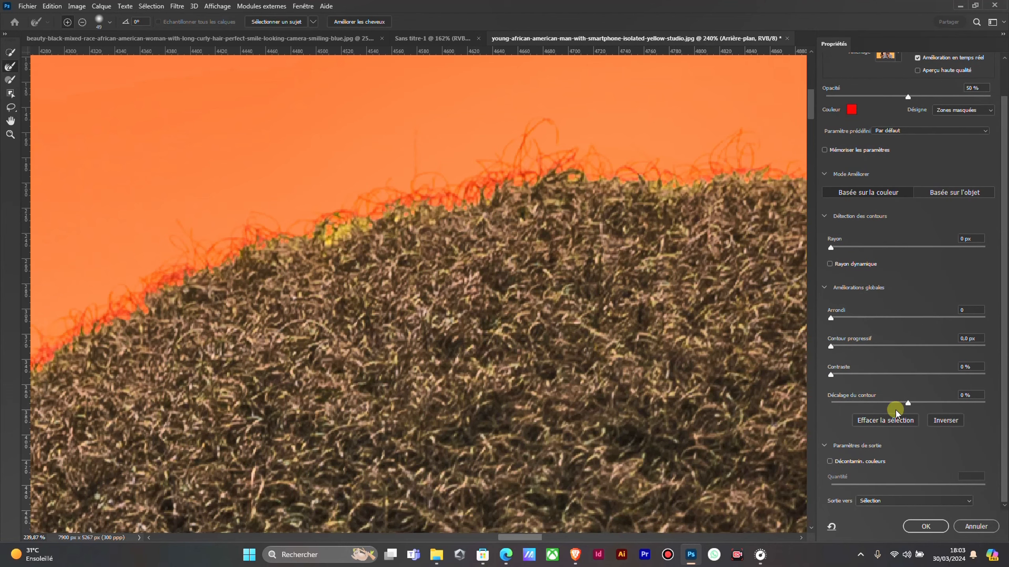
scroll(529, 235, down, 5)
scroll(448, 225, up, 5)
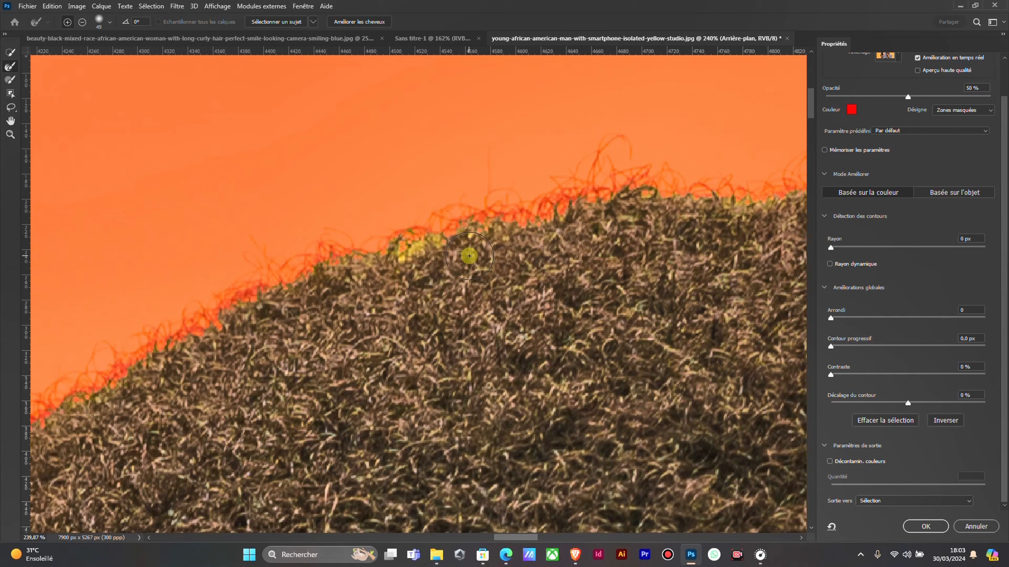
Brush along the left part of the crown with the Refine Edge Brush to recover the fine hairs
click(424, 233)
drag(410, 241, 350, 258)
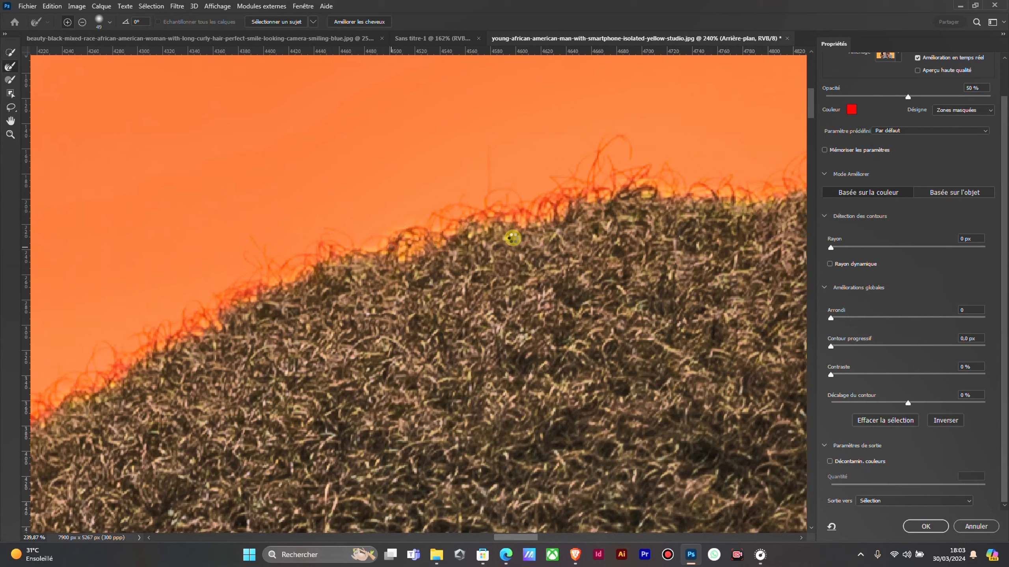
click(471, 219)
click(583, 190)
click(643, 185)
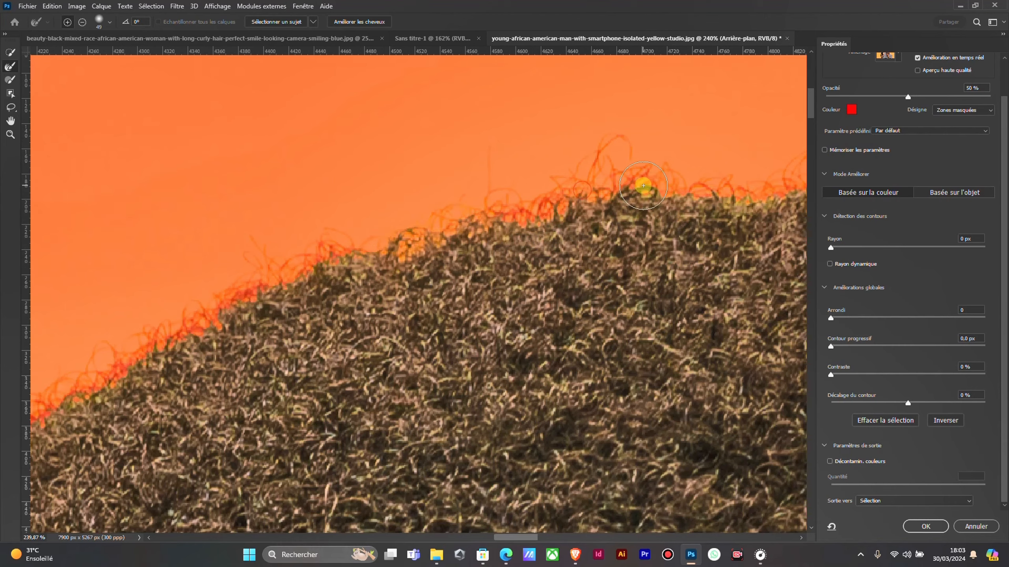
click(330, 257)
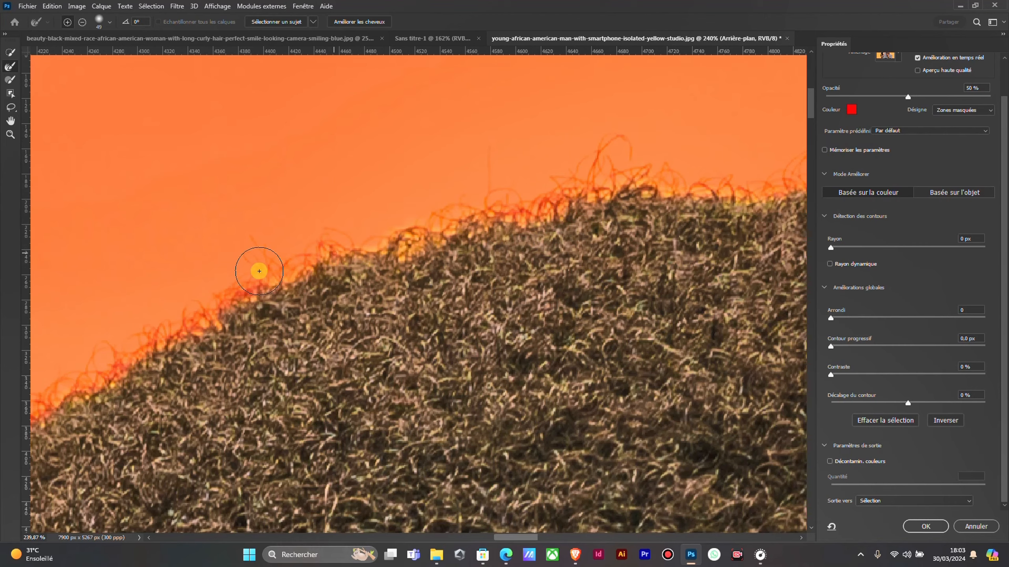
click(260, 291)
Refine the hair edge from the top of the crown down its right slope with the Refine Edge Brush
scroll(416, 227, down, 5)
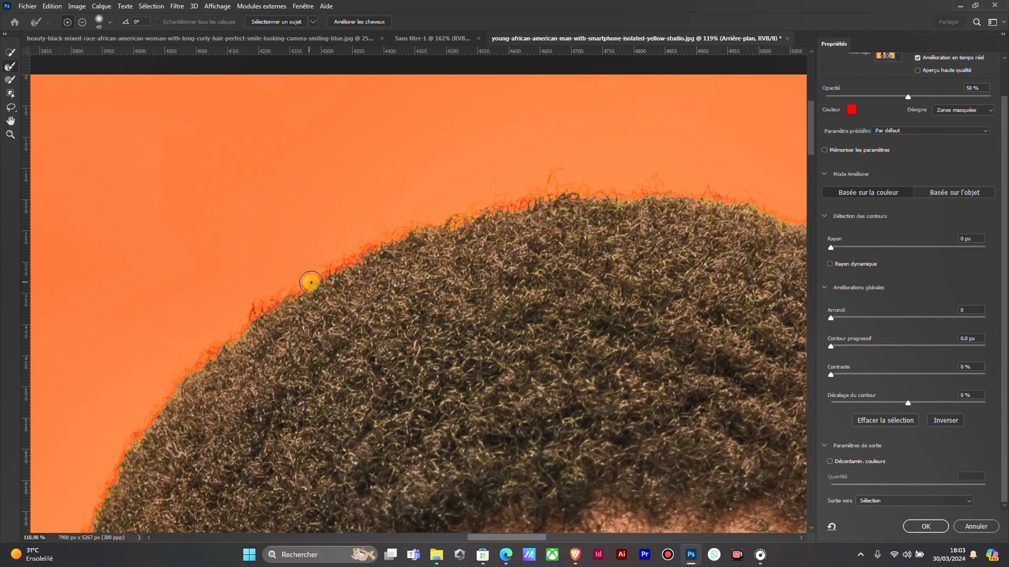
scroll(556, 211, up, 3)
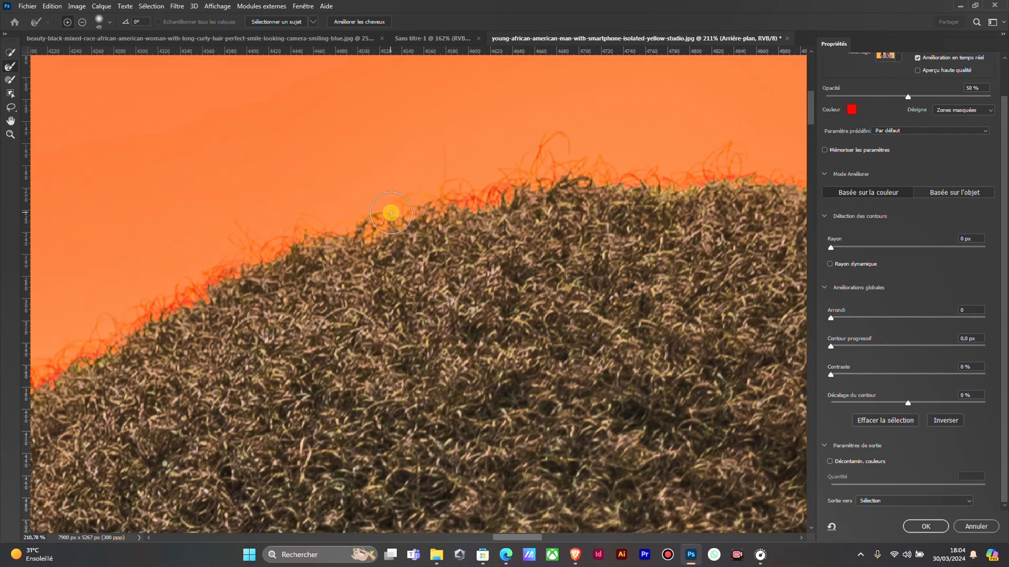
scroll(481, 179, down, 5)
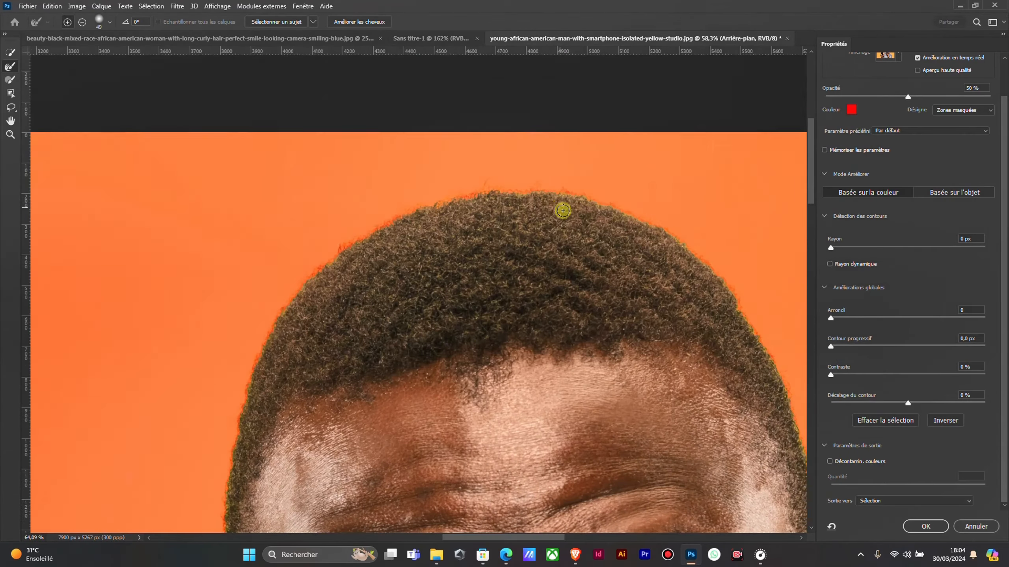
scroll(562, 210, up, 5)
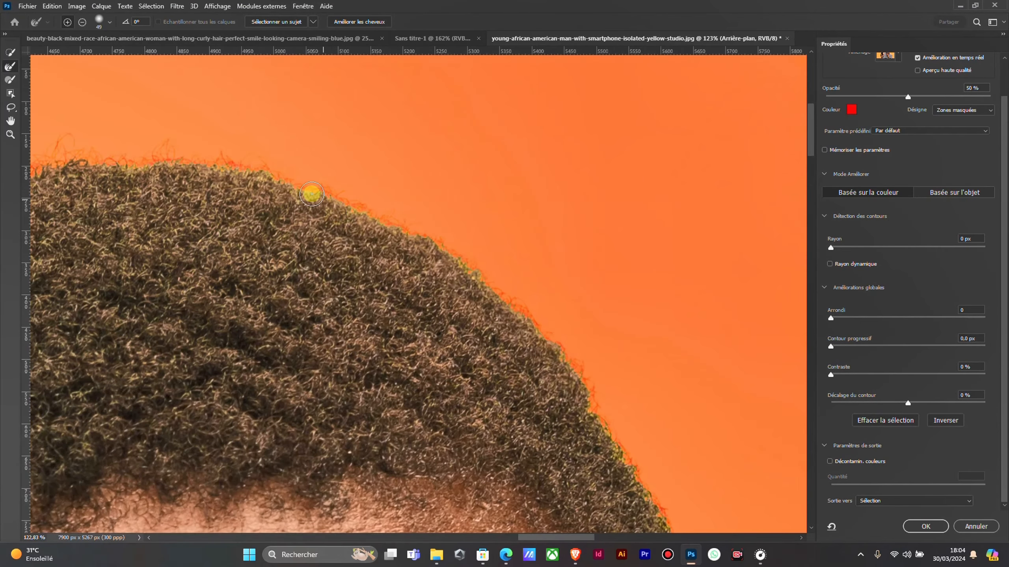
mouse_move(149, 158)
mouse_down()
mouse_move(281, 164)
mouse_move(271, 167)
mouse_move(286, 177)
mouse_move(440, 231)
mouse_move(431, 233)
mouse_move(556, 336)
mouse_up()
scroll(587, 266, down, 3)
scroll(586, 272, up, 3)
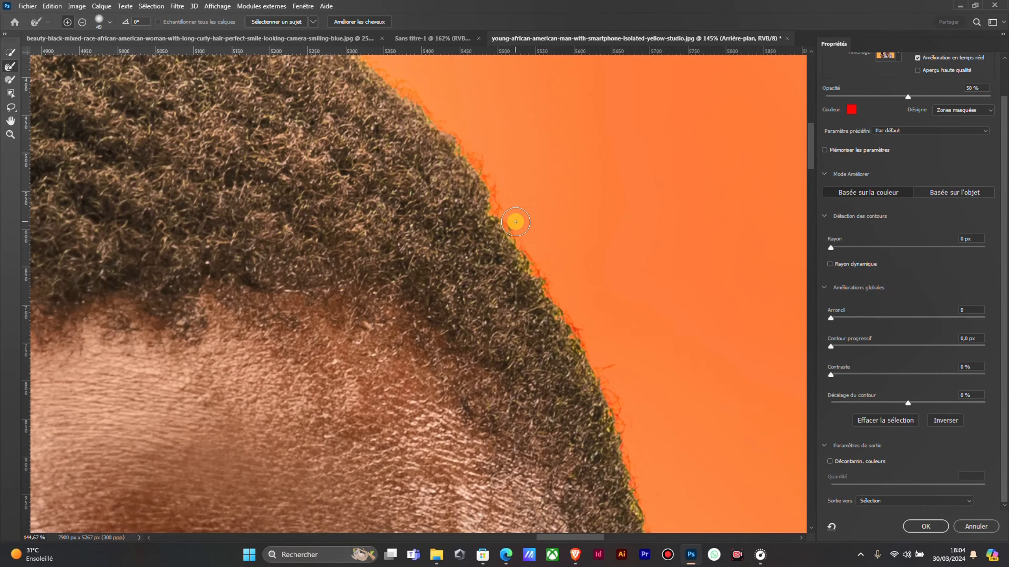
Continue refining the hair edge down the right temple toward the ear
drag(515, 222, 598, 374)
mouse_move(626, 441)
mouse_down()
mouse_move(508, 230)
mouse_move(540, 287)
mouse_move(563, 381)
mouse_move(543, 356)
mouse_move(536, 309)
mouse_up()
scroll(556, 356, down, 3)
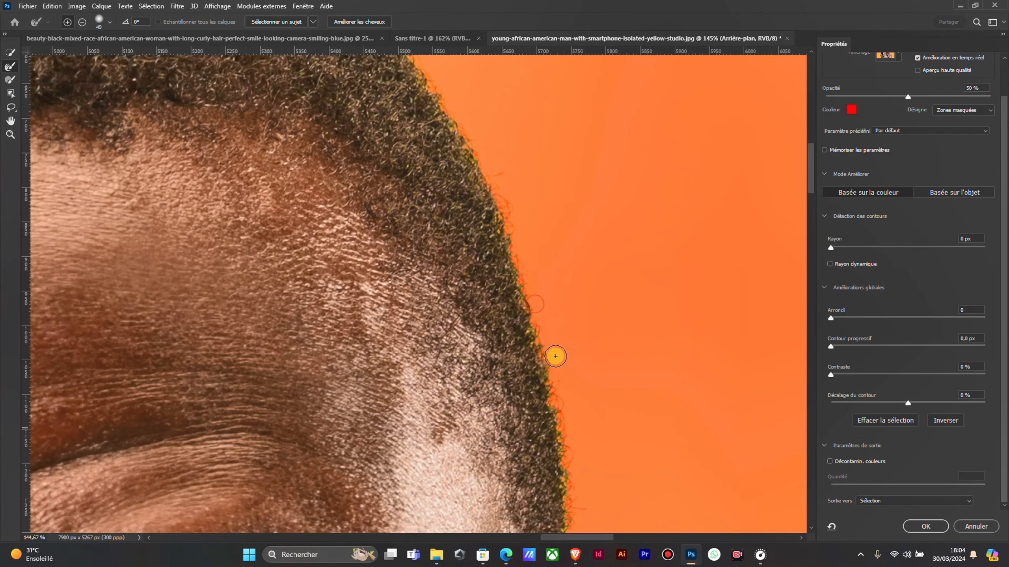
drag(571, 441, 561, 380)
scroll(610, 354, up, 4)
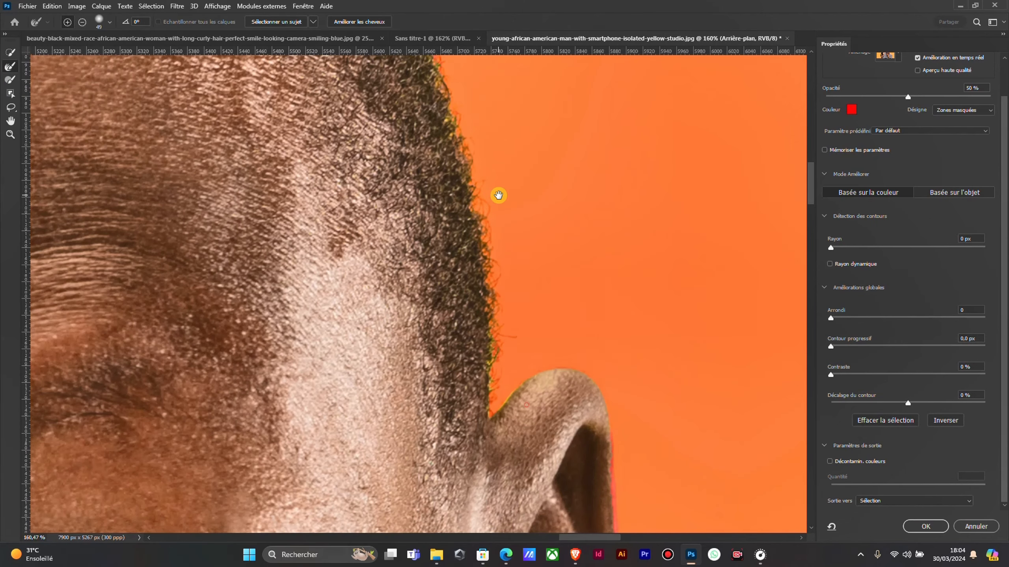
Refine the short hairs where the hairline meets the top of the right-hand ear
click(502, 359)
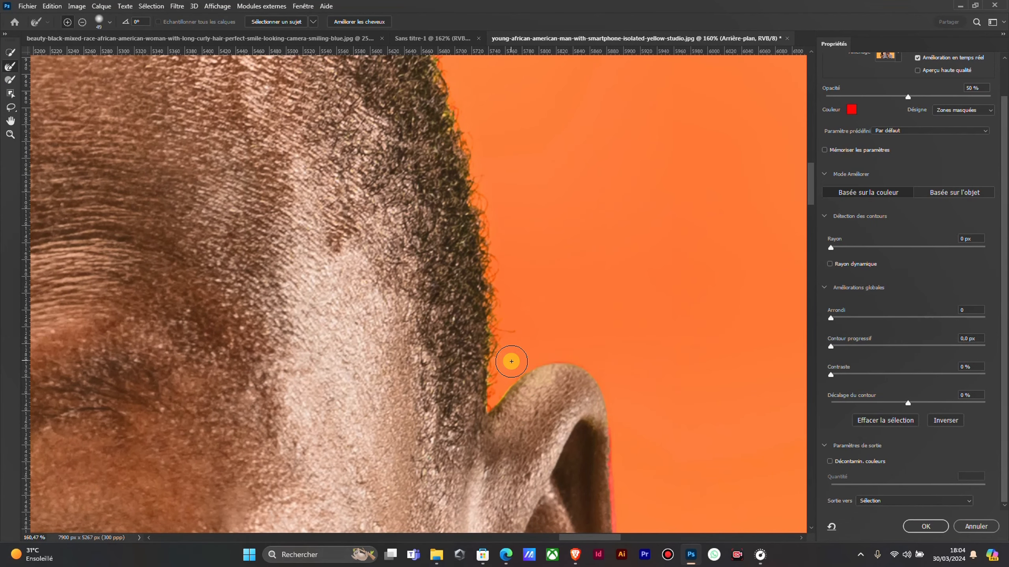
click(505, 361)
scroll(536, 272, down, 3)
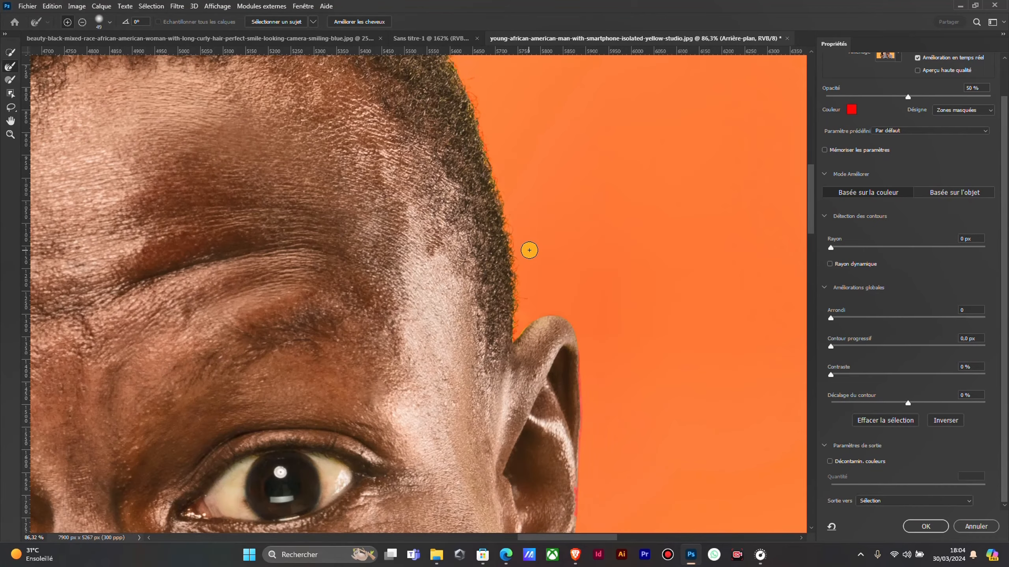
click(517, 326)
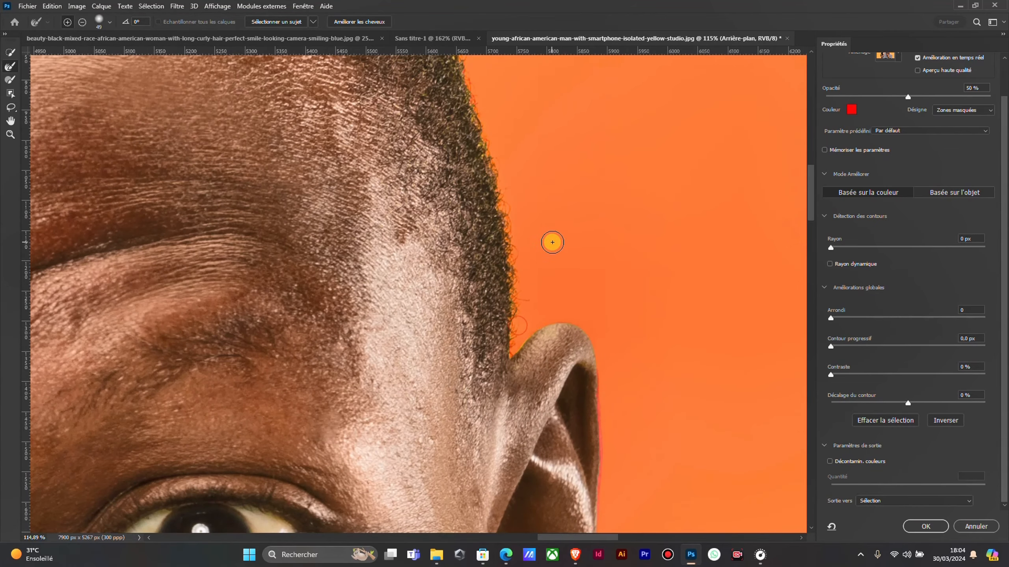
scroll(550, 240, down, 5)
scroll(534, 223, up, 4)
drag(489, 214, 599, 365)
scroll(560, 169, up, 2)
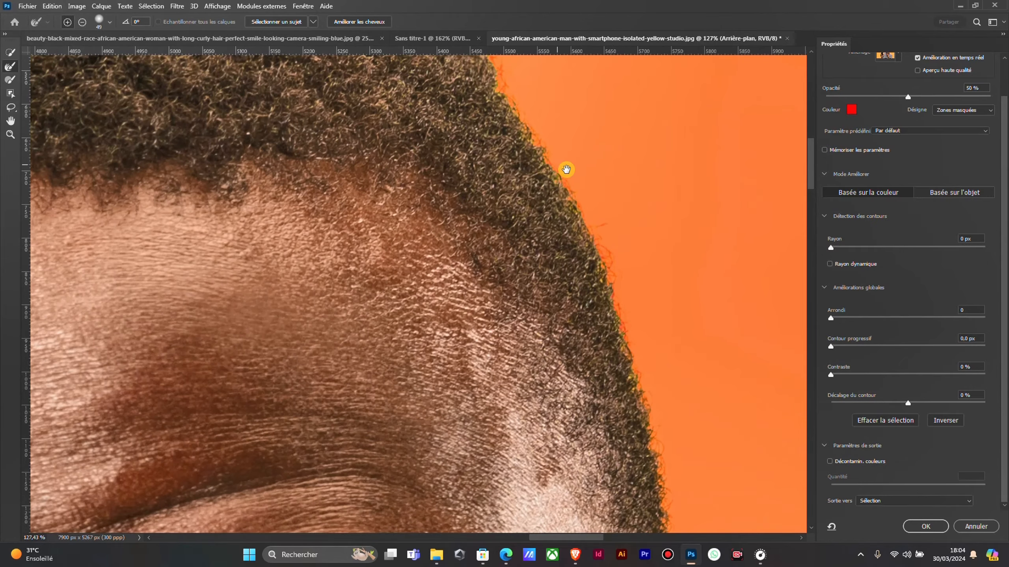
scroll(443, 140, down, 4)
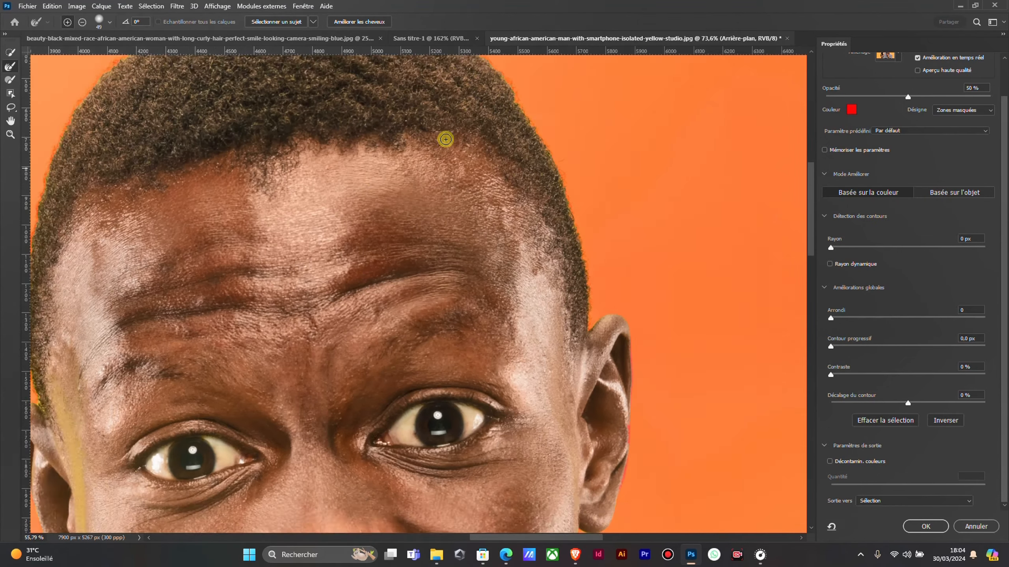
Refine the hair edge along the left side of the head down to the ear
scroll(318, 201, up, 2)
mouse_move(318, 200)
mouse_down()
mouse_move(484, 243)
mouse_move(644, 197)
mouse_up()
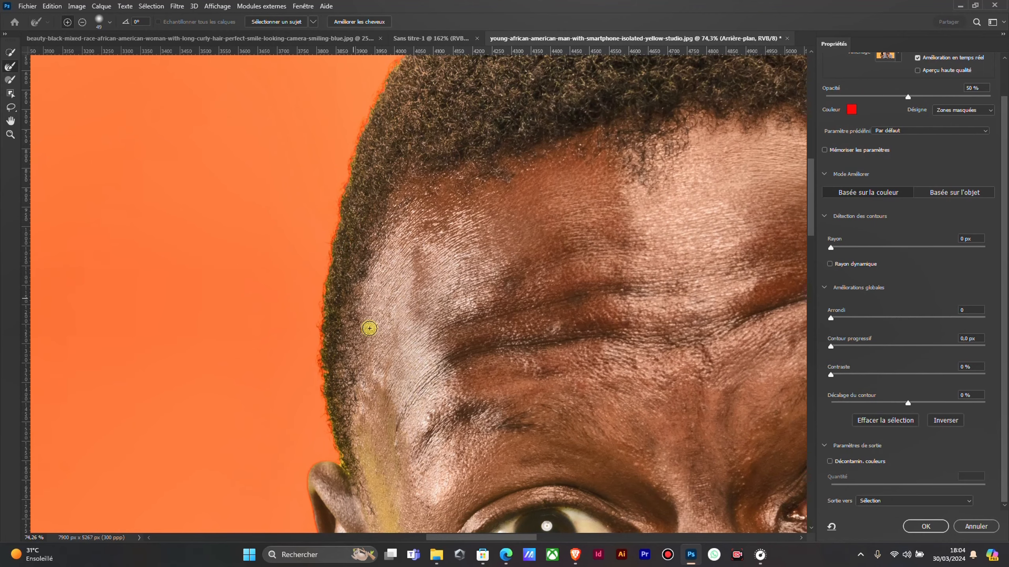
scroll(369, 328, up, 4)
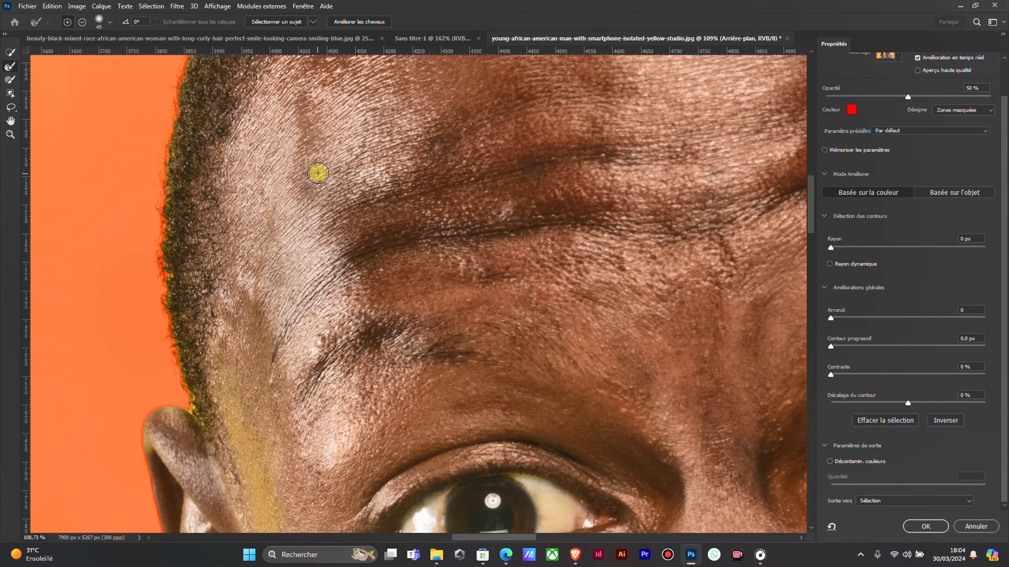
scroll(311, 179, down, 5)
scroll(266, 221, up, 3)
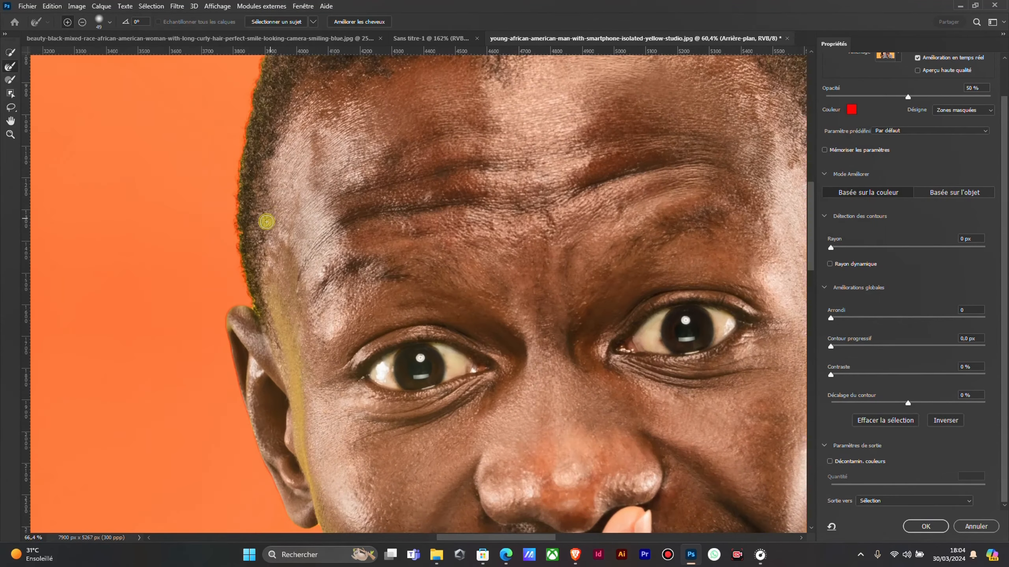
scroll(252, 314, up, 4)
mouse_move(249, 313)
mouse_down()
mouse_move(229, 253)
mouse_move(229, 294)
mouse_move(256, 321)
mouse_move(231, 251)
mouse_move(234, 278)
mouse_move(221, 198)
mouse_up()
scroll(221, 199, down, 4)
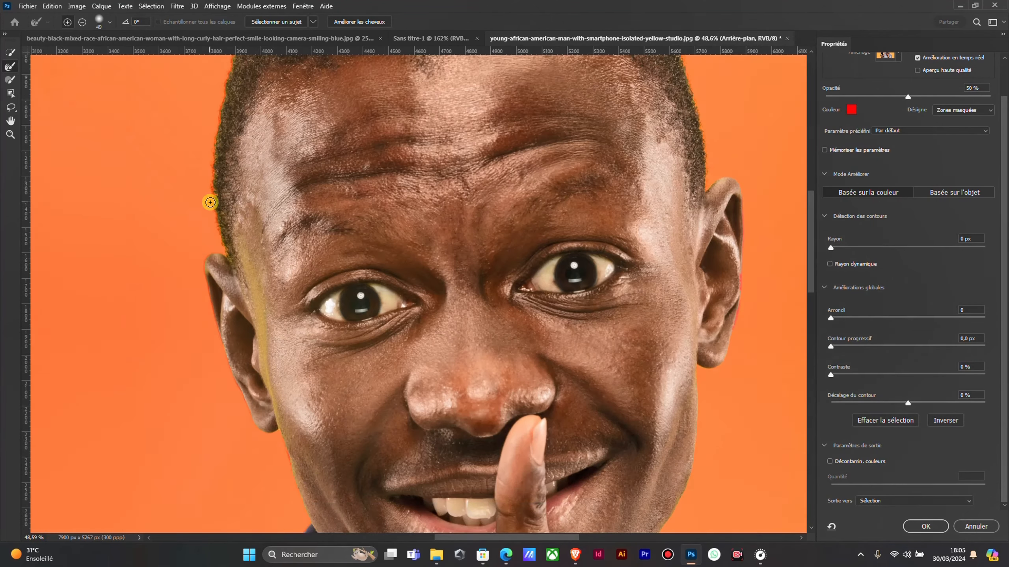
scroll(210, 200, up, 2)
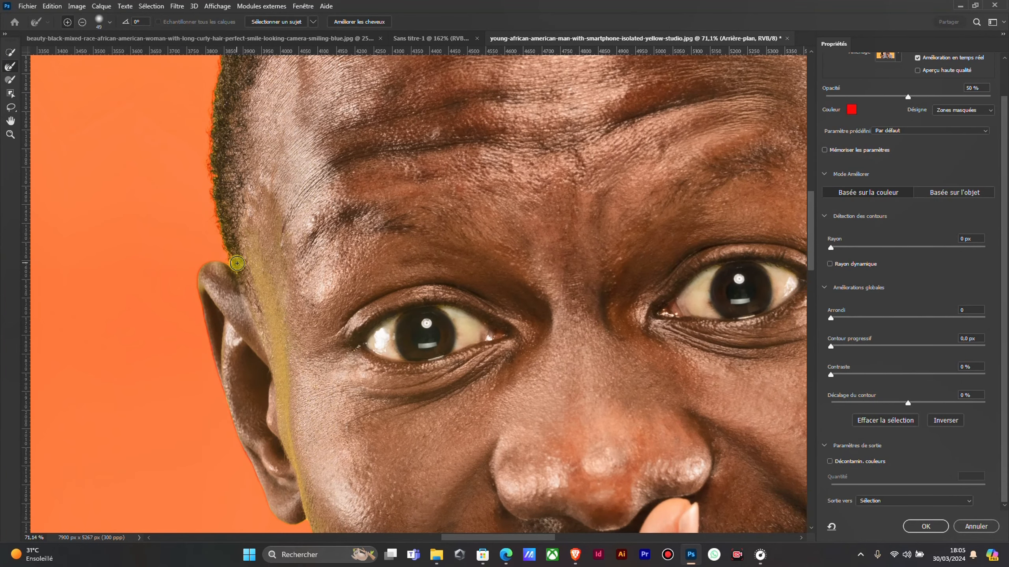
drag(238, 263, 236, 253)
scroll(218, 188, down, 3)
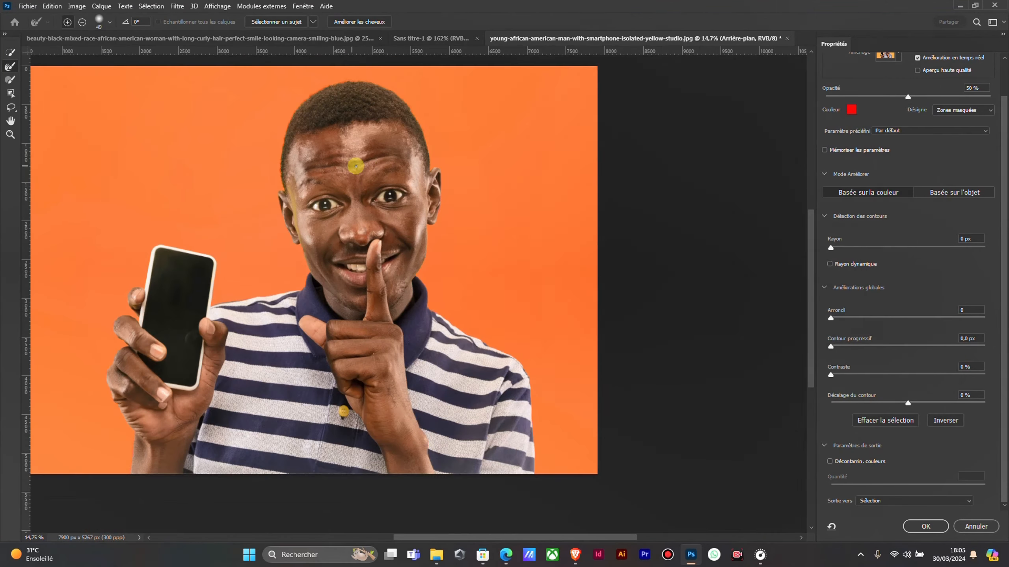
Turn on colour decontamination at 100% for the refined selection
scroll(343, 162, up, 2)
scroll(454, 273, down, 2)
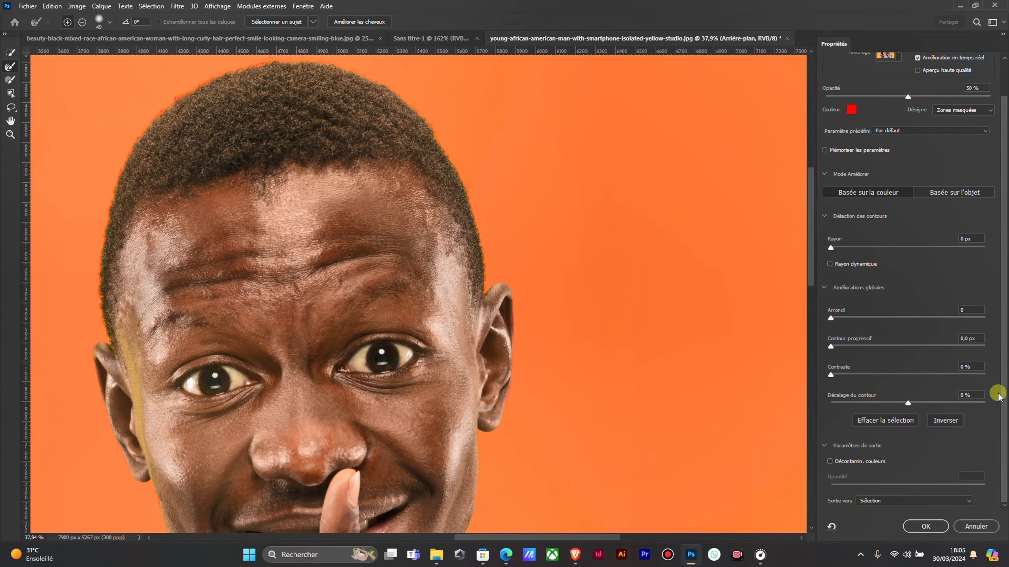
scroll(848, 462, up, 1)
scroll(847, 463, up, 1)
scroll(637, 357, up, 5)
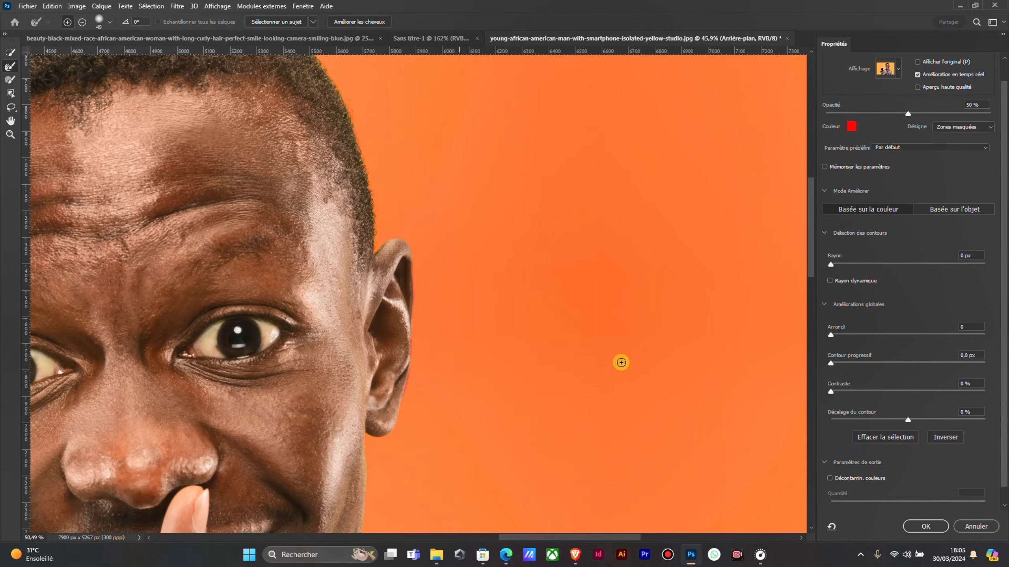
drag(431, 370, 618, 367)
scroll(938, 421, down, 1)
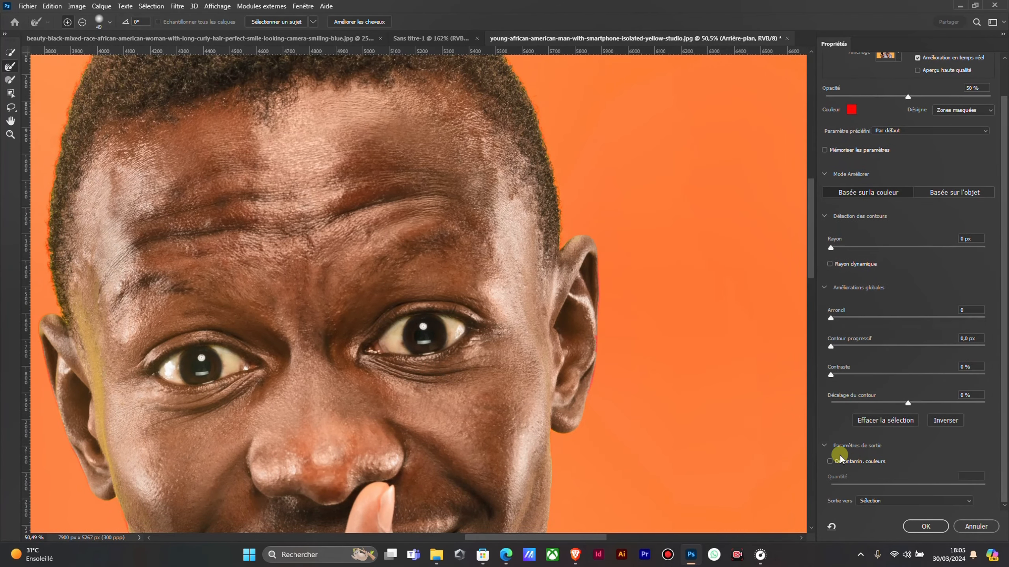
scroll(705, 392, down, 2)
scroll(778, 415, up, 1)
click(831, 461)
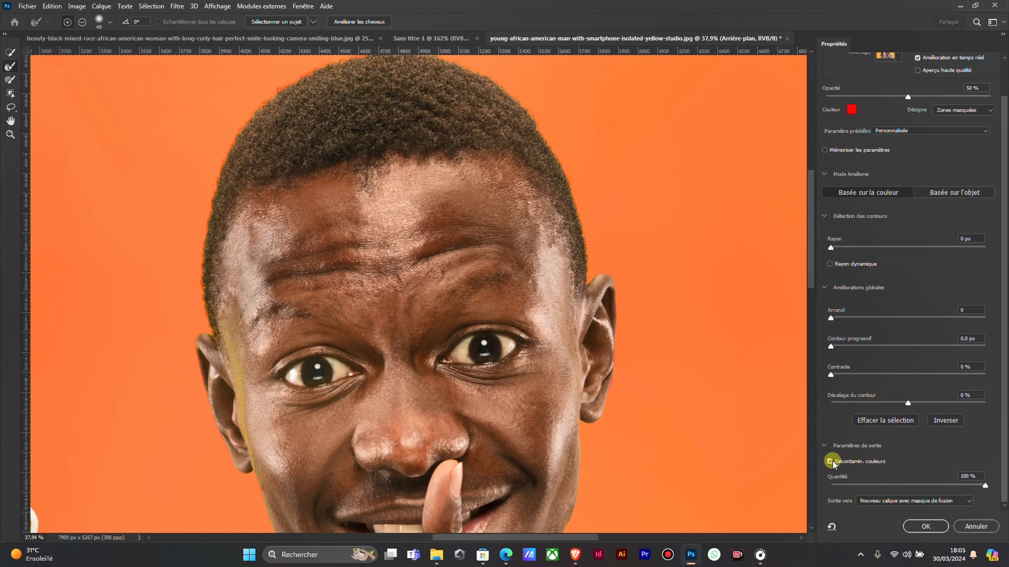
scroll(502, 145, up, 3)
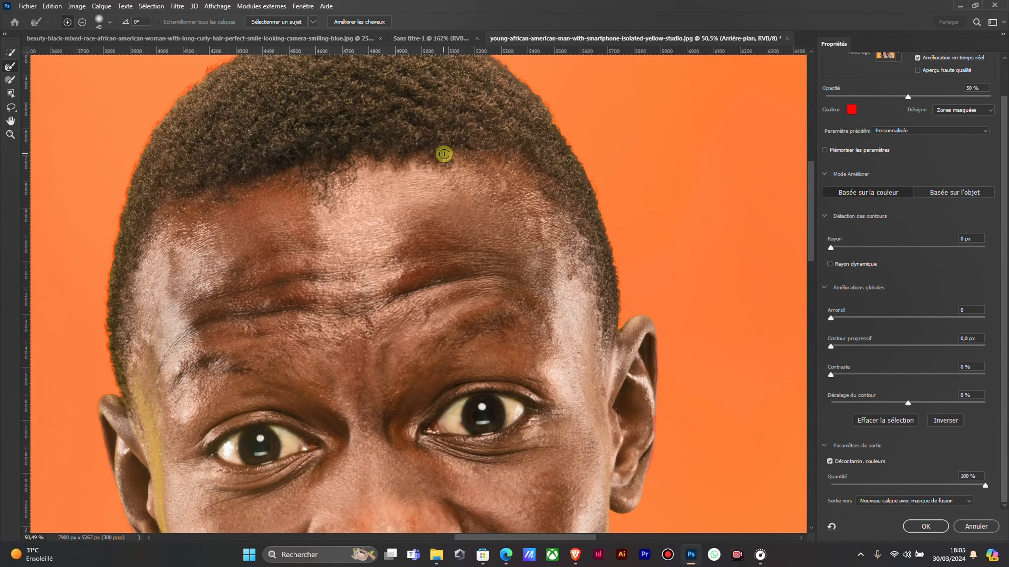
Reduce the colour decontamination amount to 41 % while checking the man's hair edge
drag(597, 140, 605, 355)
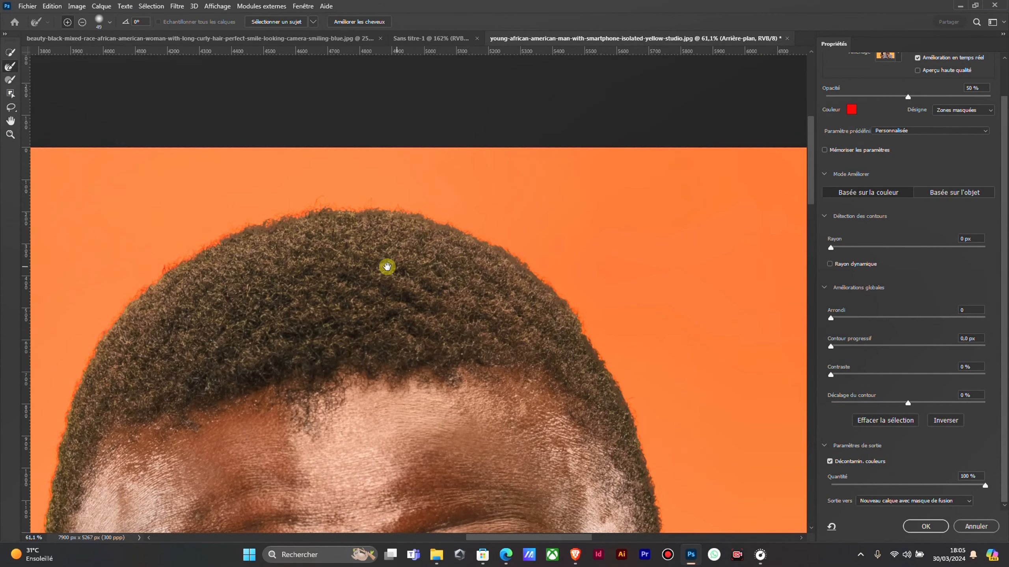
scroll(286, 256, up, 2)
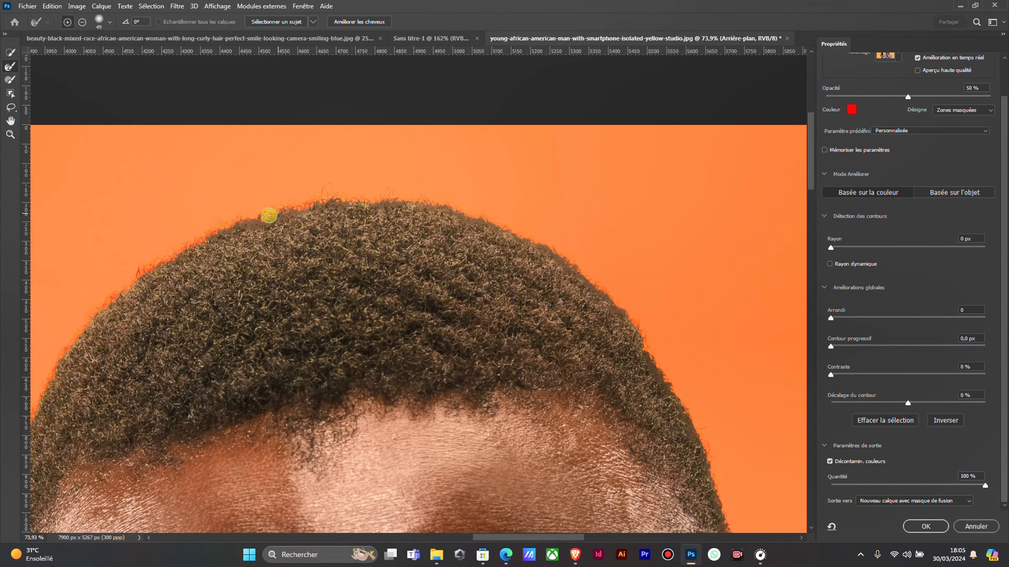
scroll(271, 219, up, 3)
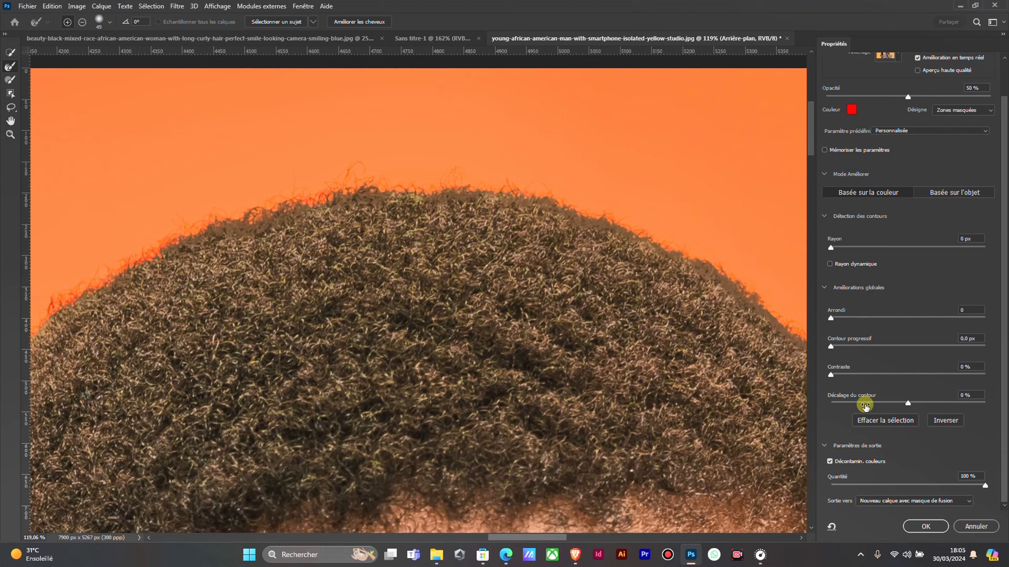
drag(924, 487, 894, 487)
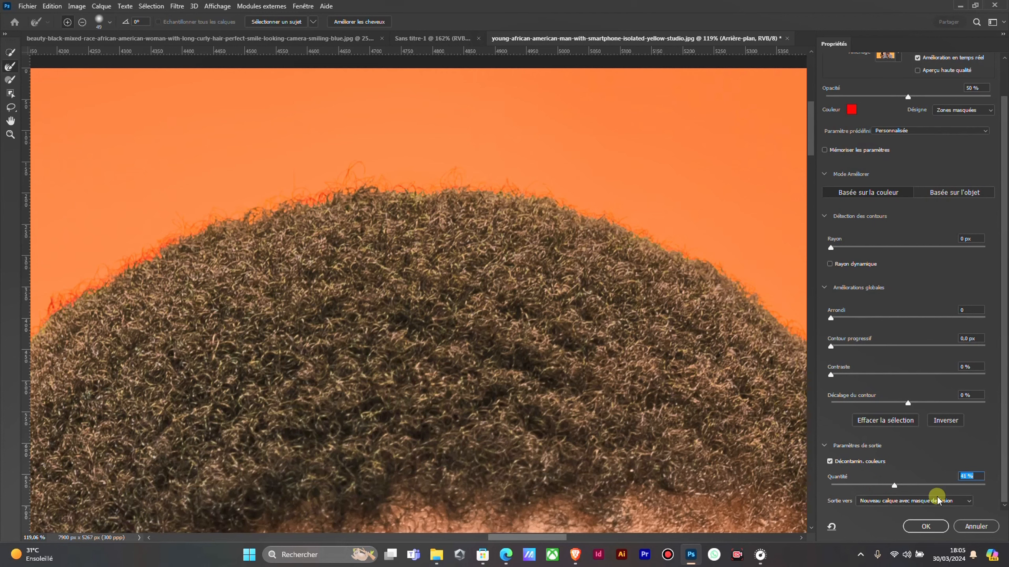
Output the refined selection as a new layer with a layer mask (Nouveau calque avec masque de fusion)
click(958, 502)
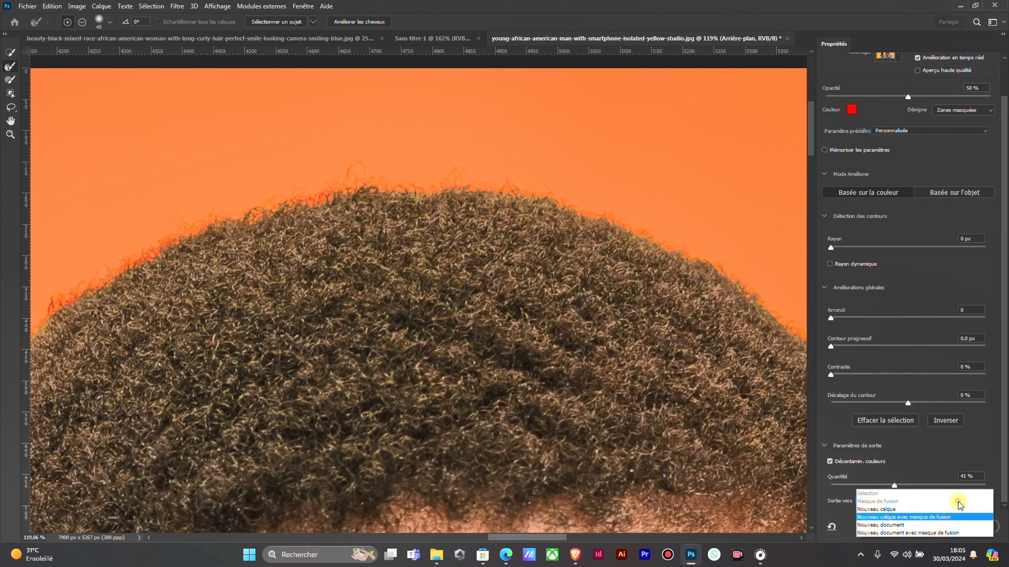
click(910, 518)
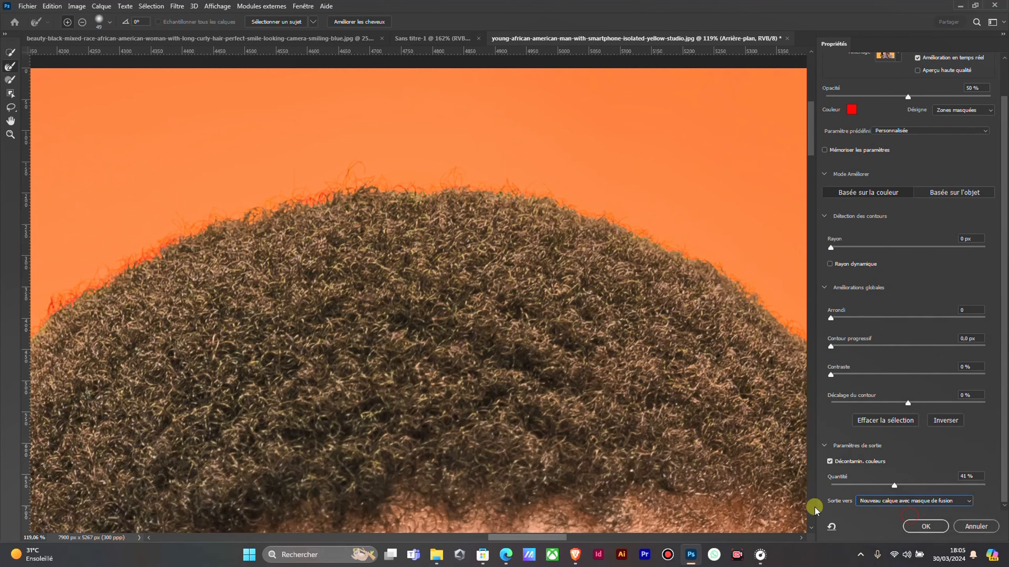
click(926, 525)
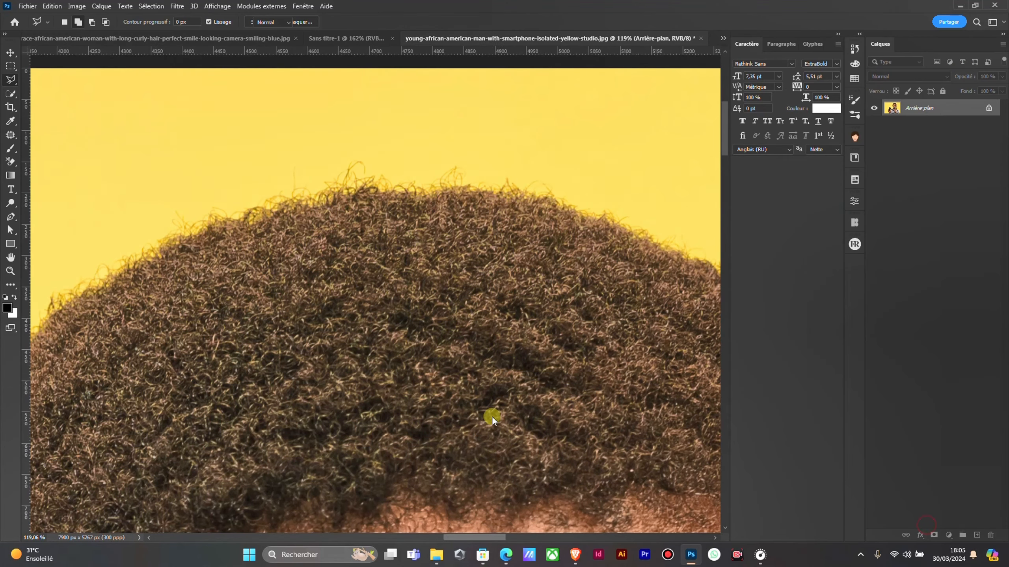
Copy the masked Arrière-plan copie layer from the yellow studio photo into the Sans titre-1 document
scroll(419, 209, down, 11)
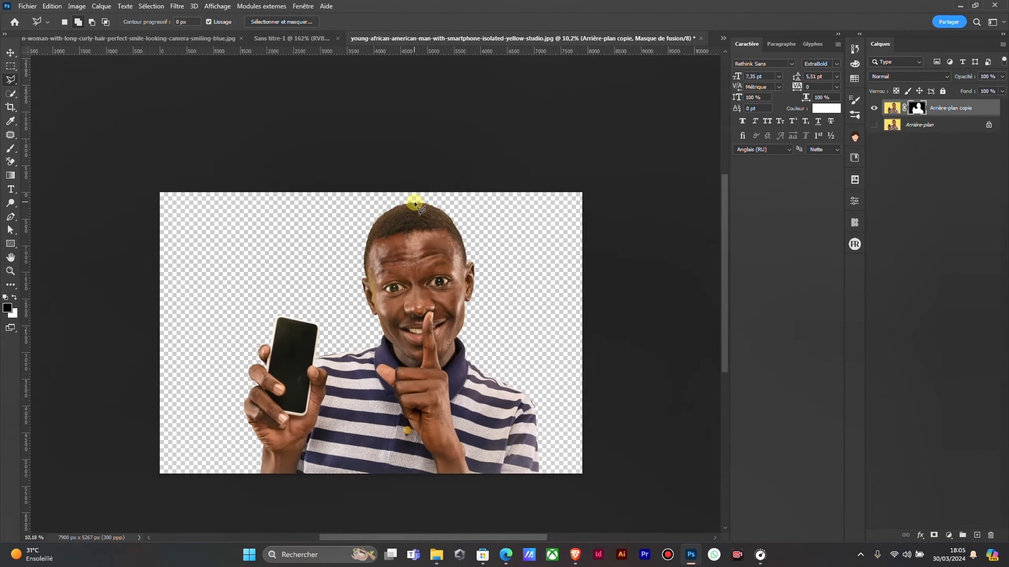
scroll(414, 204, up, 3)
click(953, 114)
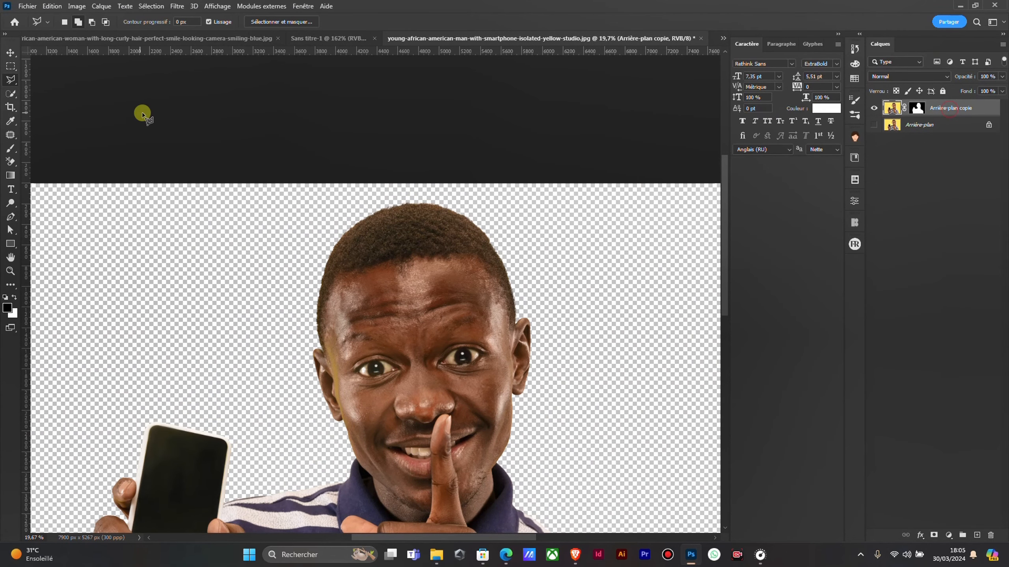
click(11, 52)
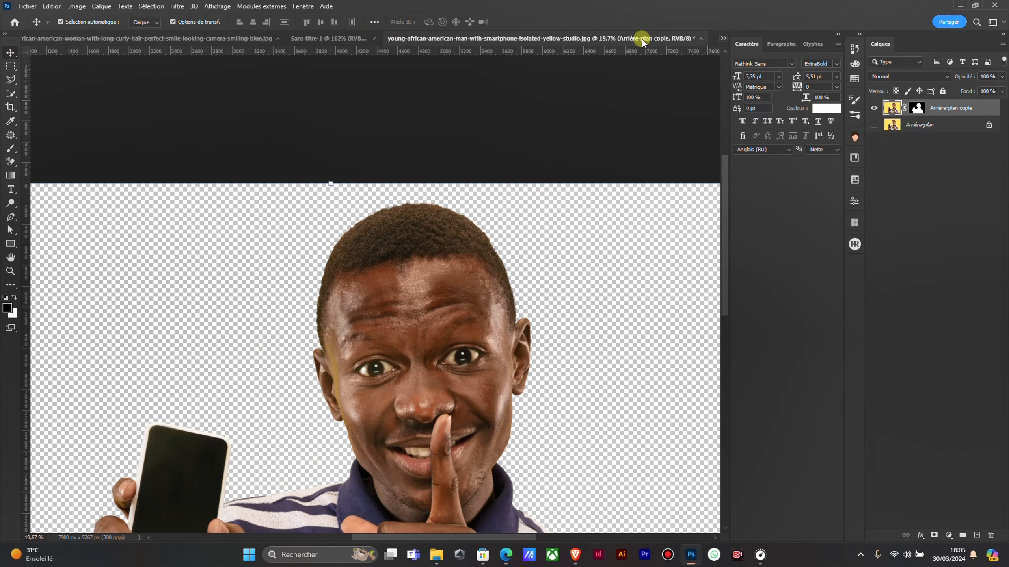
drag(551, 40, 492, 313)
click(446, 39)
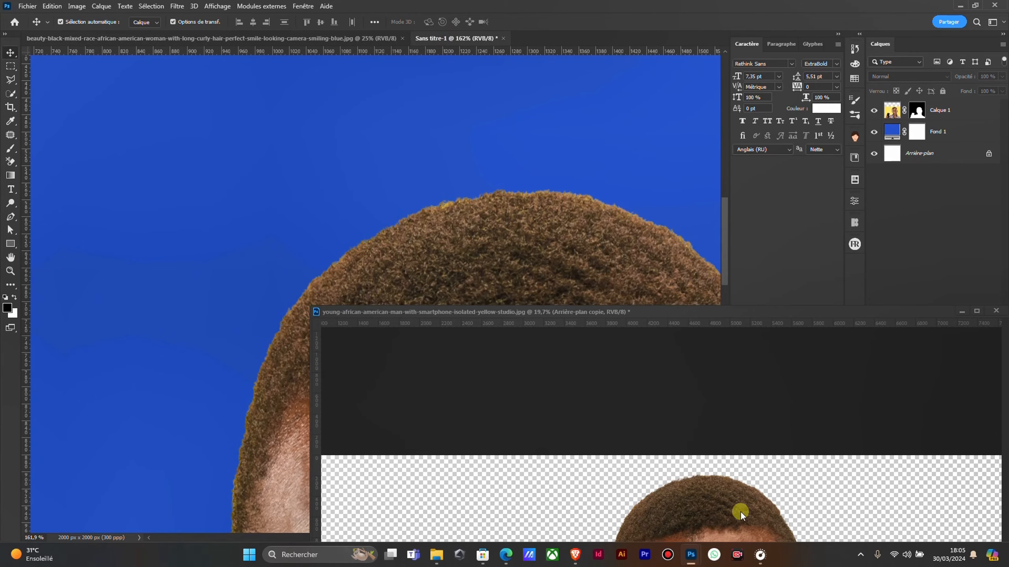
drag(733, 516, 456, 40)
click(346, 40)
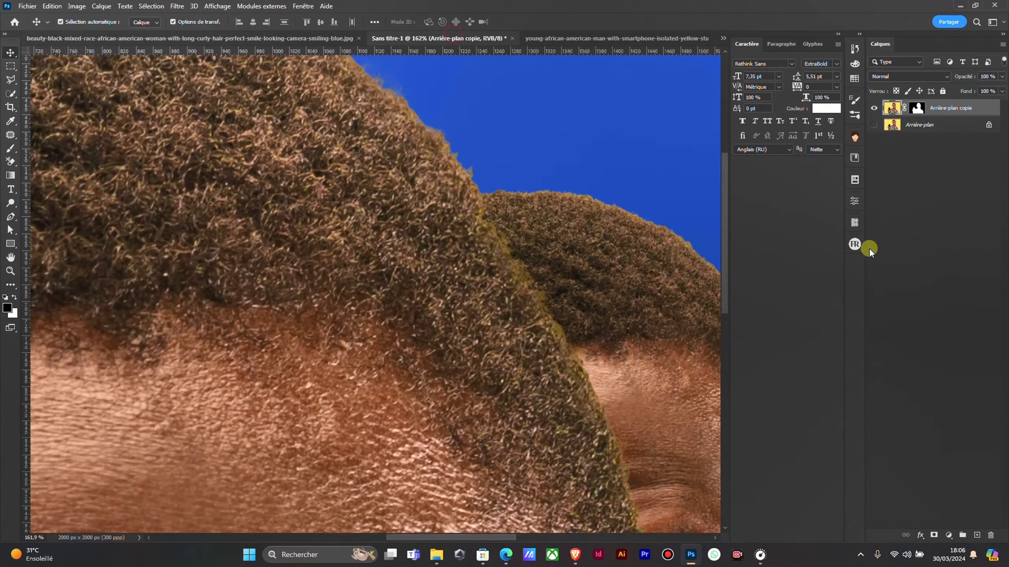
Scale the copied cutout to 36.86 % and place it to the left of the existing figure on the blue background
scroll(297, 198, down, 3)
scroll(167, 209, up, 1)
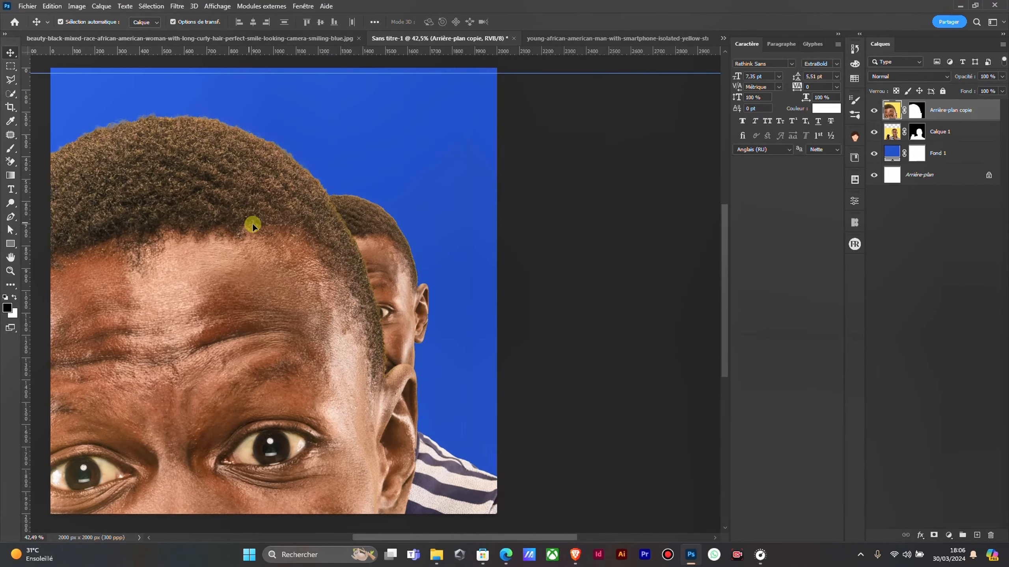
scroll(361, 238, down, 4)
drag(598, 159, 443, 265)
drag(504, 191, 383, 294)
drag(281, 344, 302, 280)
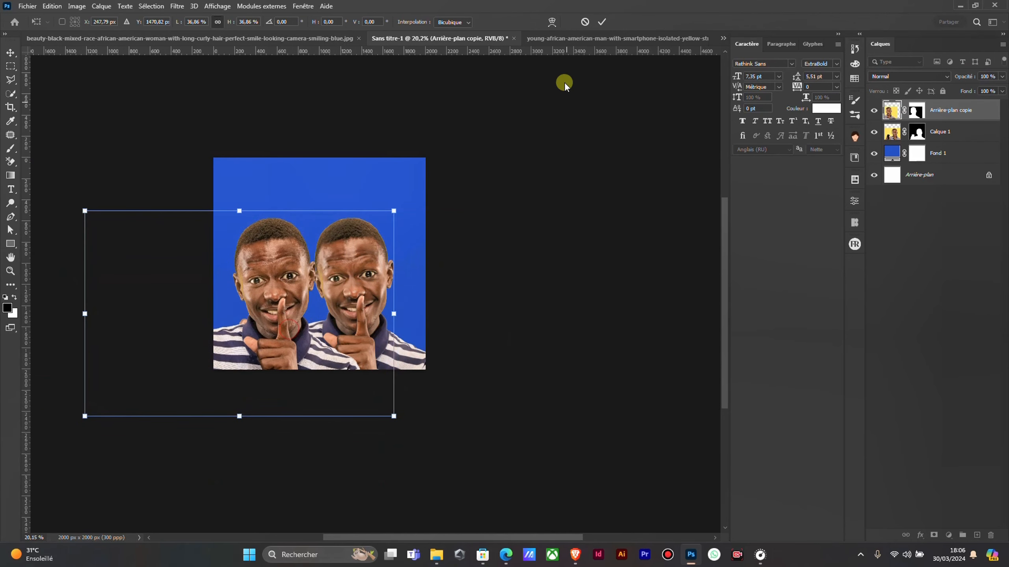
click(601, 22)
Move the new cutout about 127 px left and 102 px up, and raise the Calque 1 figure to roughly the same height
scroll(255, 258, up, 5)
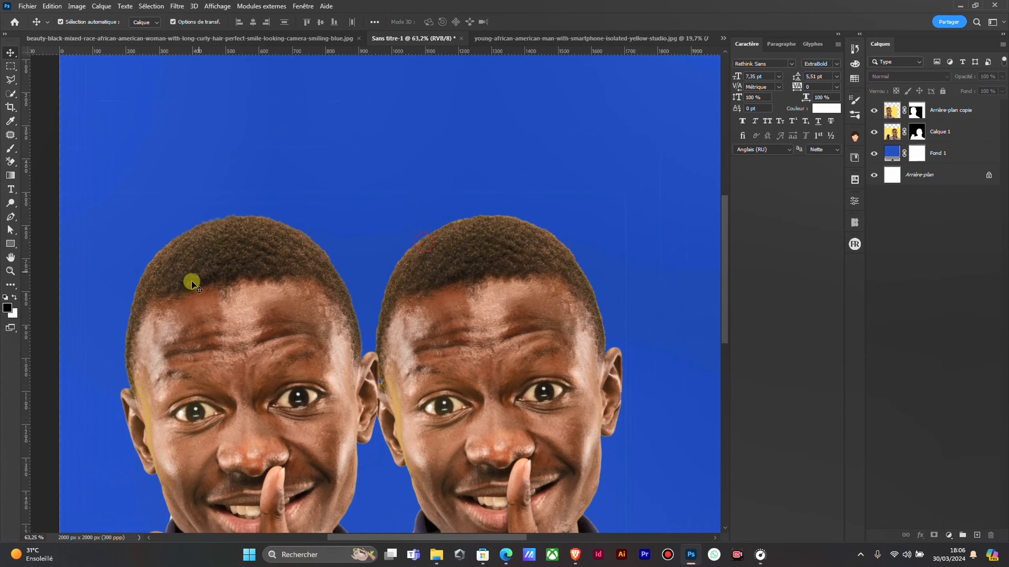
drag(233, 297, 191, 264)
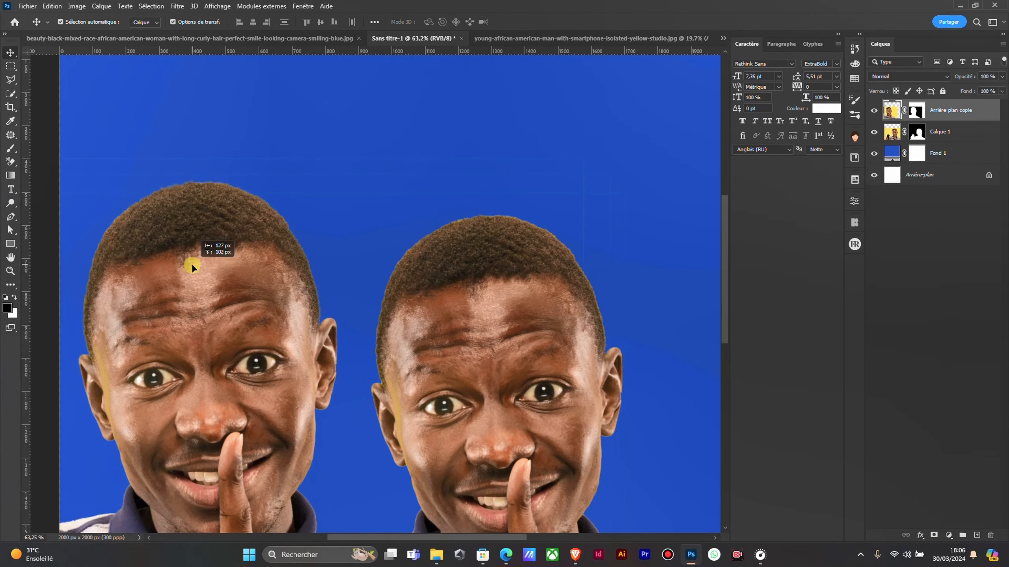
scroll(446, 270, up, 3)
drag(497, 259, 500, 200)
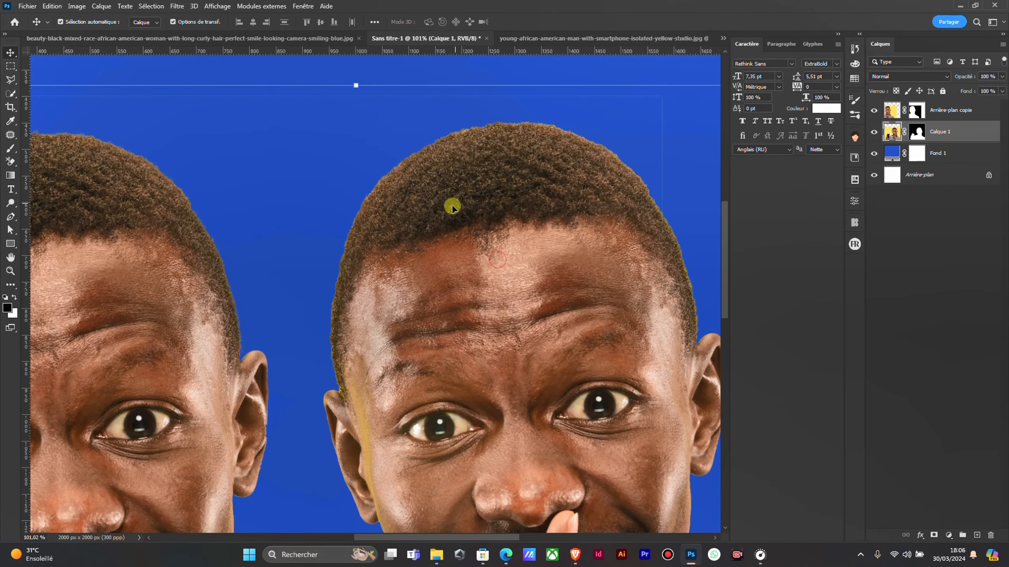
Compare the two cutouts side by side and inspect the hair edge of the left one up close
scroll(447, 246, down, 3)
scroll(391, 231, up, 4)
scroll(384, 226, up, 1)
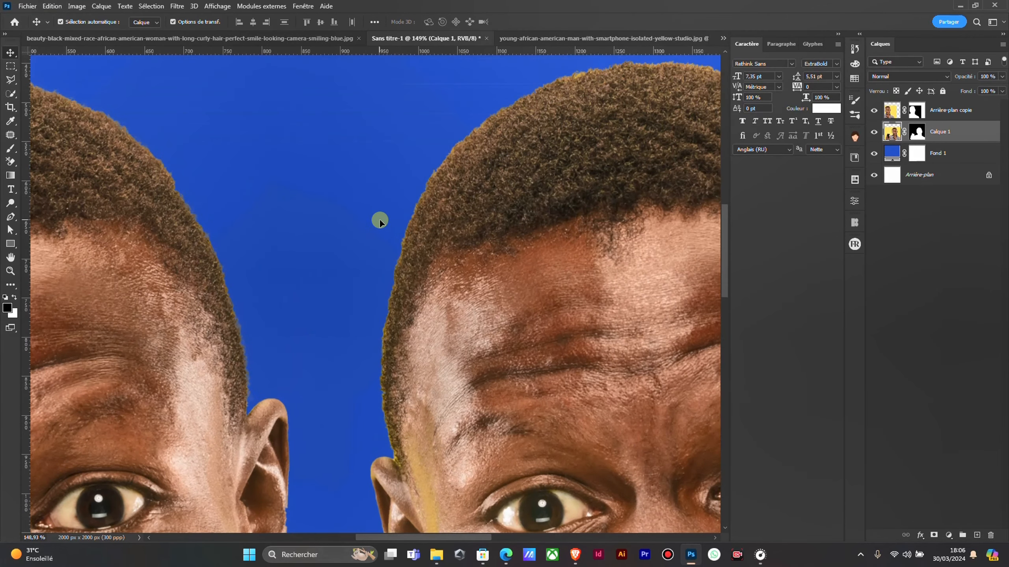
scroll(588, 132, down, 5)
scroll(388, 191, up, 4)
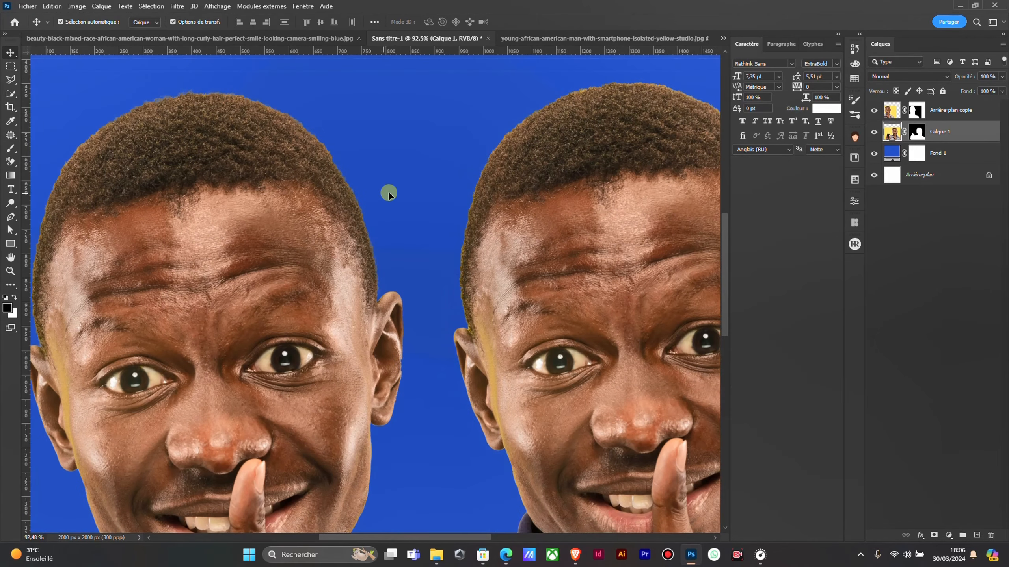
drag(508, 158, 363, 217)
drag(207, 270, 495, 246)
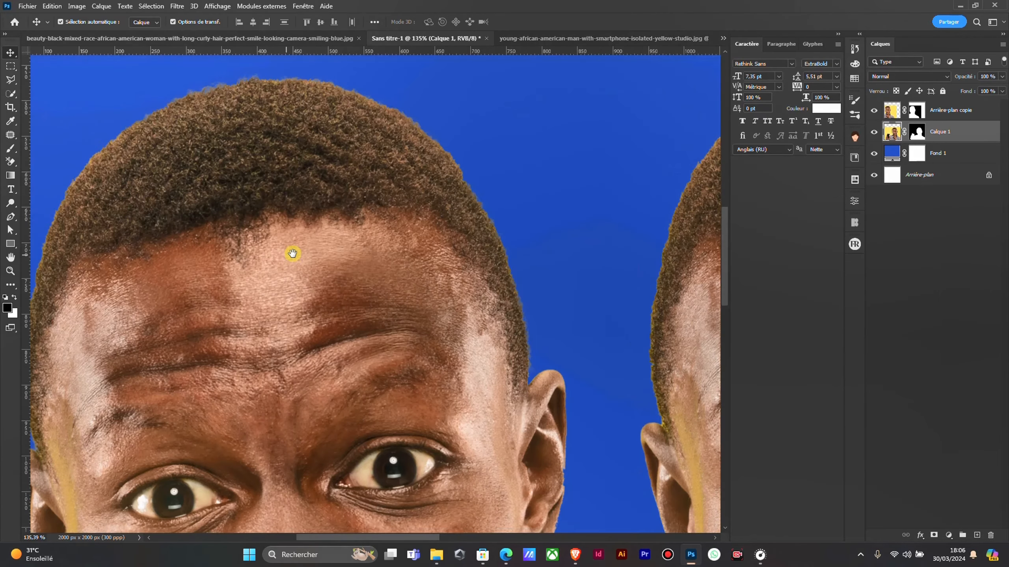
drag(286, 255, 526, 205)
scroll(273, 322, up, 6)
scroll(272, 322, up, 1)
drag(371, 211, 287, 406)
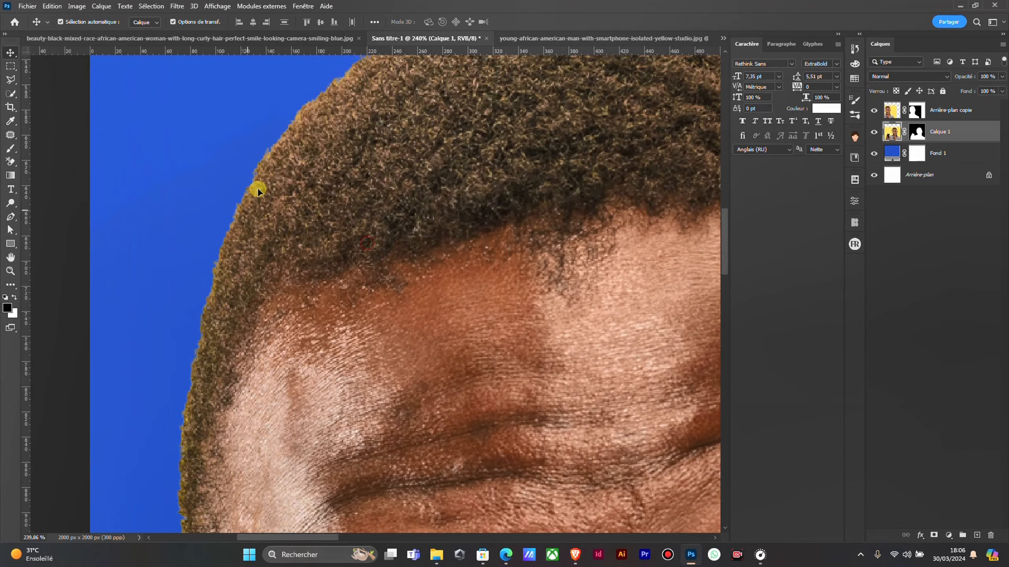
drag(257, 189, 238, 227)
drag(418, 163, 262, 397)
scroll(382, 278, down, 4)
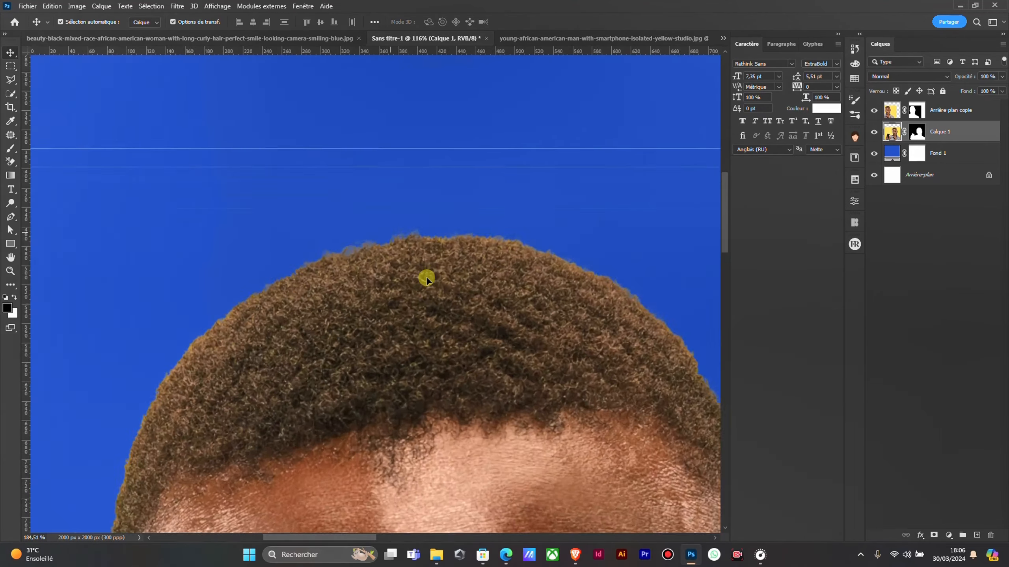
scroll(425, 279, up, 2)
Inspect the hair contour of the right-hand Calque 1 cutout for leftover yellow fringing
drag(515, 286, 227, 261)
drag(619, 292, 266, 270)
drag(583, 273, 373, 314)
scroll(354, 237, up, 5)
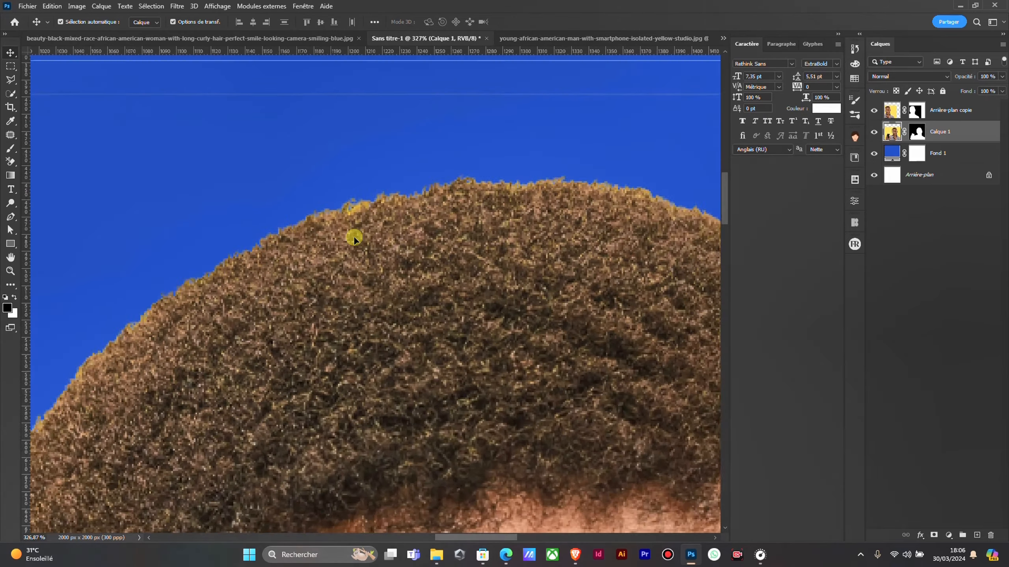
drag(451, 209, 350, 265)
scroll(445, 247, down, 8)
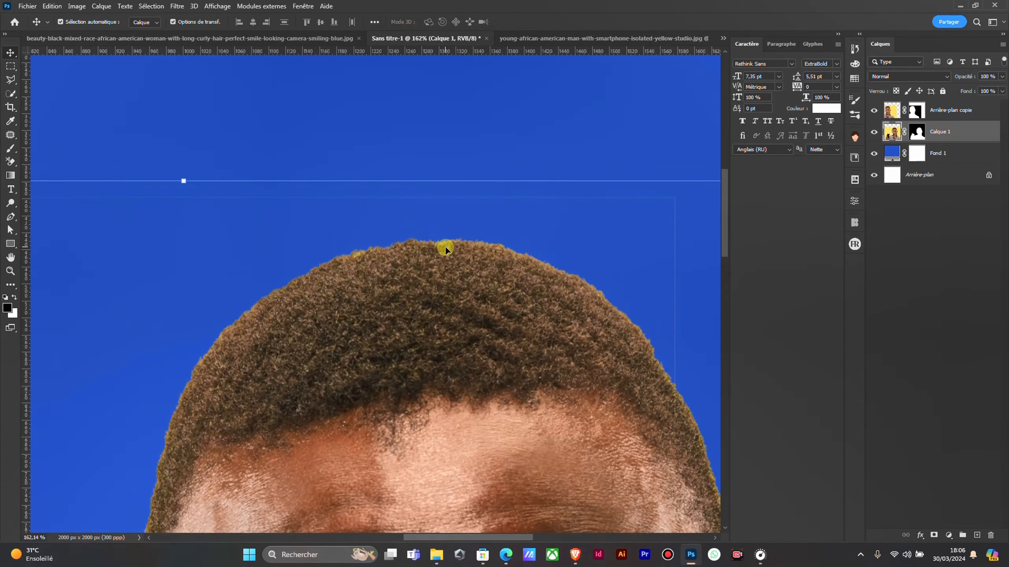
scroll(505, 282, up, 4)
drag(575, 285, 366, 304)
scroll(477, 326, down, 5)
scroll(396, 365, up, 5)
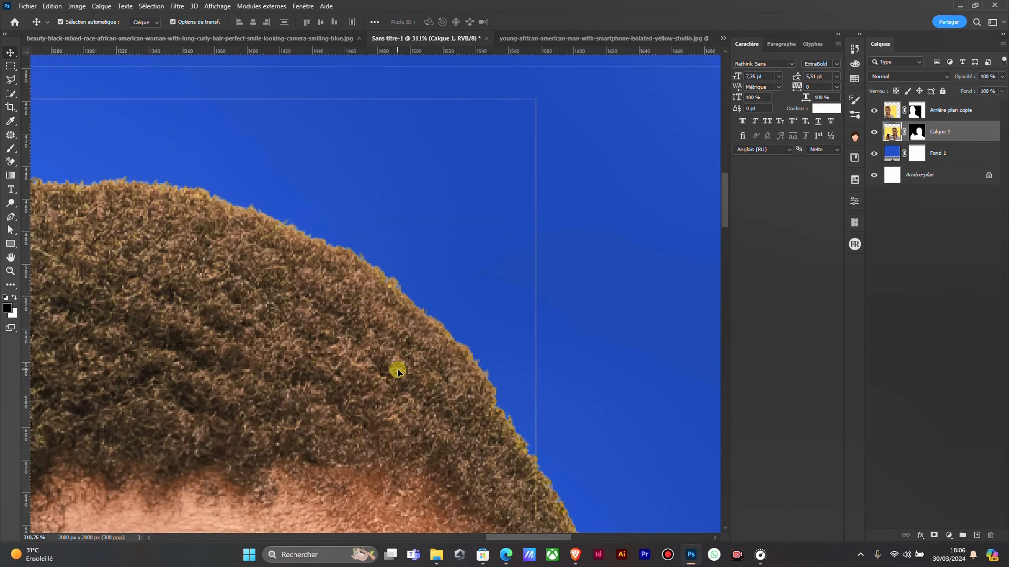
scroll(437, 278, down, 7)
scroll(435, 275, down, 8)
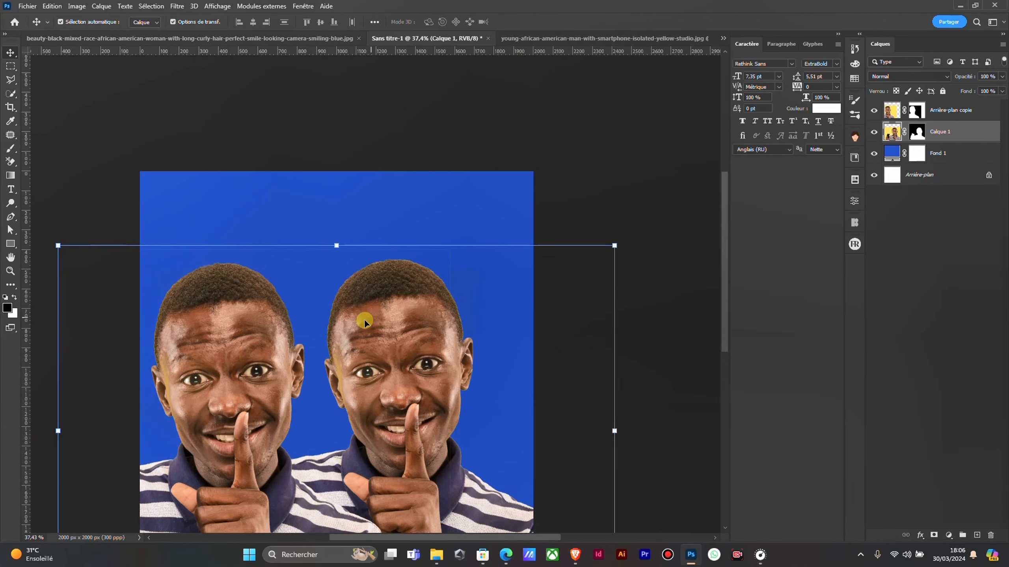
Re-examine the left cutout's hairline against the blue background for comparison with the right one
scroll(294, 333, up, 8)
drag(147, 329, 504, 303)
drag(523, 267, 463, 330)
scroll(275, 261, up, 6)
drag(405, 192, 277, 343)
scroll(500, 271, down, 3)
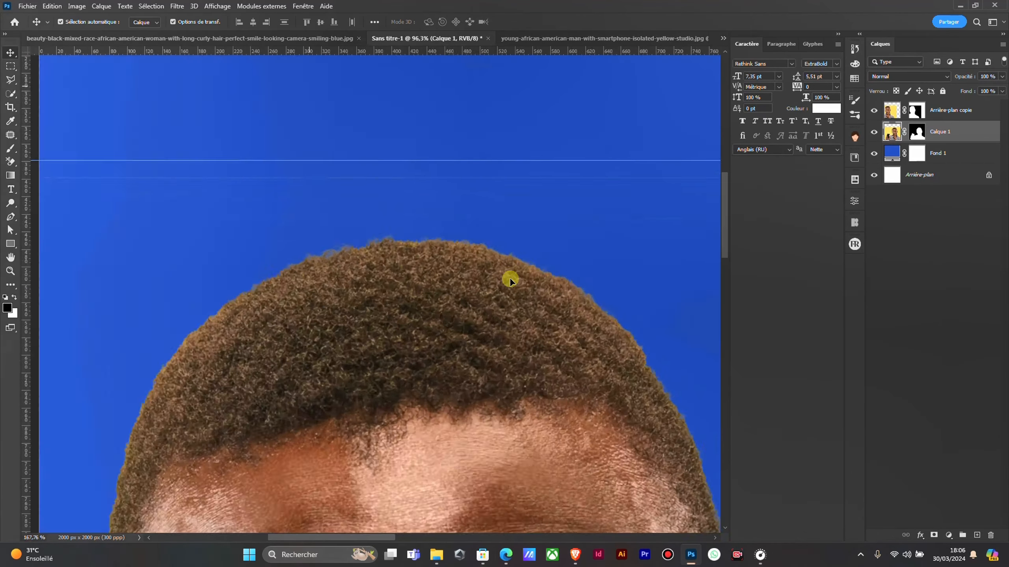
scroll(473, 268, up, 4)
scroll(428, 238, down, 8)
scroll(487, 283, up, 8)
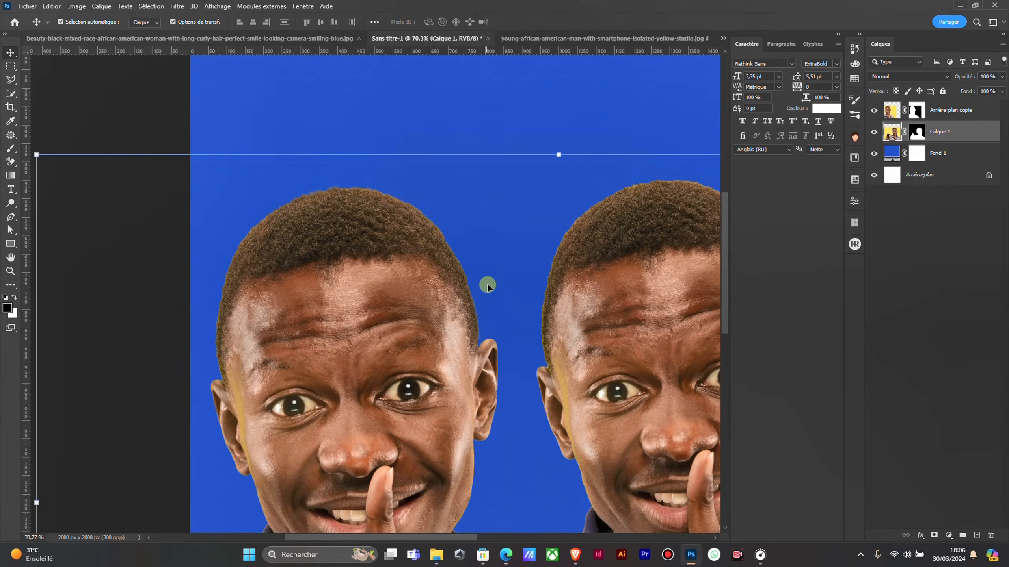
drag(501, 322, 377, 184)
Review both cutouts in the full composition and look at the open photo of the curly-haired woman
scroll(409, 238, down, 10)
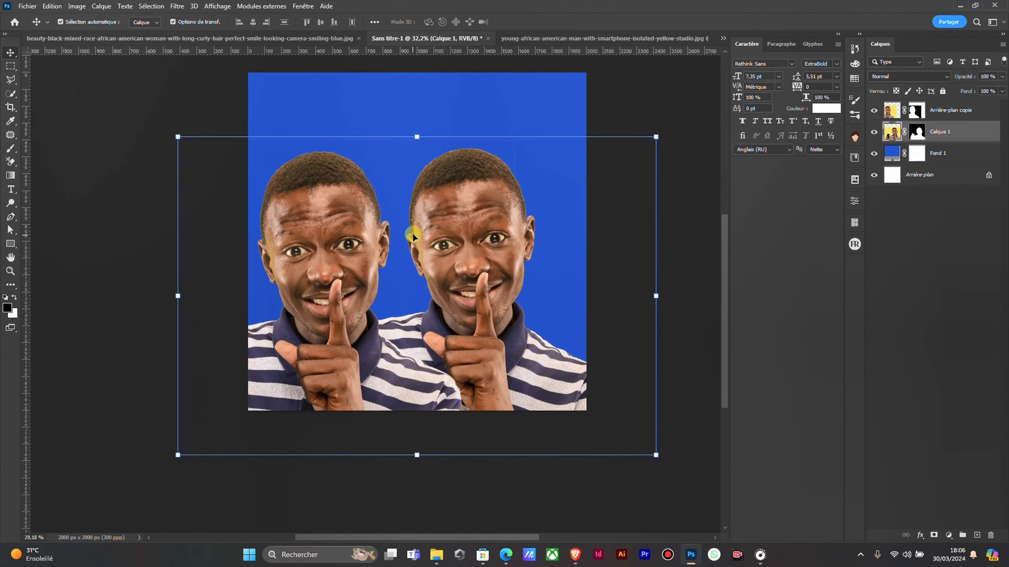
scroll(410, 239, up, 3)
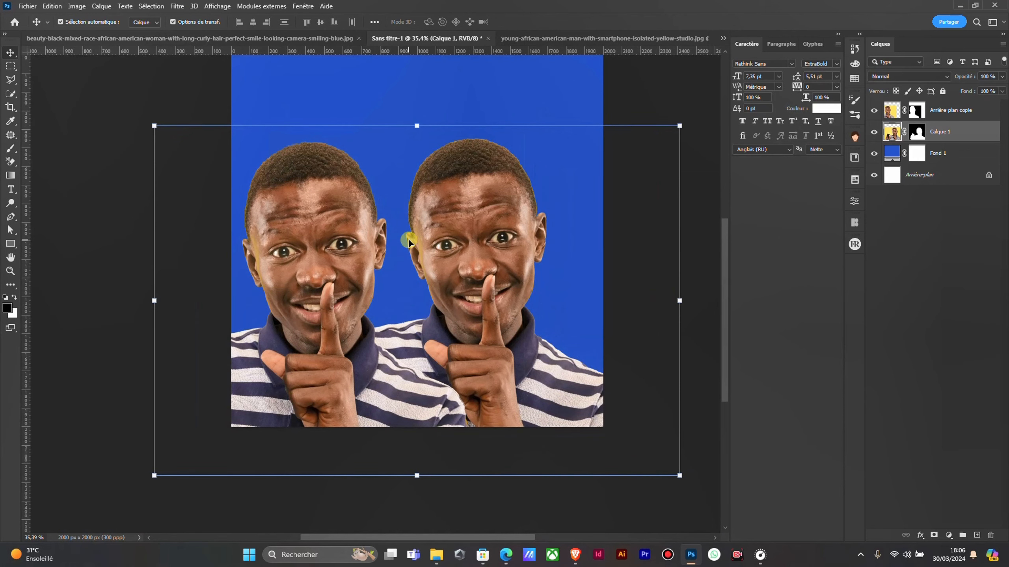
scroll(428, 292, down, 3)
scroll(406, 259, up, 6)
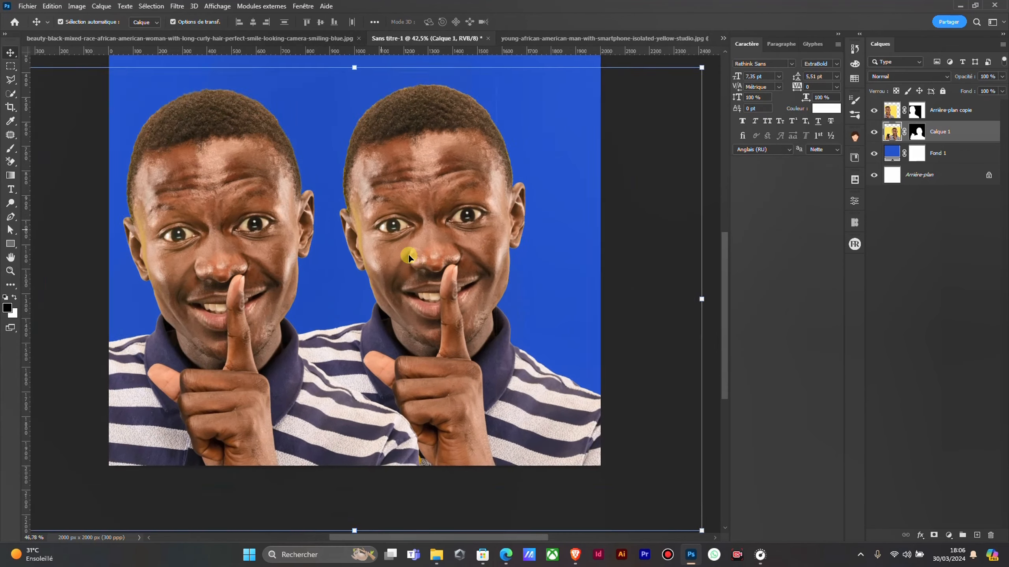
scroll(420, 249, down, 5)
scroll(405, 267, up, 4)
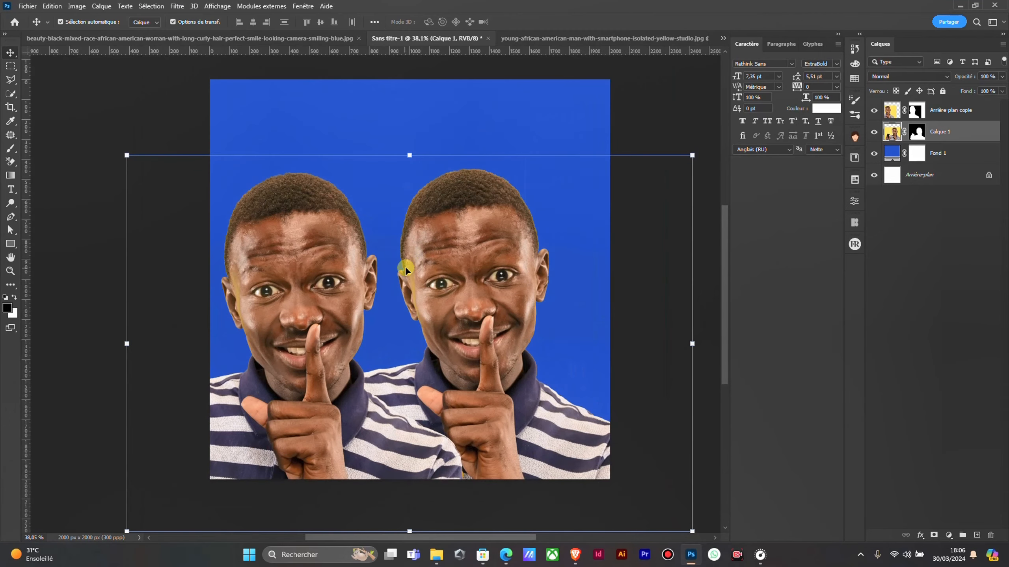
click(165, 41)
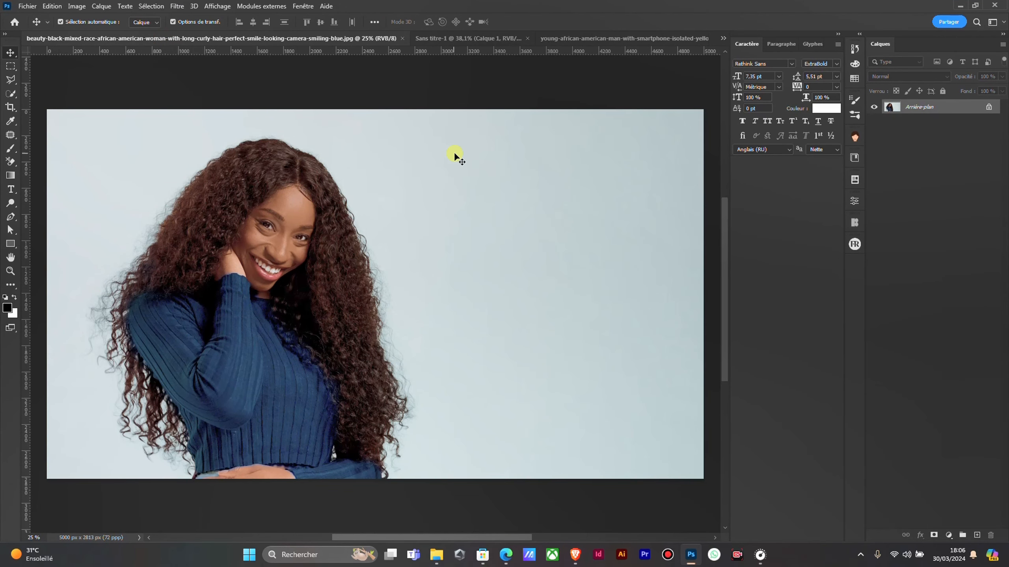
click(492, 38)
Move the left cutout in Sans titre-1 up and to the right, closer to the other figure
scroll(428, 266, down, 3)
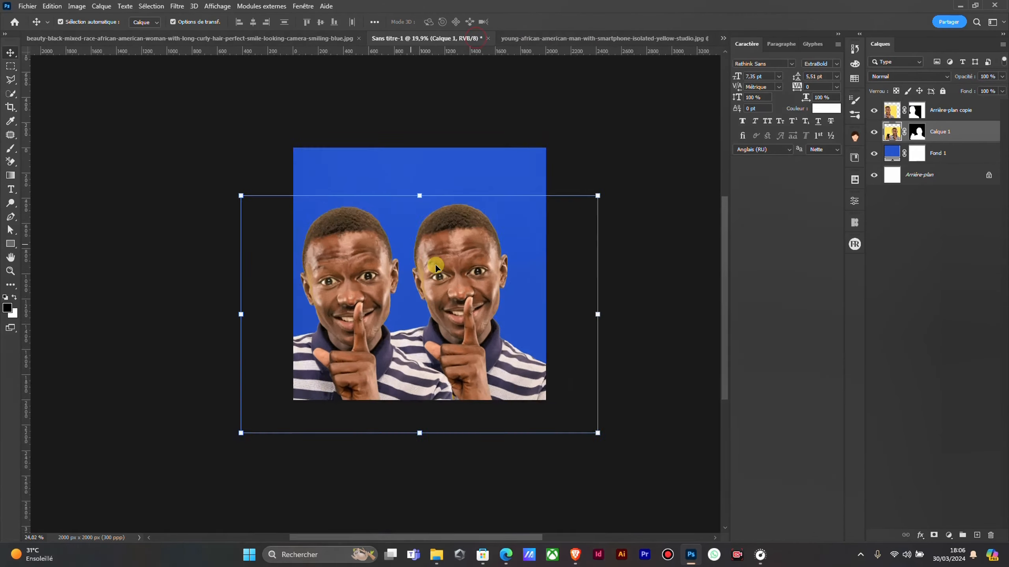
scroll(269, 265, up, 3)
drag(269, 265, 293, 240)
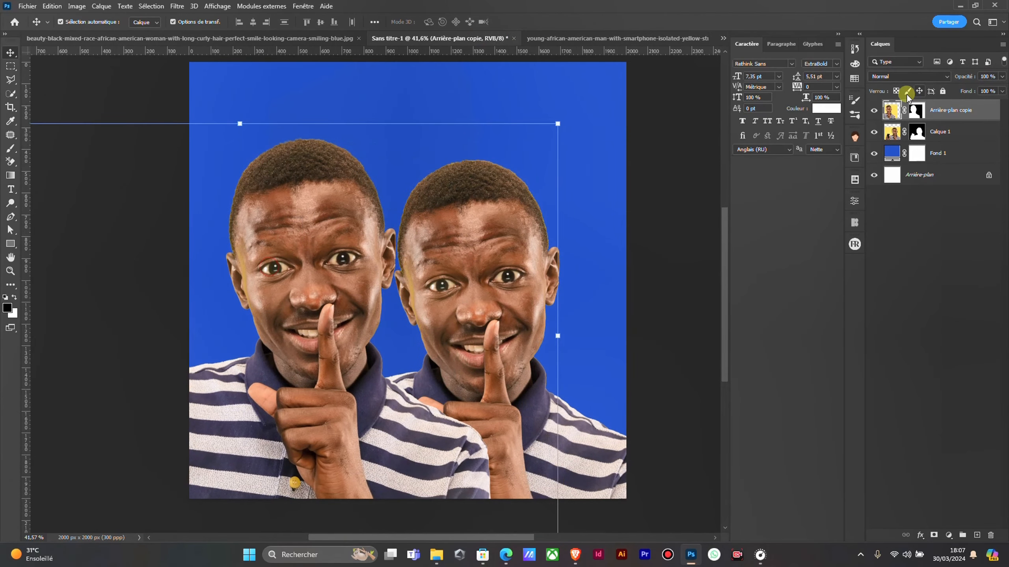
Hide the Calque 1 layer and move the Arrière-plan copie cutout right until the hand holding the phone is inside the canvas
click(873, 131)
scroll(563, 285, down, 2)
drag(446, 304, 533, 306)
click(701, 304)
scroll(510, 292, down, 3)
scroll(514, 292, up, 3)
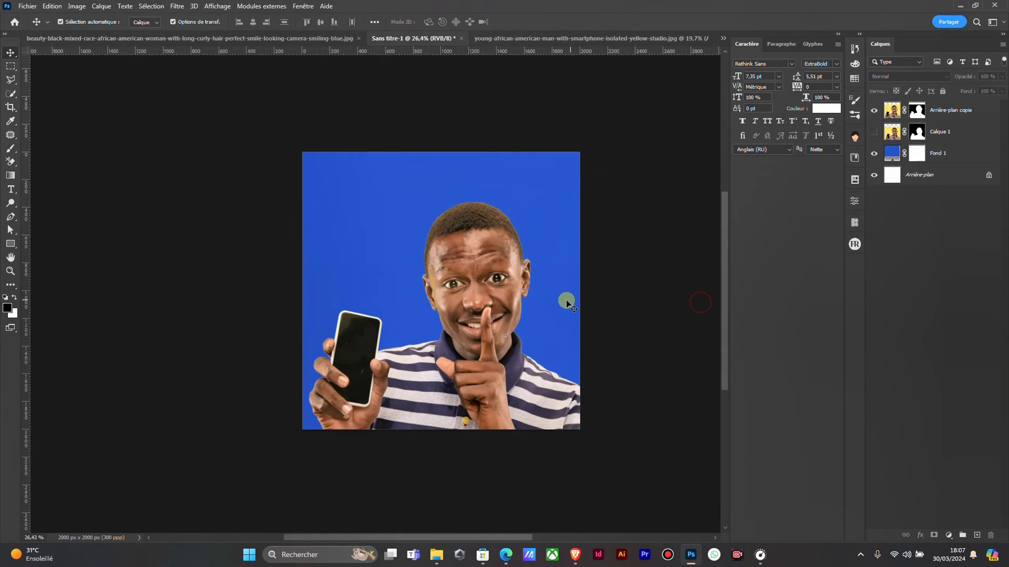
Examine the remaining cutout's temple, ear and jaw contour for yellow fringing against the blue background
scroll(517, 300, up, 3)
drag(330, 250, 443, 335)
scroll(440, 271, down, 3)
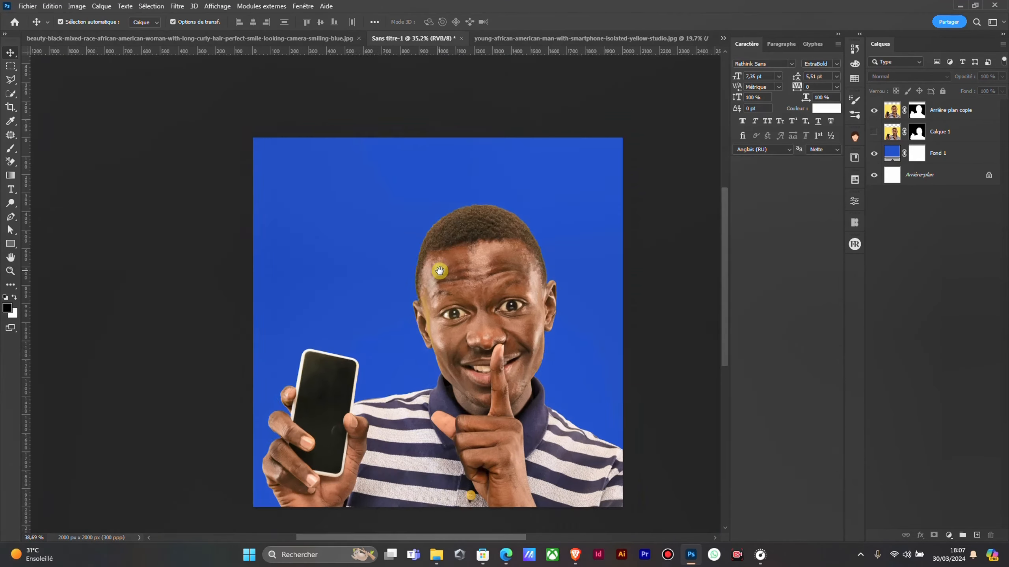
scroll(440, 271, up, 4)
scroll(439, 234, down, 2)
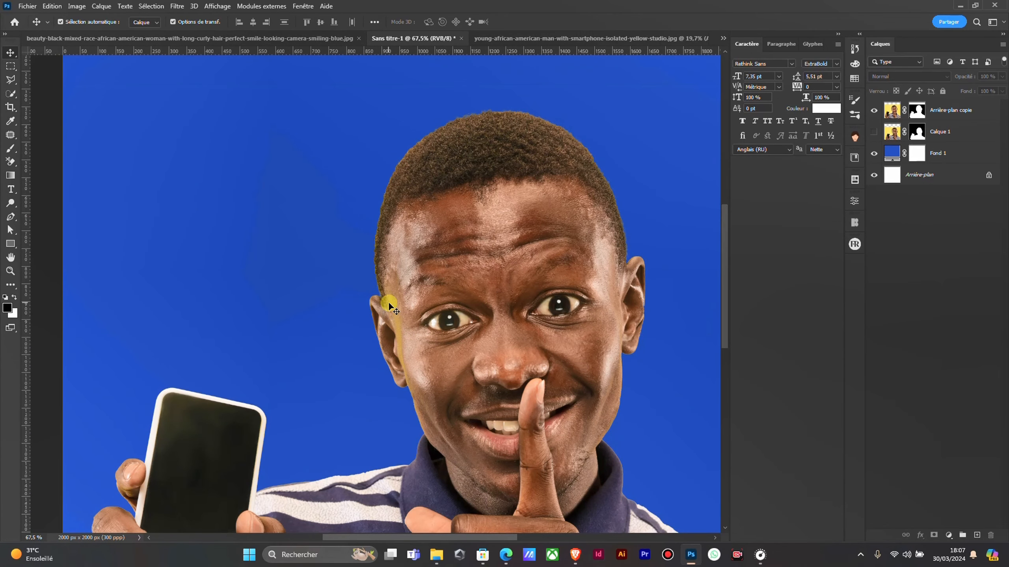
scroll(389, 304, up, 3)
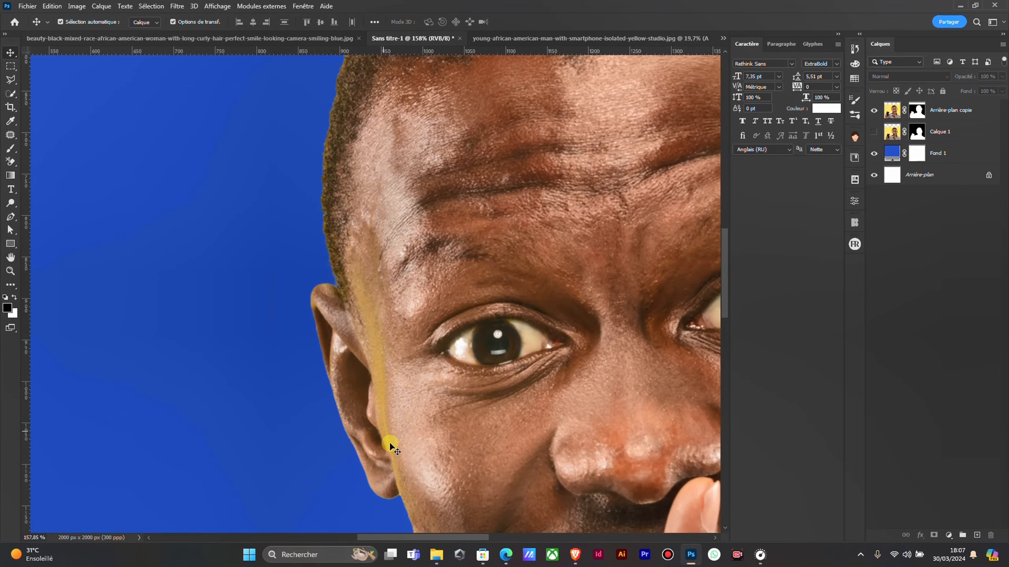
scroll(381, 362, down, 4)
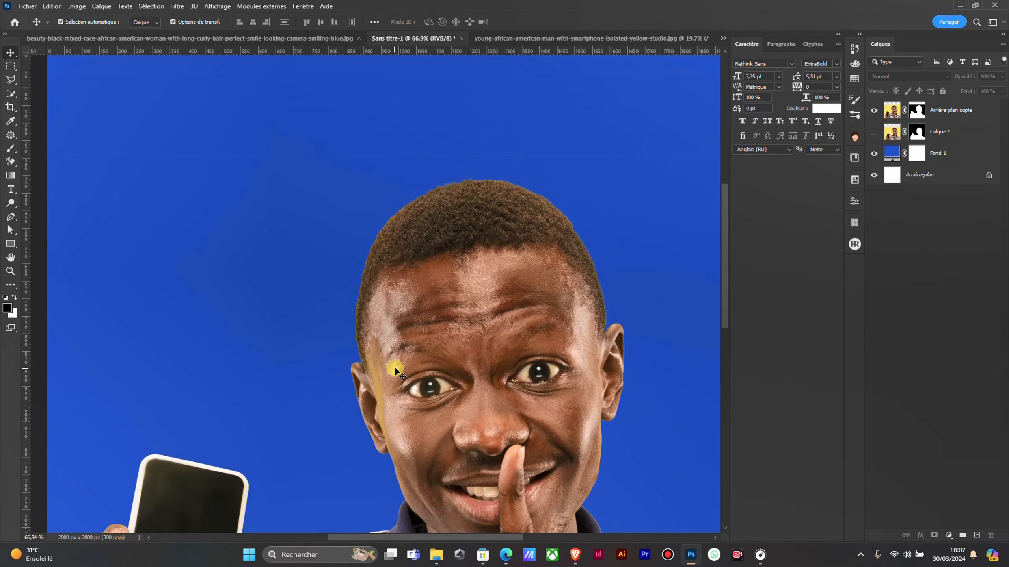
scroll(381, 222, up, 3)
scroll(365, 233, up, 2)
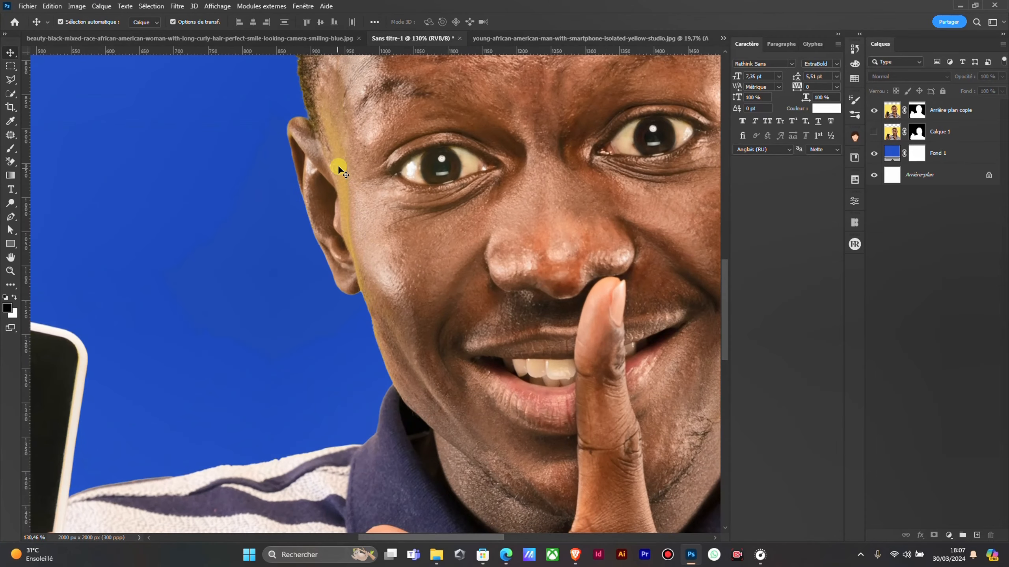
scroll(382, 341, down, 3)
scroll(396, 329, up, 1)
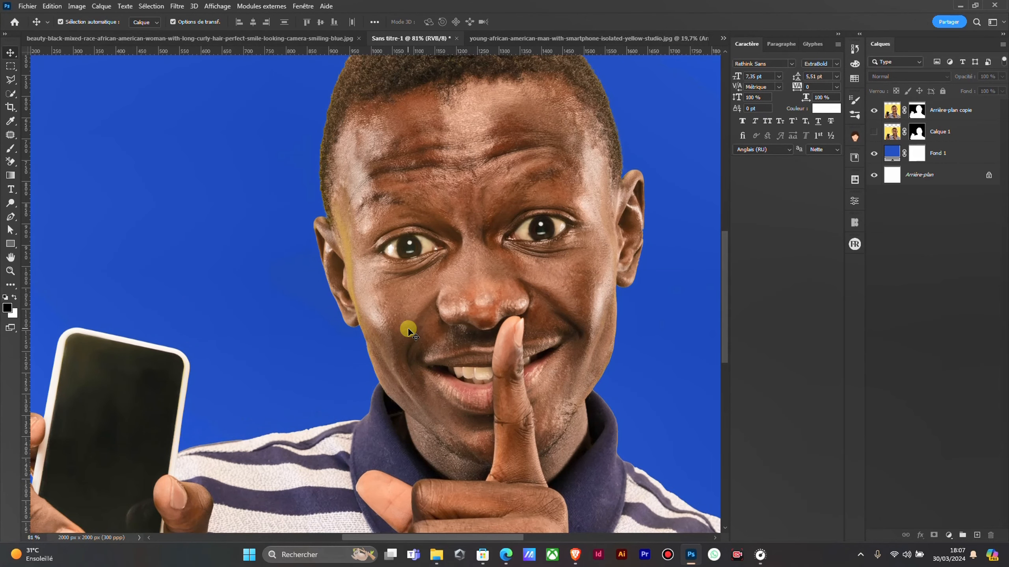
scroll(417, 333, down, 1)
scroll(430, 342, up, 7)
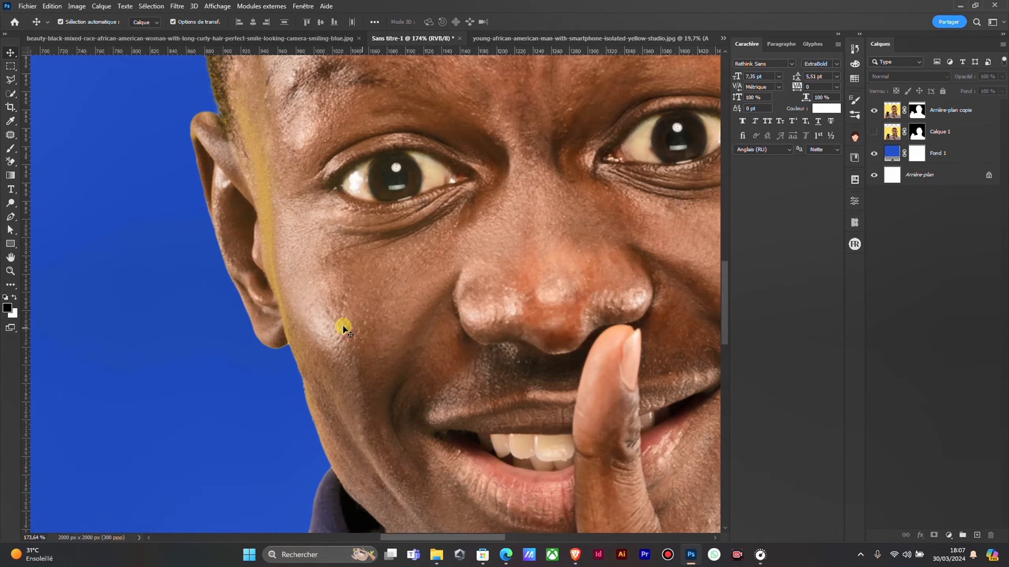
scroll(317, 195, up, 2)
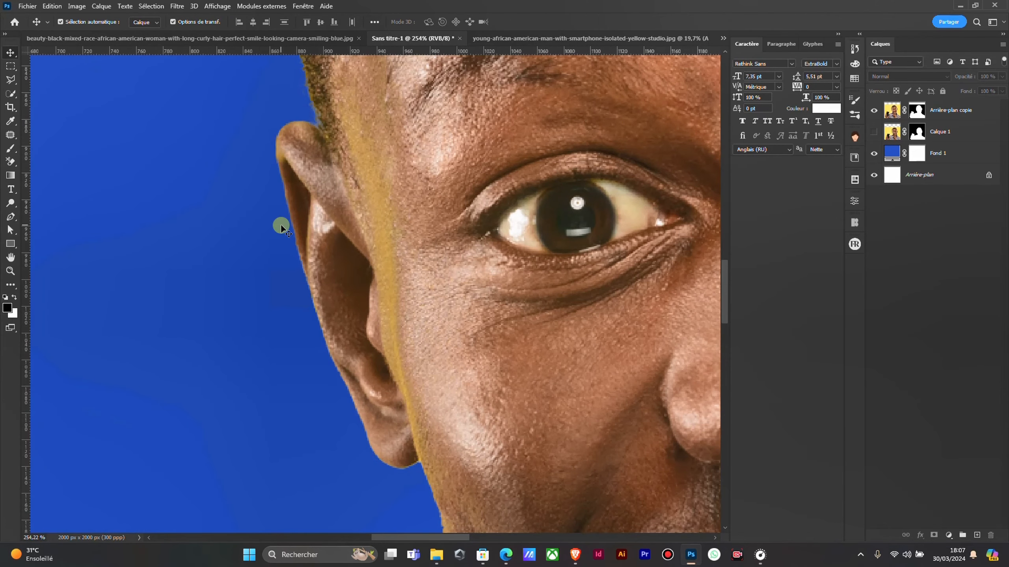
scroll(317, 179, down, 3)
scroll(321, 182, up, 2)
scroll(338, 201, down, 1)
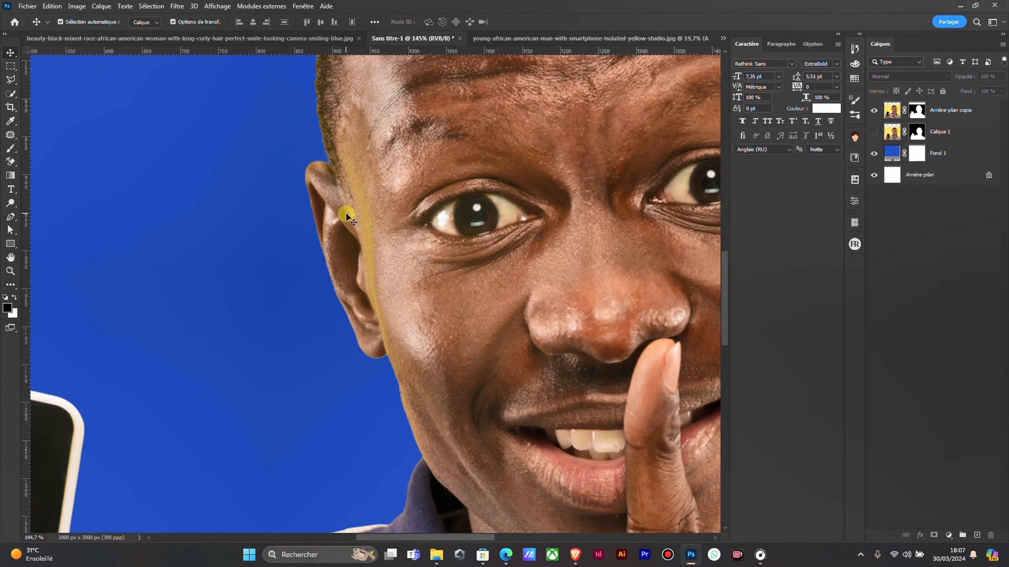
scroll(357, 198, up, 2)
scroll(381, 314, down, 3)
scroll(366, 302, up, 3)
scroll(366, 302, down, 5)
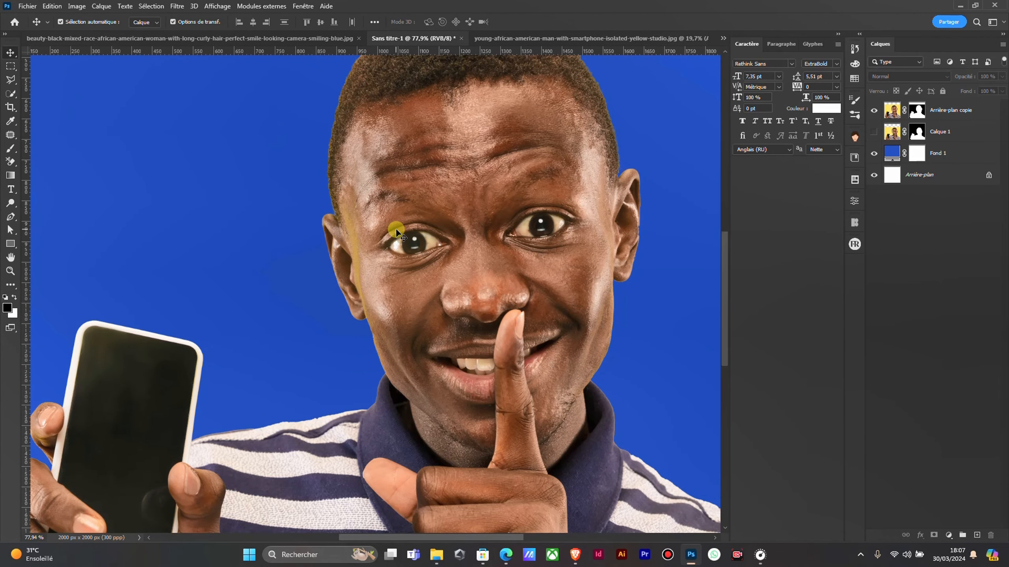
scroll(395, 228, down, 3)
scroll(409, 228, up, 2)
Switch to the open photo of the curly-haired woman
click(253, 38)
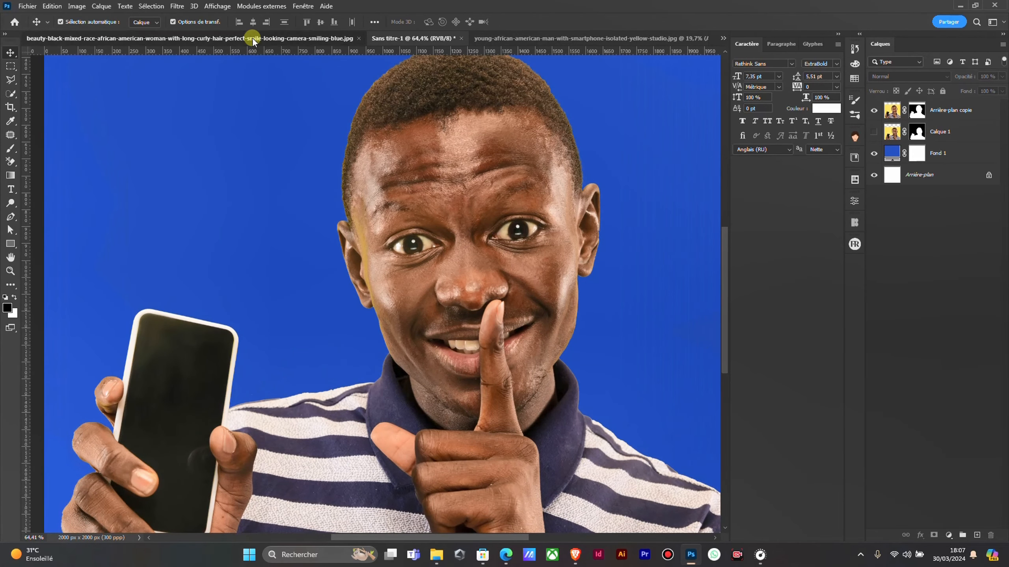
scroll(394, 234, down, 2)
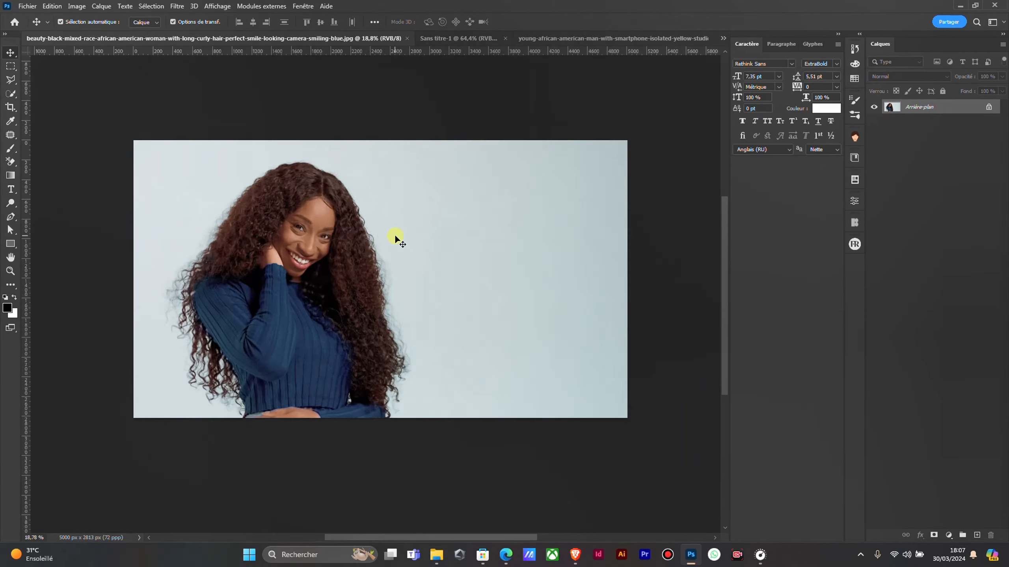
scroll(394, 234, up, 2)
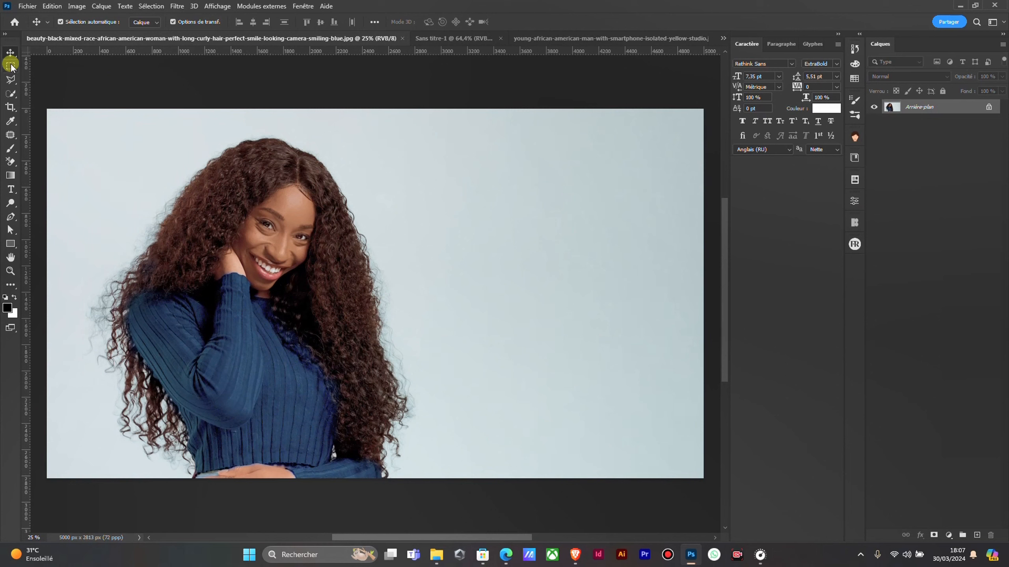
Erase a few thin test strokes in the empty background beside the woman with the Background Eraser tool
click(8, 163)
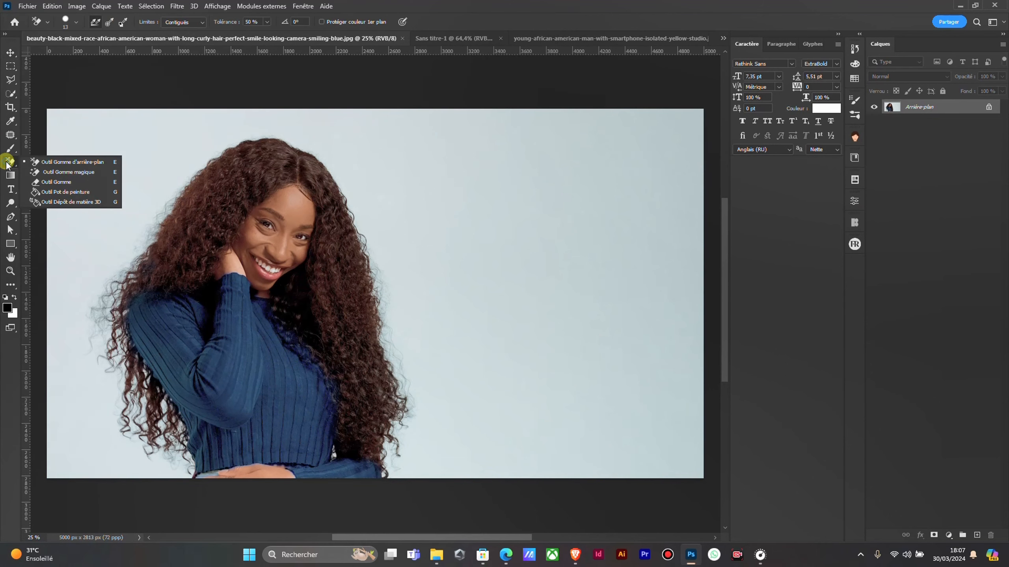
click(81, 158)
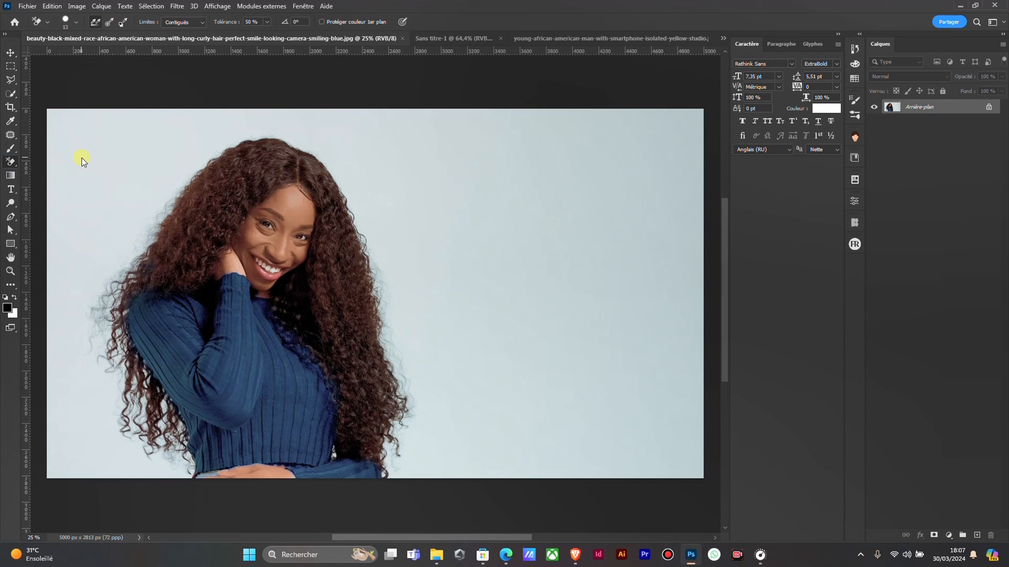
click(606, 177)
click(552, 195)
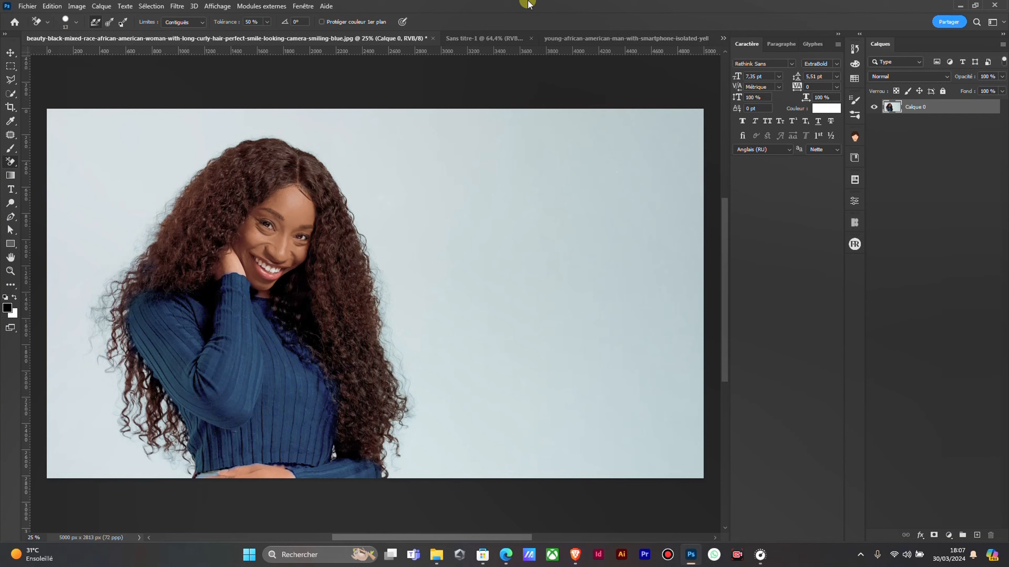
drag(481, 150, 508, 198)
Set the Background Eraser's size to 302 px and erase wide strokes across the empty background beside the woman
click(71, 23)
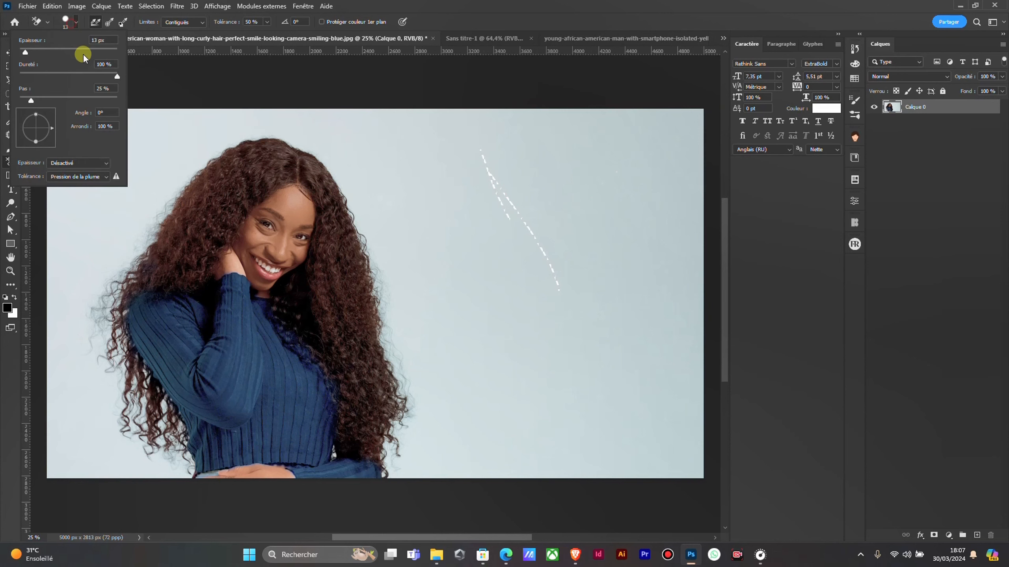
drag(81, 50, 97, 50)
drag(41, 76, 42, 77)
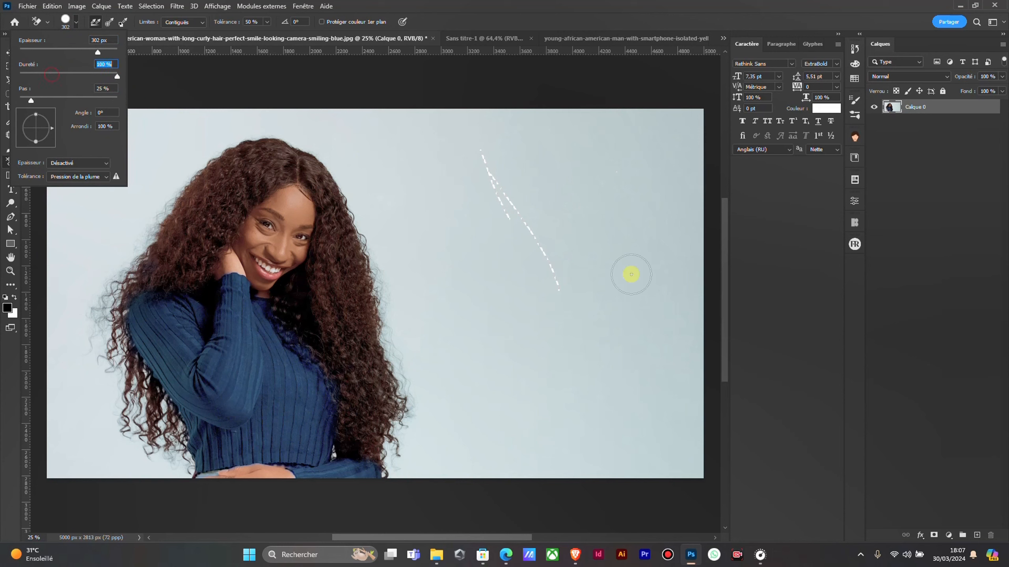
key(Return)
mouse_move(591, 176)
mouse_down()
mouse_move(517, 126)
mouse_move(392, 90)
mouse_move(567, 120)
mouse_move(665, 316)
mouse_up()
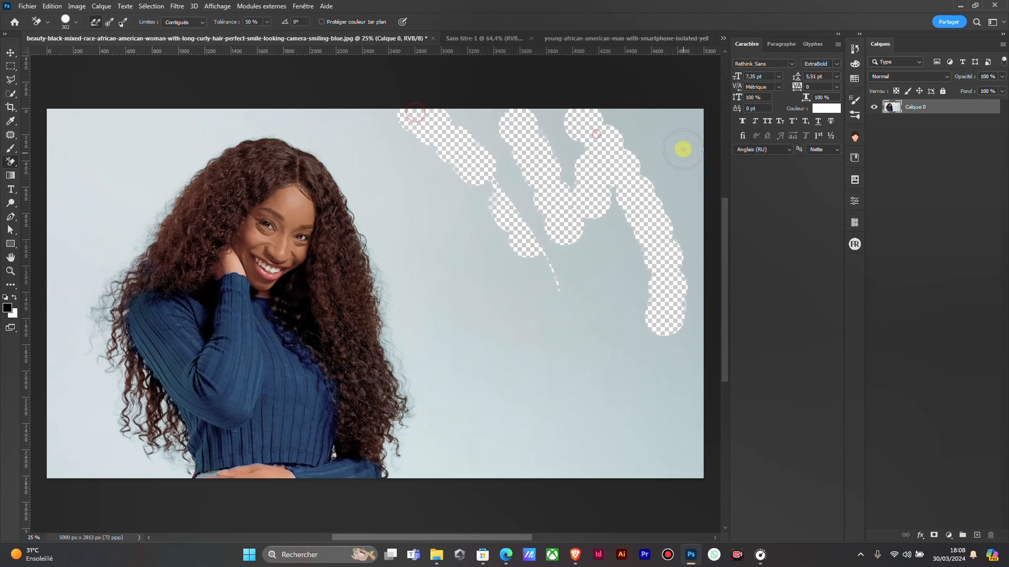
Remove the pale background around the woman with the Magic Eraser tool, including the leftover patch at the photo's upper edge
click(7, 163)
click(59, 187)
click(480, 274)
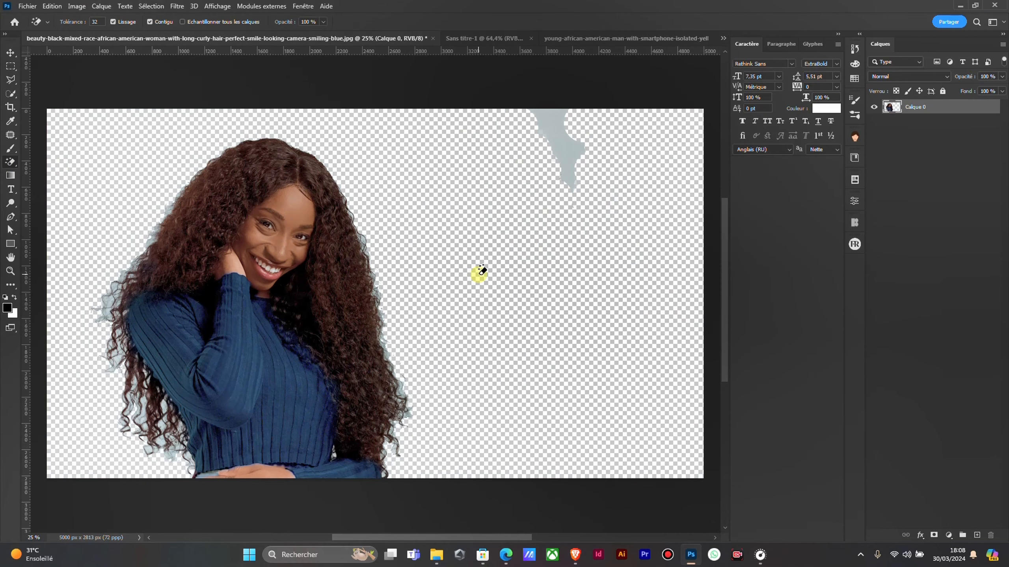
click(550, 118)
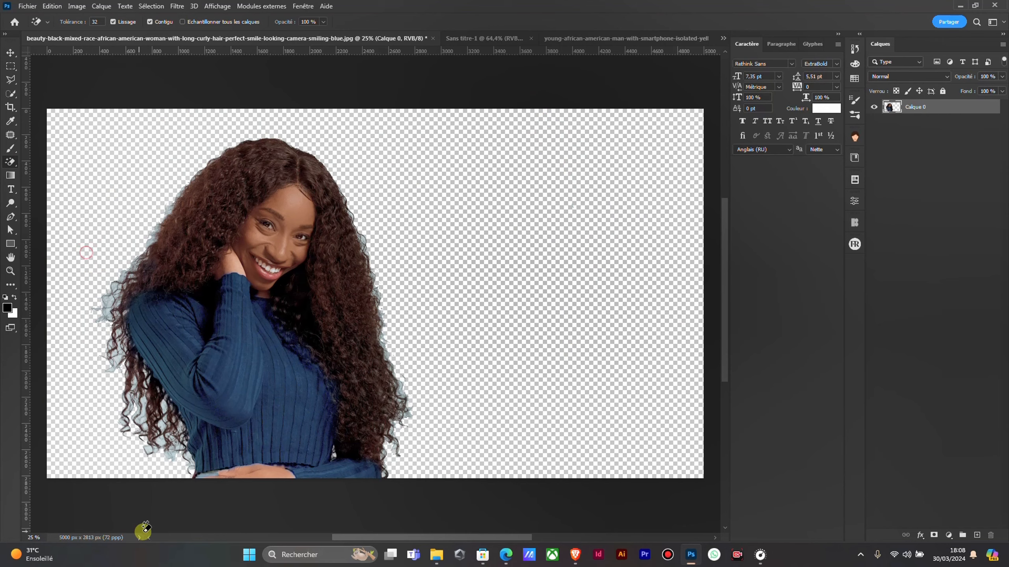
Examine the woman's curly hair edges for pale-blue background left between the strands after the Magic Eraser removal
scroll(187, 192, up, 5)
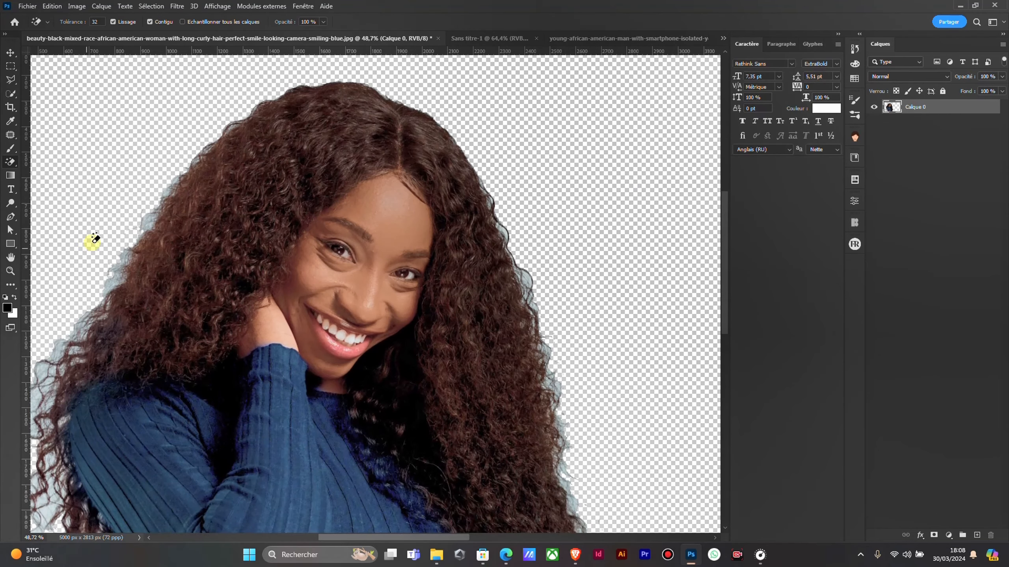
scroll(209, 280, up, 4)
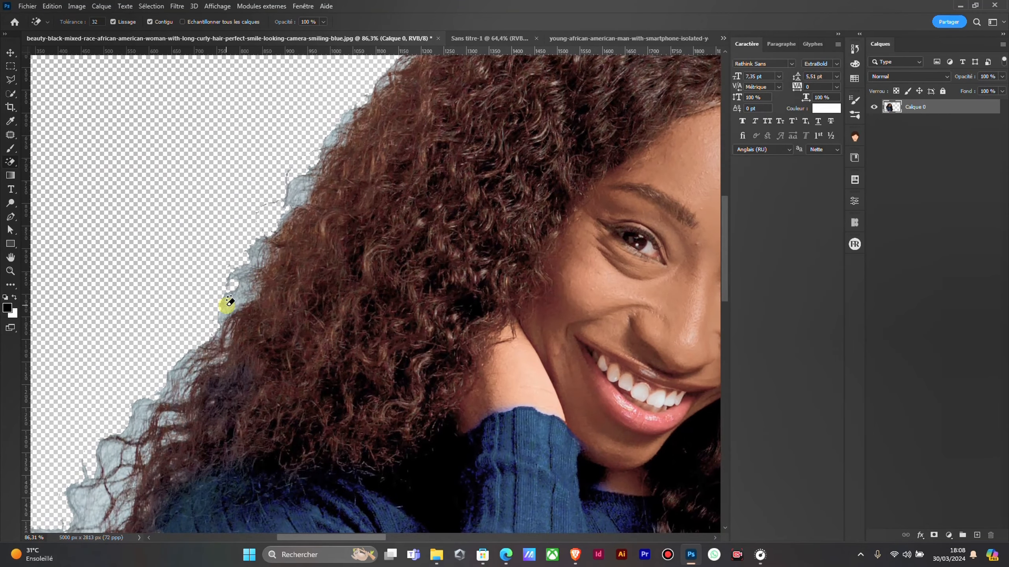
scroll(321, 235, down, 5)
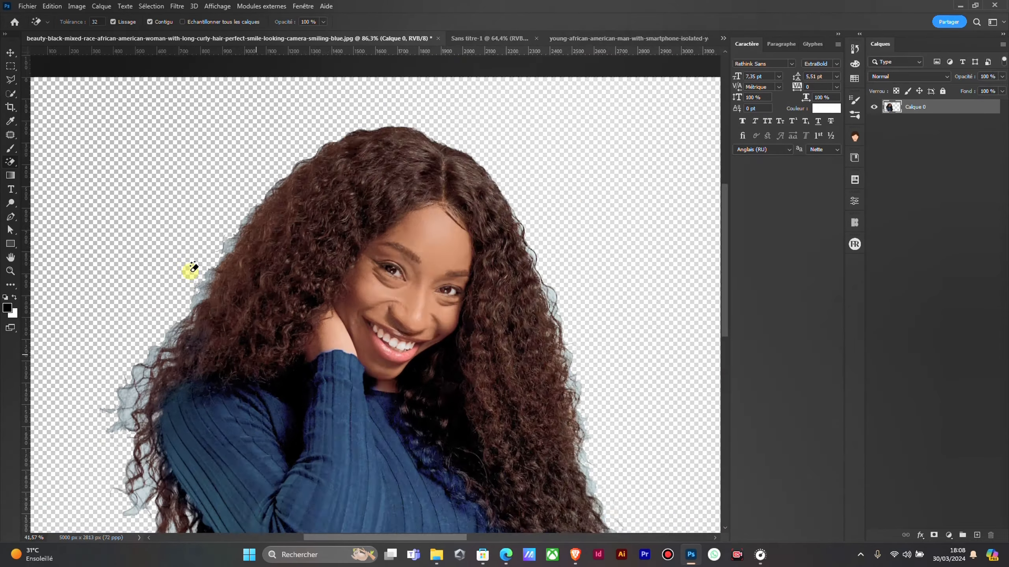
scroll(263, 238, up, 3)
scroll(263, 243, up, 4)
scroll(468, 176, down, 5)
scroll(397, 239, up, 4)
scroll(235, 165, down, 3)
scroll(274, 187, up, 4)
scroll(337, 221, up, 4)
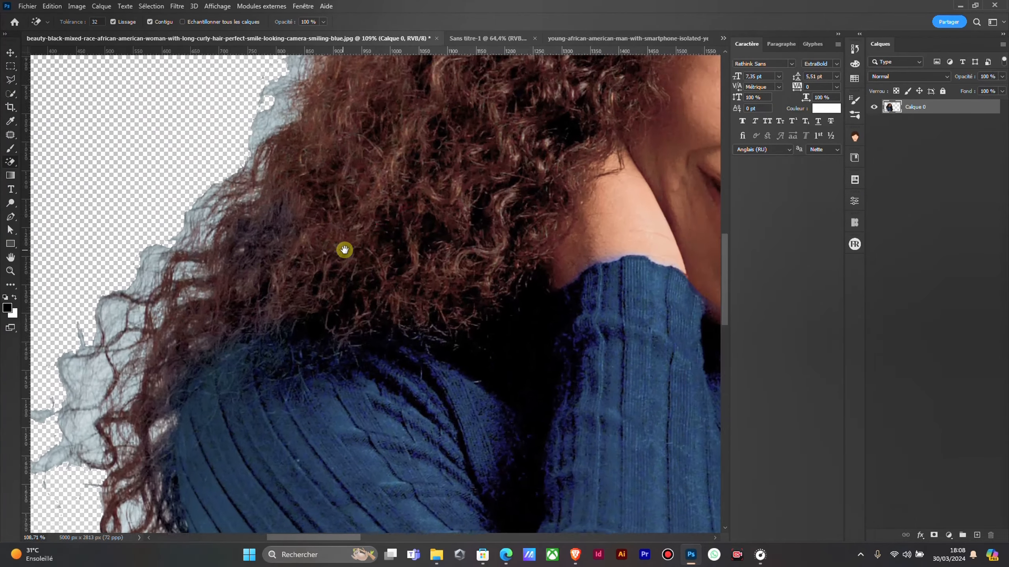
scroll(278, 234, down, 3)
scroll(212, 226, up, 3)
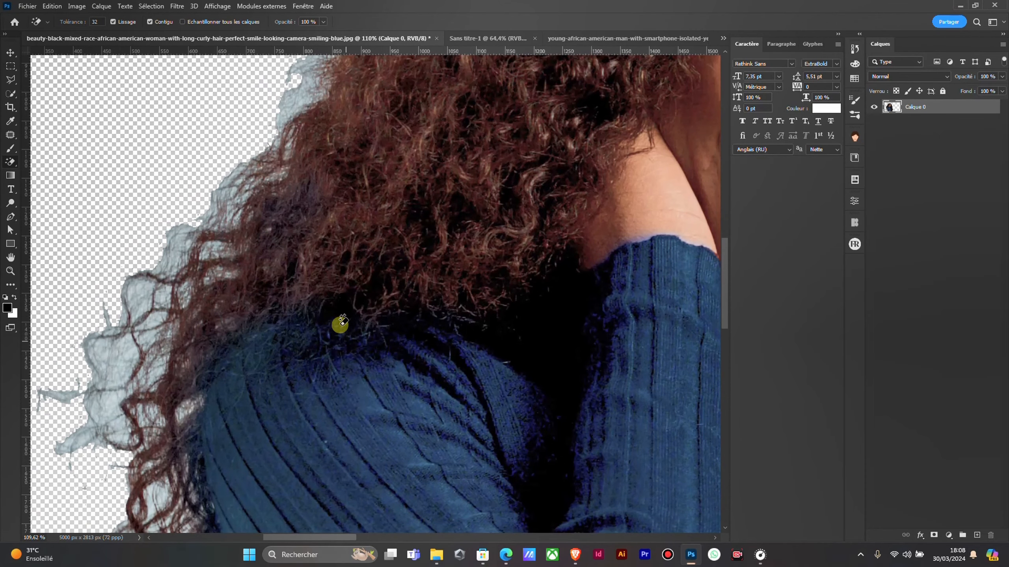
scroll(340, 324, down, 5)
scroll(275, 329, up, 4)
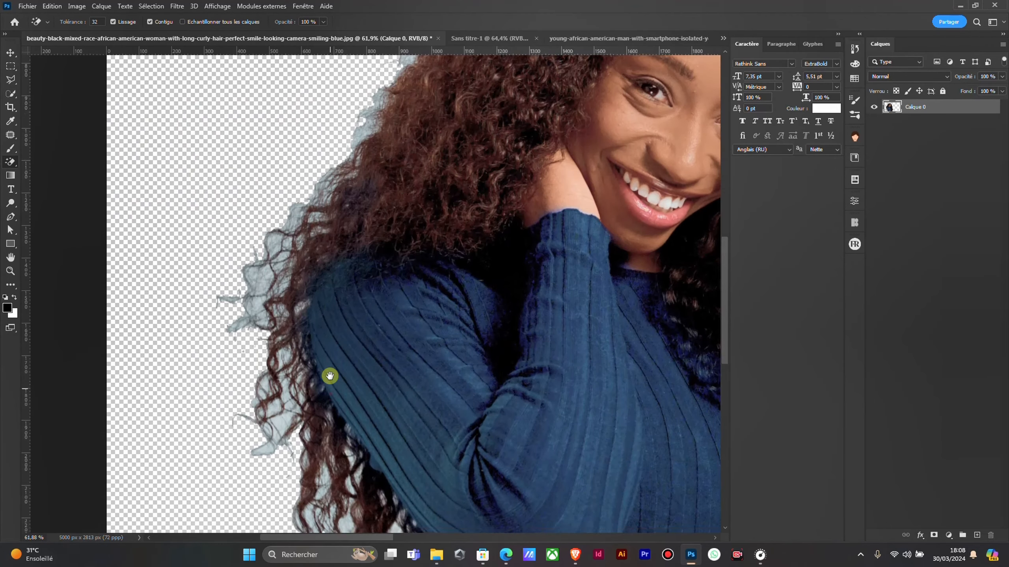
drag(330, 376, 306, 221)
scroll(275, 281, up, 3)
drag(431, 179, 360, 383)
drag(421, 205, 256, 383)
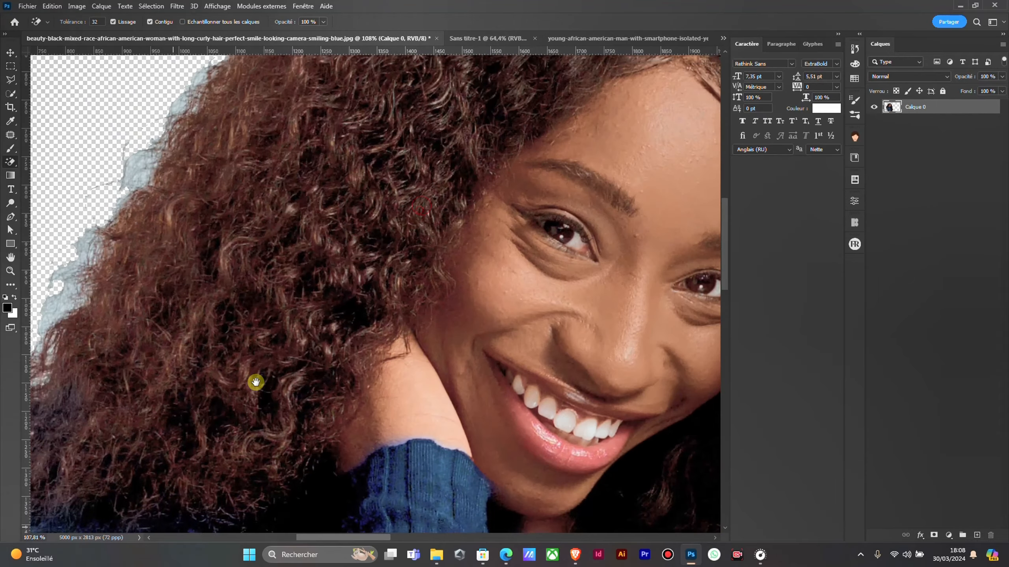
drag(452, 236, 376, 357)
scroll(371, 269, down, 6)
scroll(351, 268, up, 2)
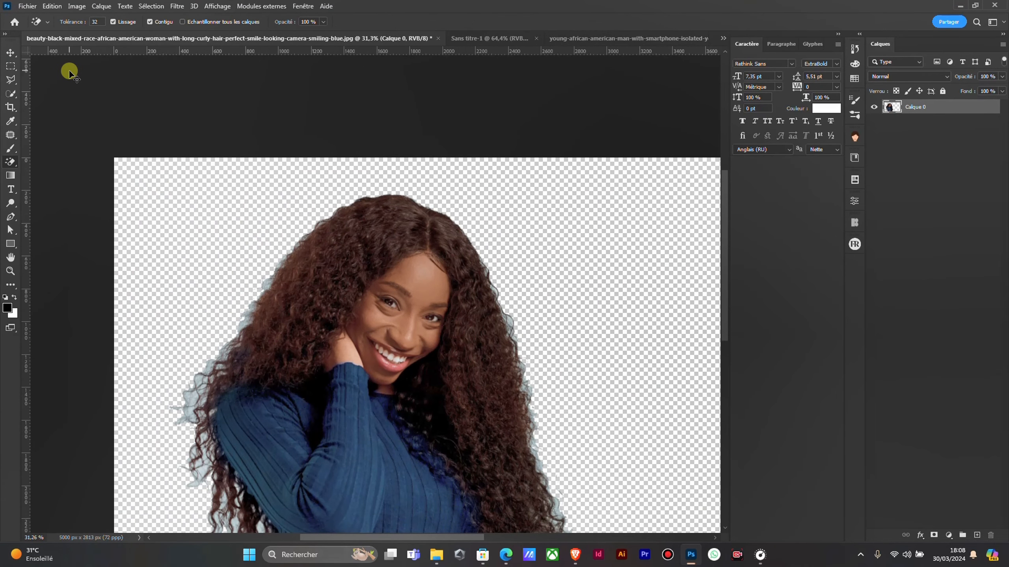
Undo the Magic Eraser and Background Eraser strokes to restore the background of the woman's photo
key(ctrl+z)
key(ctrl+z)
key(ctrl+z)
scroll(273, 167, down, 3)
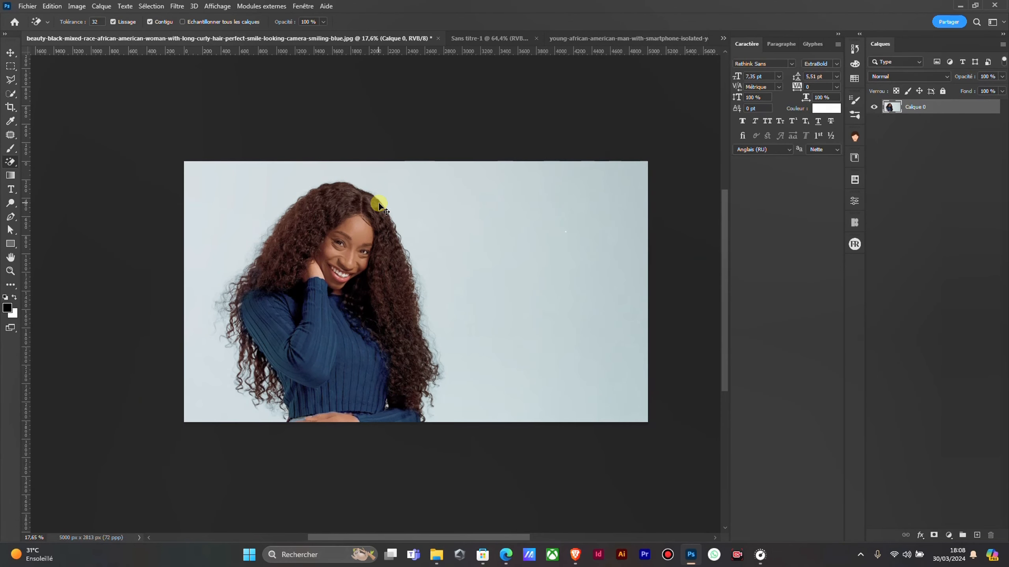
scroll(349, 209, up, 1)
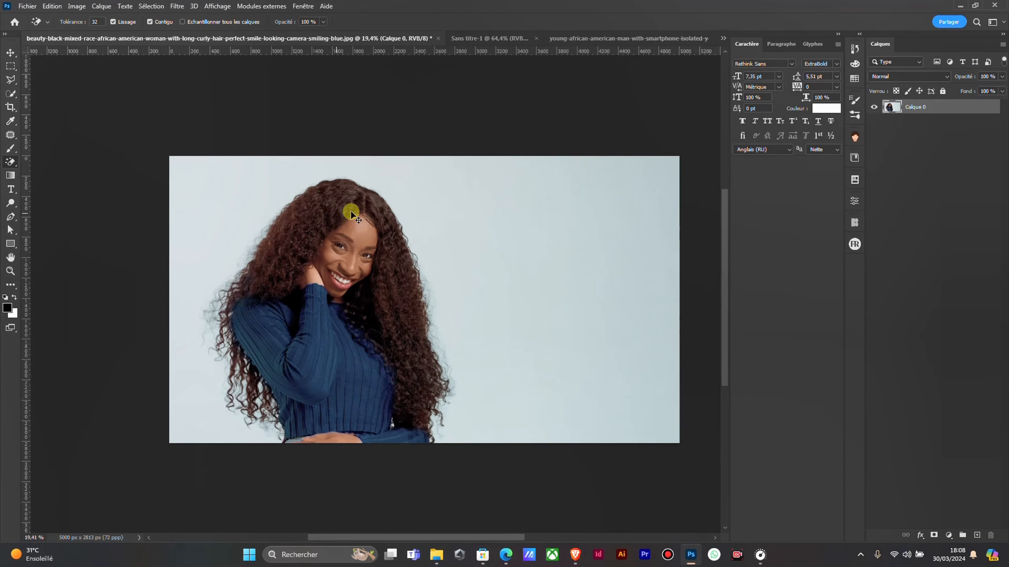
Activate the standard Pen tool on the curly-haired woman's photo
scroll(350, 209, down, 2)
scroll(350, 210, up, 4)
click(11, 218)
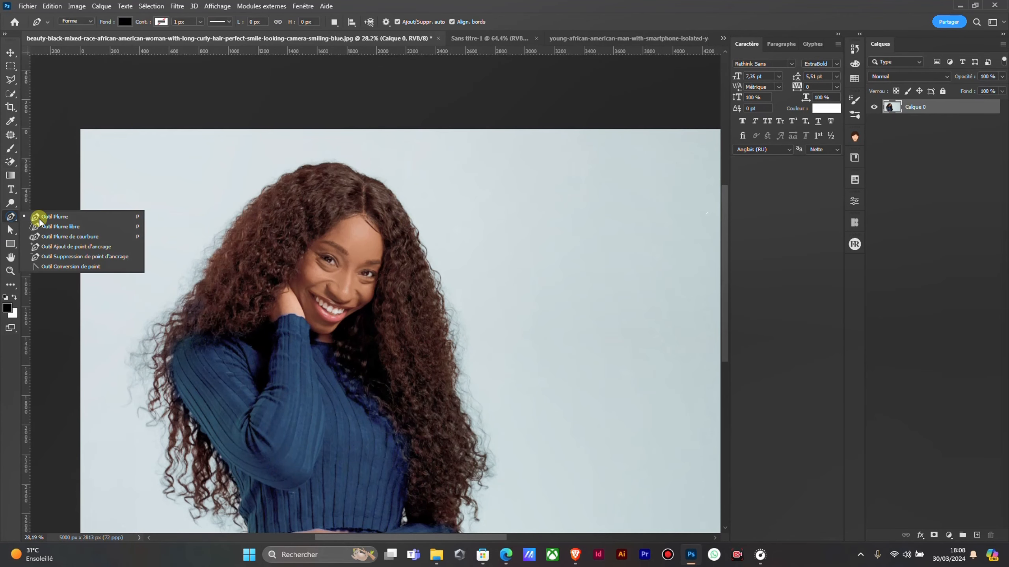
click(88, 220)
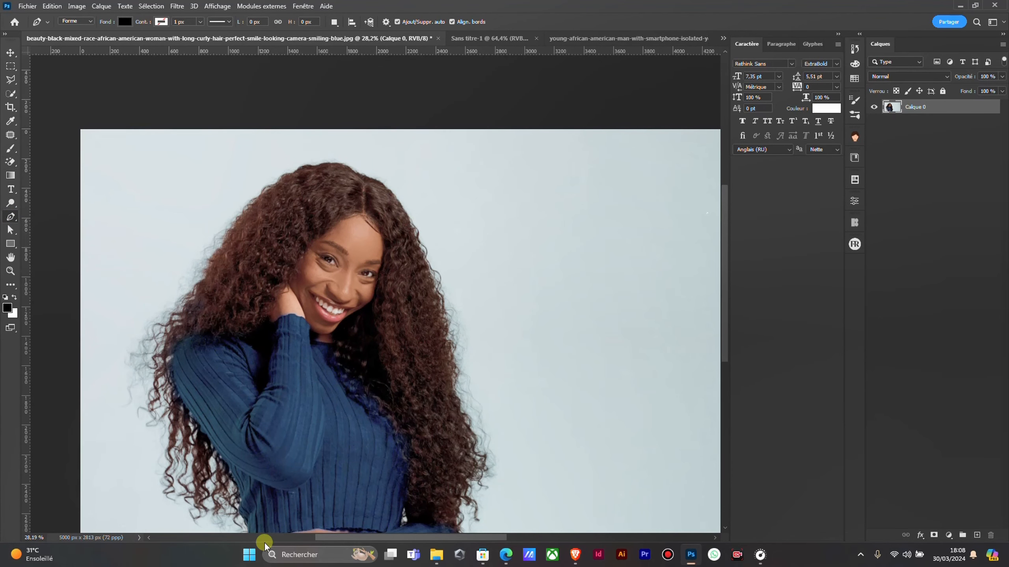
Examine the woman's outline up close, including the fine curls, the blue sweater and the lower edge of the photo
scroll(241, 466, down, 1)
scroll(248, 461, up, 3)
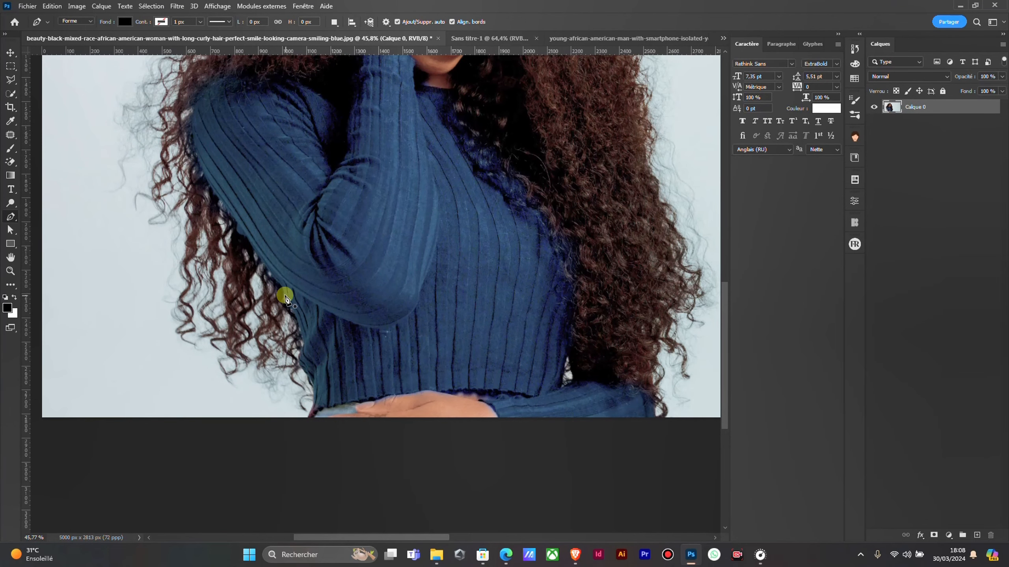
scroll(314, 283, down, 1)
scroll(314, 282, down, 1)
scroll(521, 241, down, 1)
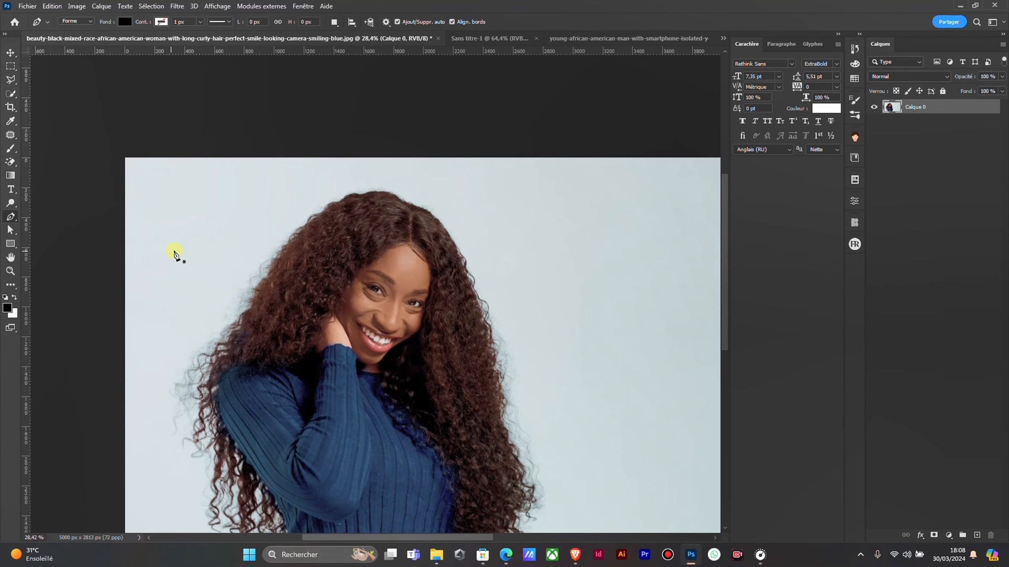
scroll(266, 247, down, 1)
scroll(266, 248, up, 1)
scroll(354, 250, up, 1)
scroll(357, 253, down, 1)
scroll(358, 253, up, 1)
scroll(353, 248, down, 1)
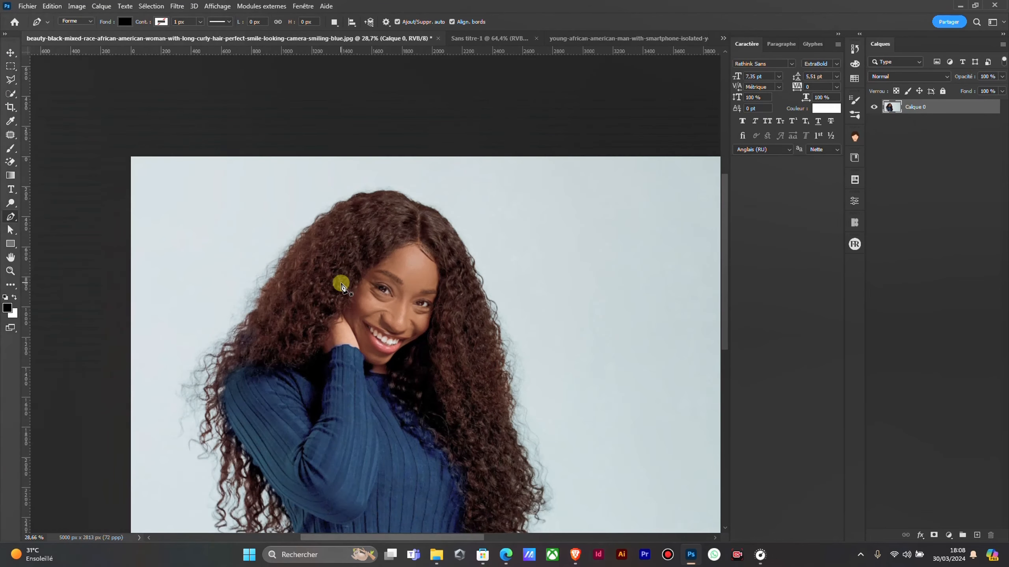
scroll(340, 284, up, 1)
scroll(333, 306, up, 1)
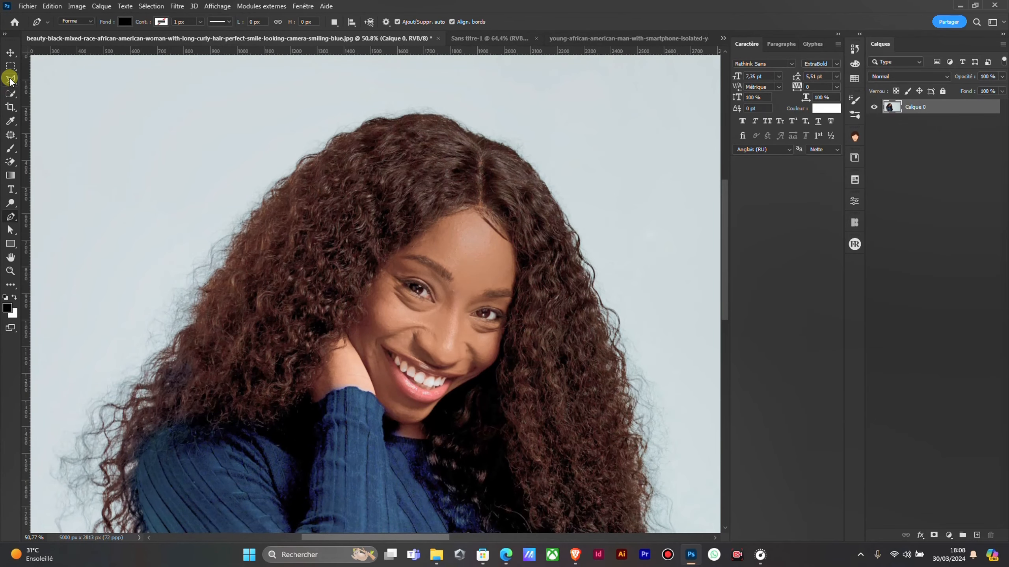
scroll(505, 185, down, 2)
scroll(468, 200, up, 3)
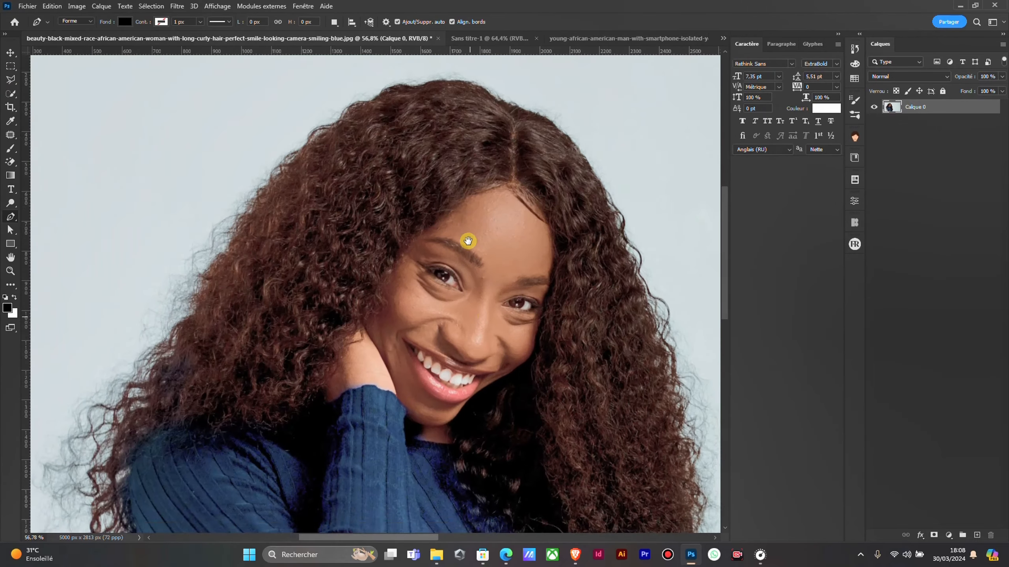
drag(466, 310, 451, 120)
scroll(395, 278, up, 2)
scroll(394, 243, down, 4)
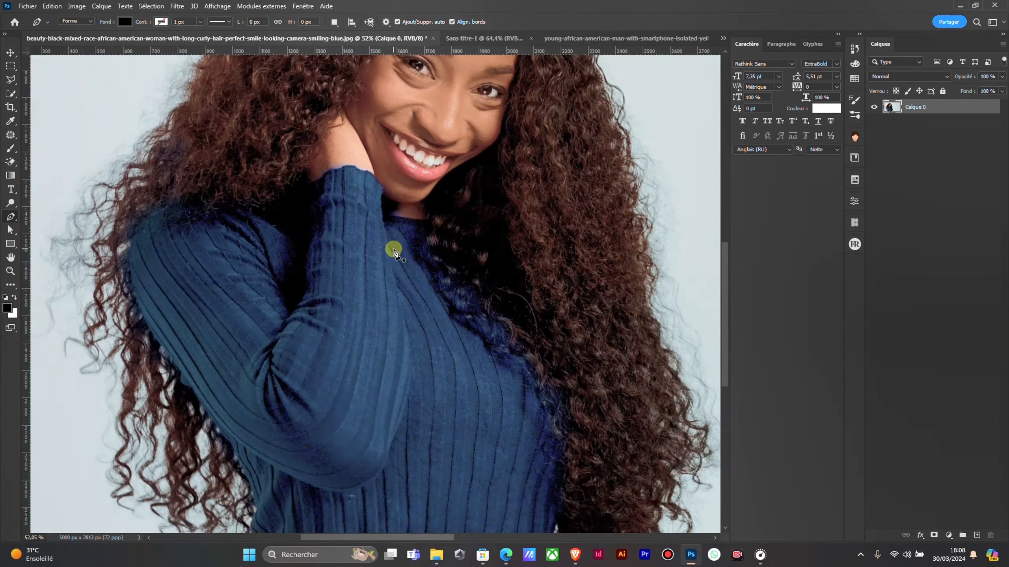
scroll(395, 249, up, 1)
drag(417, 169, 368, 179)
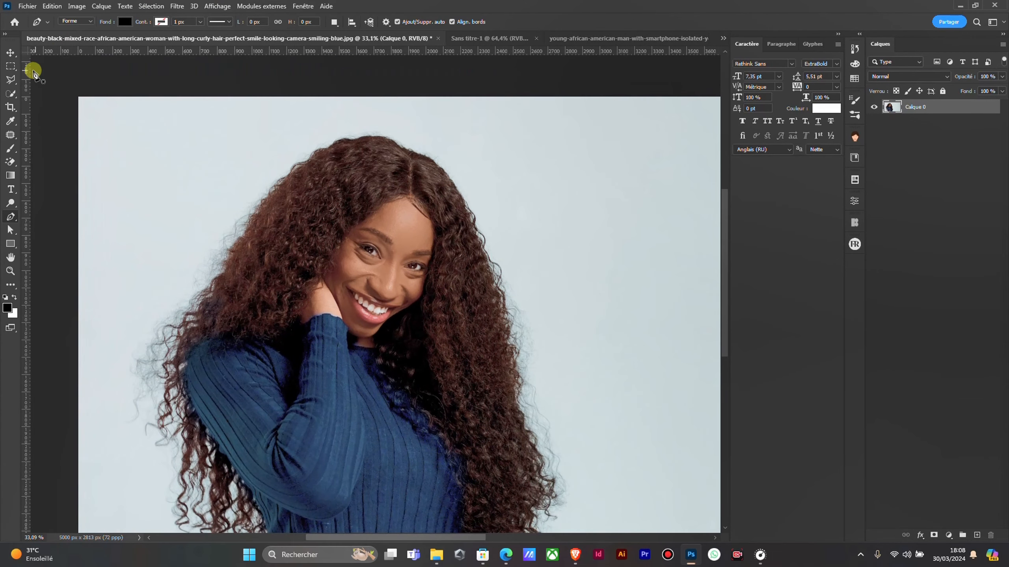
Open the Color Range selection for the woman's photo and keep Pipette as the selection mode
click(10, 66)
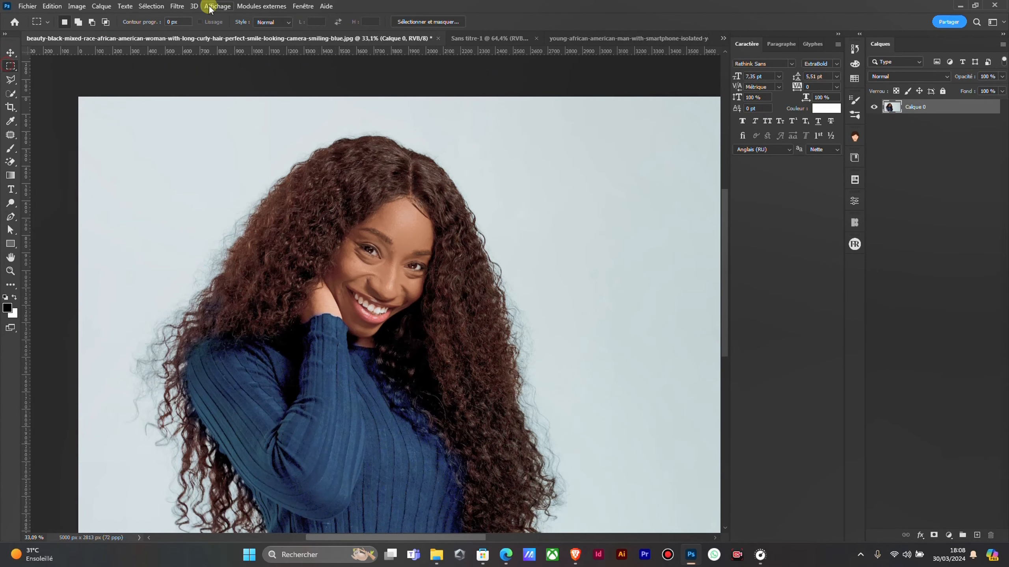
click(152, 6)
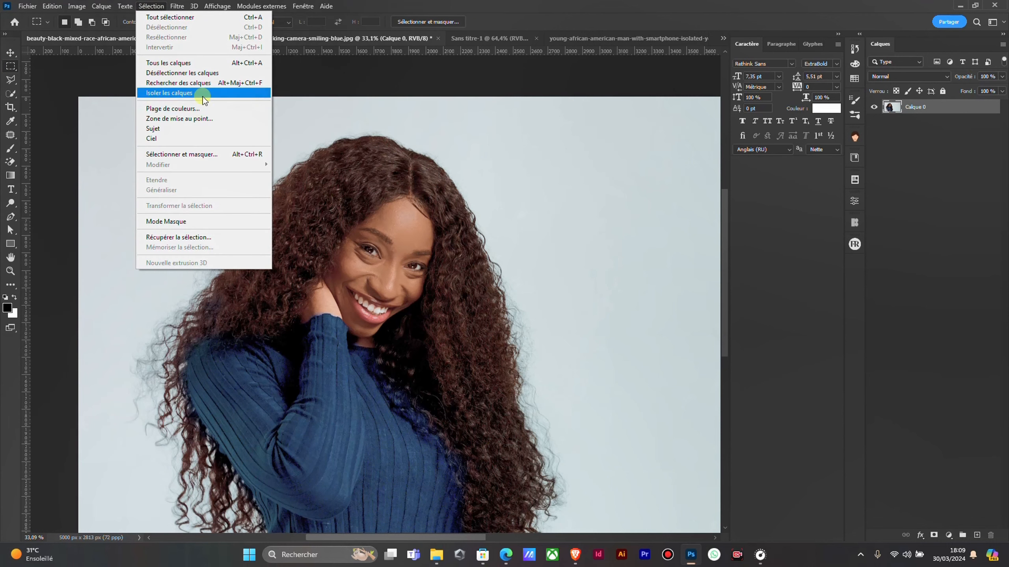
click(183, 110)
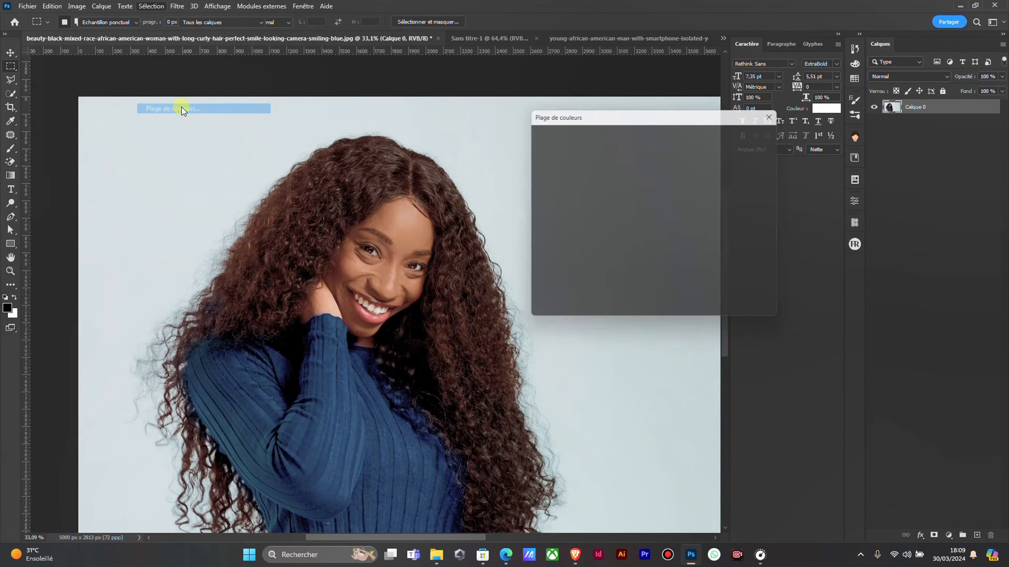
scroll(424, 167, down, 2)
scroll(480, 165, up, 2)
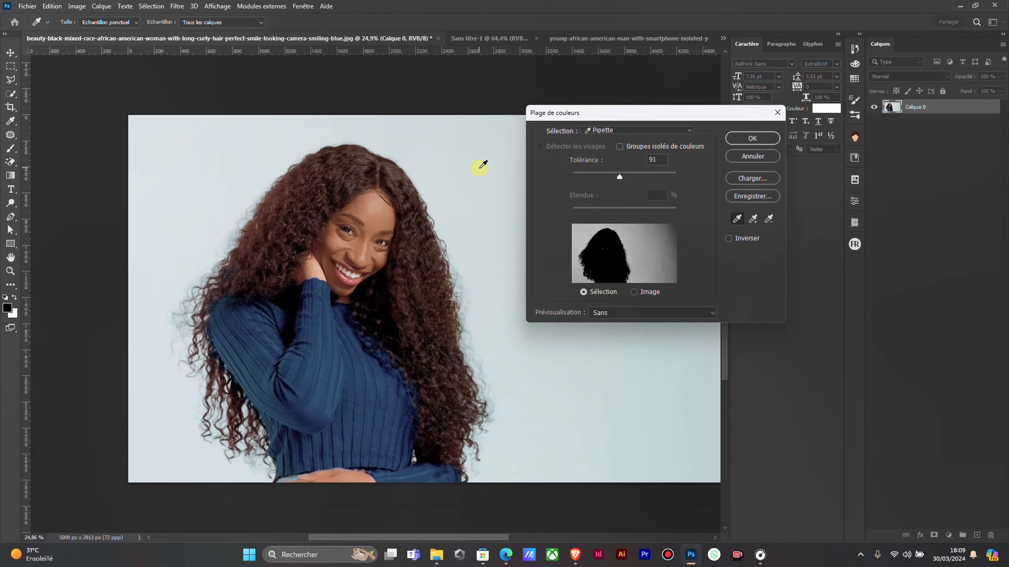
click(596, 131)
click(603, 139)
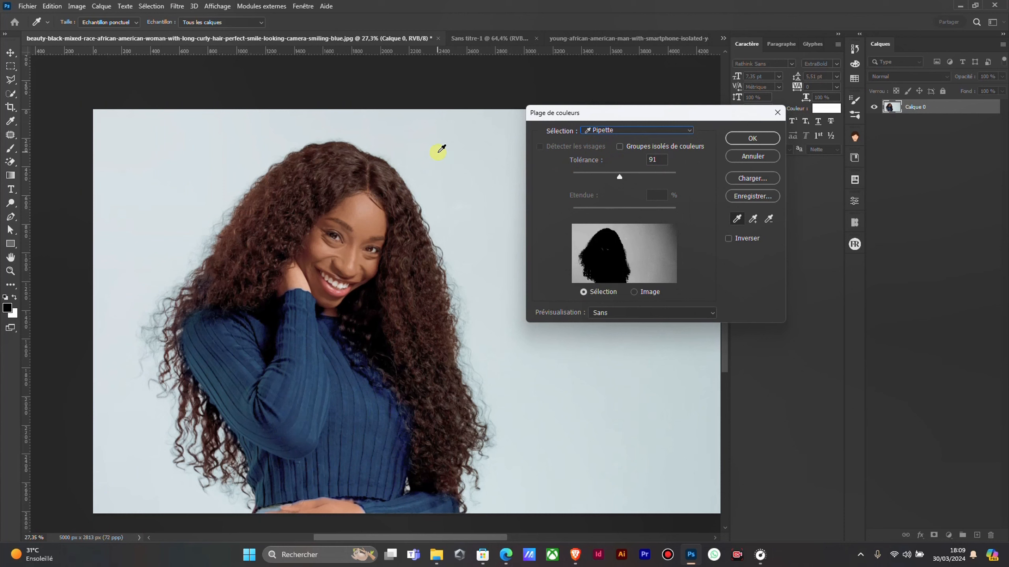
Sample several background colours around the woman's hair edges to compare how well the colour range isolates her
click(430, 195)
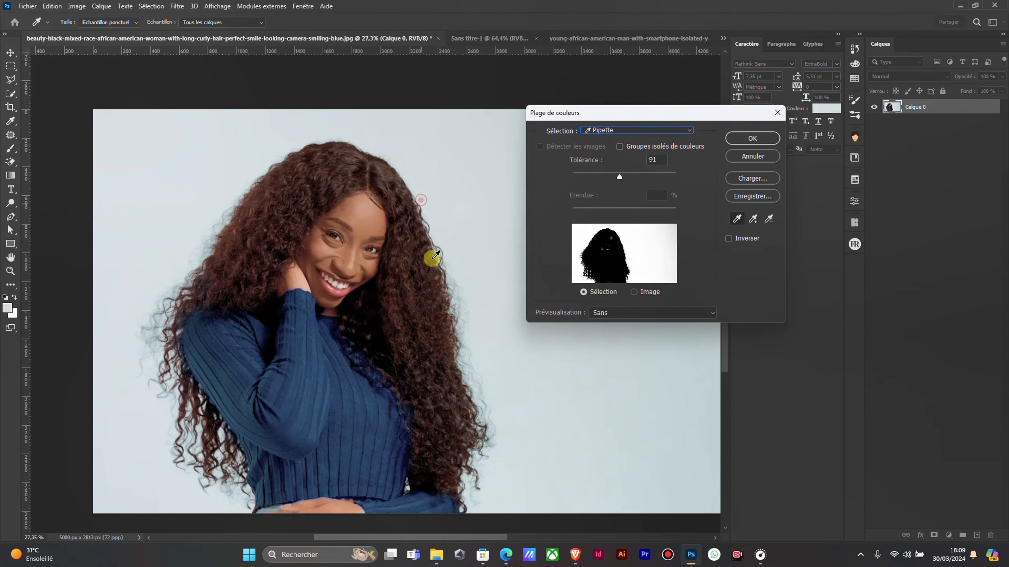
click(161, 317)
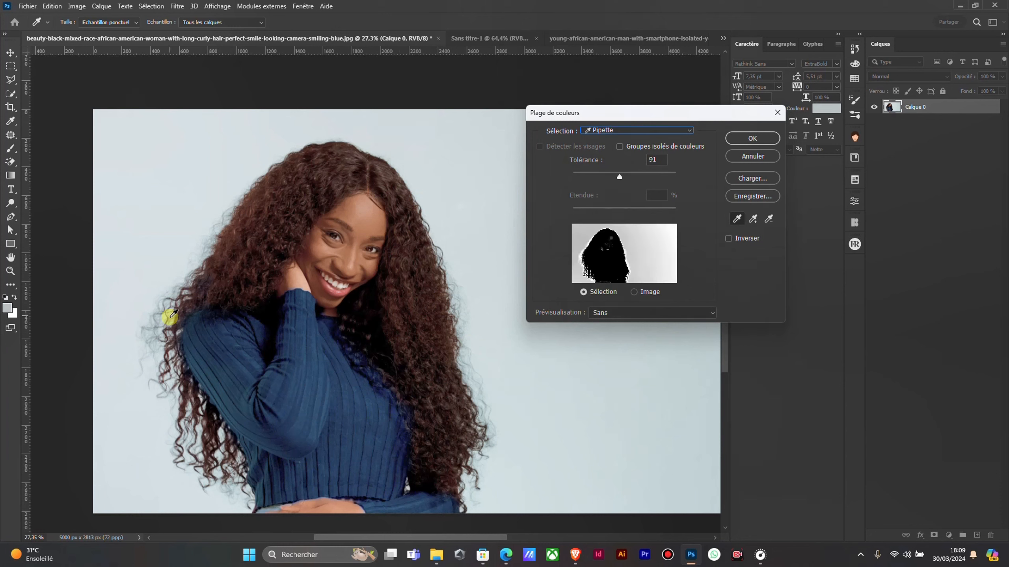
click(173, 352)
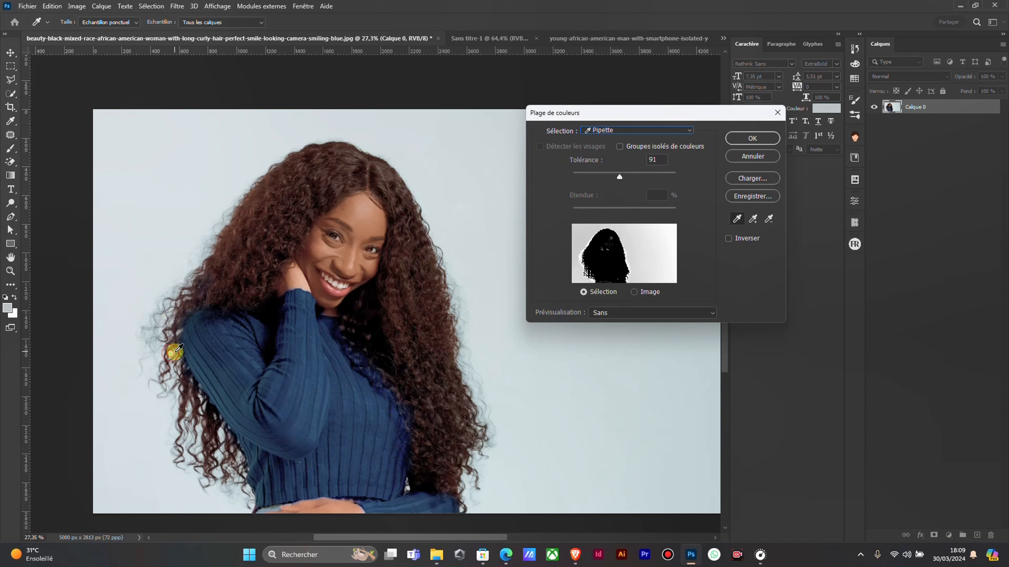
click(175, 349)
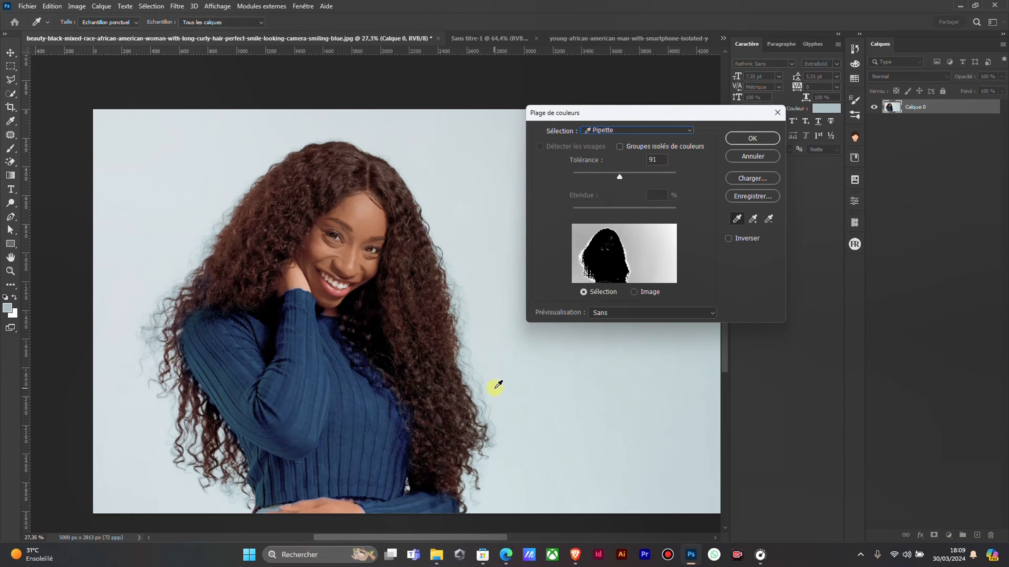
click(207, 255)
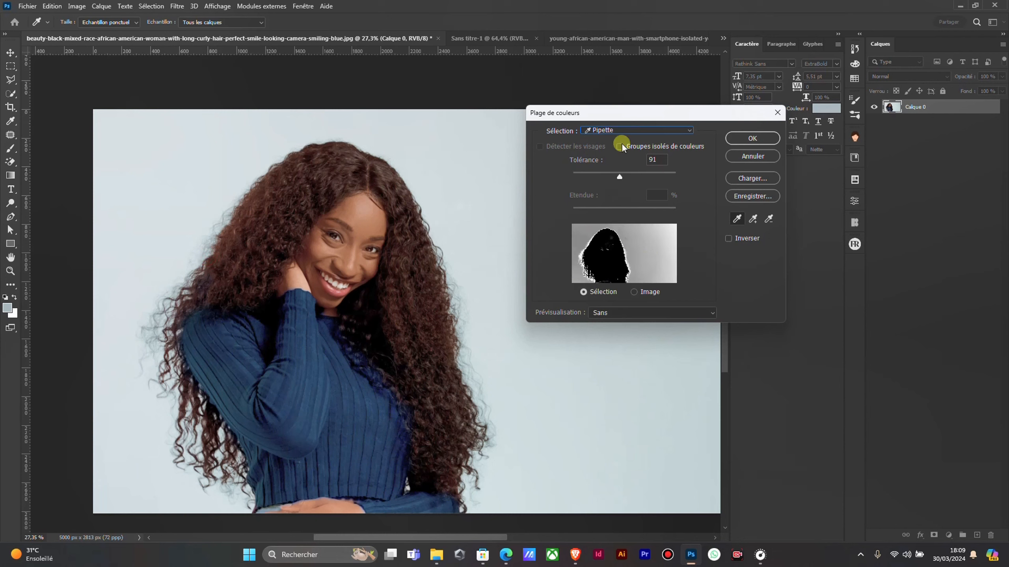
Set the Color Range tolerance to 81 and select the pale background by sampling it beside the woman's hair
drag(636, 175, 615, 175)
click(250, 197)
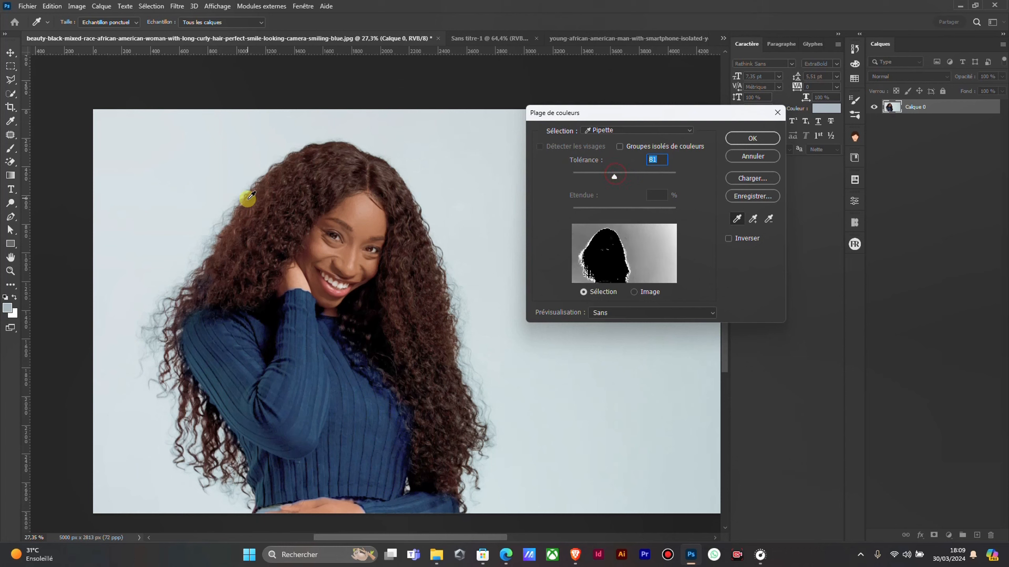
click(456, 224)
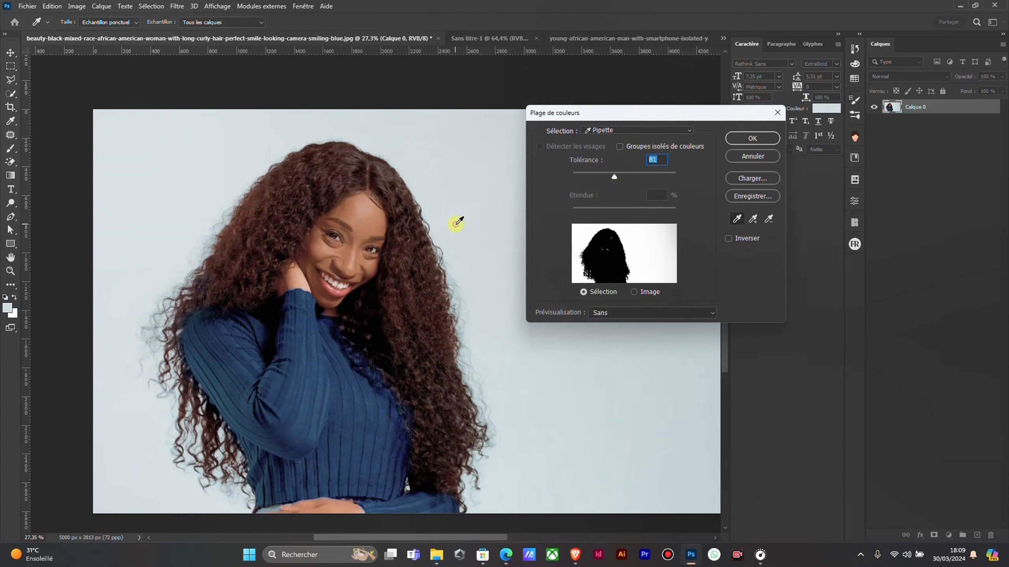
click(750, 140)
key(m)
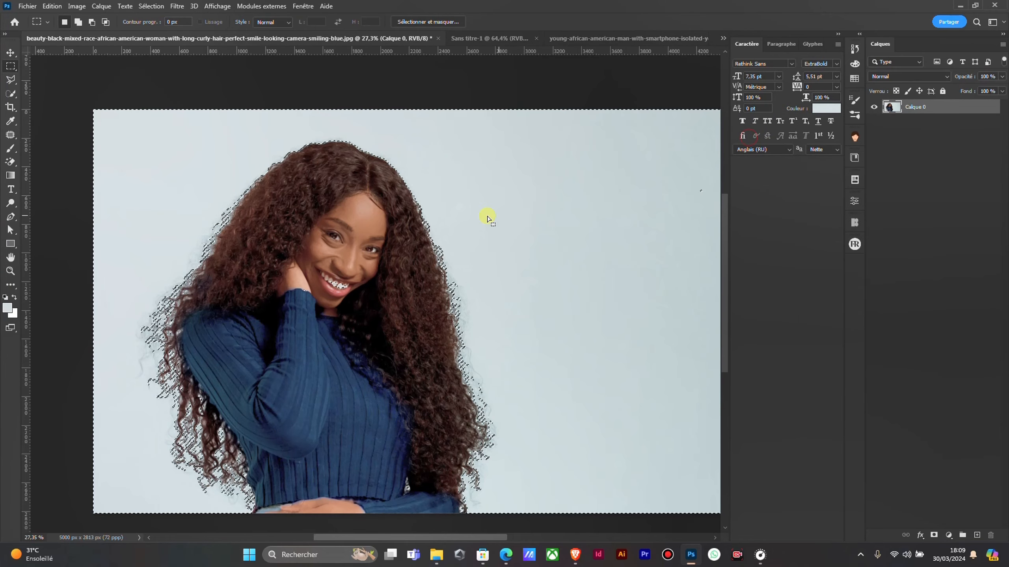
Add a layer mask to Calque 0 from the background selection and invert it to keep only the woman
scroll(408, 228, up, 2)
scroll(381, 162, down, 4)
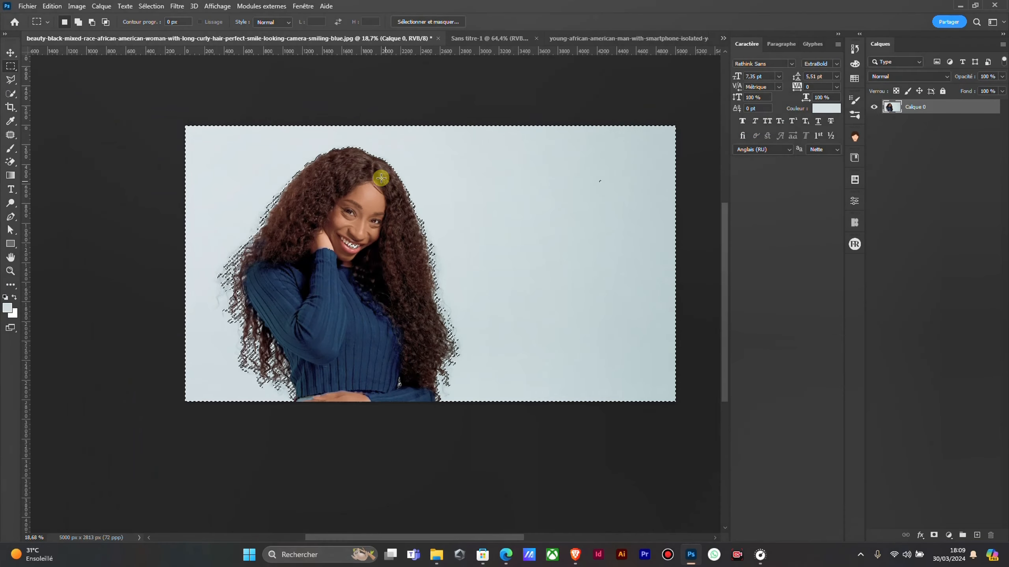
scroll(432, 166, up, 1)
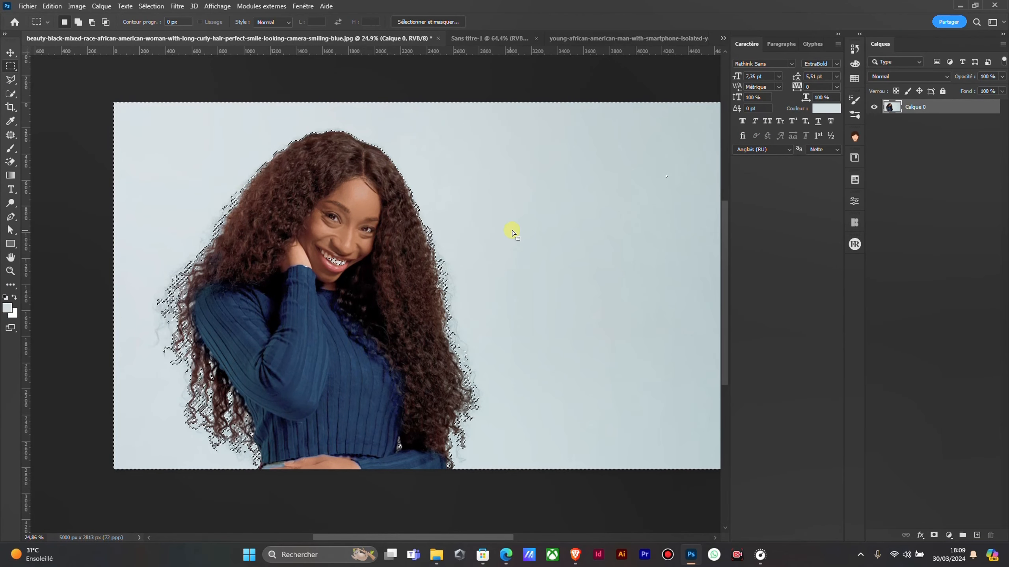
scroll(513, 230, down, 1)
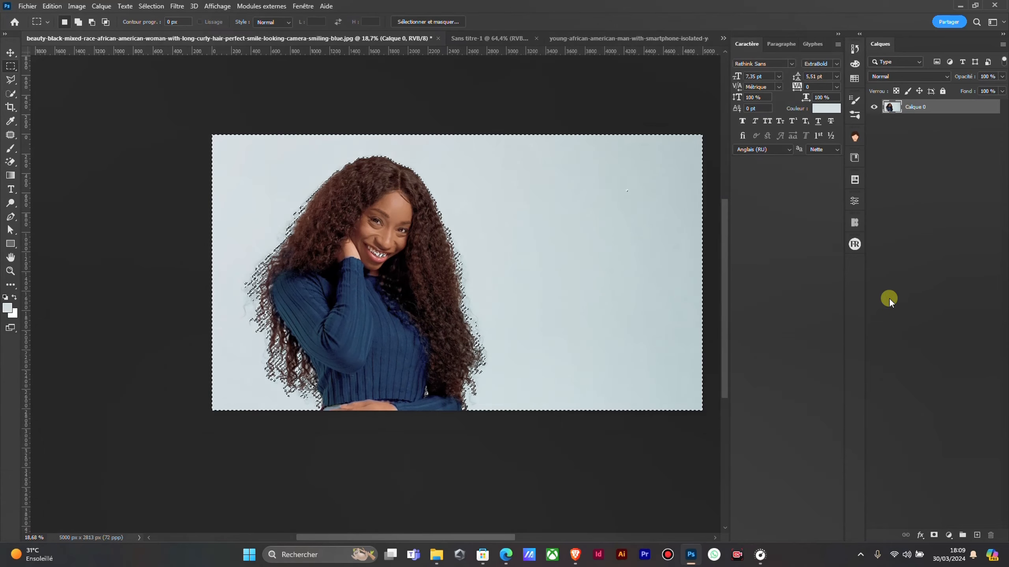
click(934, 535)
scroll(461, 254, down, 1)
key(ctrl+i)
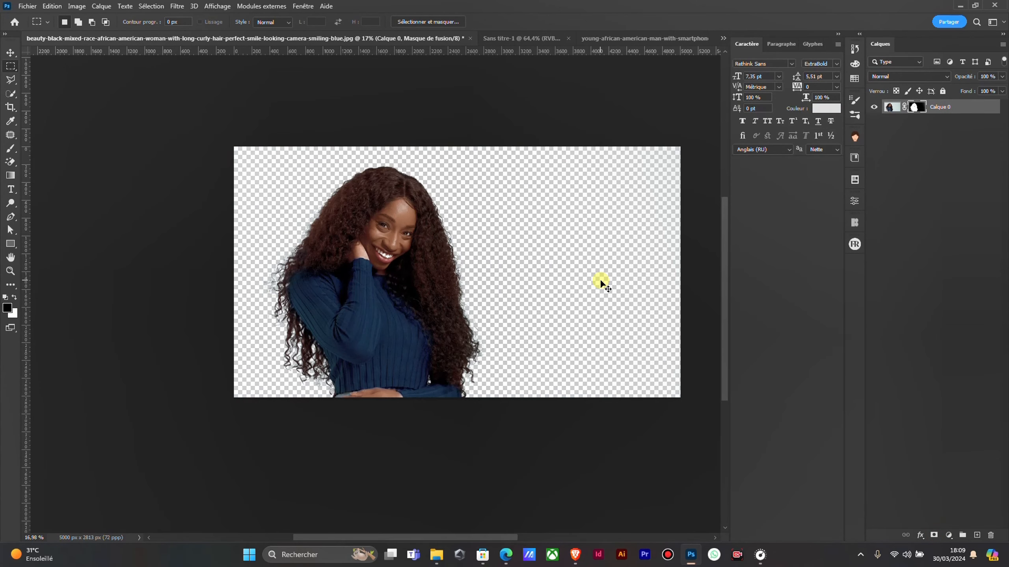
Examine the masked cutout closely along the curly hair, face and sweater for background residue and semi-transparent areas
scroll(310, 306, up, 5)
scroll(340, 310, down, 2)
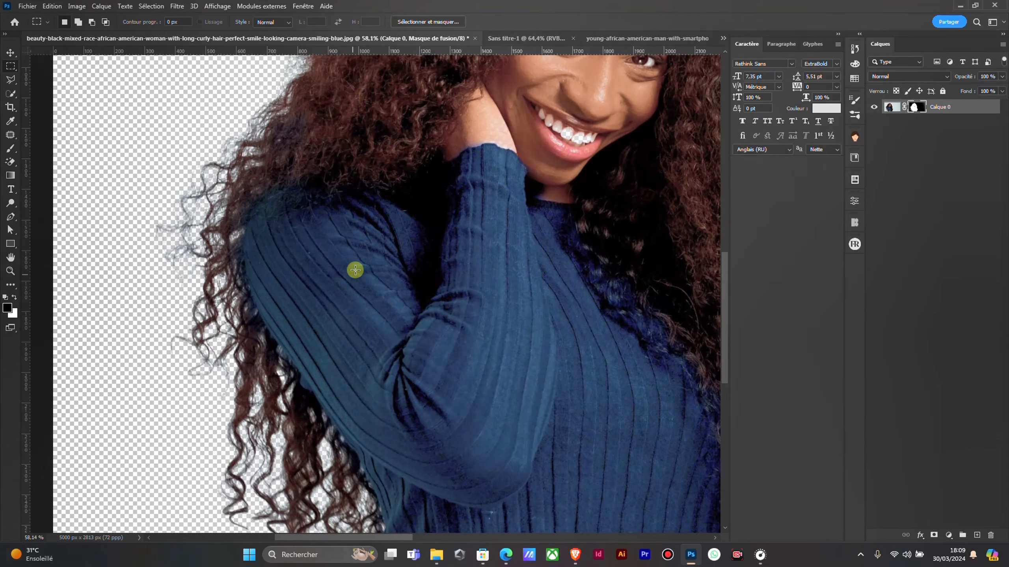
scroll(394, 329, up, 2)
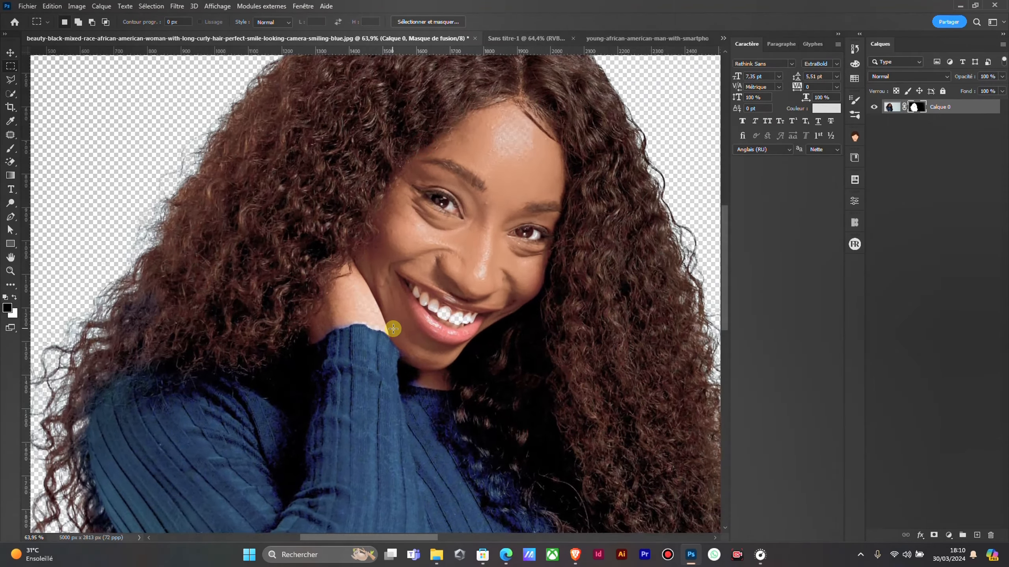
scroll(405, 238, down, 4)
scroll(428, 259, up, 3)
scroll(428, 259, up, 3)
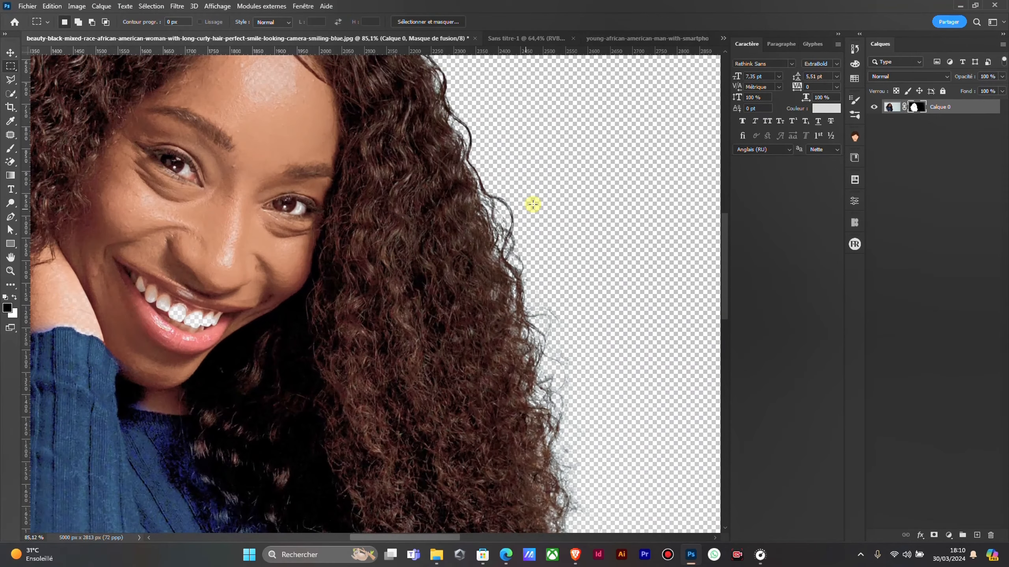
drag(533, 205, 538, 300)
scroll(534, 248, down, 4)
scroll(516, 288, up, 1)
scroll(286, 327, up, 2)
scroll(269, 357, up, 1)
scroll(263, 251, down, 4)
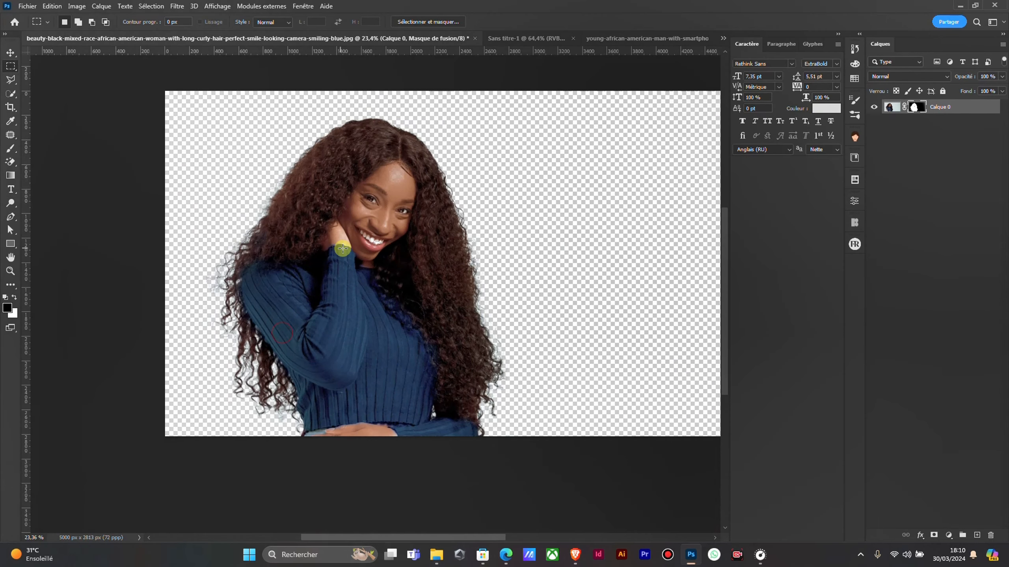
scroll(358, 240, up, 3)
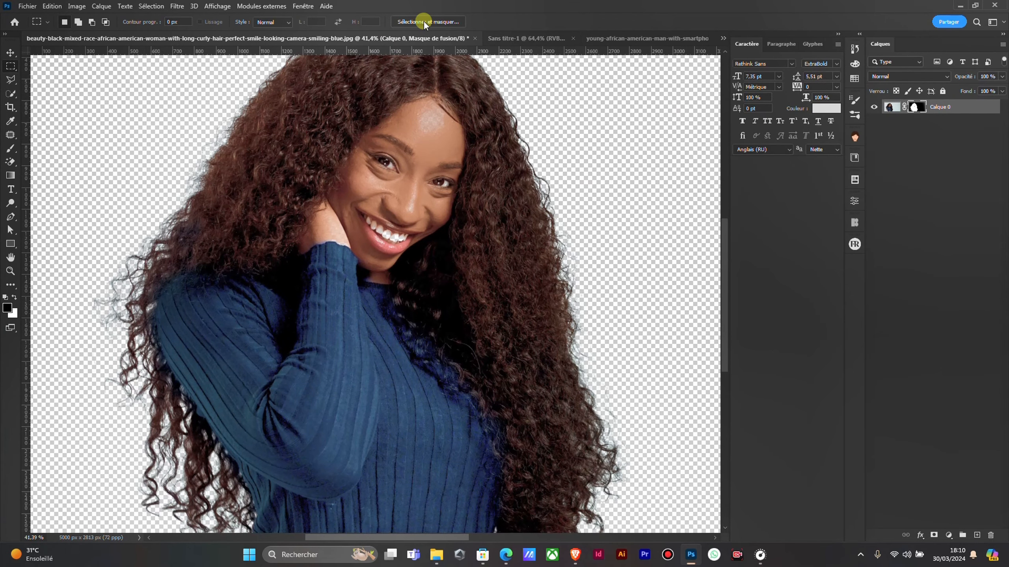
Open the woman's layer mask in the Select and Mask workspace and check the red overlay across the whole background
key(alt+ctrl+r)
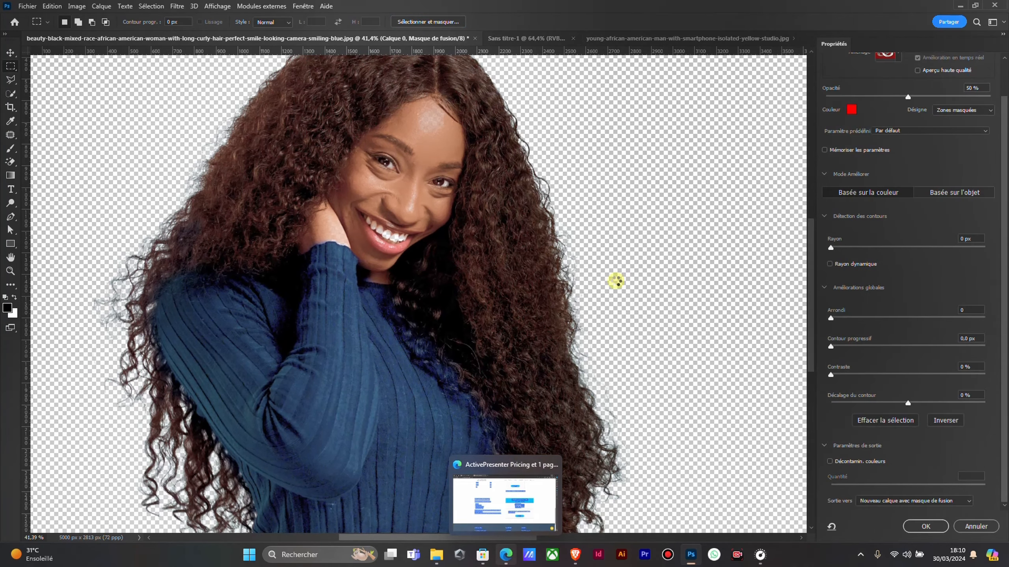
scroll(552, 229, down, 3)
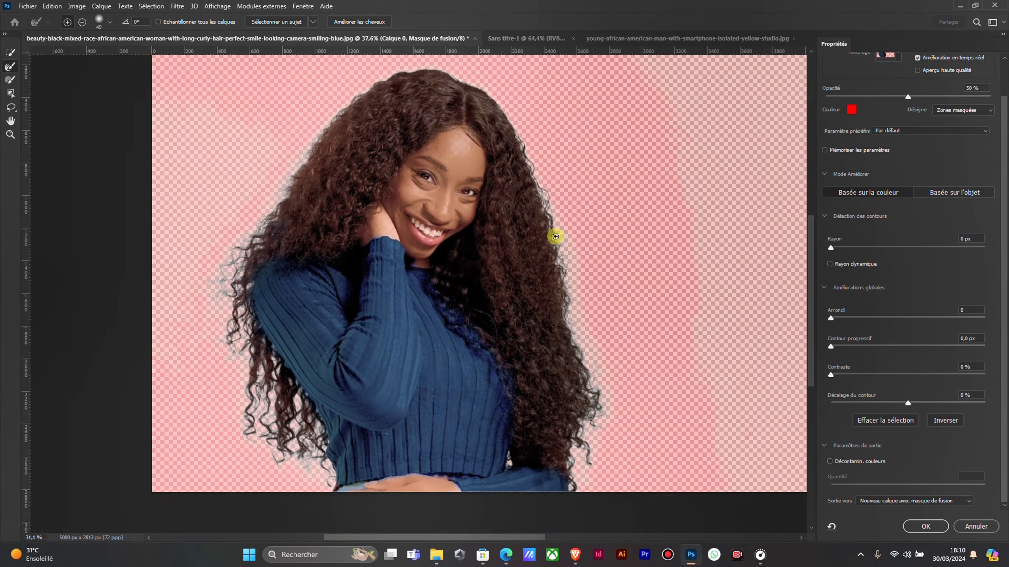
scroll(663, 221, up, 1)
mouse_move(676, 175)
mouse_down()
mouse_move(602, 260)
mouse_move(581, 219)
mouse_up()
scroll(576, 214, down, 1)
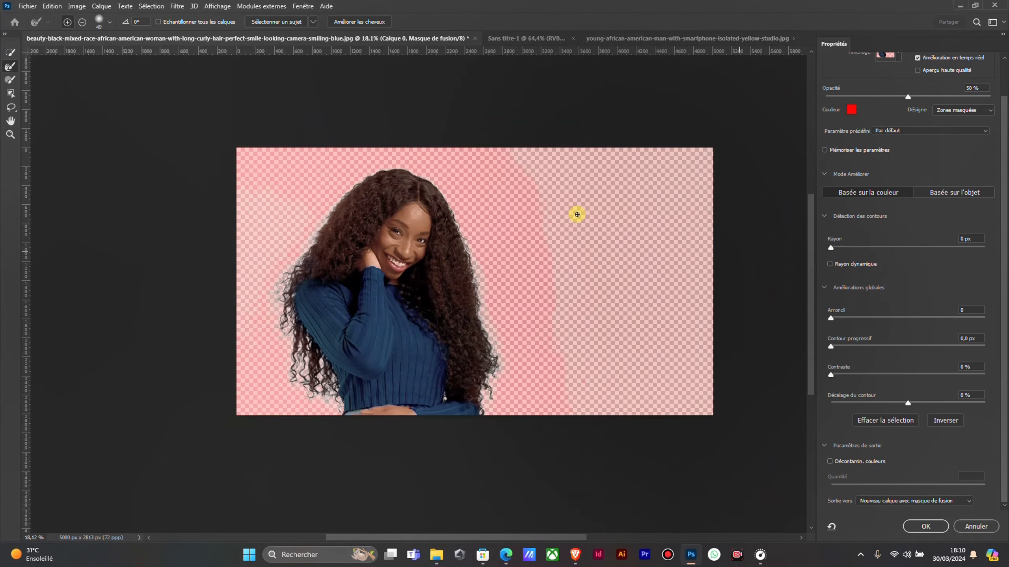
scroll(576, 215, up, 1)
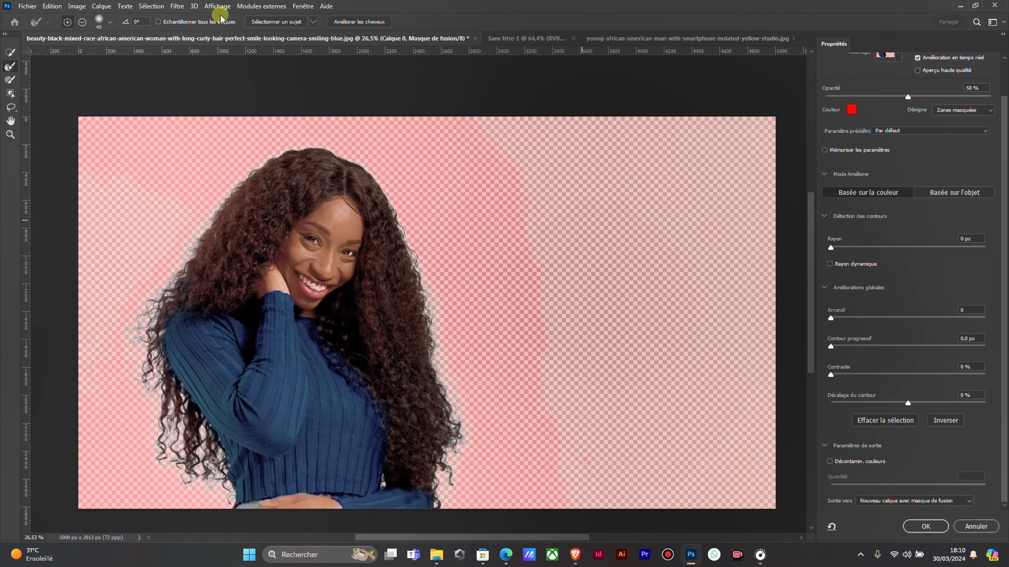
Examine the red-overlay mask preview around the woman's curly hair, face and sweater and across the partly masked background
click(159, 7)
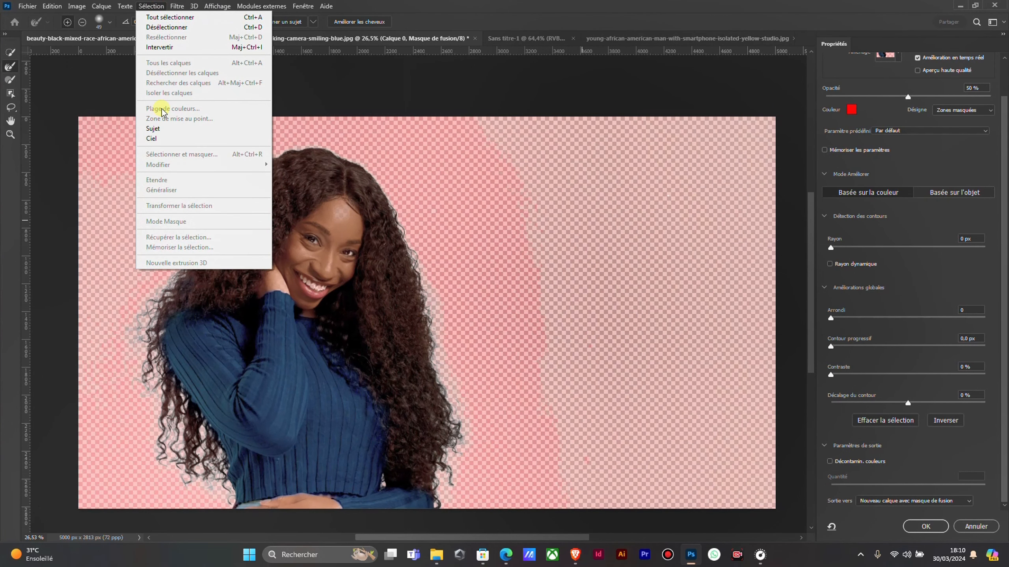
click(560, 259)
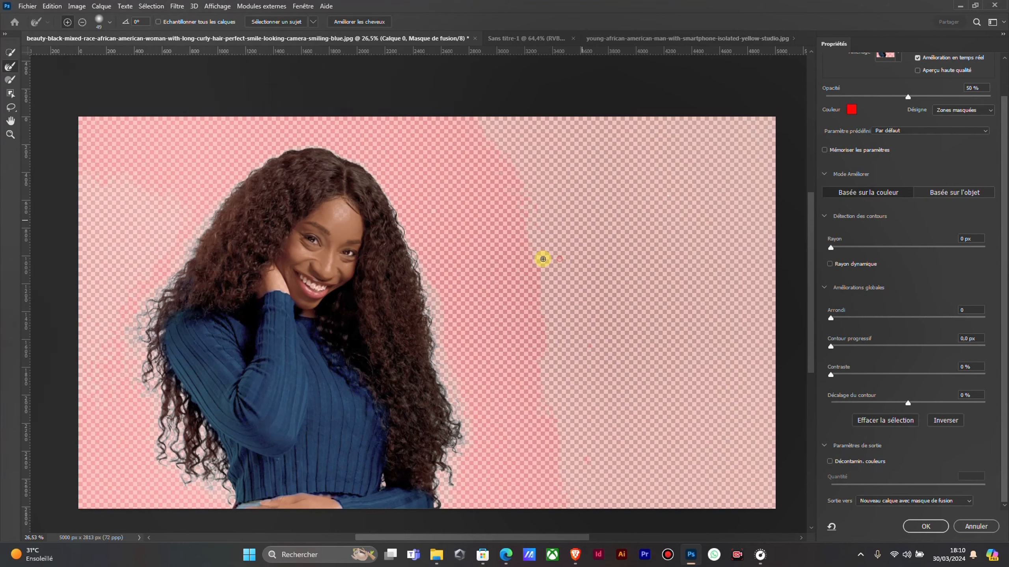
scroll(367, 286, up, 3)
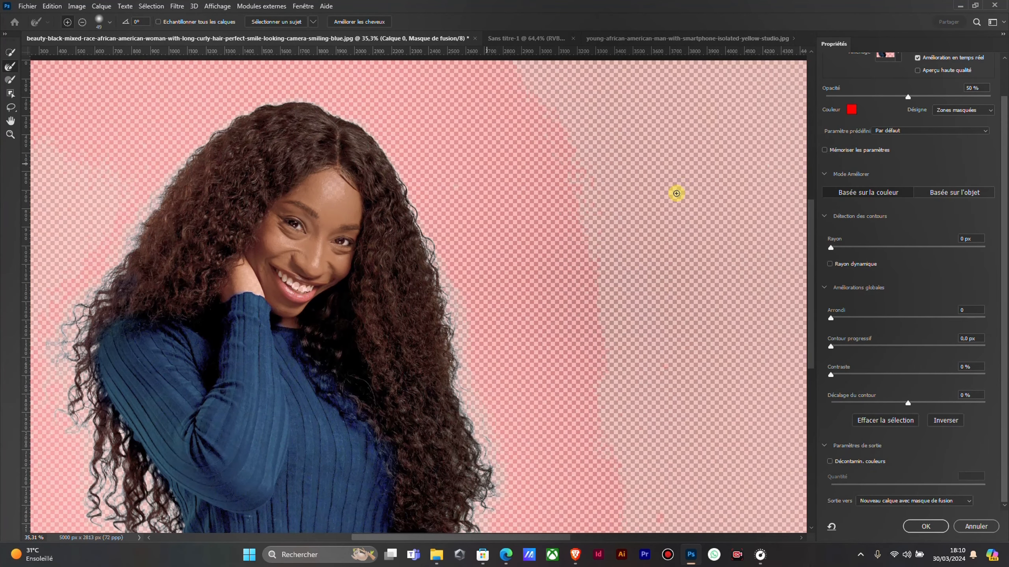
scroll(677, 193, down, 3)
scroll(671, 196, up, 2)
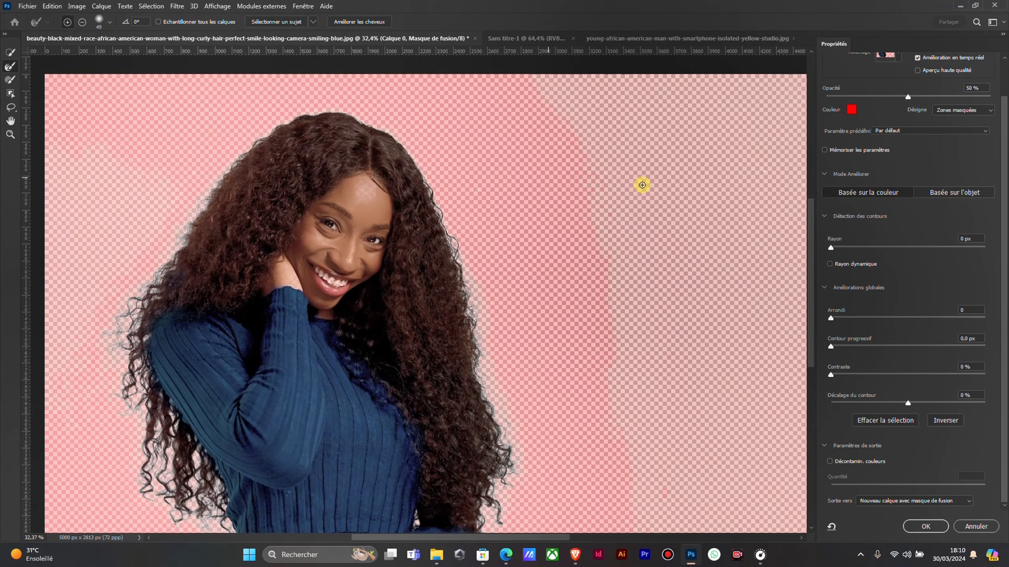
scroll(493, 293, down, 3)
scroll(398, 314, up, 2)
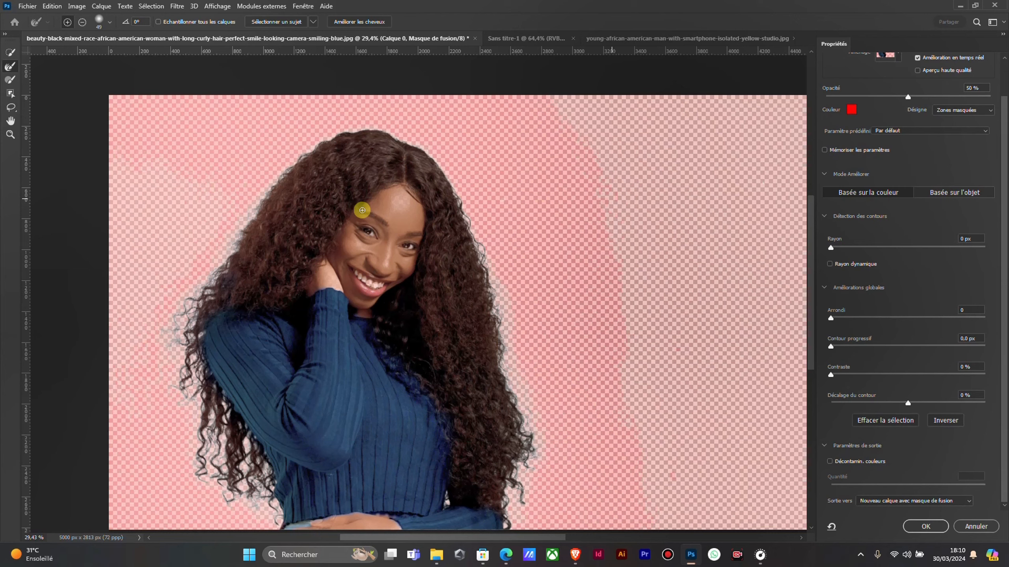
scroll(362, 210, down, 1)
scroll(322, 221, up, 2)
scroll(349, 207, down, 2)
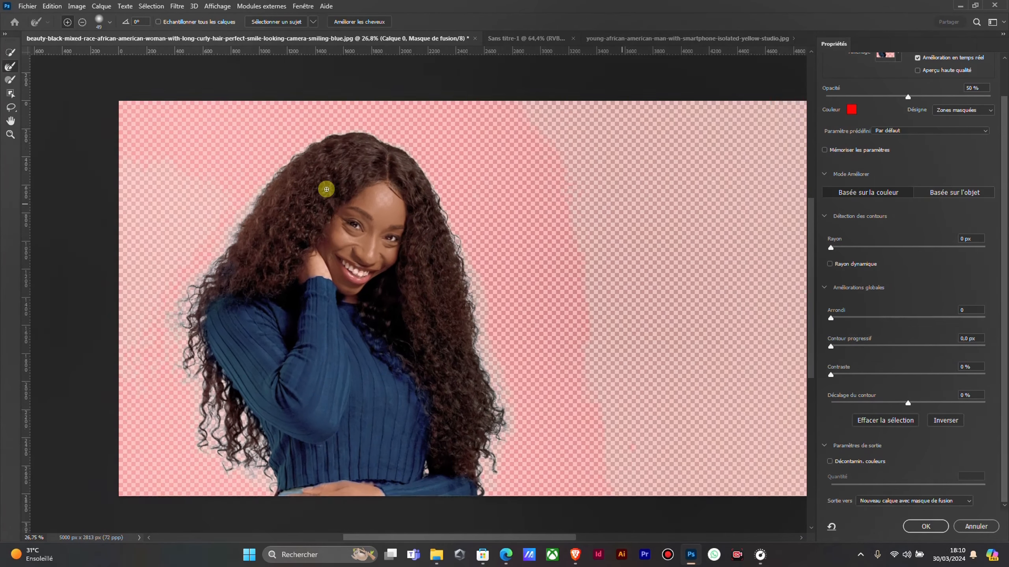
scroll(334, 192, up, 1)
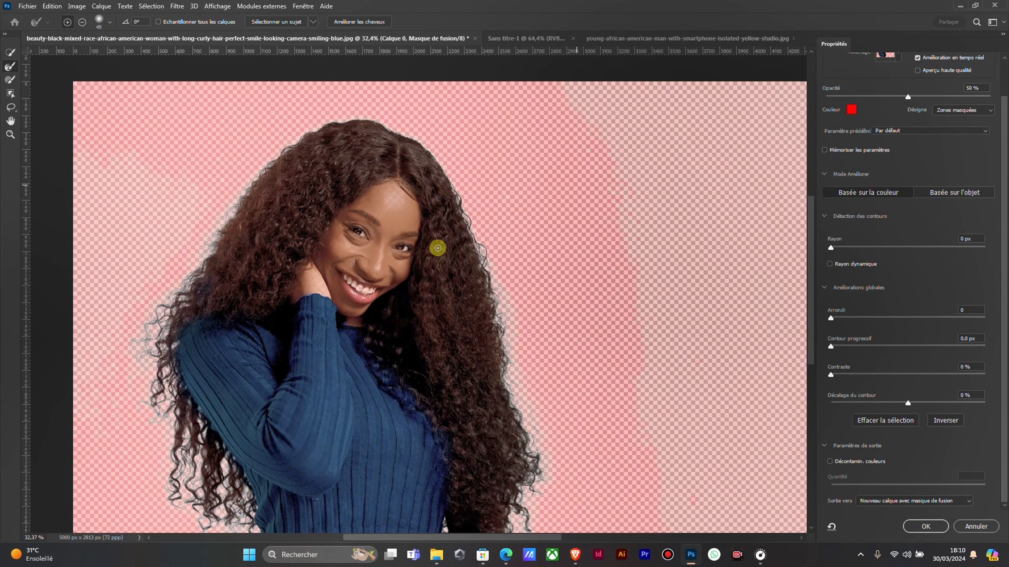
scroll(435, 217, down, 1)
scroll(434, 225, up, 2)
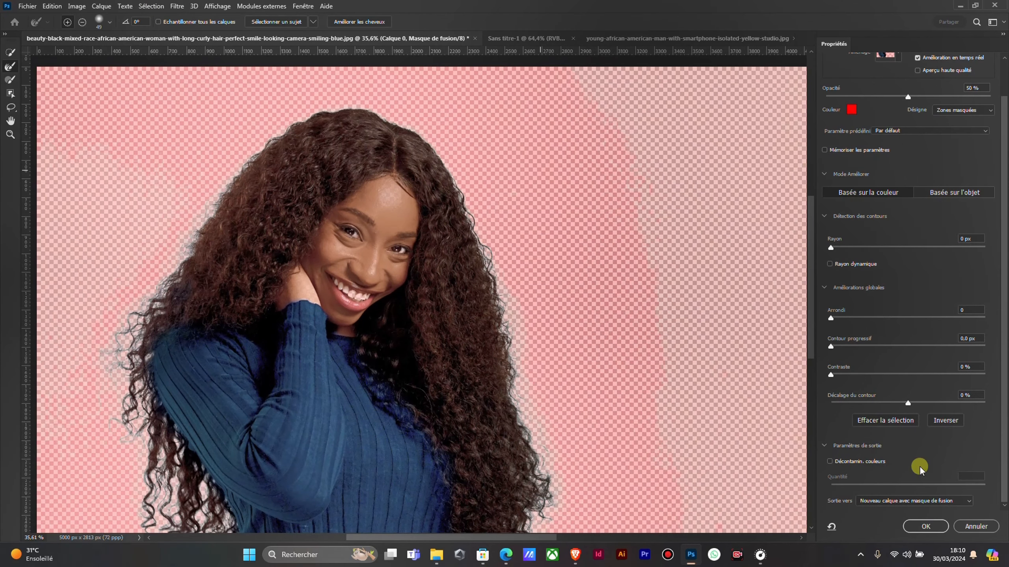
Leave Select and Mask without applying it and undo the layer mask and background selection on Calque 0
click(974, 528)
scroll(441, 260, down, 1)
scroll(435, 256, up, 1)
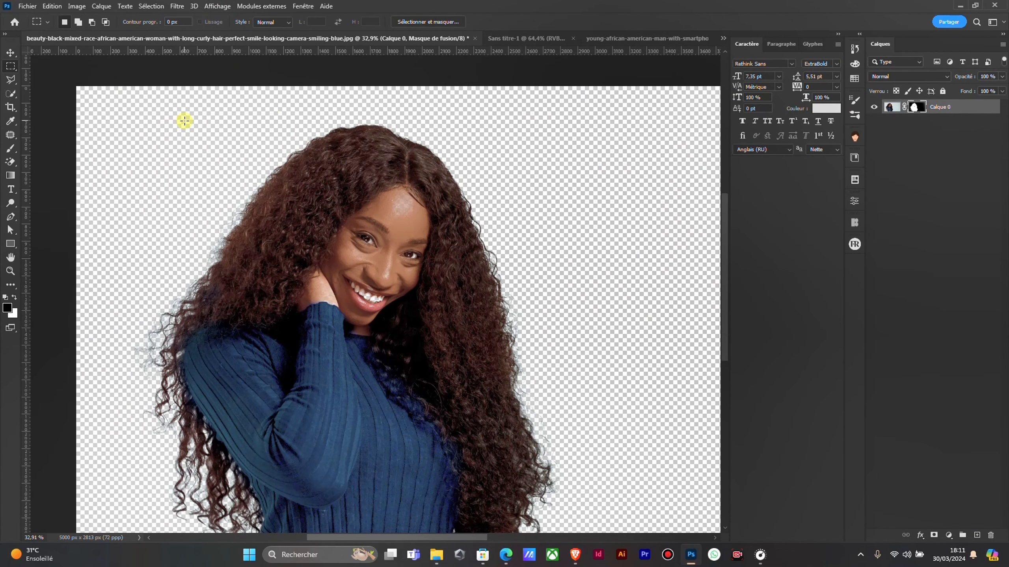
key(ctrl+z)
key(ctrl+z)
key(ctrl+z)
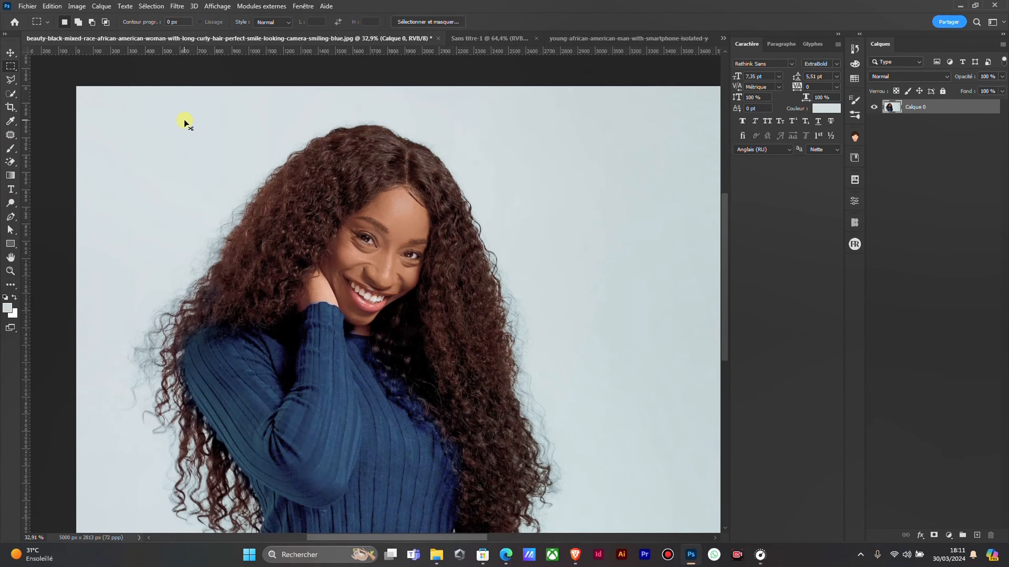
Open the Focus Area selection settings for the woman's photo
click(11, 52)
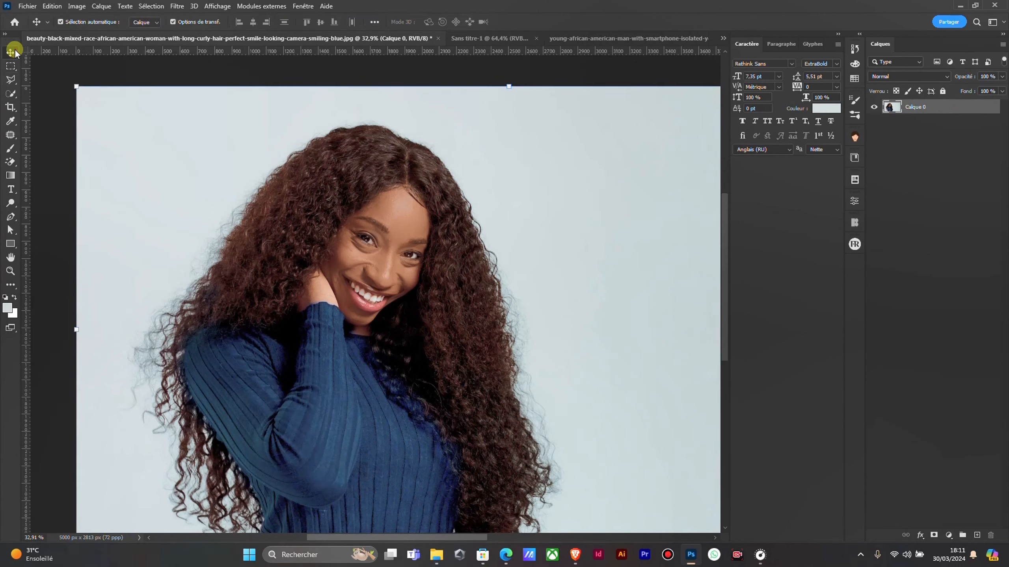
click(156, 5)
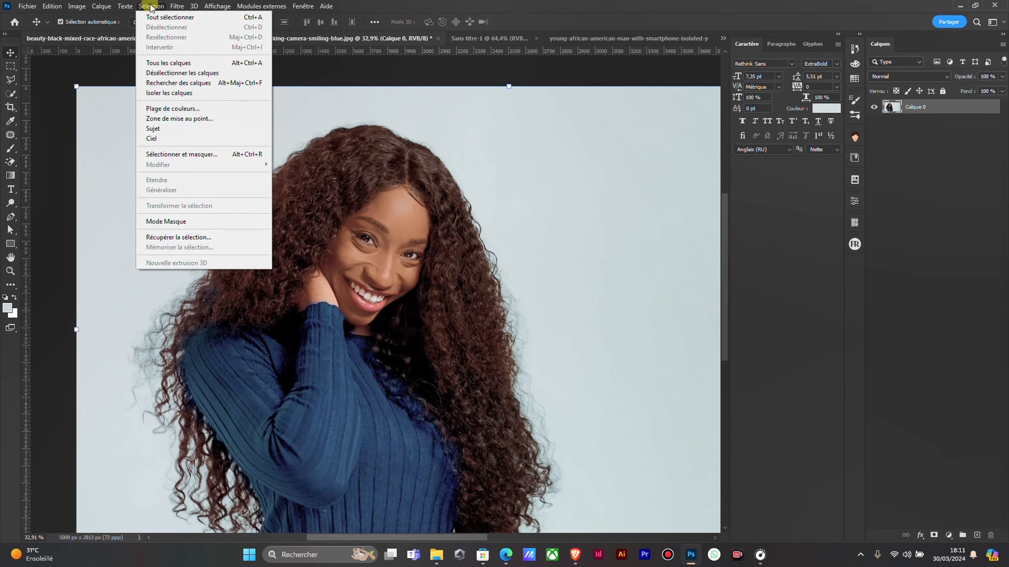
click(150, 6)
click(148, 5)
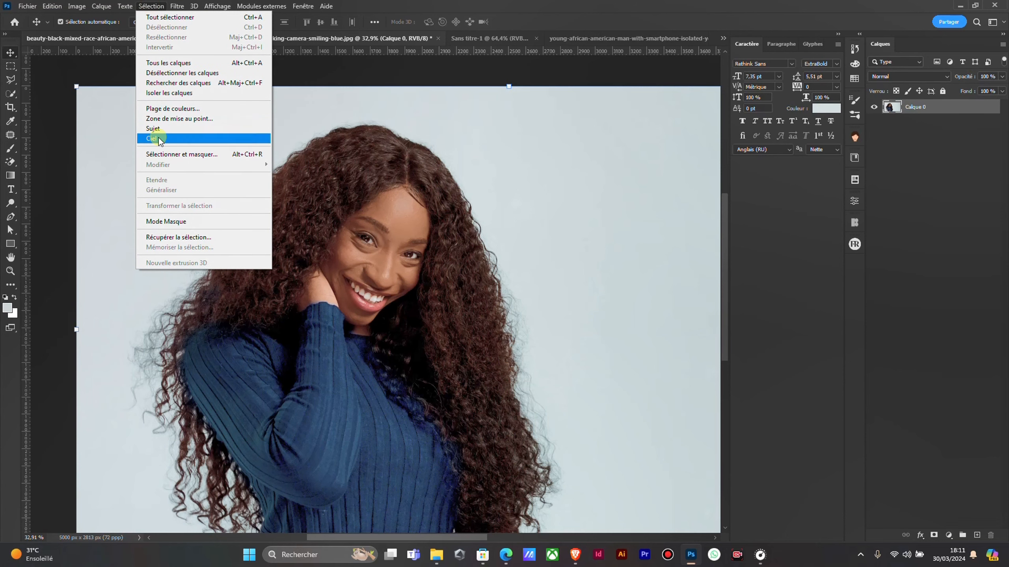
click(171, 120)
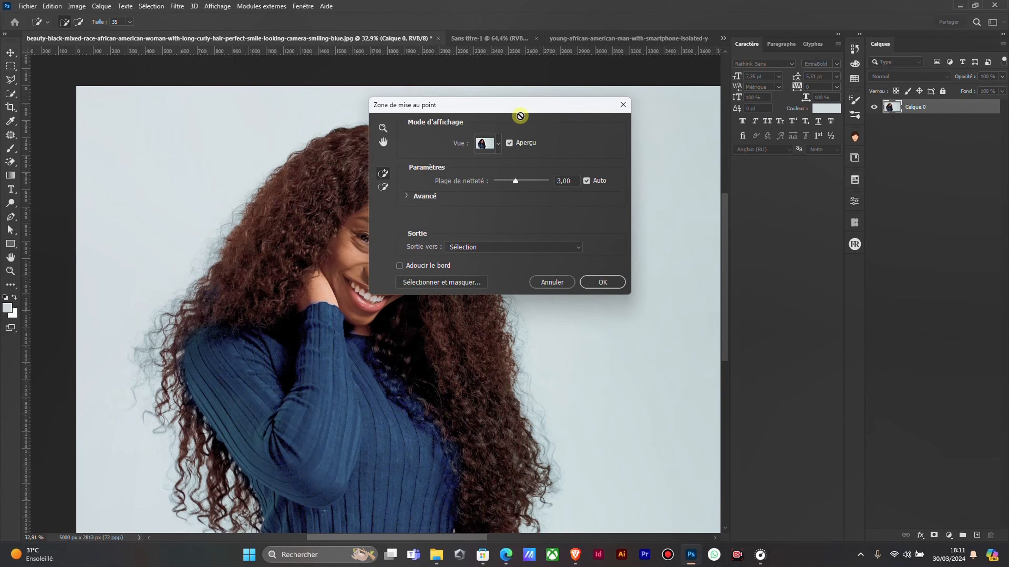
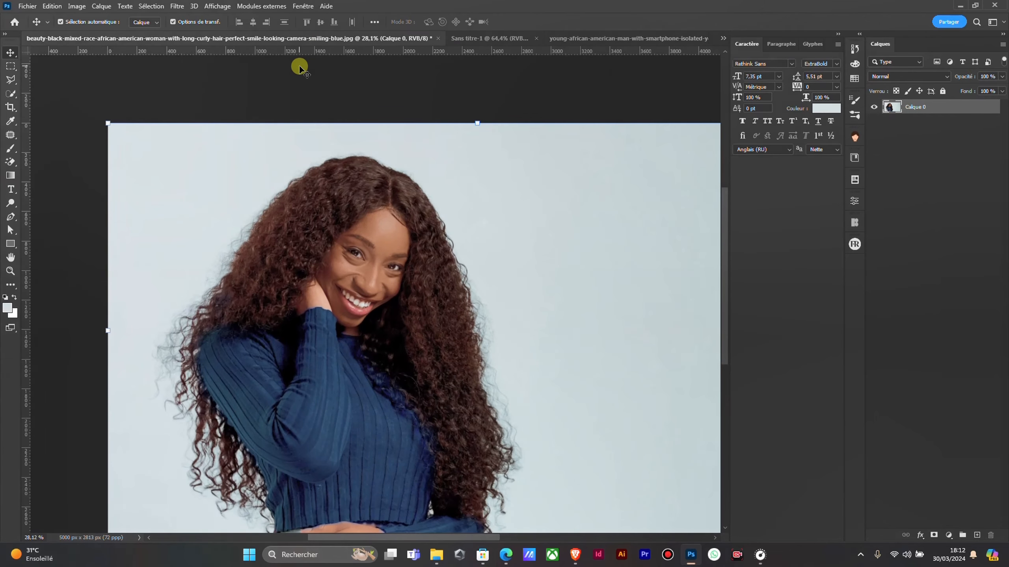
Review the man's cutout on the blue background and in his transparent source photo, and return to the woman's photo
scroll(299, 65, down, 2)
scroll(300, 65, up, 1)
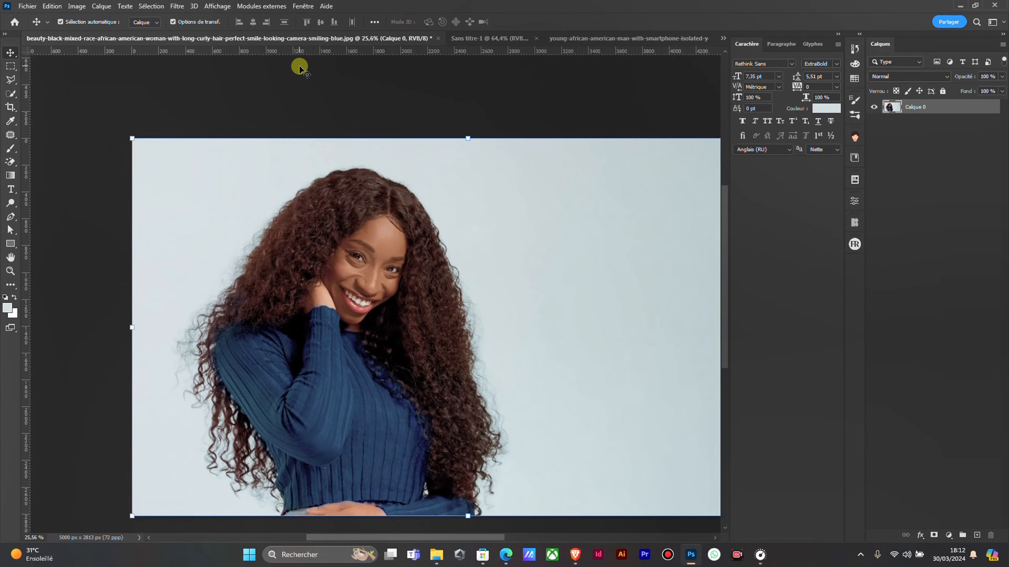
click(457, 40)
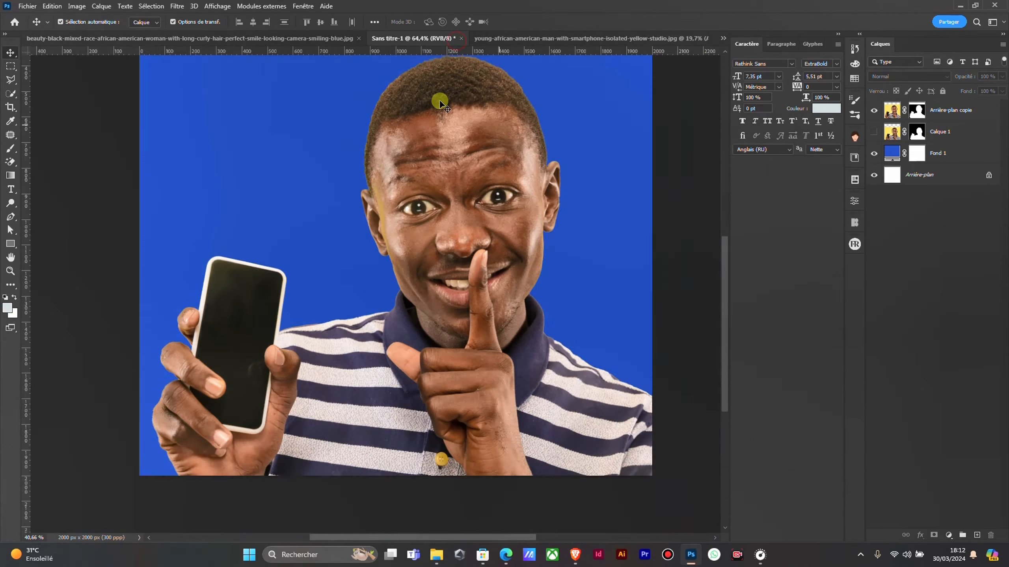
scroll(440, 103, up, 1)
scroll(445, 33, down, 1)
scroll(472, 45, up, 2)
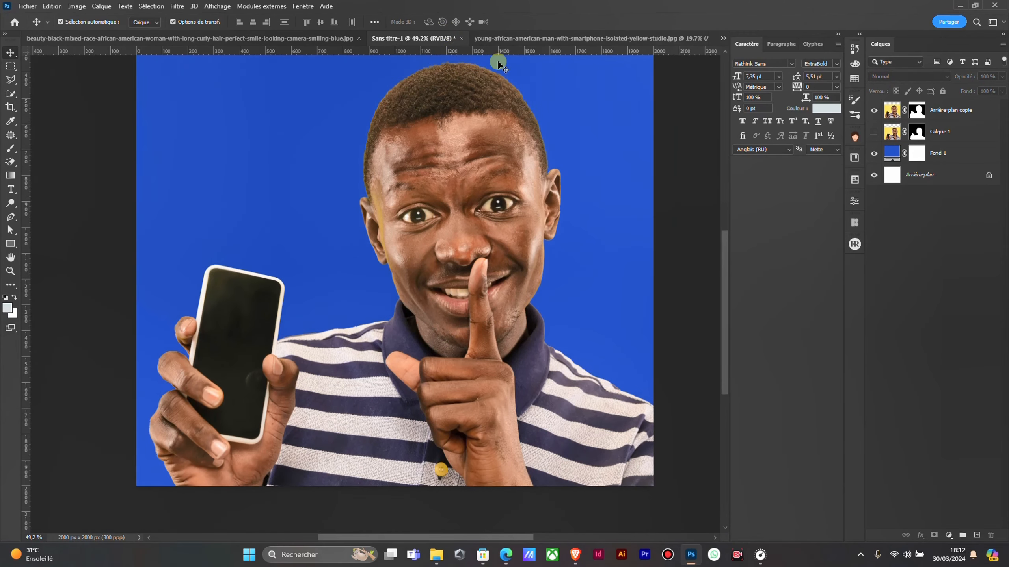
scroll(497, 62, up, 3)
click(523, 38)
scroll(337, 187, down, 5)
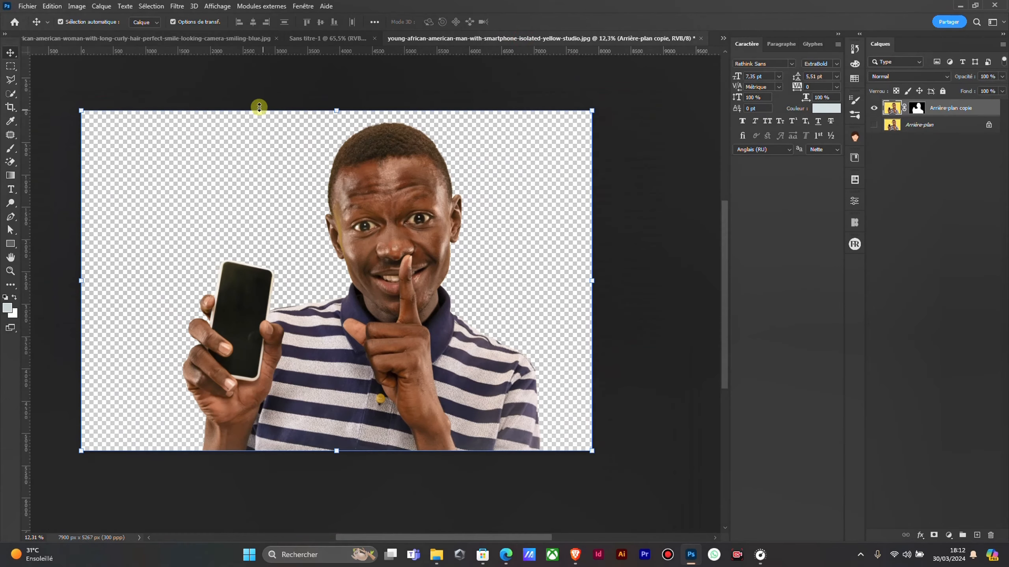
click(238, 36)
click(151, 6)
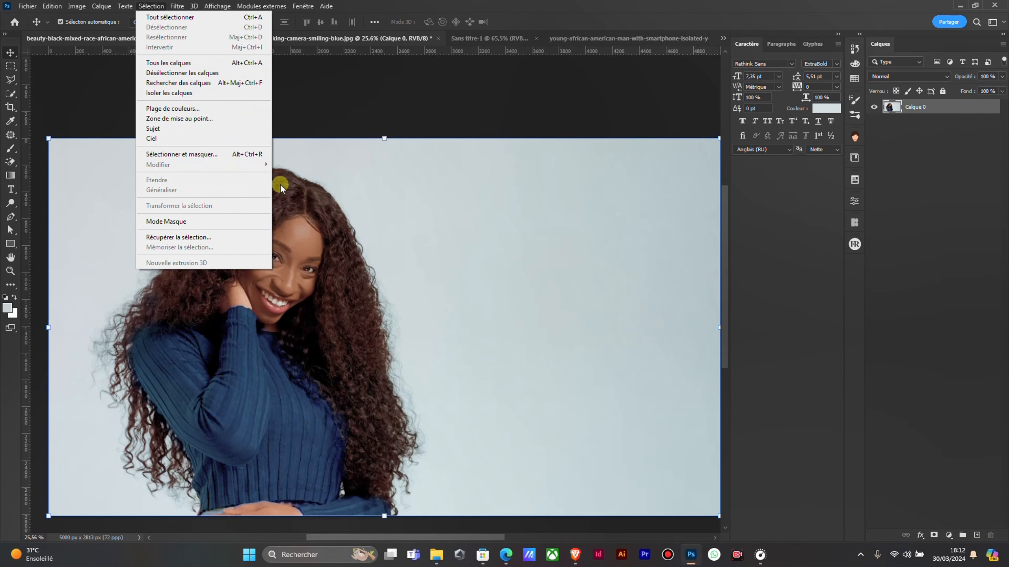
click(14, 79)
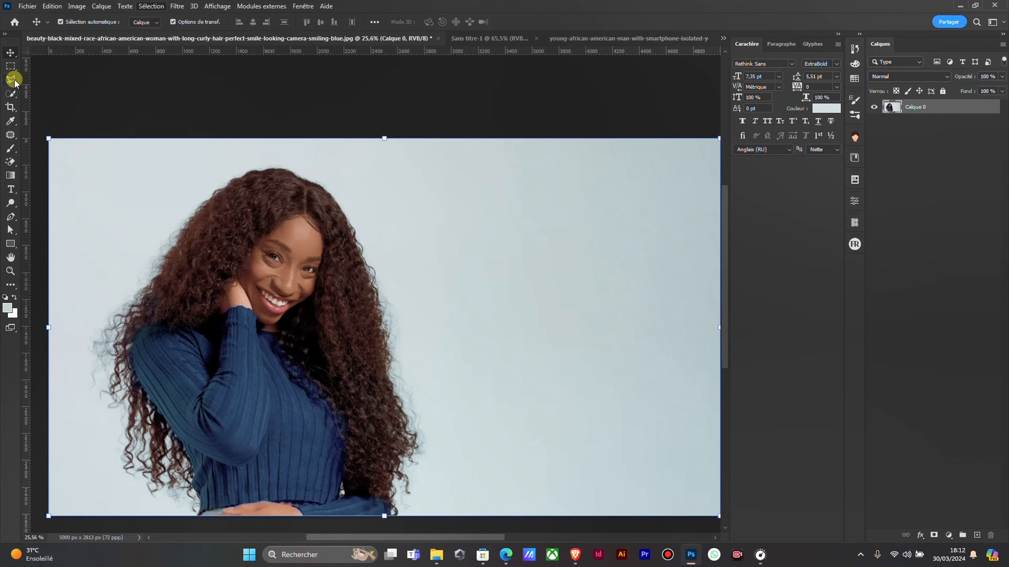
click(12, 80)
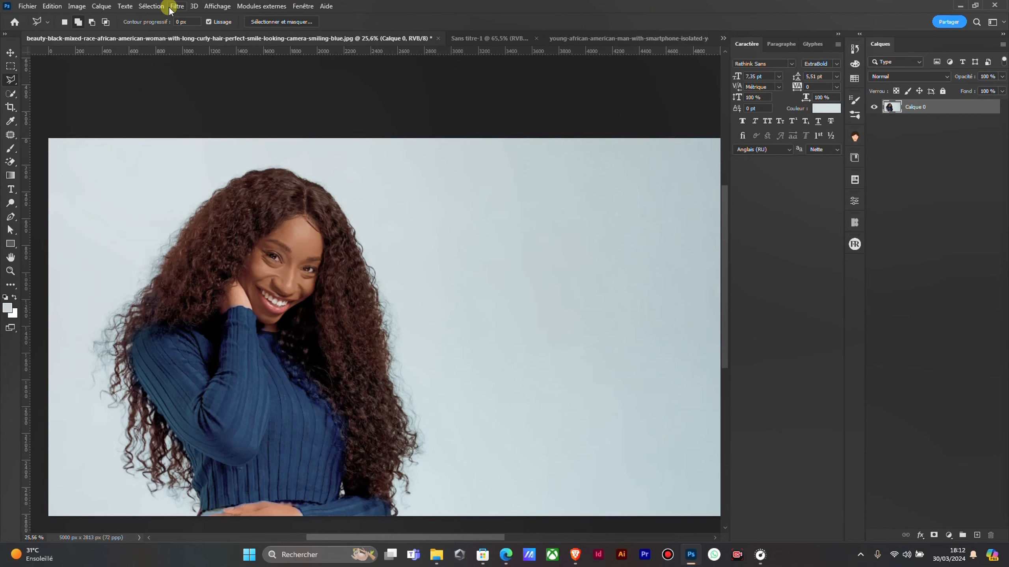
scroll(492, 238, down, 3)
scroll(492, 240, up, 3)
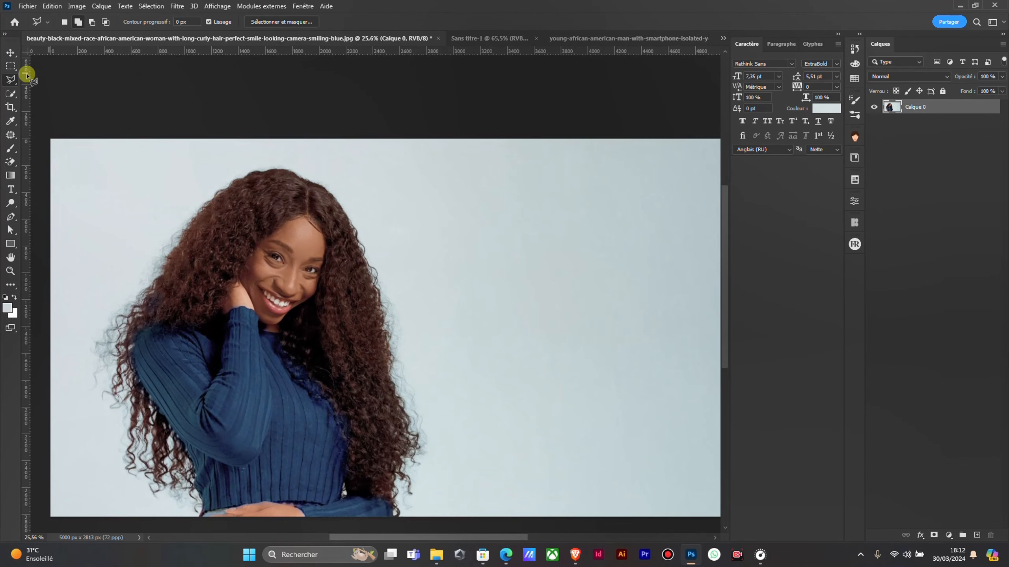
Select the woman on Calque 0 automatically with Select Subject
click(10, 53)
click(152, 7)
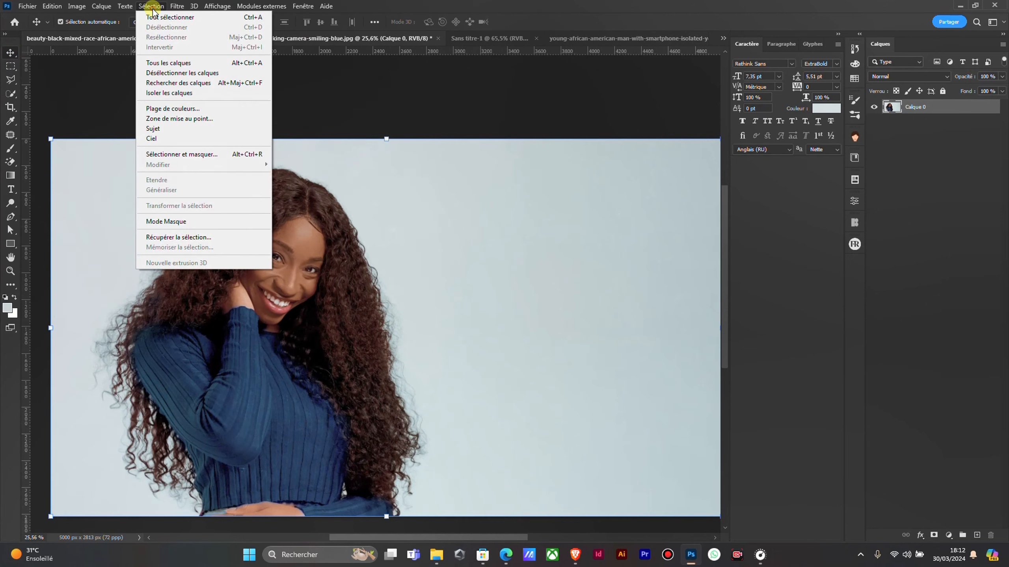
click(148, 131)
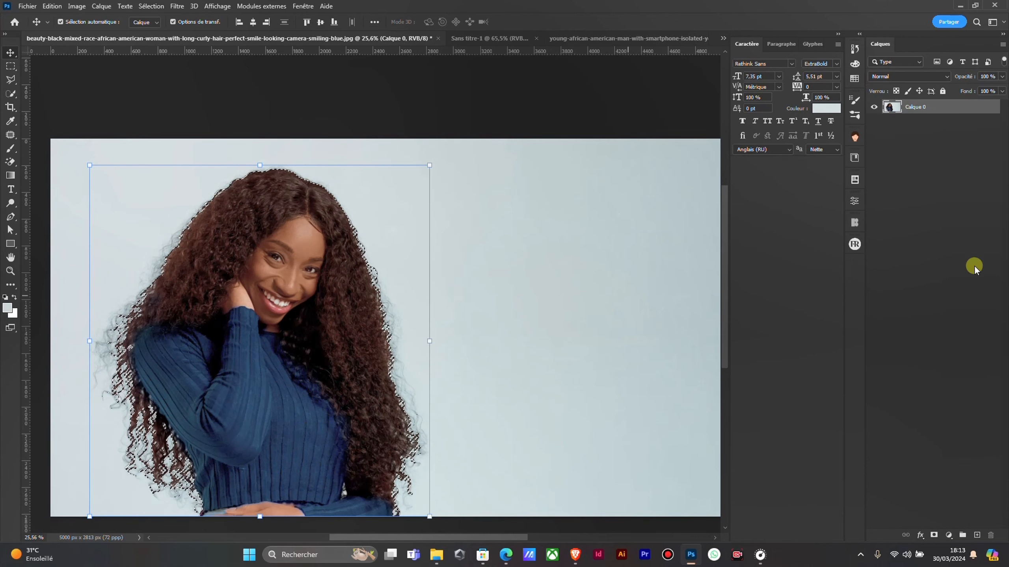
Examine the subject selection's edge closely along the woman's curly hair, face and sweater for missed background areas
scroll(257, 264, up, 12)
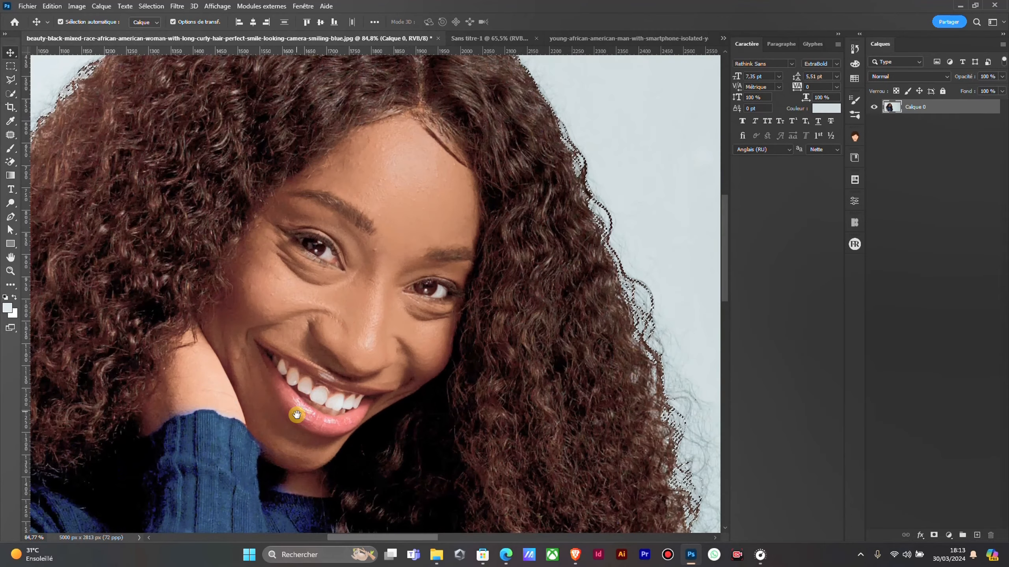
drag(297, 415, 393, 272)
scroll(427, 267, up, 4)
drag(644, 237, 179, 306)
drag(667, 274, 294, 294)
drag(478, 291, 17, 86)
Subtract the narrow upper part of the pale background gap between sweater and hair from the selection with the Polygonal Lasso
click(12, 81)
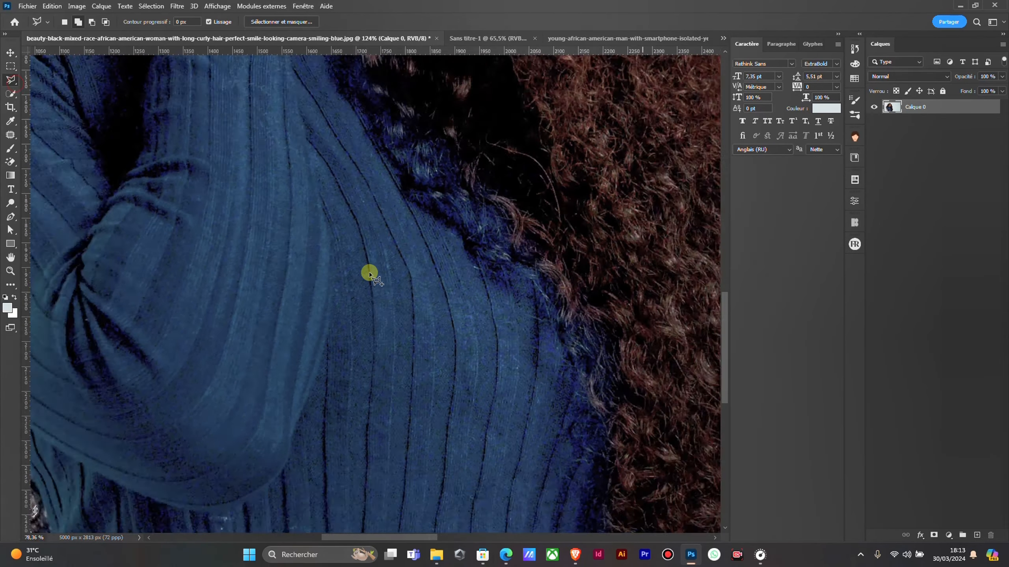
mouse_move(371, 273)
mouse_down()
mouse_move(520, 300)
mouse_move(387, 426)
mouse_move(392, 252)
mouse_up()
scroll(520, 299, up, 2)
scroll(388, 425, down, 4)
drag(407, 351, 400, 297)
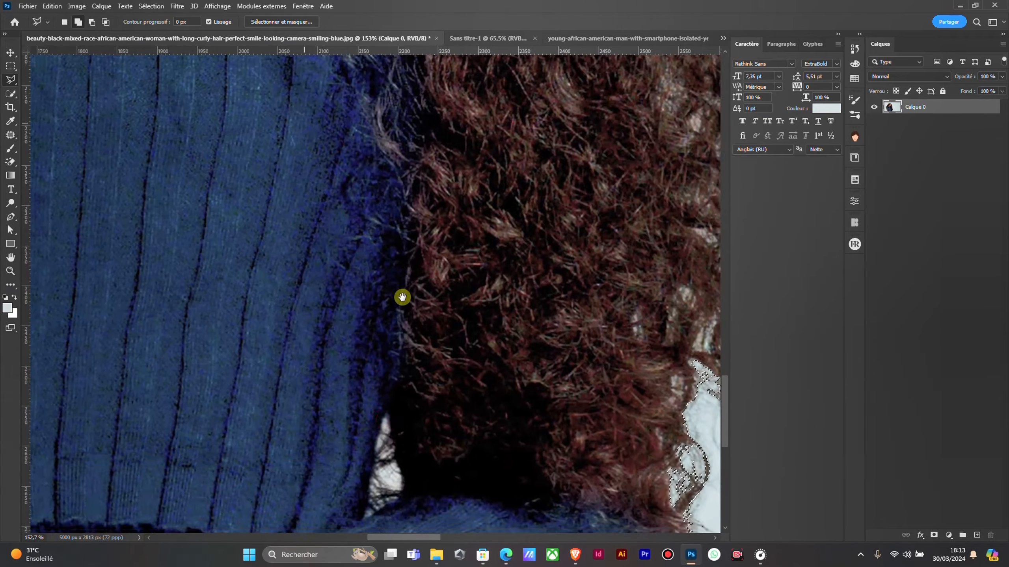
scroll(396, 355, up, 14)
drag(356, 381, 353, 57)
scroll(331, 181, up, 4)
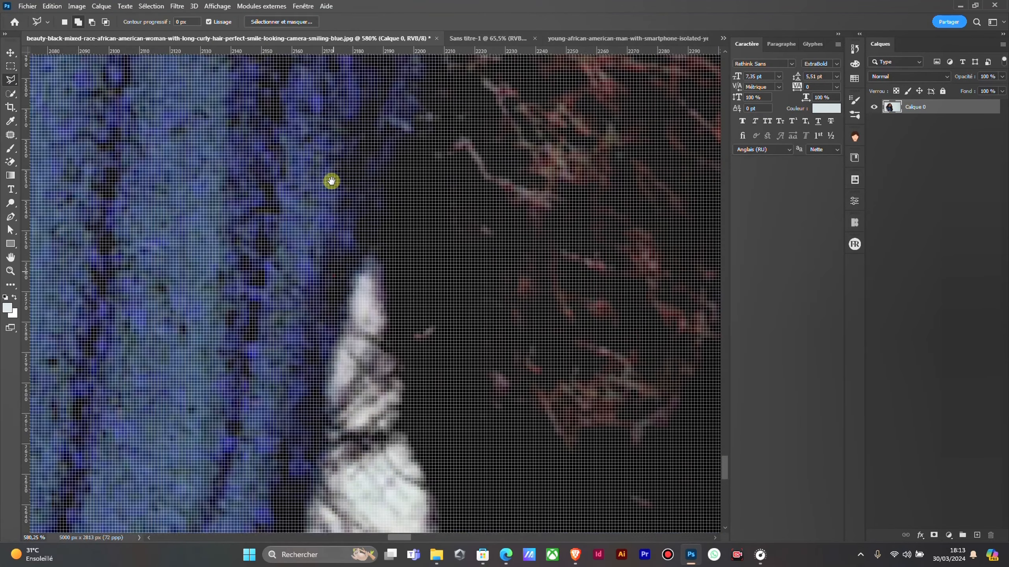
scroll(335, 227, down, 13)
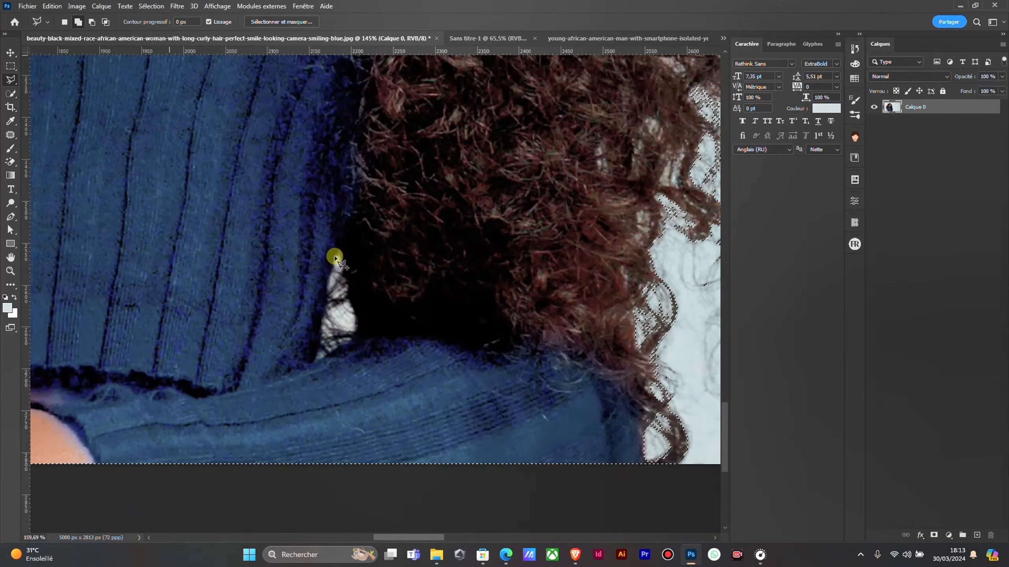
scroll(335, 258, up, 6)
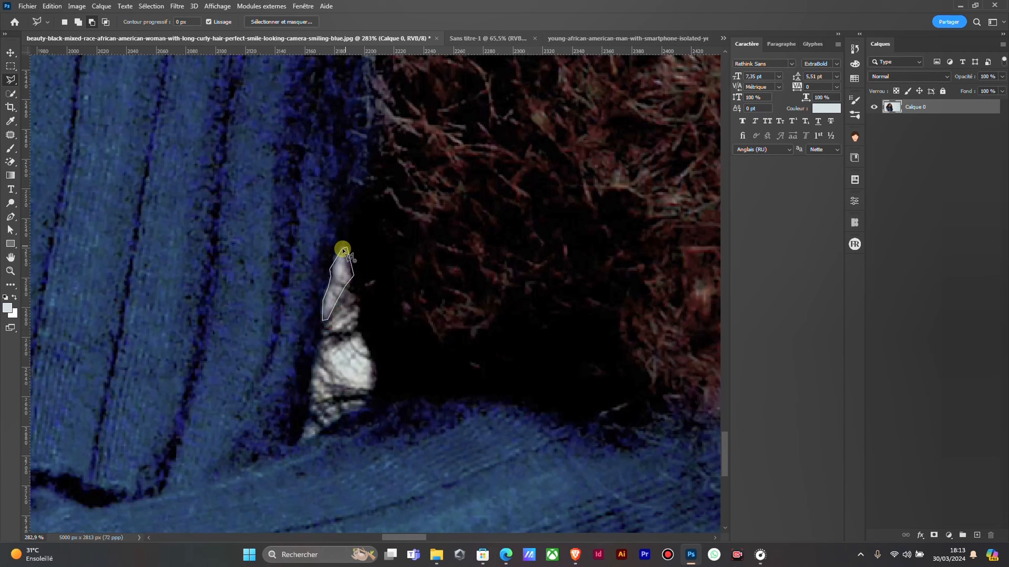
key(alt)
Subtract the wider lower part of the same gap, just above the folded forearm, from the selection with a polygonal outline
click(369, 391)
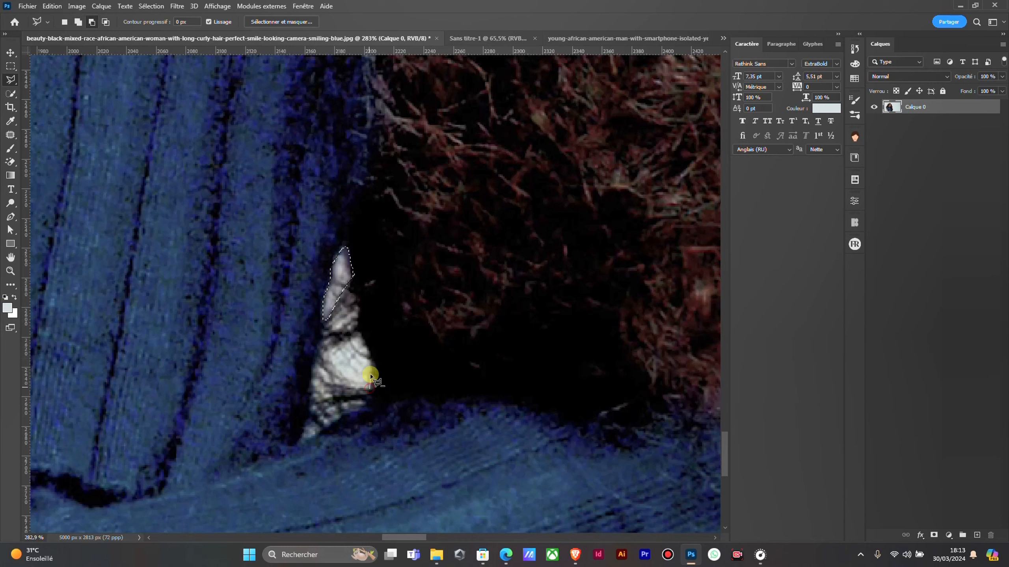
click(359, 334)
click(322, 353)
click(315, 373)
click(311, 414)
click(298, 442)
click(351, 413)
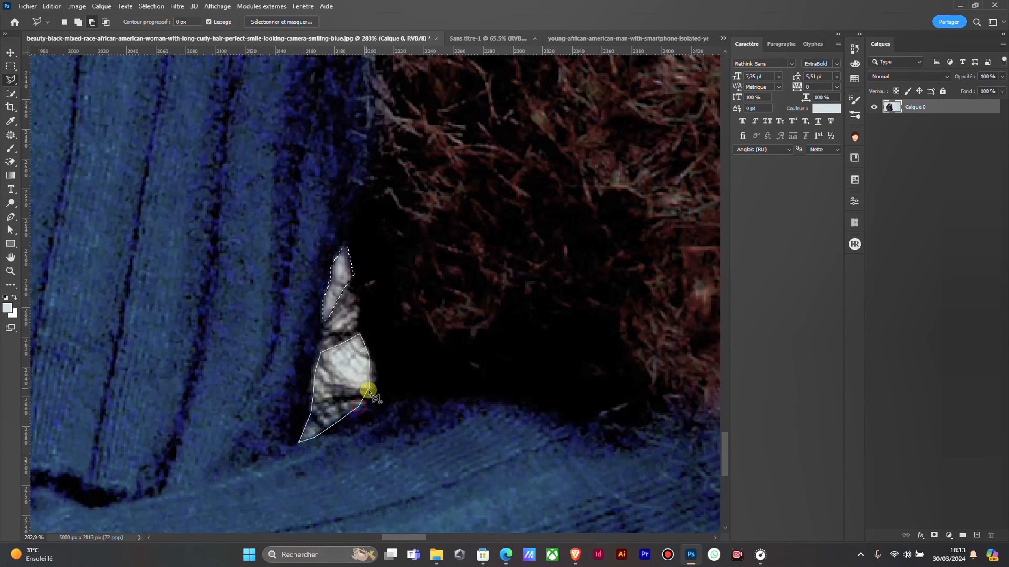
click(368, 392)
scroll(353, 320, down, 10)
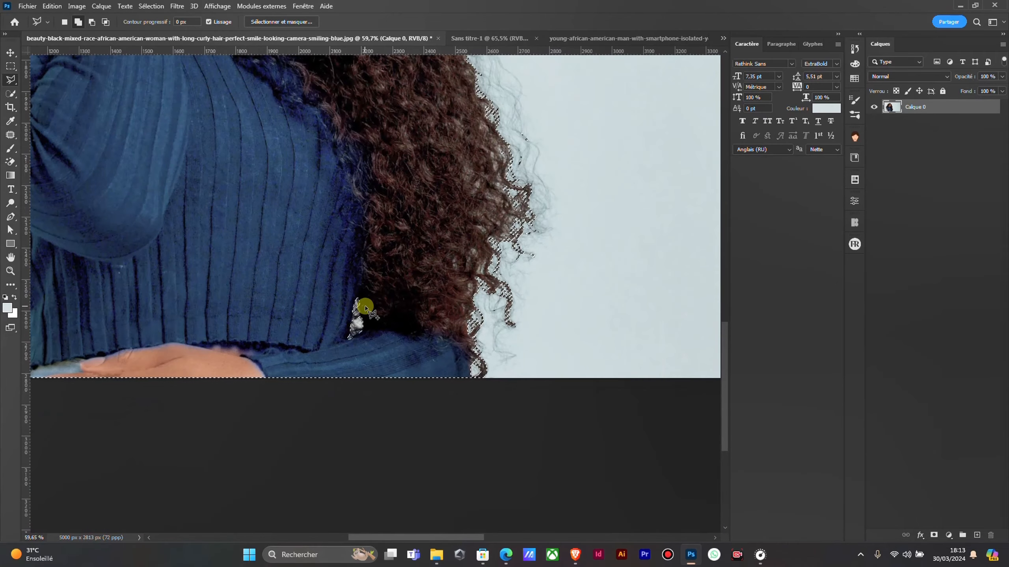
scroll(346, 277, up, 8)
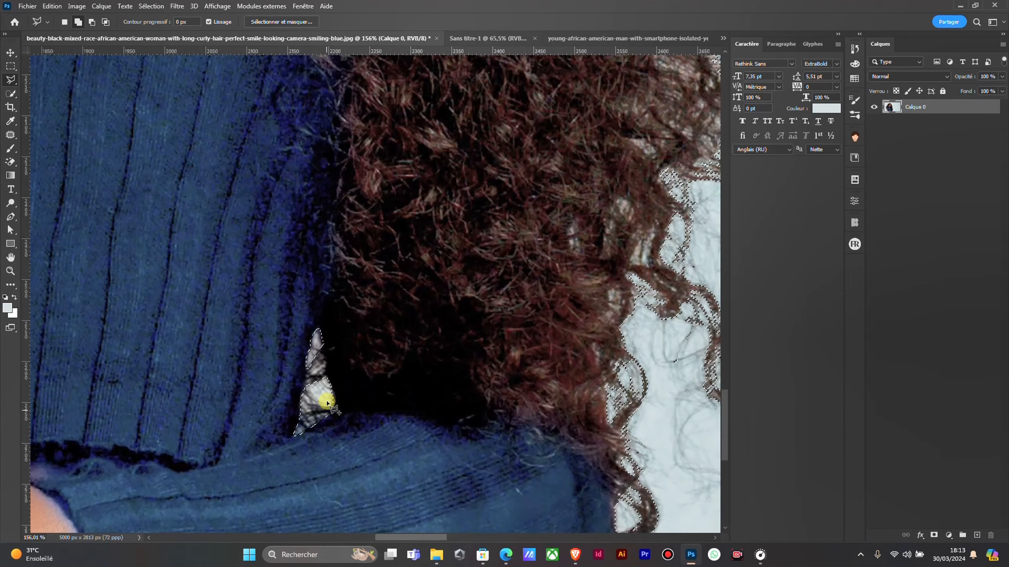
Open the corrected subject selection of the woman in the Select and Mask workspace
scroll(333, 387, up, 3)
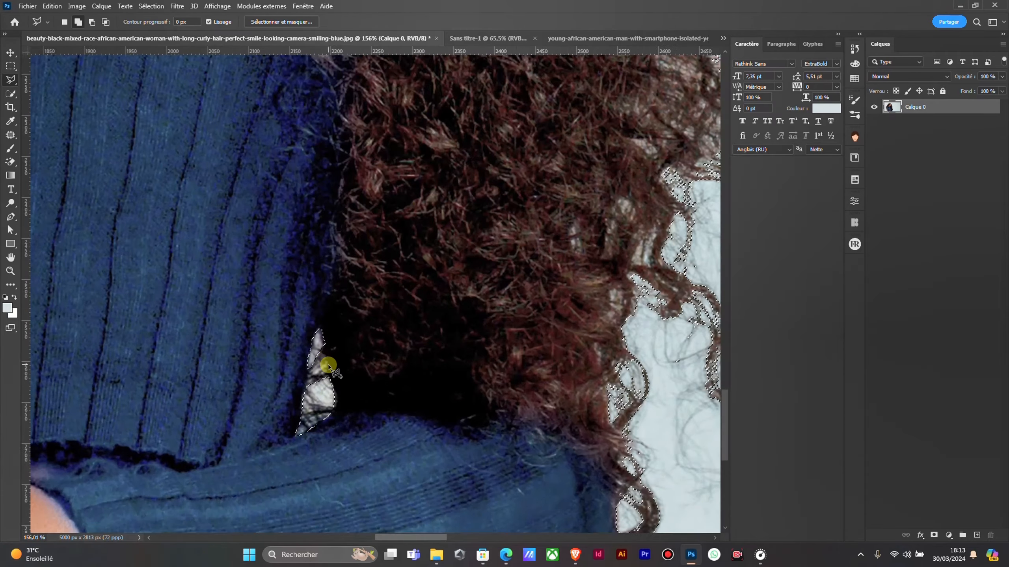
scroll(323, 318, up, 3)
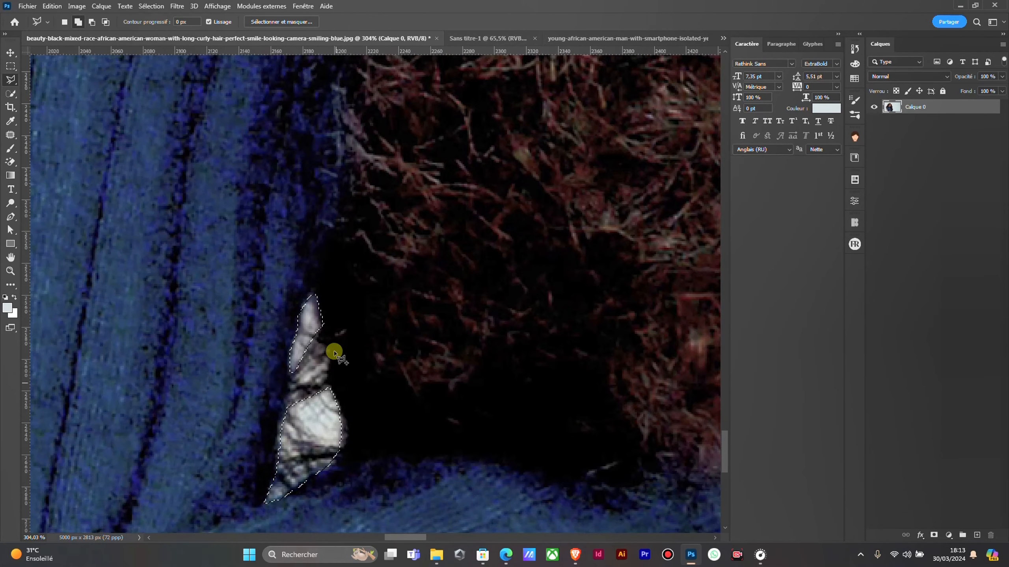
scroll(336, 340, down, 2)
scroll(345, 347, down, 2)
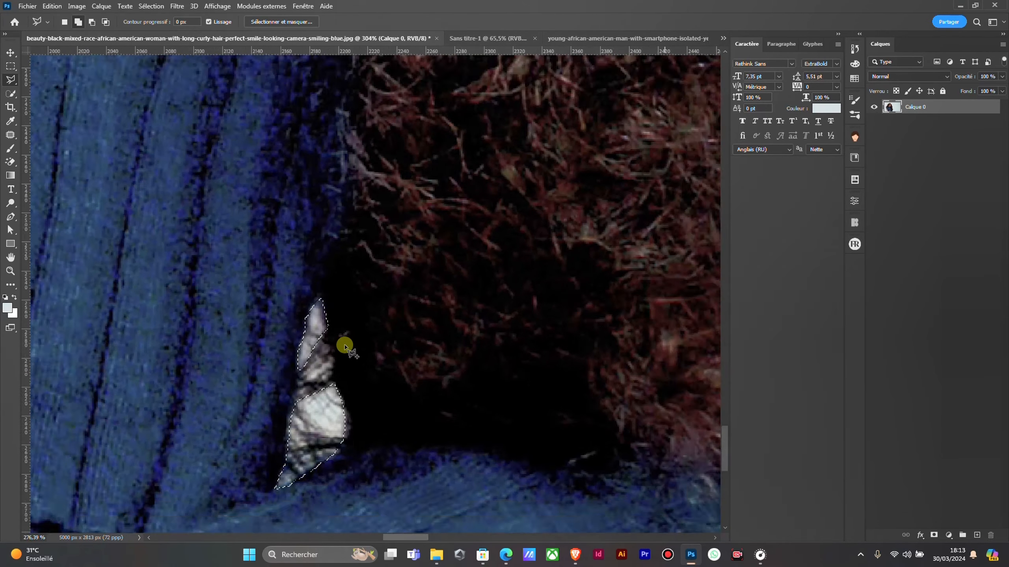
scroll(438, 304, down, 5)
scroll(444, 171, up, 2)
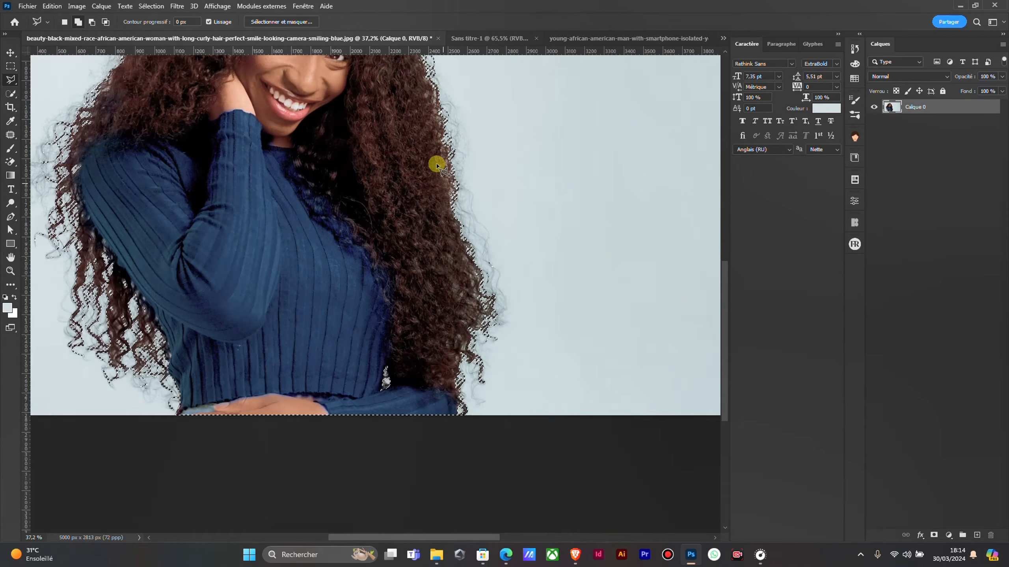
drag(428, 115, 505, 300)
scroll(437, 258, down, 3)
scroll(383, 225, up, 2)
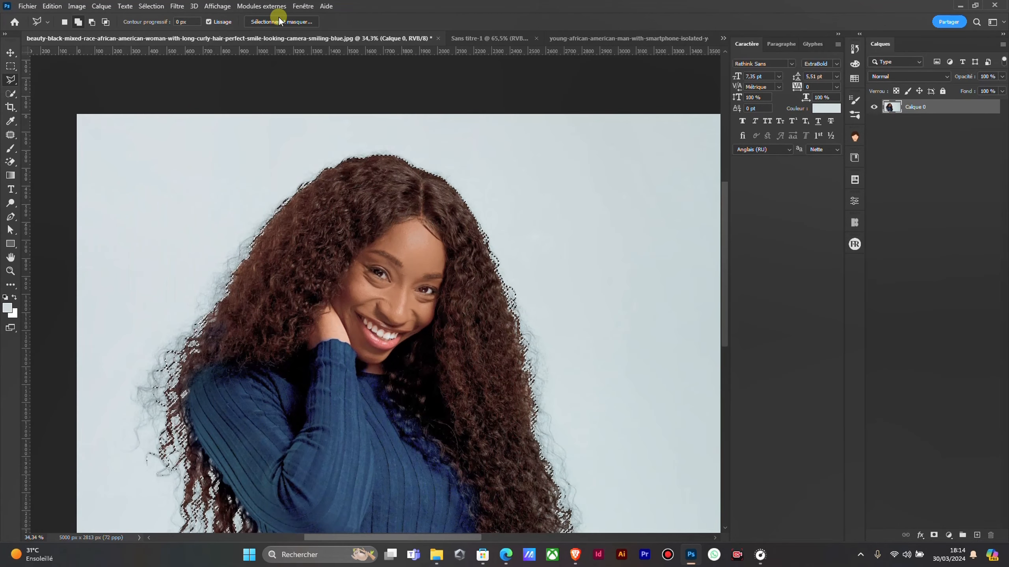
key(alt+ctrl+r)
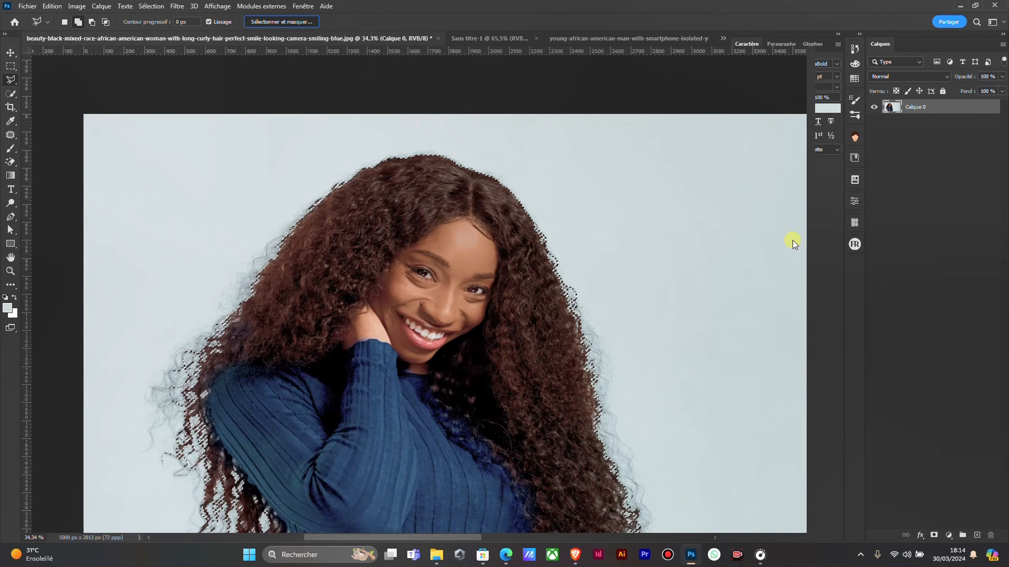
Brush with the Refine Edge Brush along the outer hair edge on the right, including the loose curls above the folded forearm
scroll(526, 135, down, 4)
scroll(512, 358, up, 5)
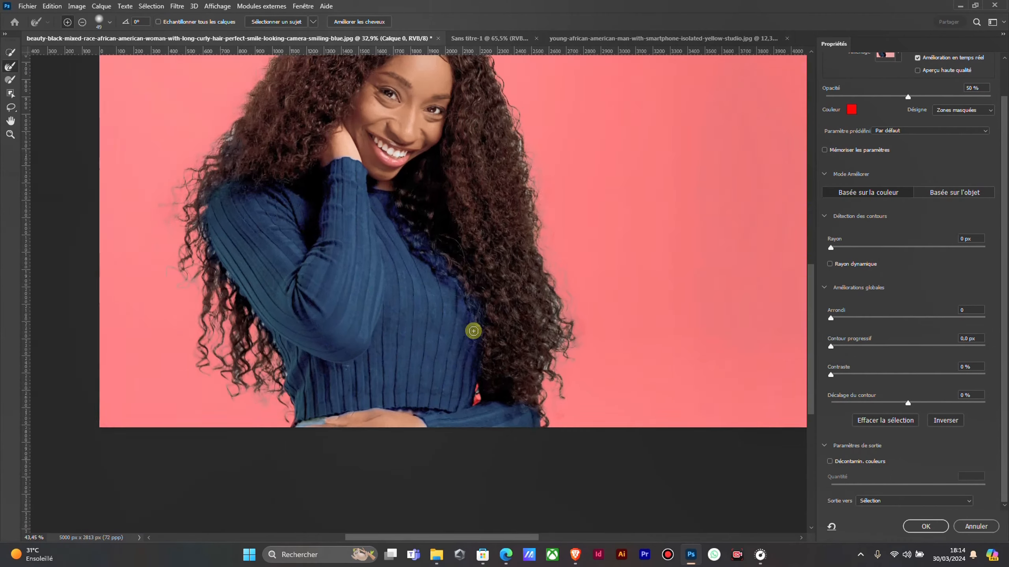
drag(478, 216, 506, 424)
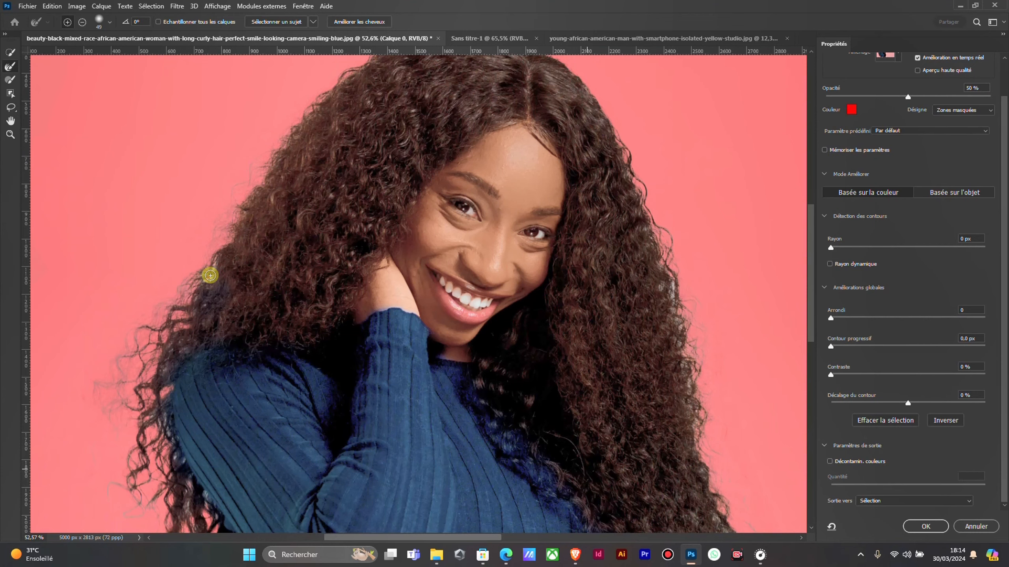
scroll(632, 326, down, 1)
scroll(666, 343, up, 3)
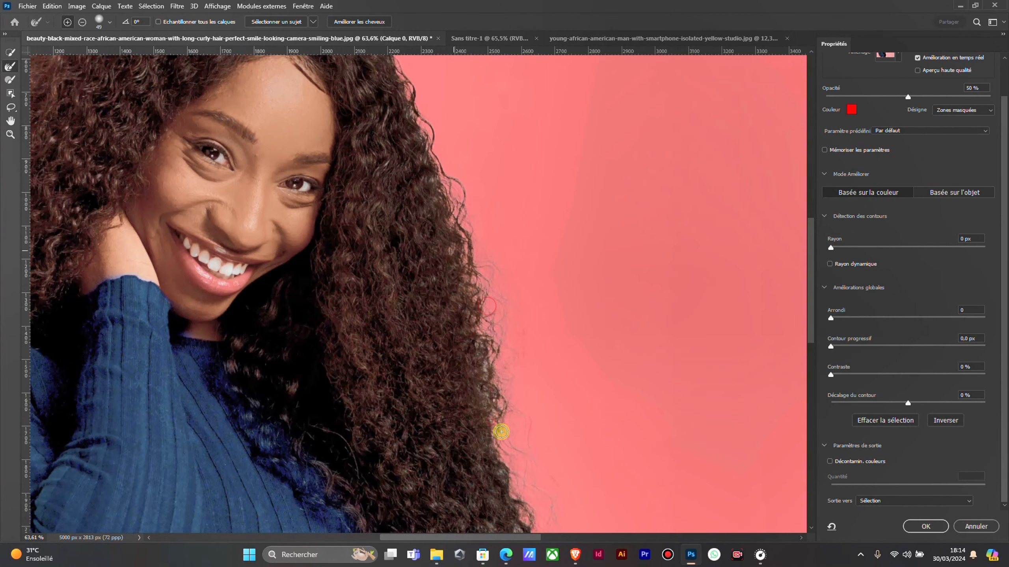
scroll(550, 364, down, 3)
scroll(534, 439, up, 2)
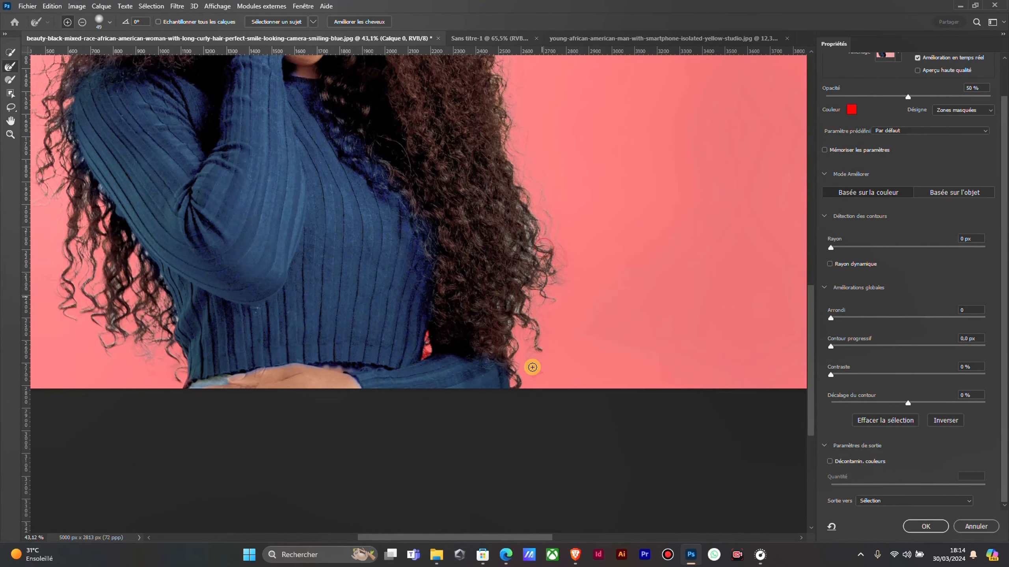
scroll(457, 354, up, 5)
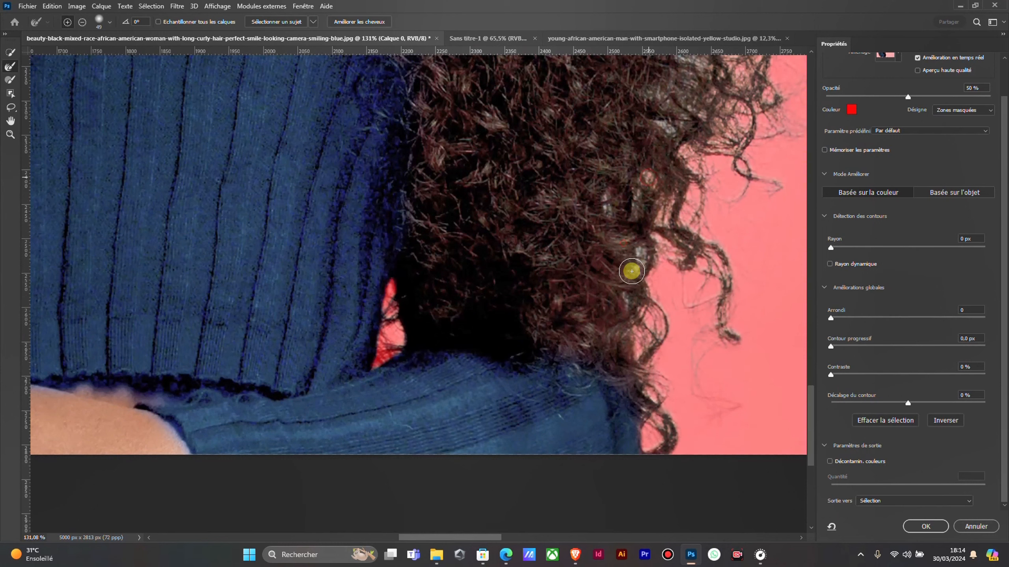
drag(632, 272, 644, 253)
drag(724, 321, 723, 356)
Refine the hanging curls beside and below the raised elbow with the Refine Edge Brush
scroll(658, 345, down, 7)
scroll(374, 278, up, 5)
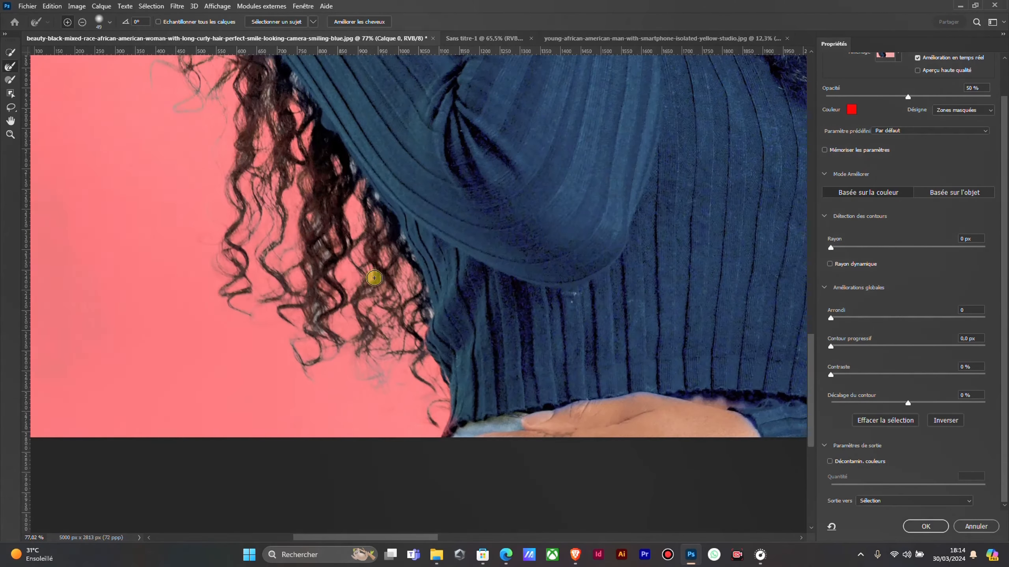
scroll(374, 278, up, 3)
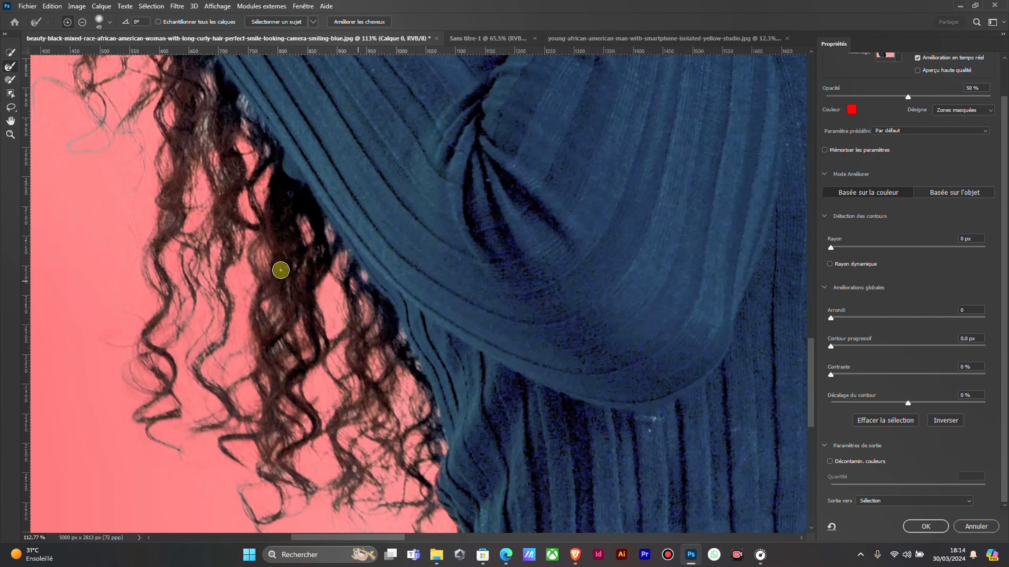
scroll(278, 254, down, 1)
scroll(241, 331, up, 3)
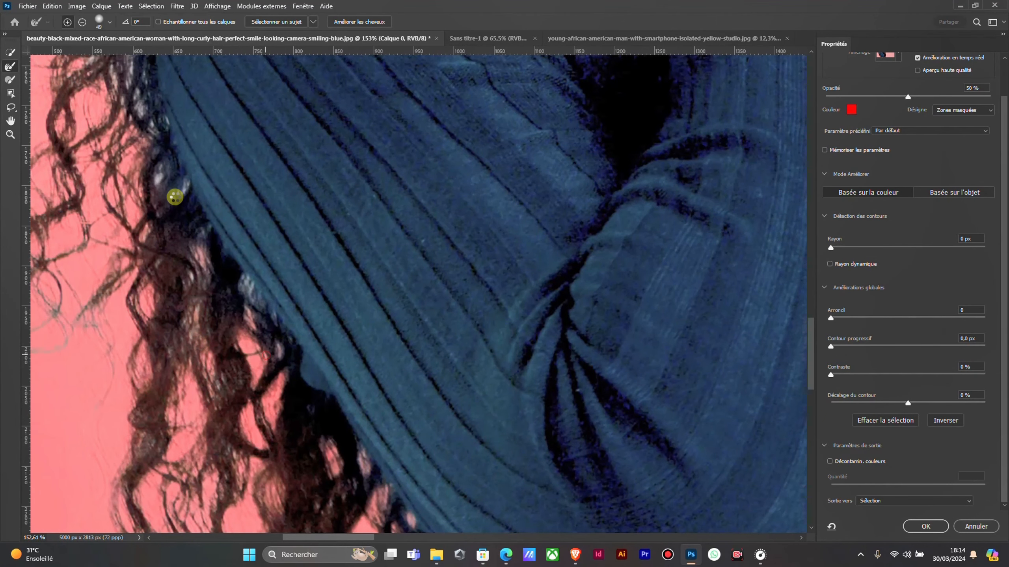
Refine the edge where the curls meet the shoulder and upper sleeve of the raised arm
scroll(180, 221, down, 4)
drag(301, 185, 363, 364)
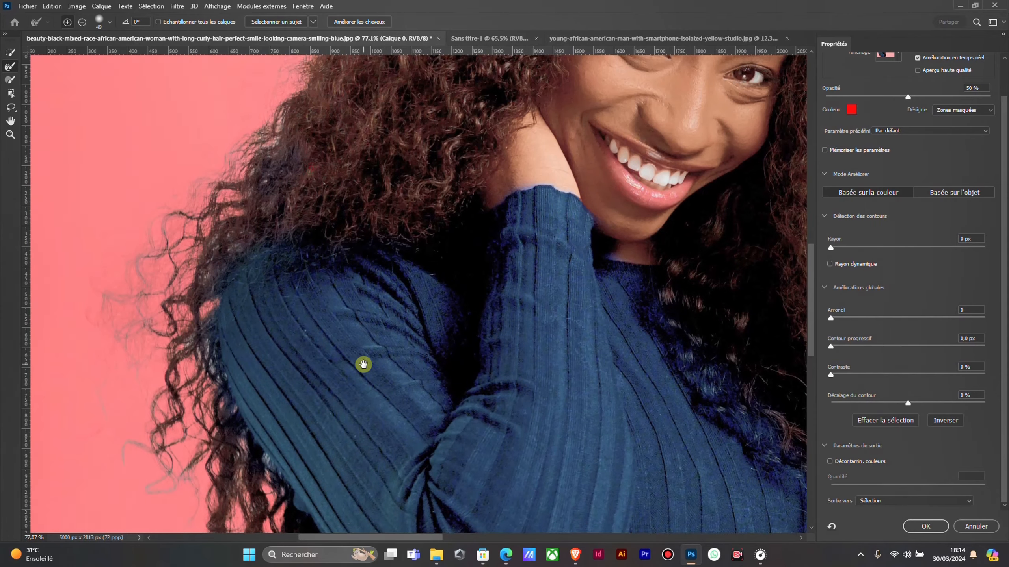
scroll(182, 360, up, 3)
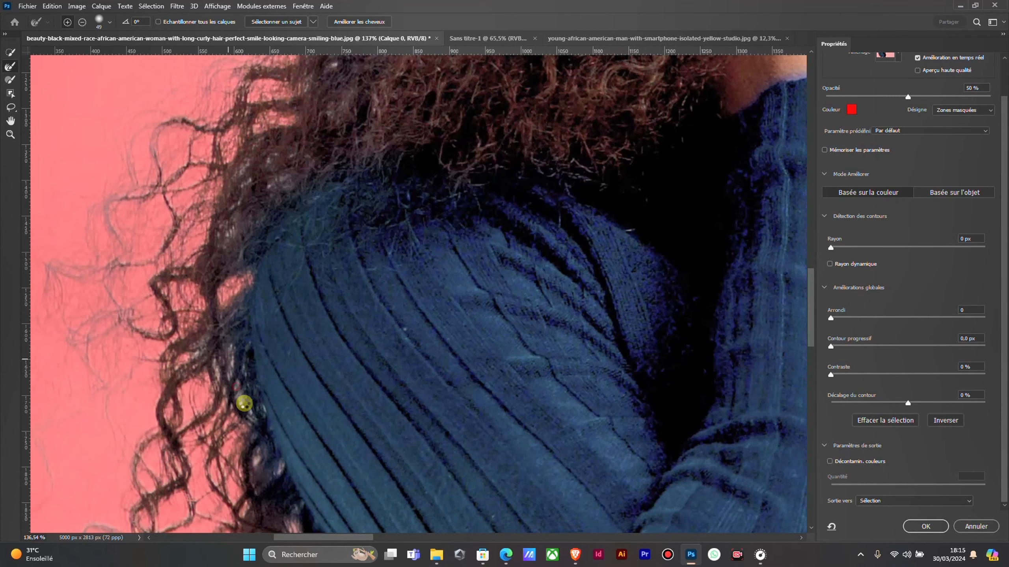
mouse_move(244, 404)
mouse_down()
mouse_move(248, 414)
mouse_move(228, 357)
mouse_move(208, 373)
mouse_move(198, 357)
mouse_move(194, 367)
mouse_move(238, 376)
mouse_move(252, 445)
mouse_up()
scroll(214, 234, up, 1)
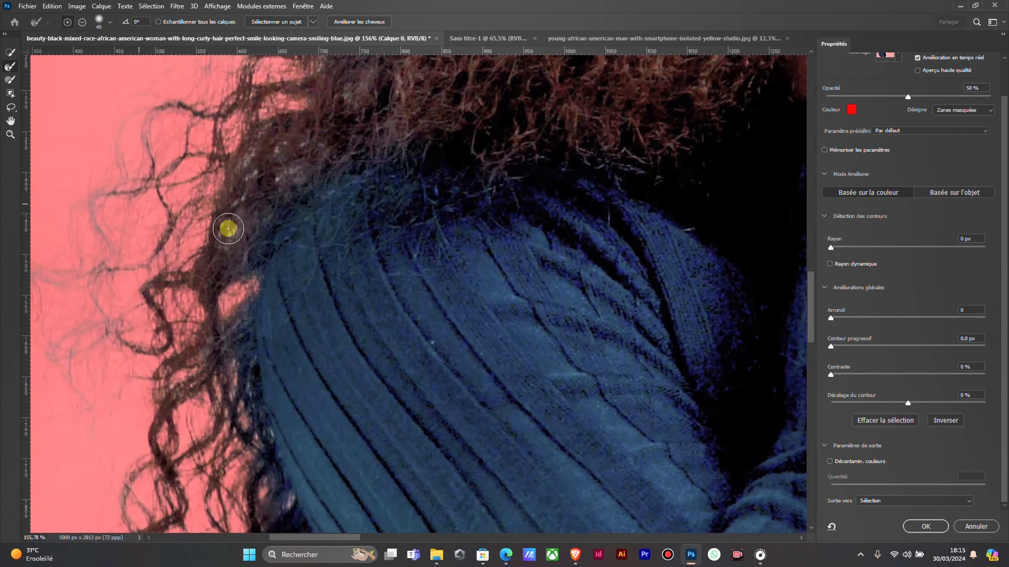
scroll(277, 180, down, 6)
drag(335, 408, 341, 276)
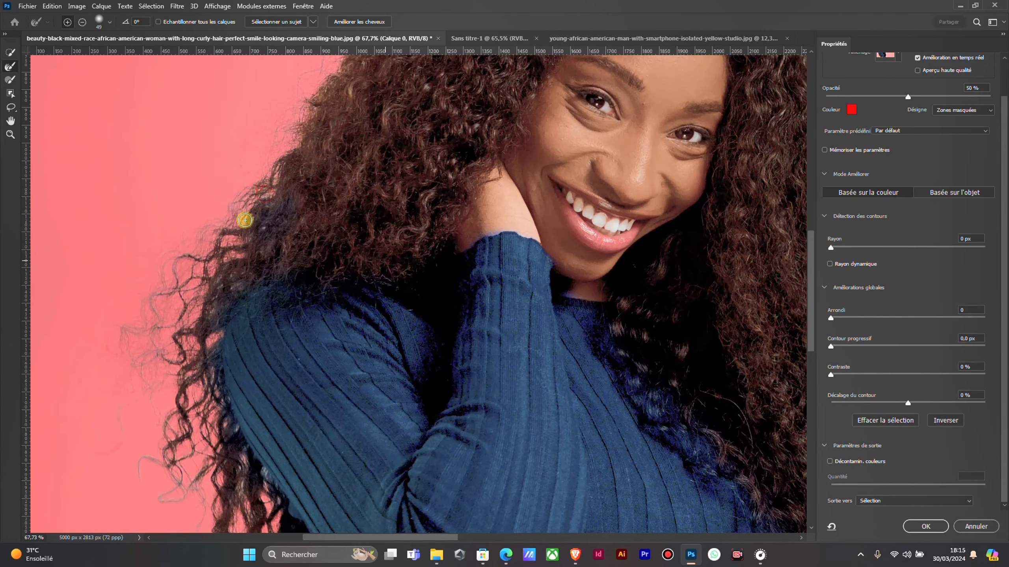
scroll(365, 293, down, 4)
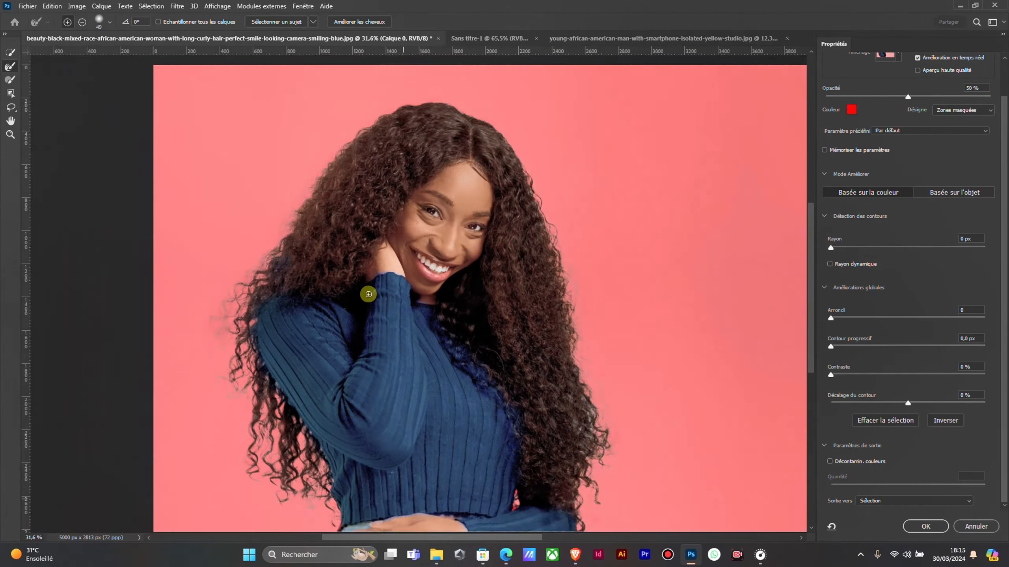
scroll(189, 462, up, 4)
drag(190, 461, 282, 303)
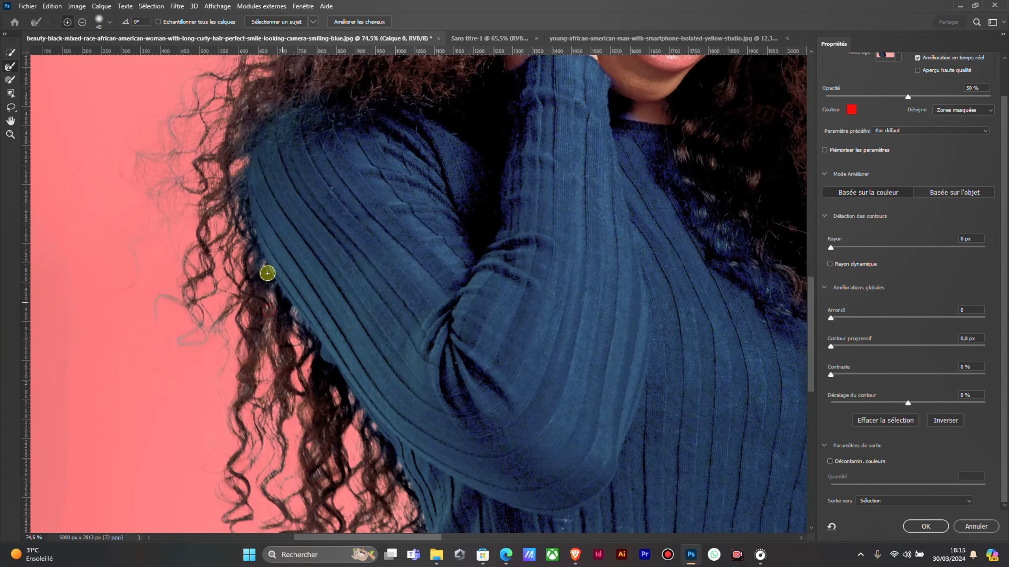
scroll(309, 385, down, 2)
scroll(274, 441, down, 3)
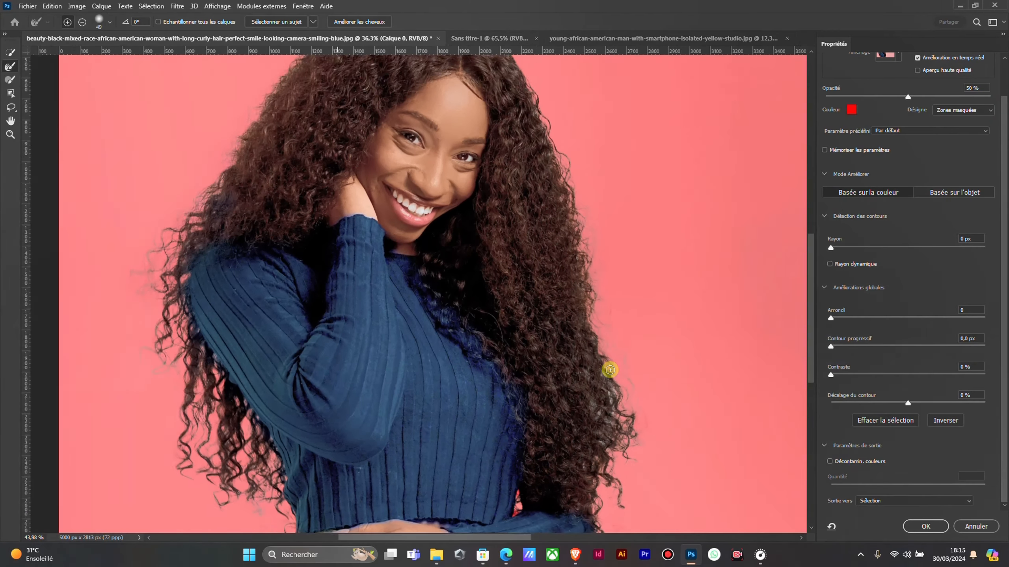
Go over the right-hand hair contour up to the crown and refine its edge with the Refine Edge Brush
scroll(607, 364, up, 5)
drag(605, 353, 509, 257)
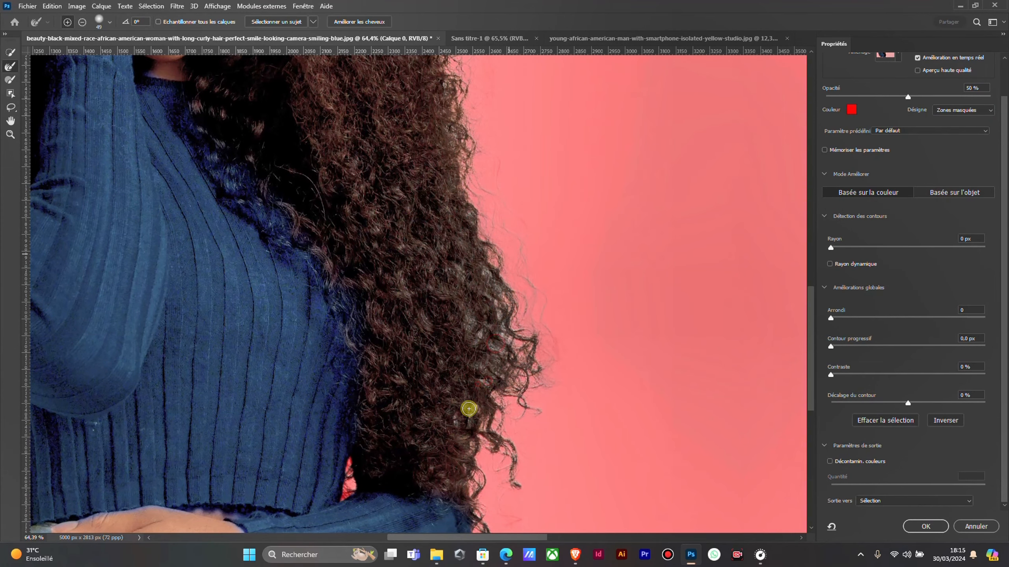
scroll(528, 253, up, 1)
drag(489, 159, 579, 489)
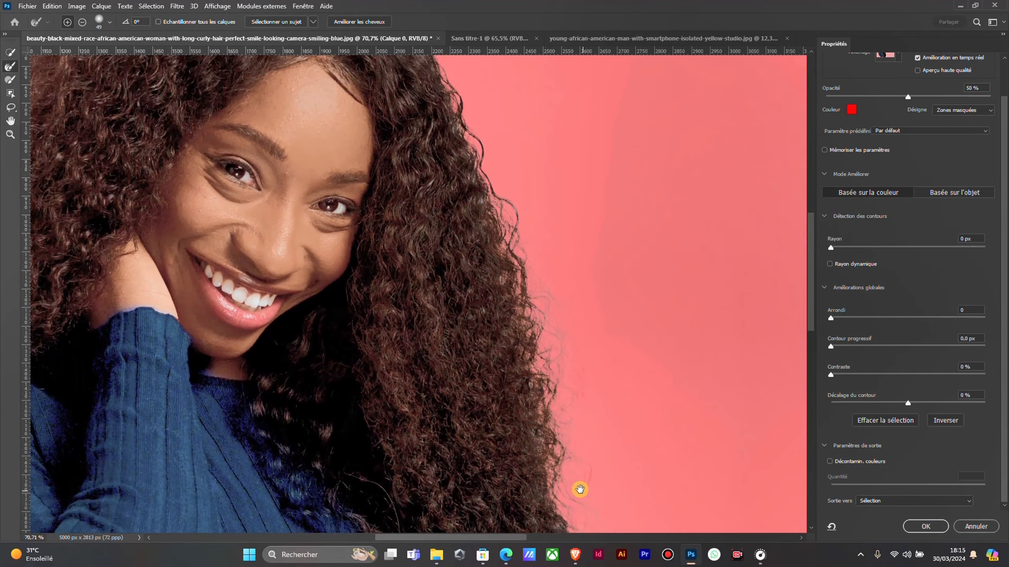
drag(488, 247, 516, 417)
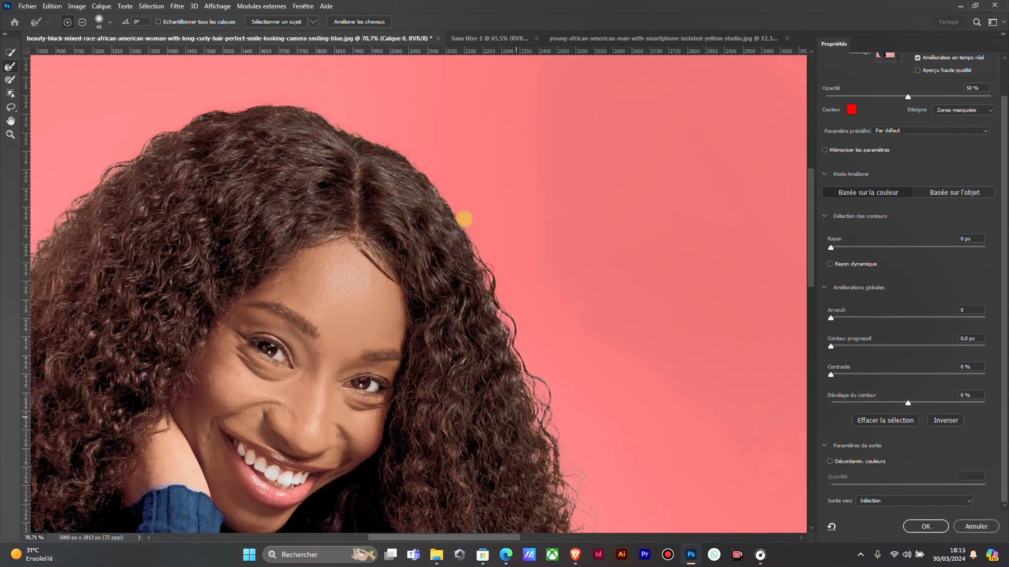
click(433, 180)
scroll(178, 203, down, 2)
scroll(167, 223, up, 5)
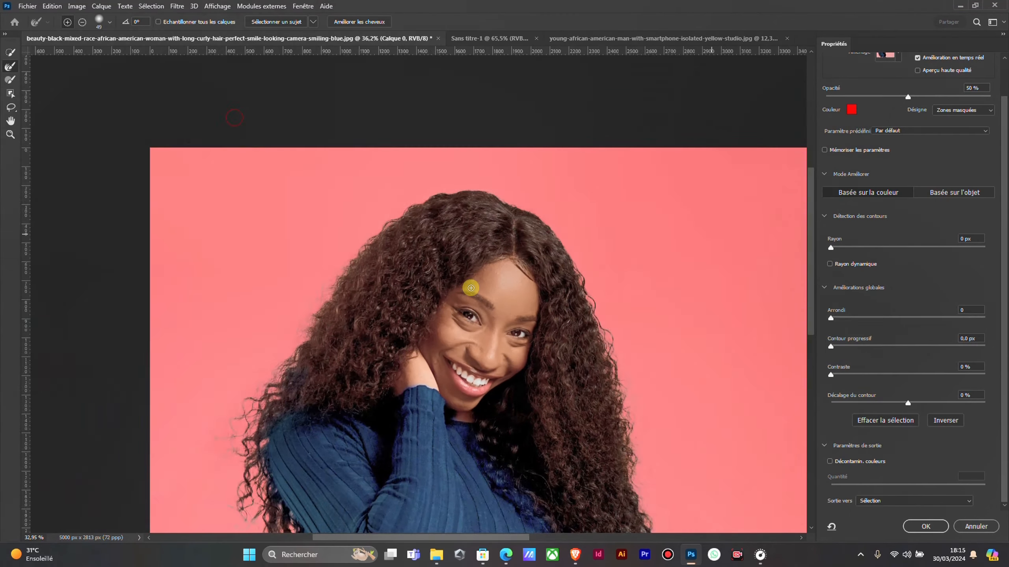
scroll(456, 310, down, 10)
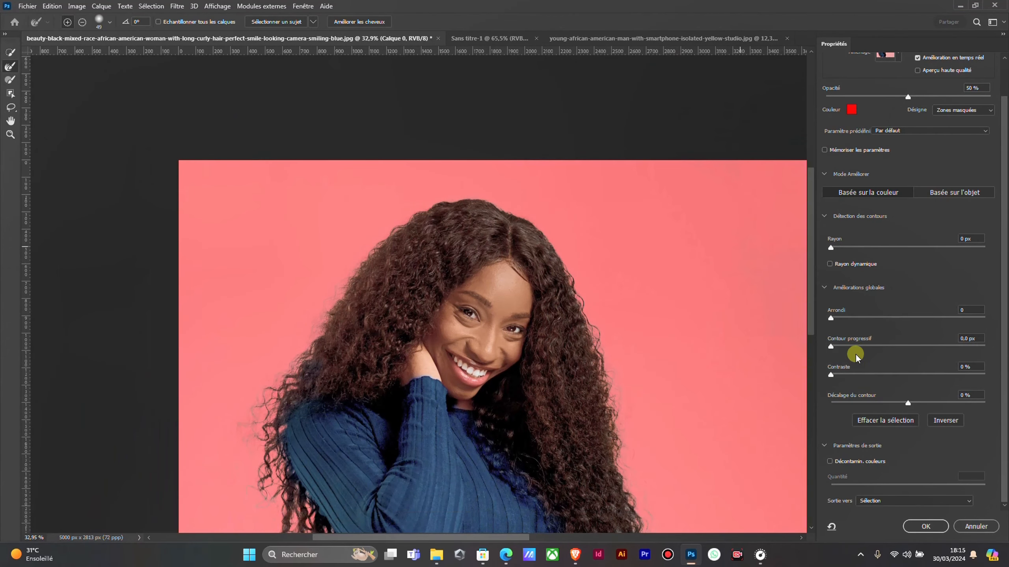
Decontaminate the edge colours at about 58% and output the refined selection to a new layer with a layer mask
click(830, 462)
scroll(617, 339, up, 7)
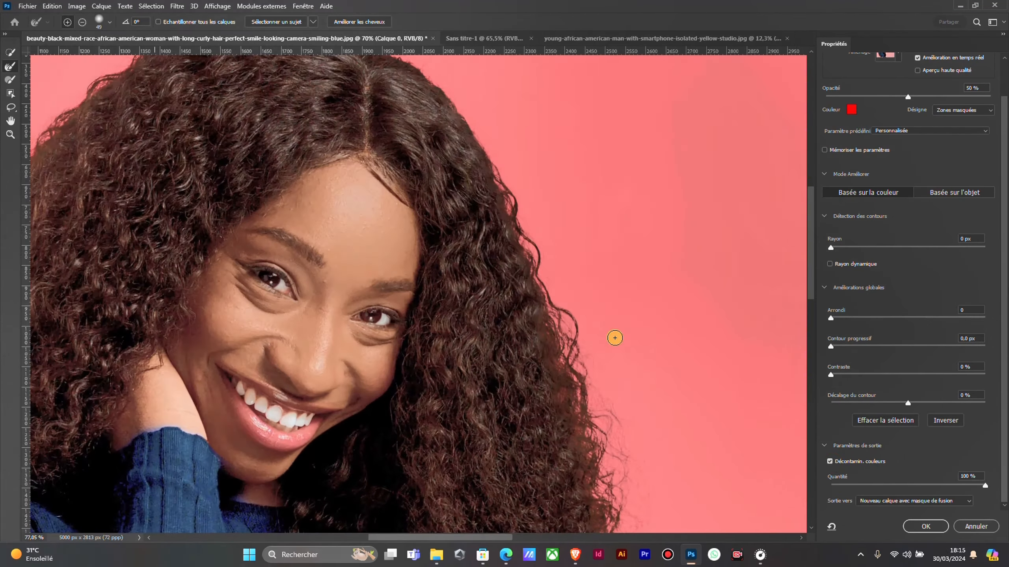
drag(452, 354, 668, 357)
drag(289, 308, 364, 311)
drag(979, 483, 924, 486)
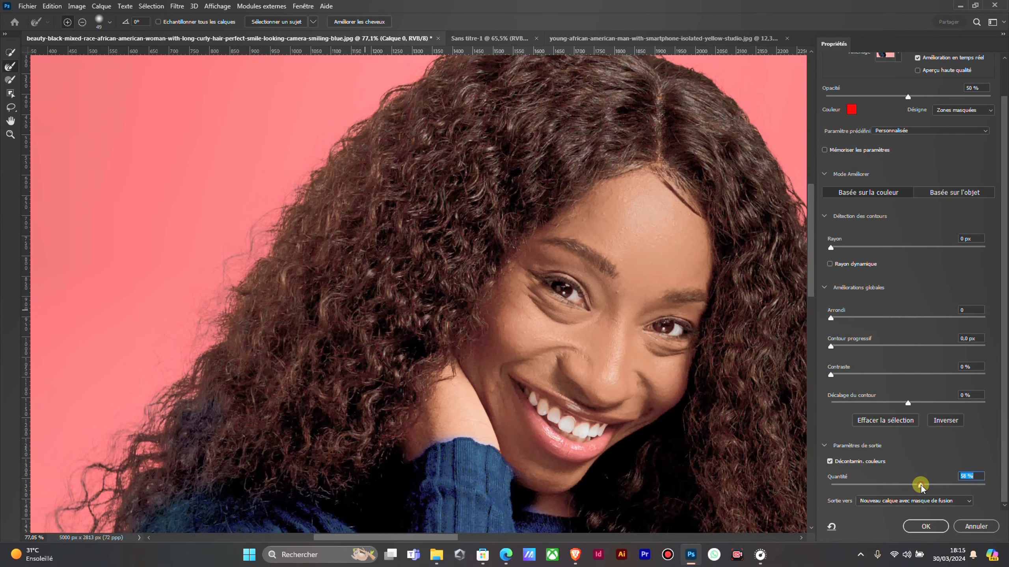
click(913, 531)
scroll(351, 313, down, 4)
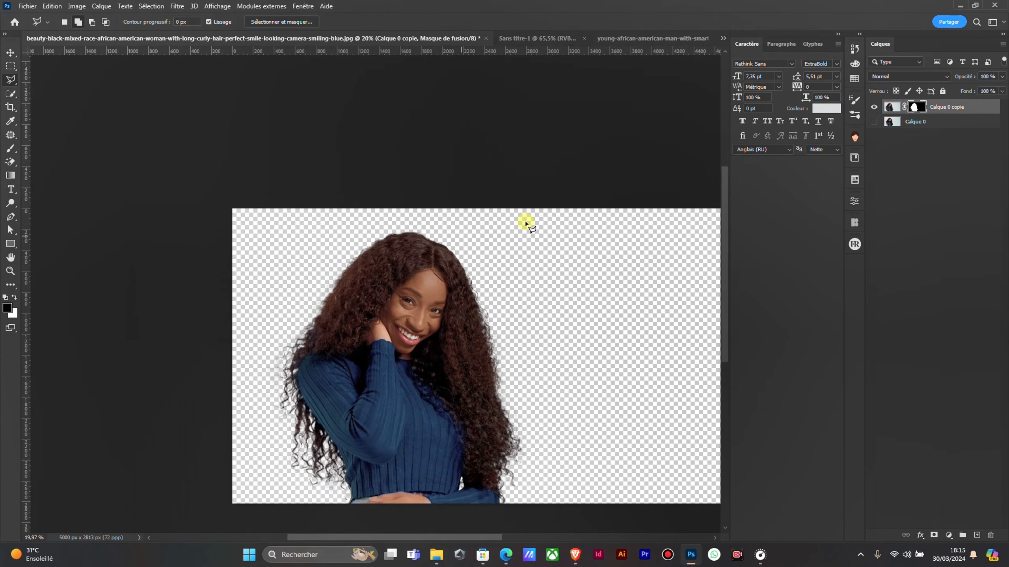
Convert Calque 0 copie to a smart object and place it in the Sans titre-1 document
right_click(947, 105)
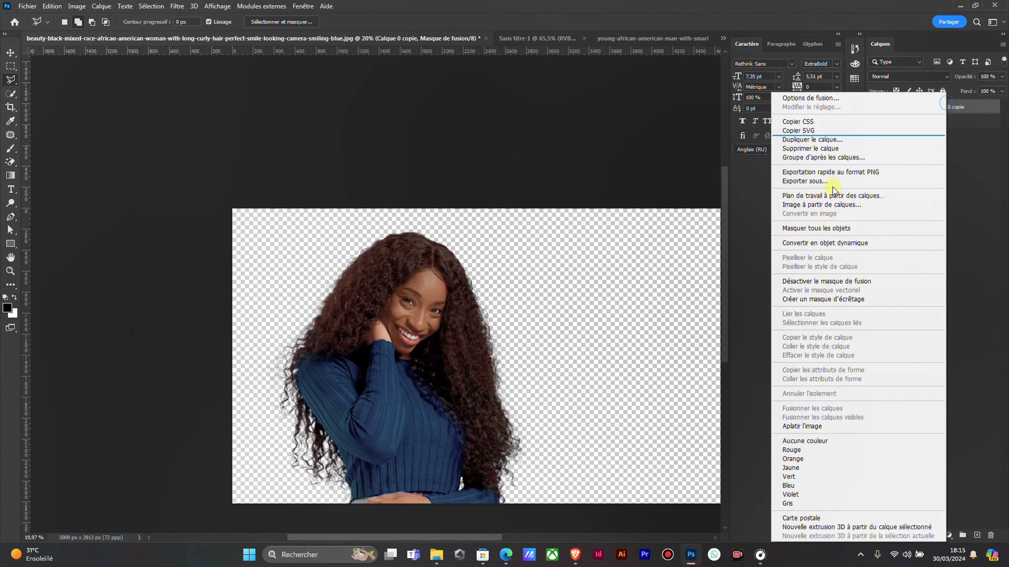
click(823, 243)
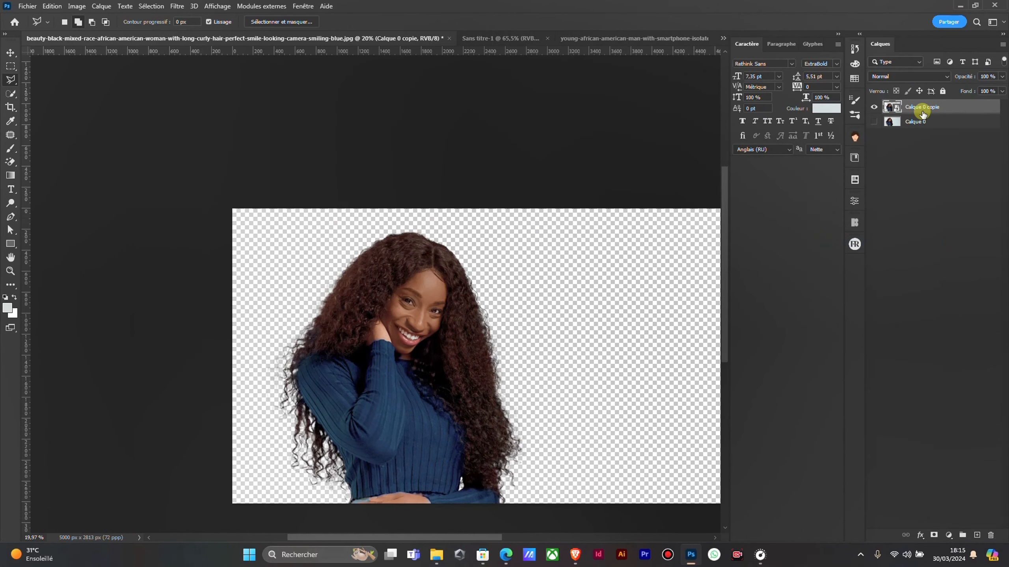
drag(921, 106, 413, 249)
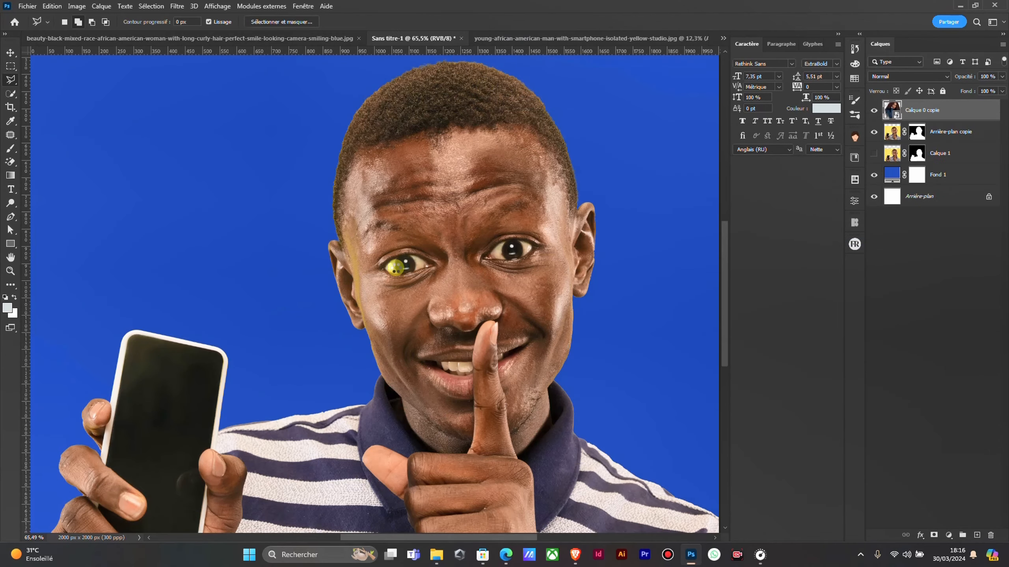
Hide the man's cutout layer Arrière-plan copie and move the woman down so her whole head fits on the blue background
click(11, 52)
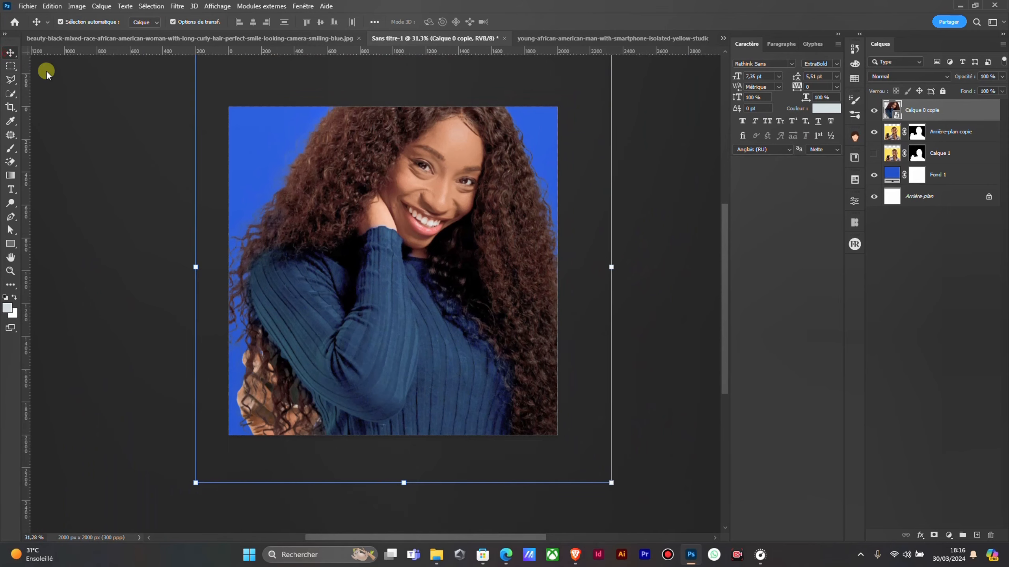
click(876, 155)
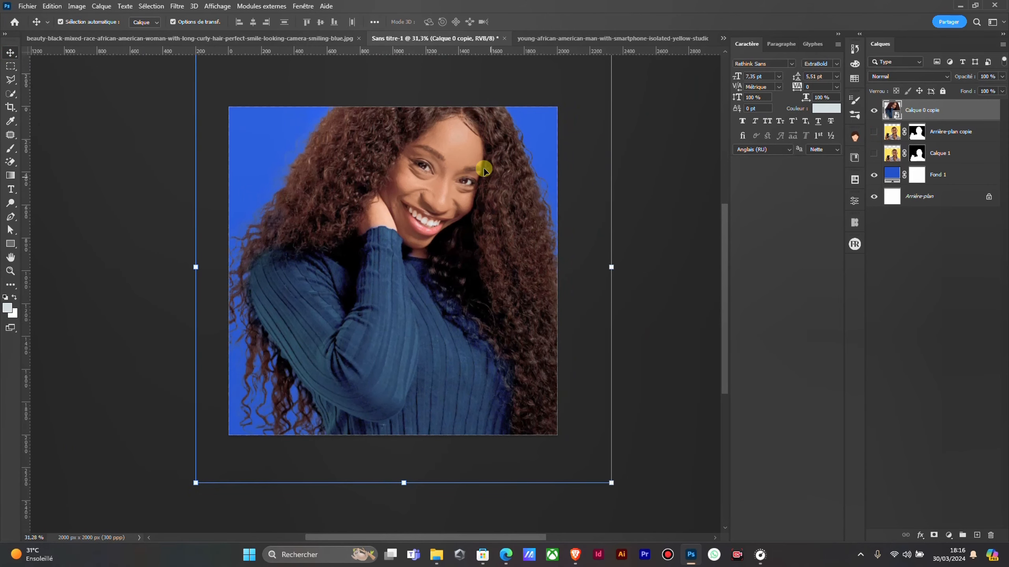
drag(484, 171, 475, 244)
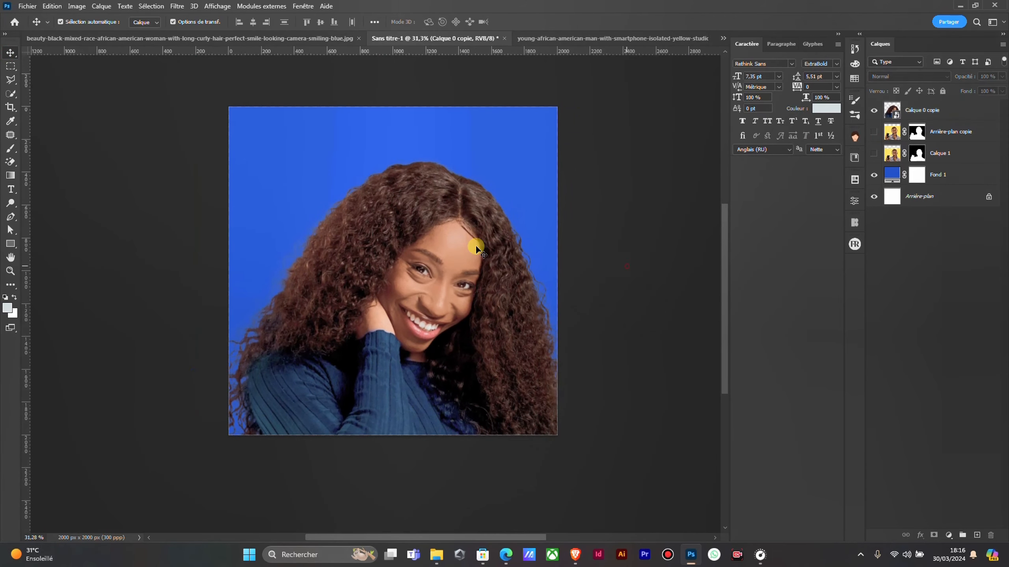
Examine the cutout's hair edges against the blue background on both sides of the woman's head
scroll(475, 244, up, 5)
scroll(172, 278, down, 3)
scroll(309, 306, up, 4)
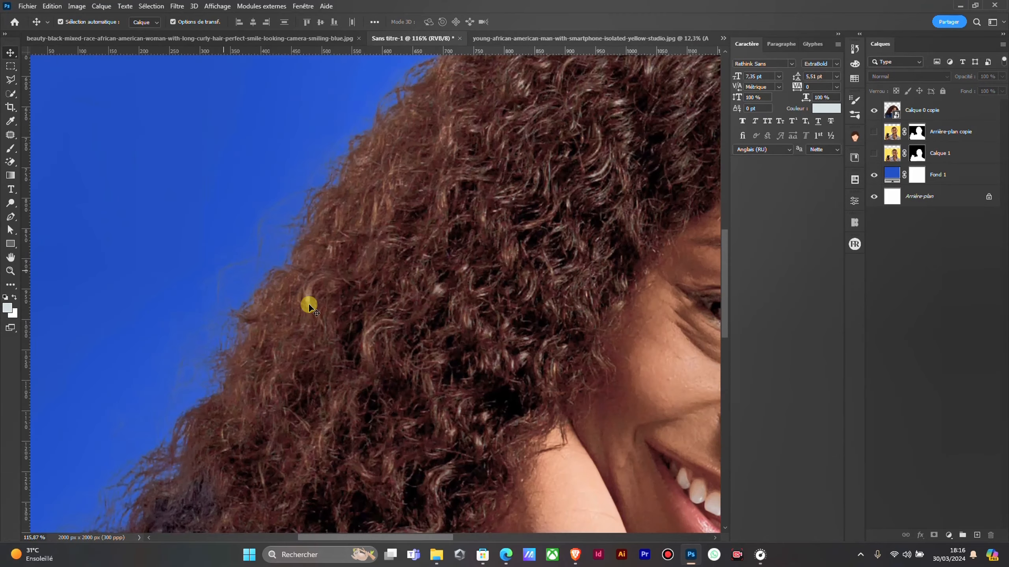
scroll(309, 306, down, 5)
scroll(555, 259, up, 2)
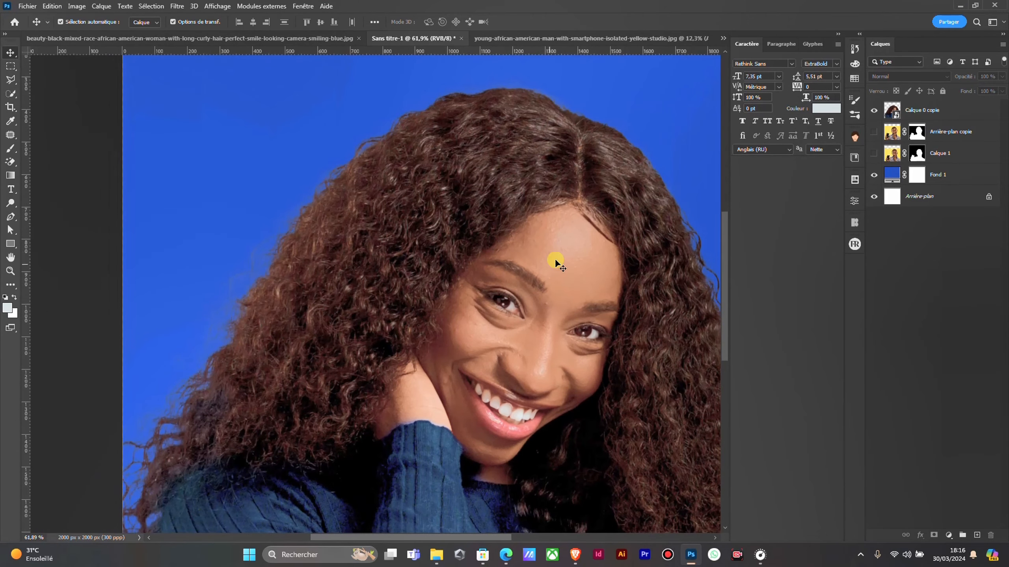
drag(591, 223, 329, 247)
scroll(391, 273, up, 3)
drag(491, 436, 438, 310)
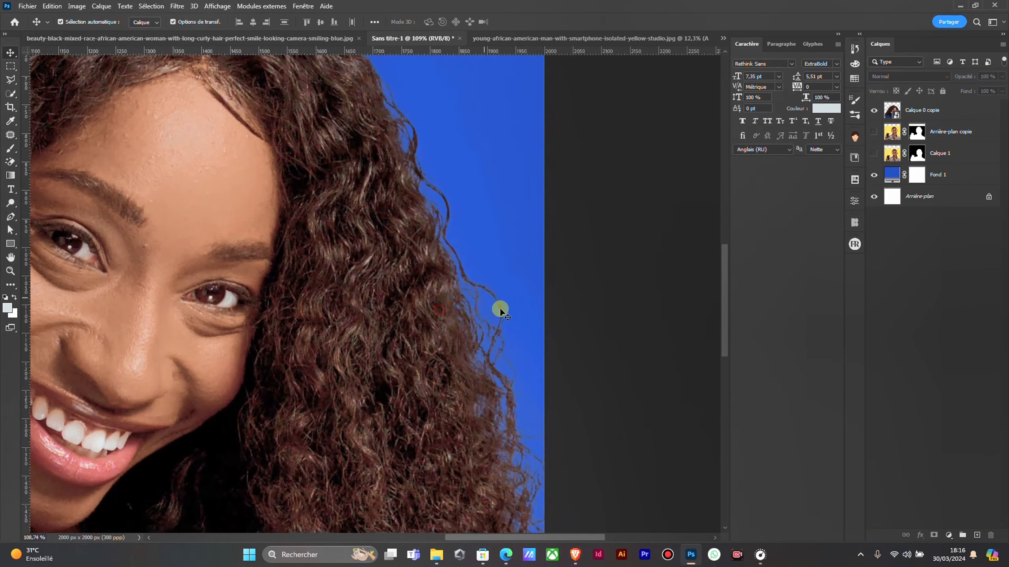
scroll(500, 310, down, 5)
Scale the woman's layer Calque 0 copie to 16.77% and centre it horizontally on the blue background
drag(408, 254, 392, 198)
key(ctrl+t)
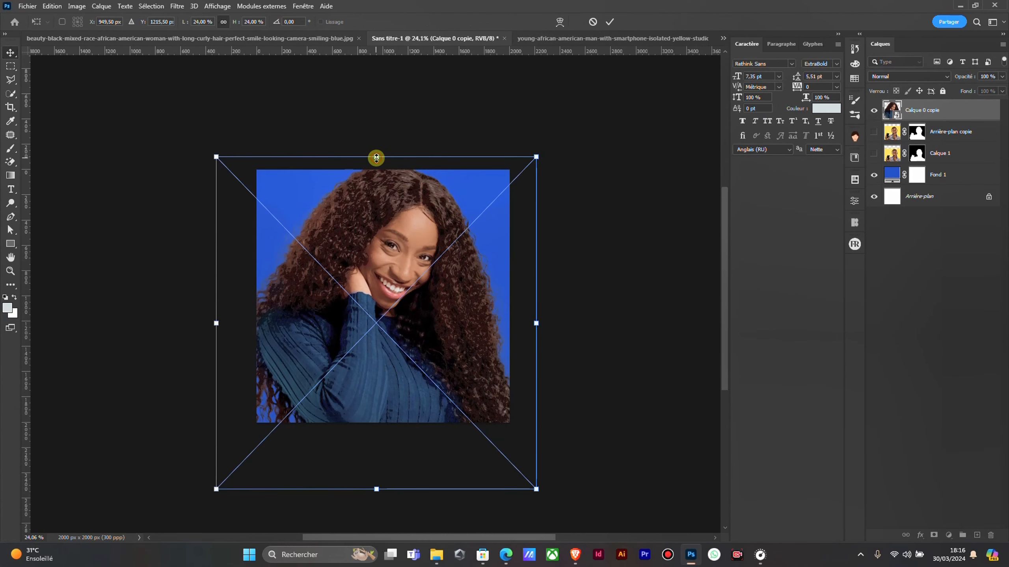
drag(378, 157, 393, 259)
drag(420, 348, 424, 308)
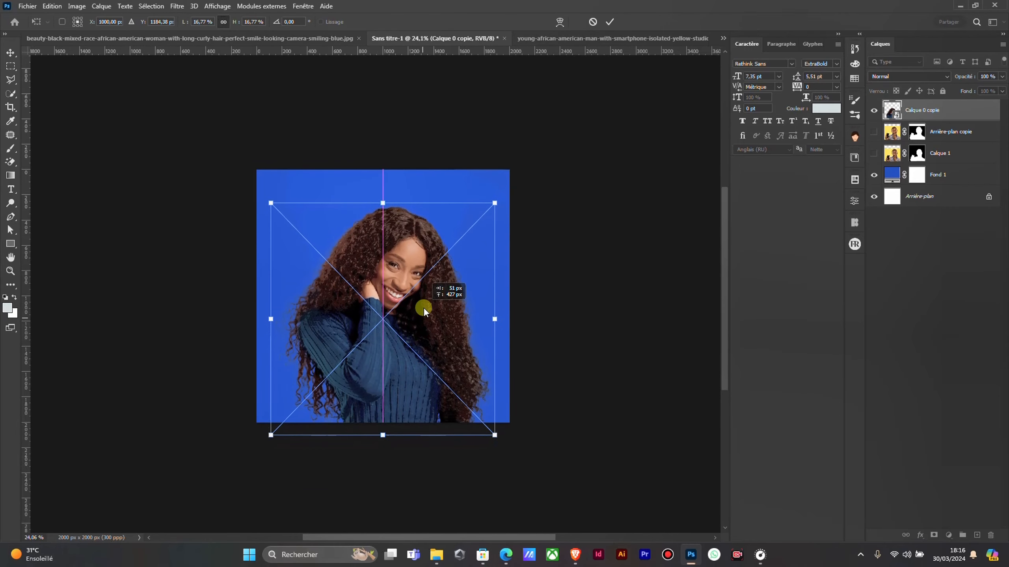
click(613, 21)
scroll(417, 225, down, 2)
scroll(427, 251, up, 8)
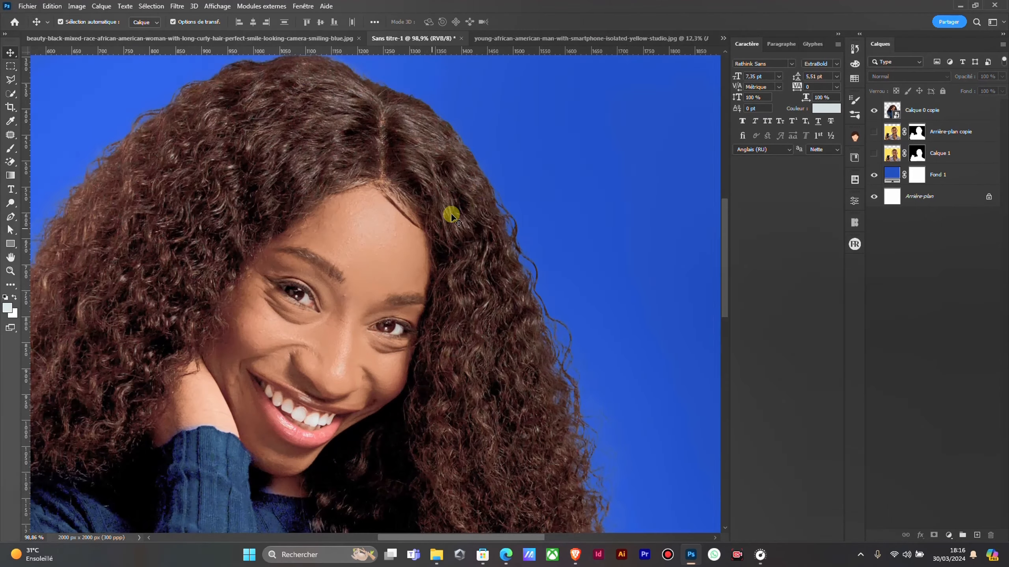
scroll(452, 217, down, 5)
scroll(479, 221, down, 2)
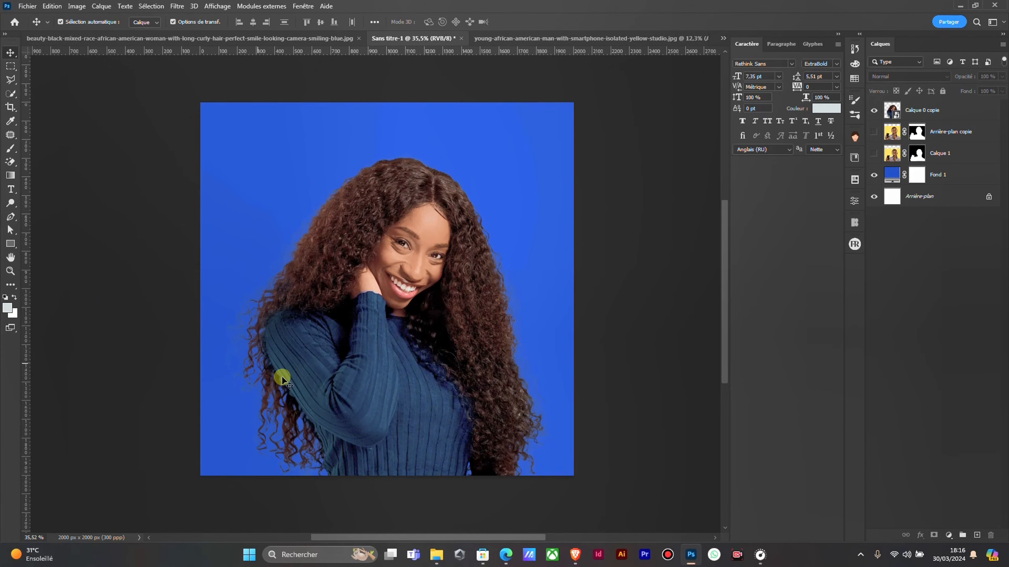
Switch to the Brave browser and look through the intro and publications on the creator's Facebook profile
click(577, 556)
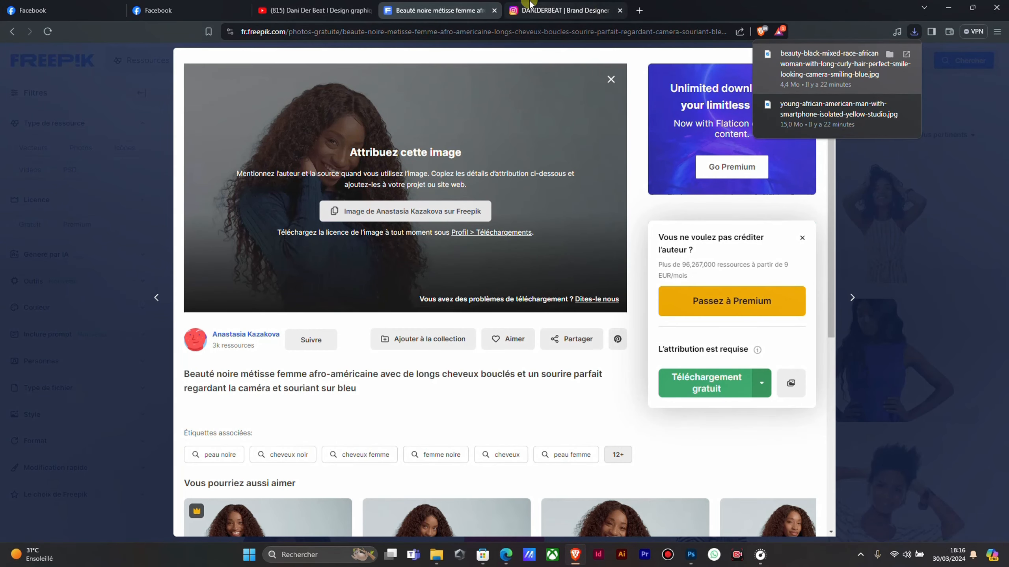
click(68, 10)
click(166, 10)
scroll(456, 270, down, 5)
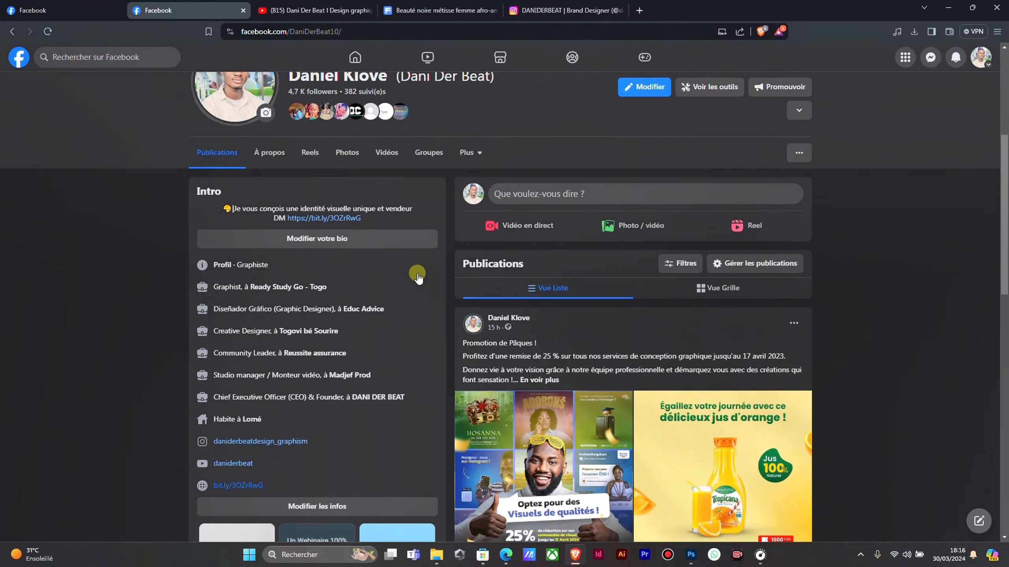
scroll(417, 278, up, 5)
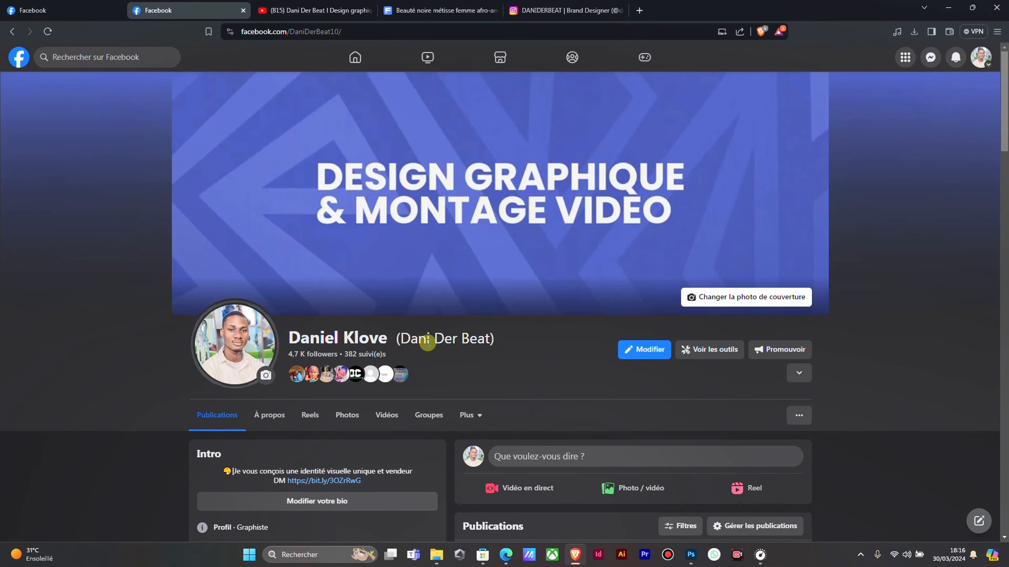
scroll(659, 282, down, 6)
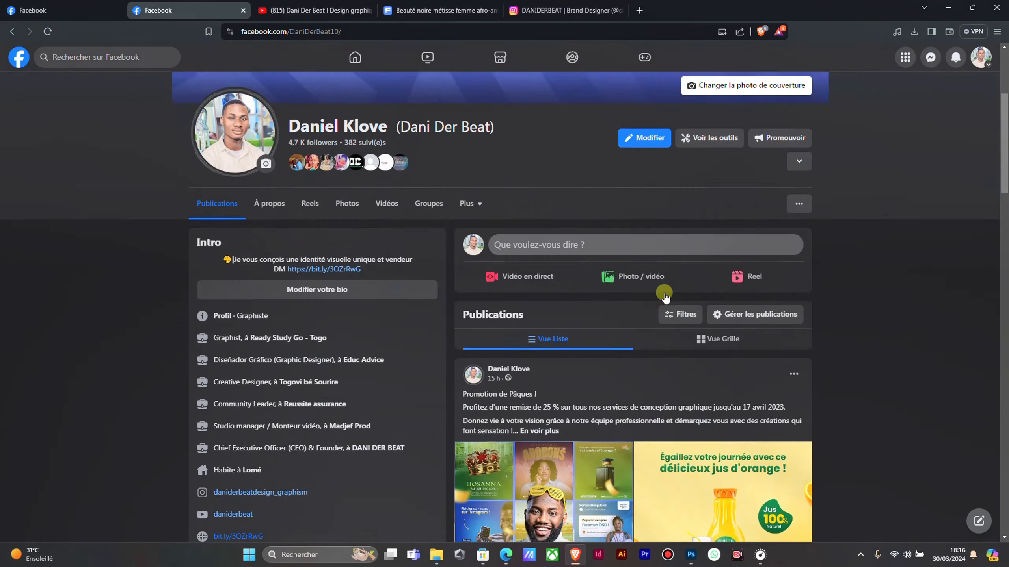
scroll(662, 293, up, 4)
scroll(662, 293, down, 10)
scroll(635, 288, up, 5)
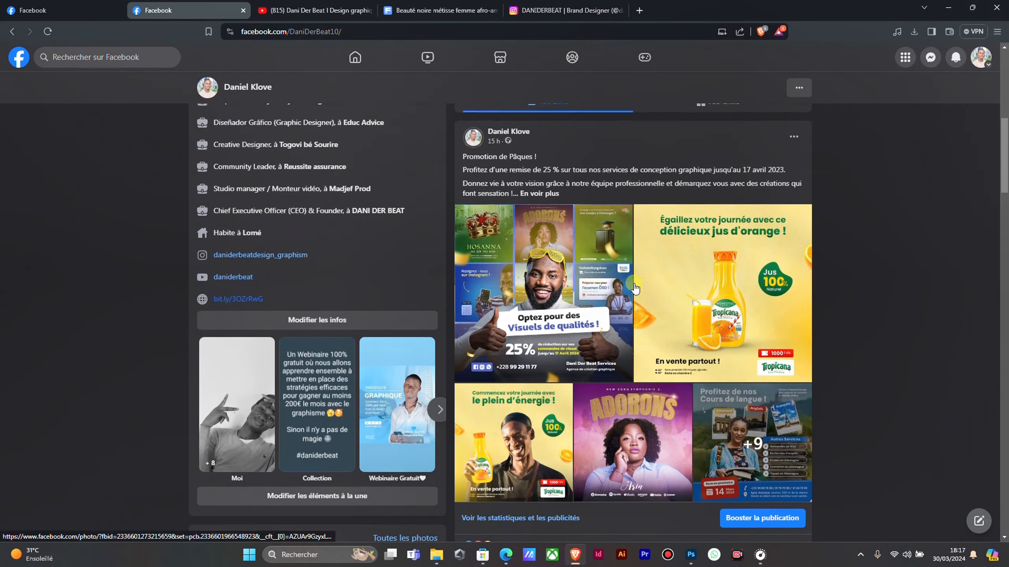
scroll(635, 287, down, 5)
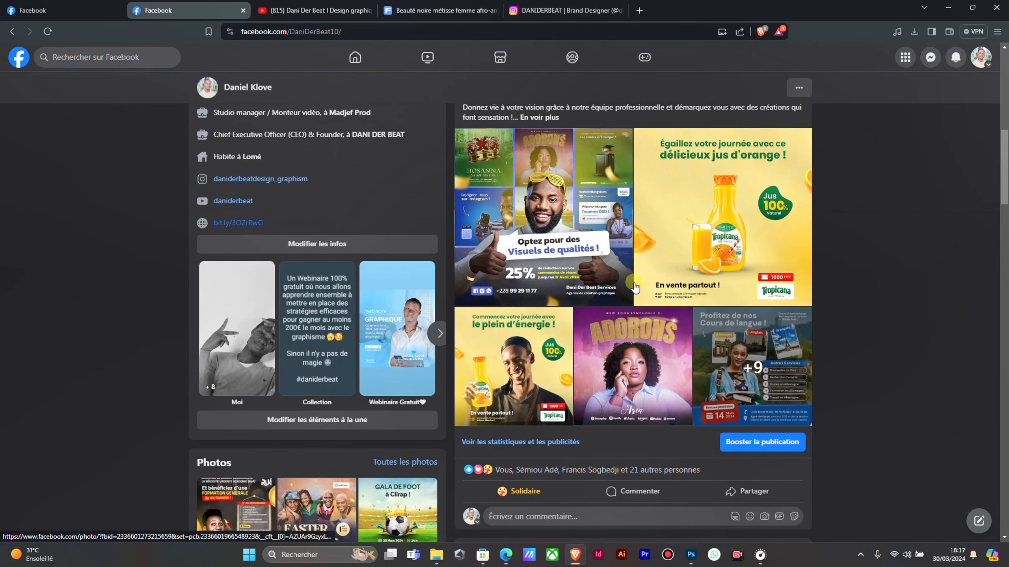
scroll(634, 286, up, 10)
View the creator's Instagram profile and YouTube channel in the tabs already open
click(578, 4)
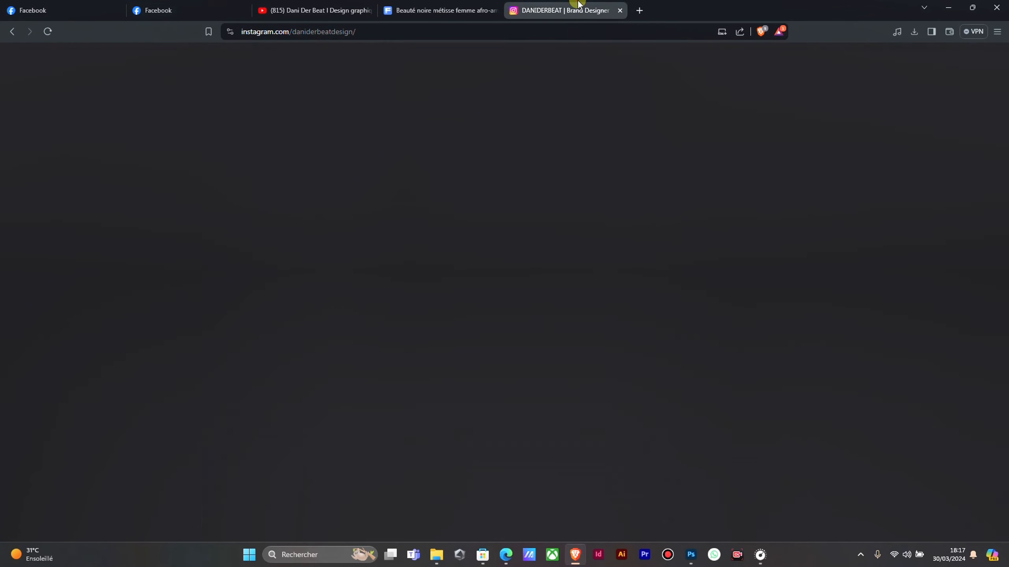
scroll(537, 205, up, 4)
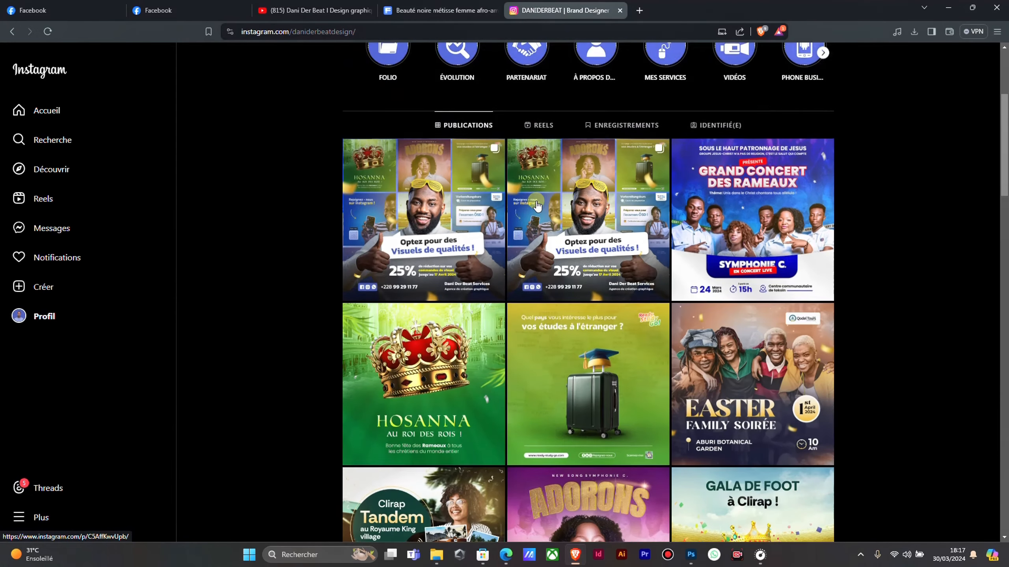
scroll(538, 206, up, 5)
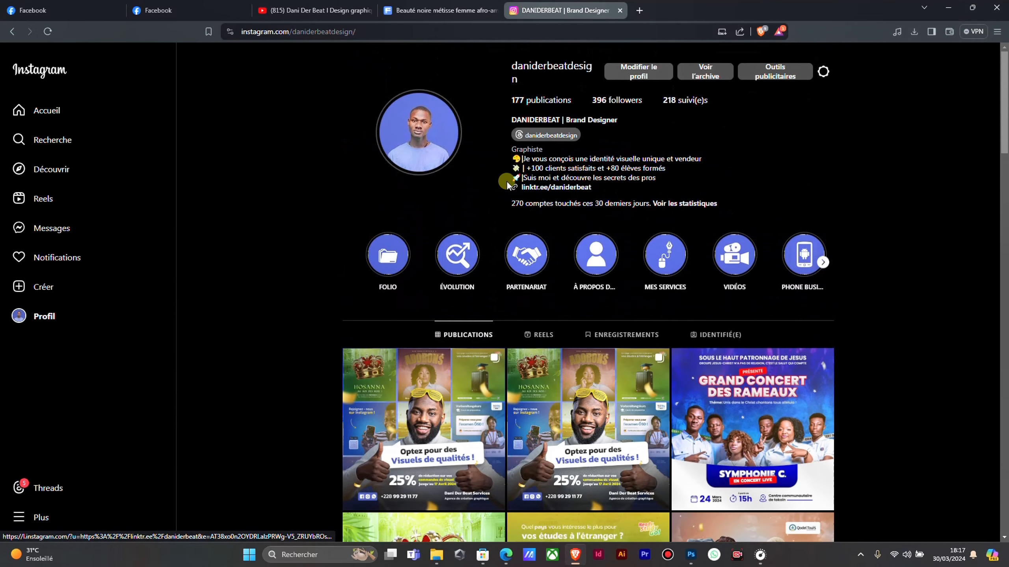
click(315, 5)
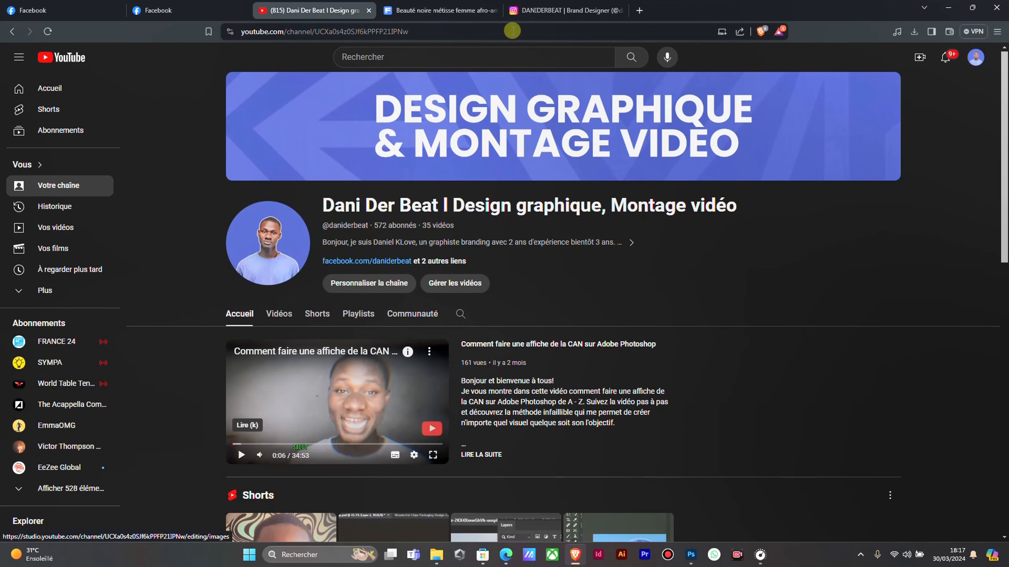
click(543, 5)
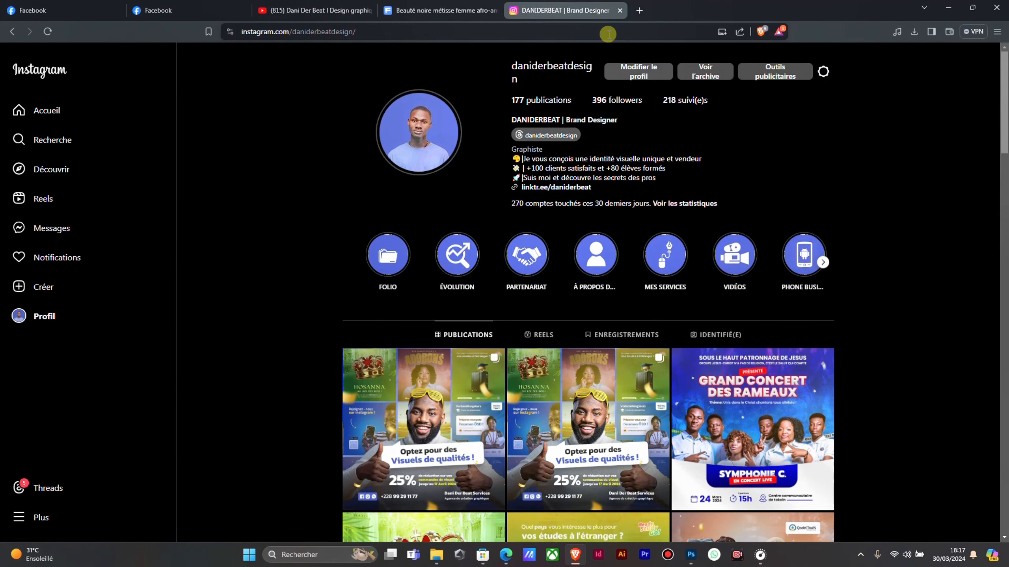
Search for "tikt" in a new tab and open the suggested TikTok post about the 25% discount on design orders
click(640, 11)
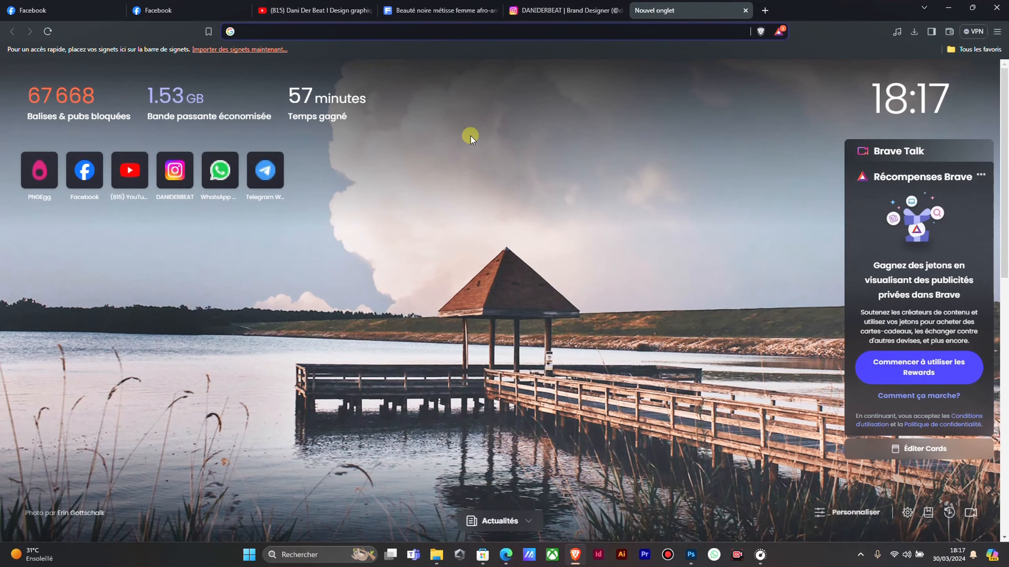
text(tikt)
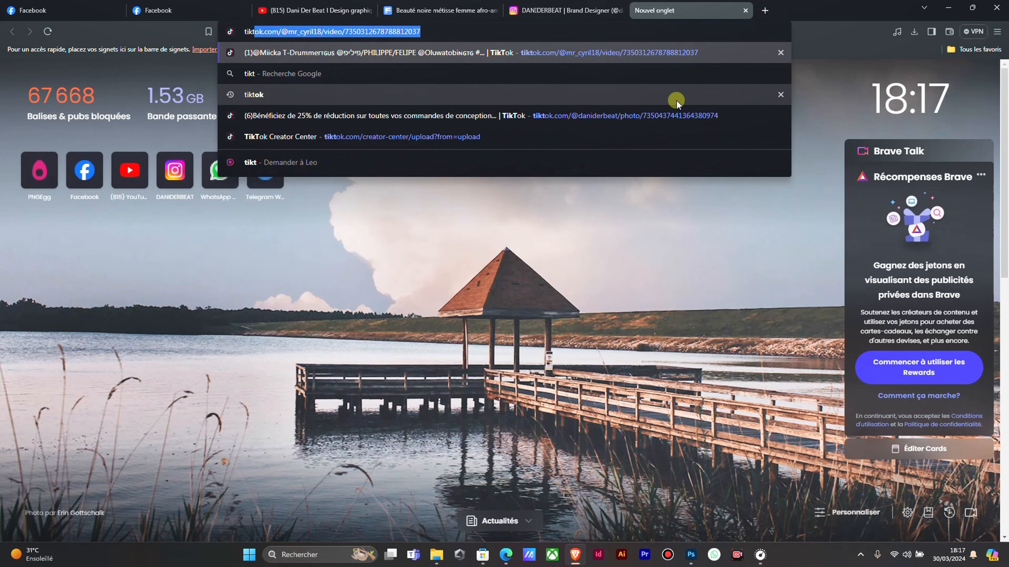
click(471, 111)
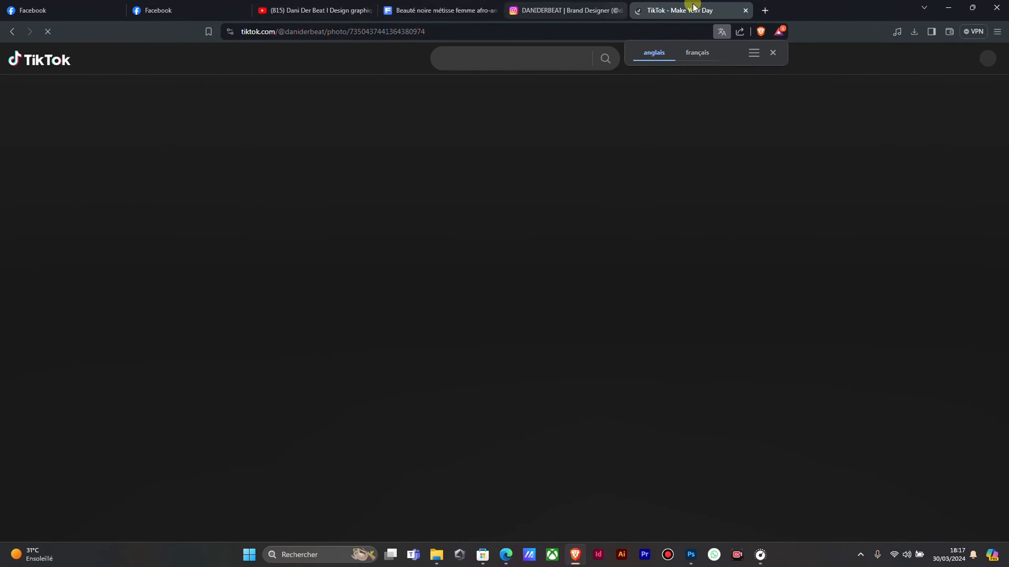
click(686, 7)
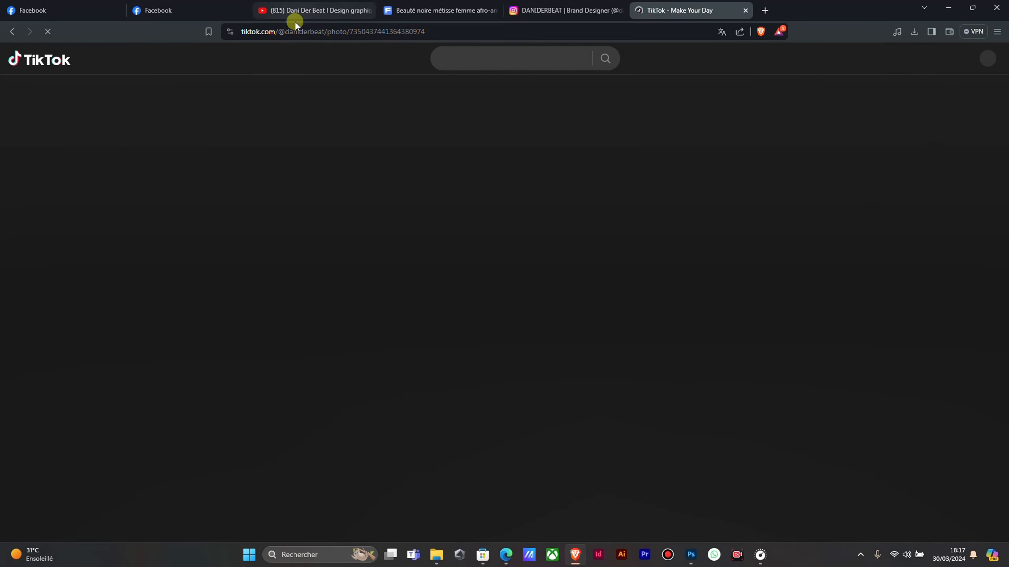
click(297, 10)
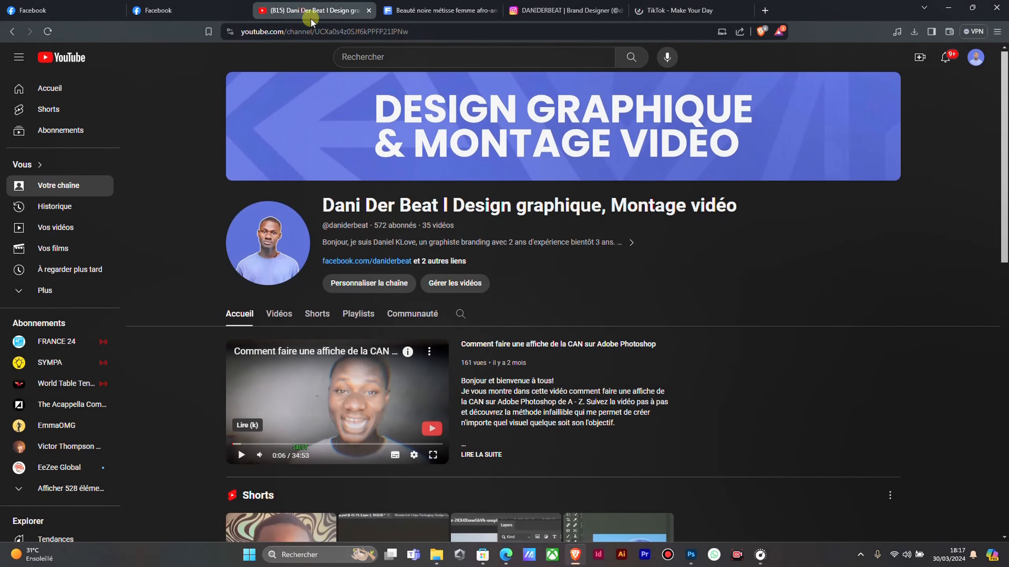
click(173, 9)
click(698, 6)
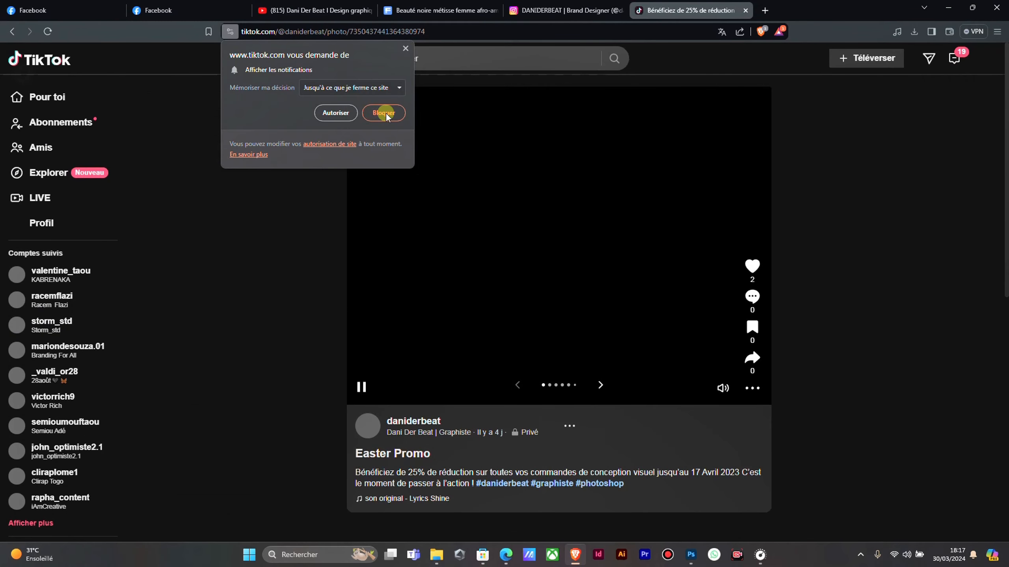
Block TikTok's notification request and open the post author's profile, solving the puzzle verification
click(383, 113)
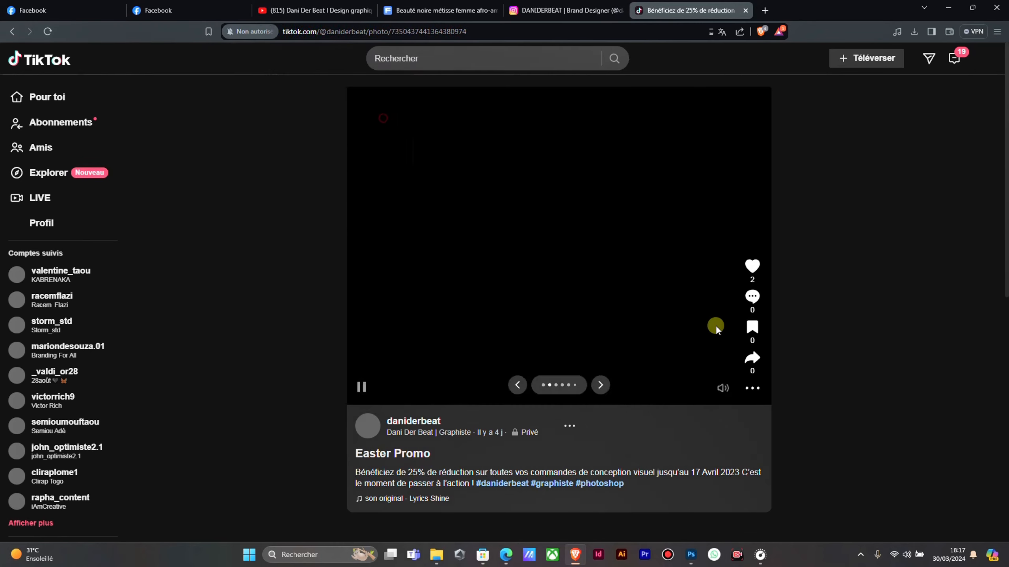
click(954, 58)
click(427, 421)
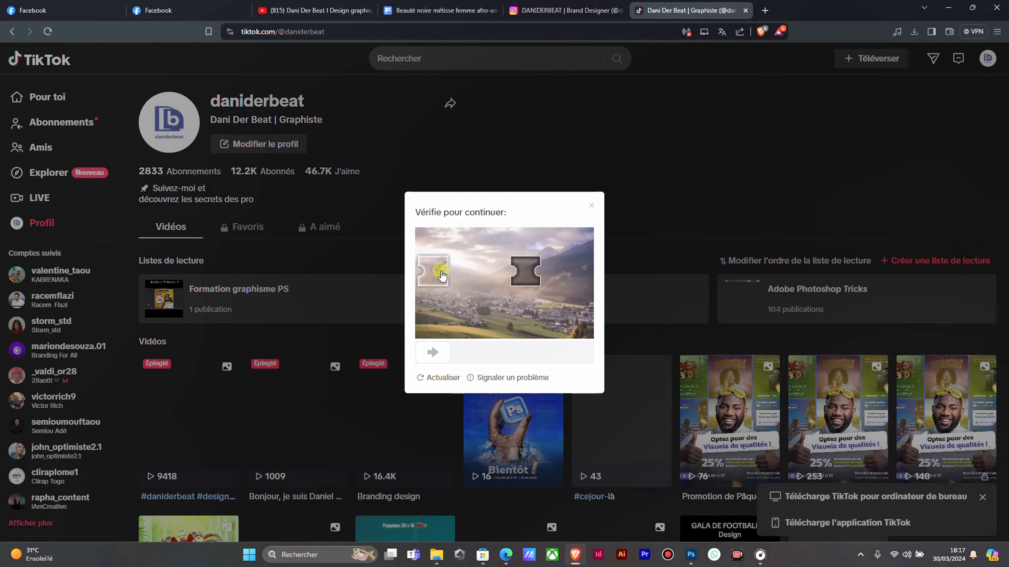
drag(444, 266, 517, 282)
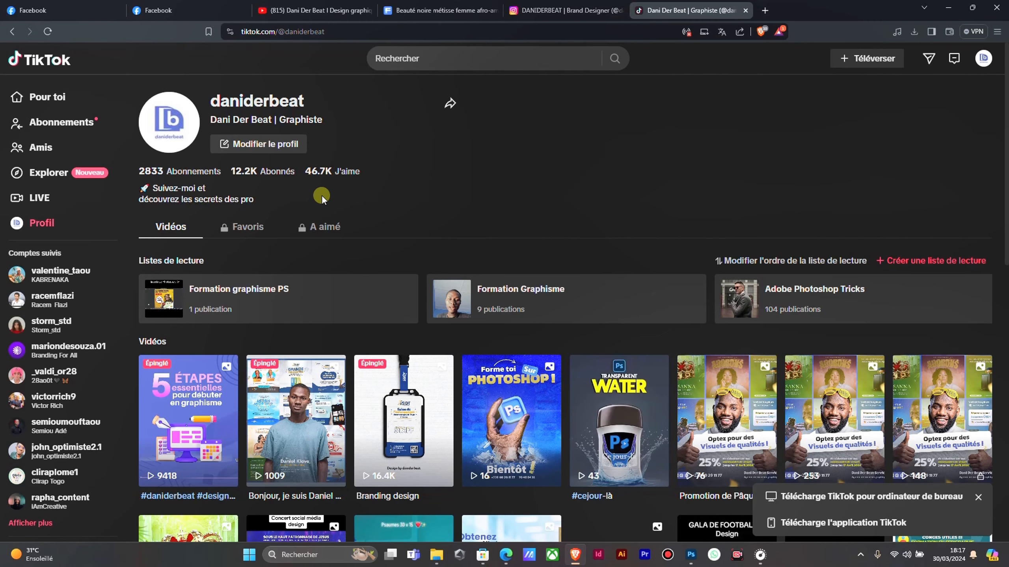
View the pinned post on five steps for starting graphic design and the pinned introduction post, and return to the profile
click(188, 406)
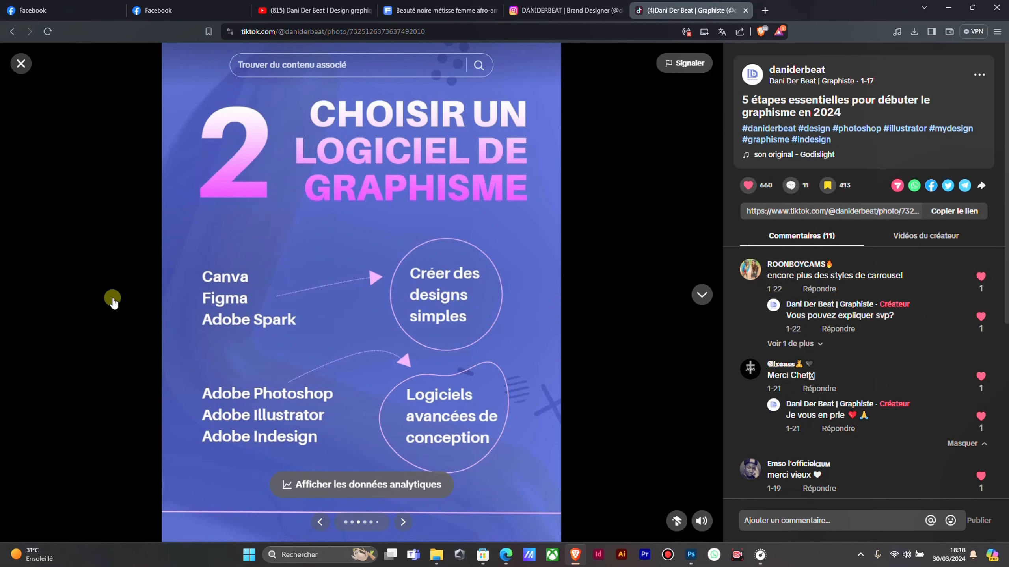
click(701, 301)
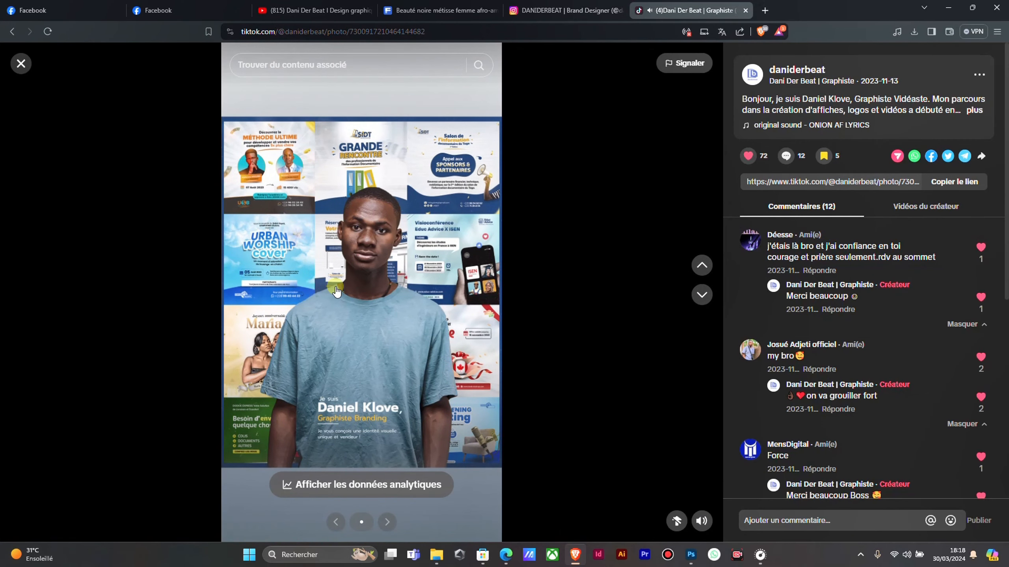
click(20, 62)
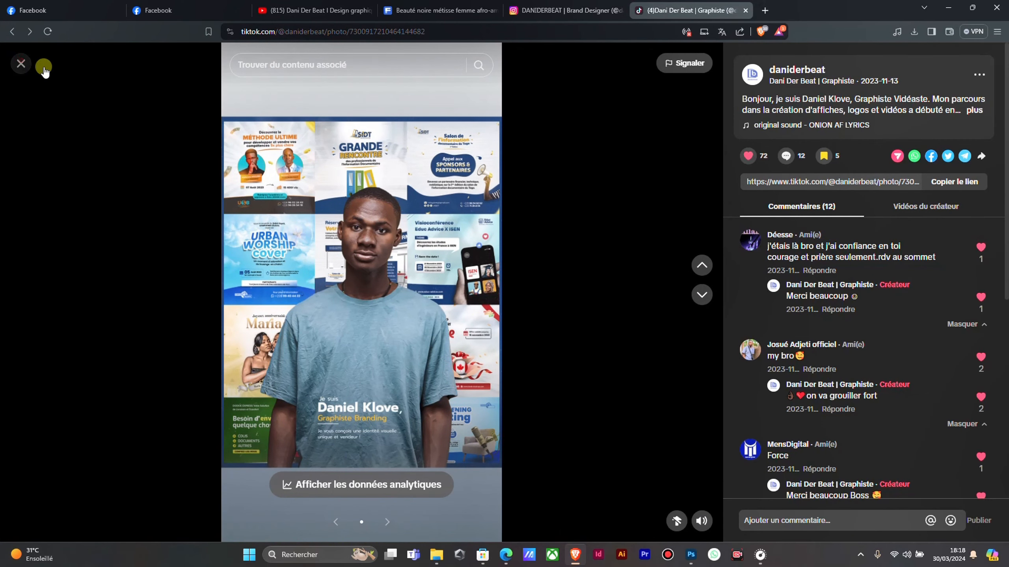
Browse the video grid on the TikTok profile and return to the creator's YouTube channel
scroll(675, 254, down, 10)
scroll(584, 278, up, 4)
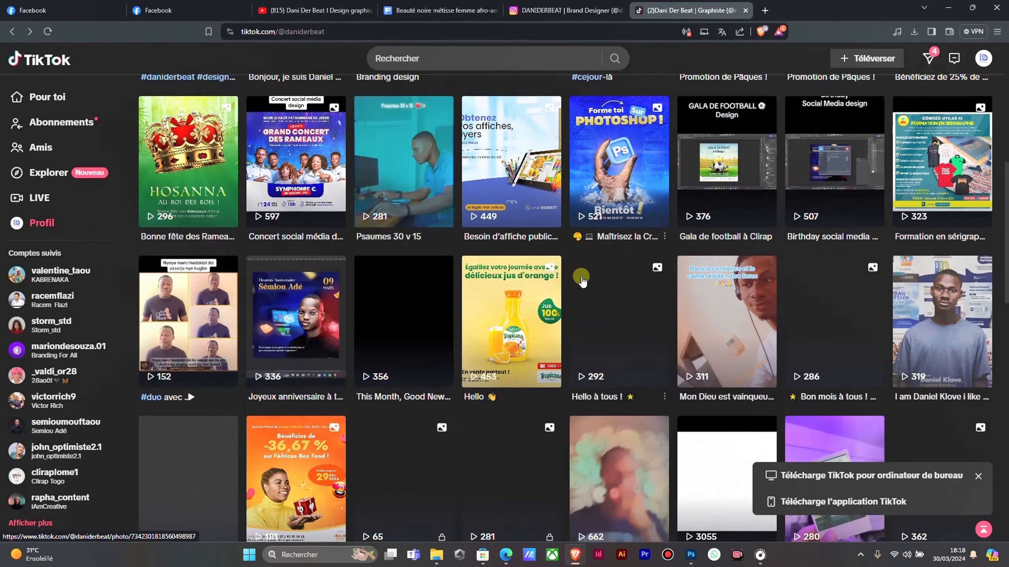
scroll(581, 270, down, 3)
scroll(580, 264, up, 10)
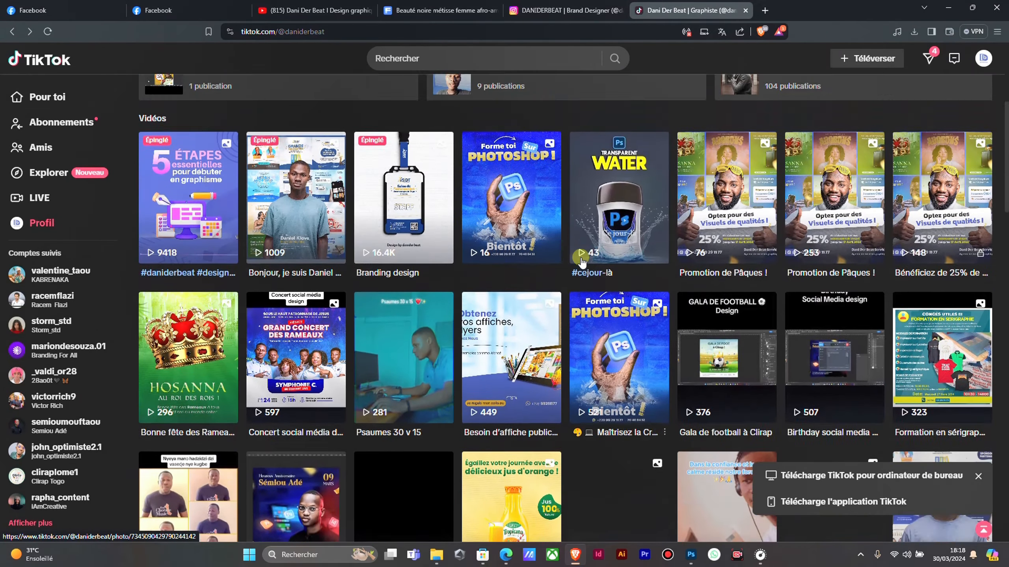
scroll(578, 254, down, 5)
scroll(578, 250, up, 5)
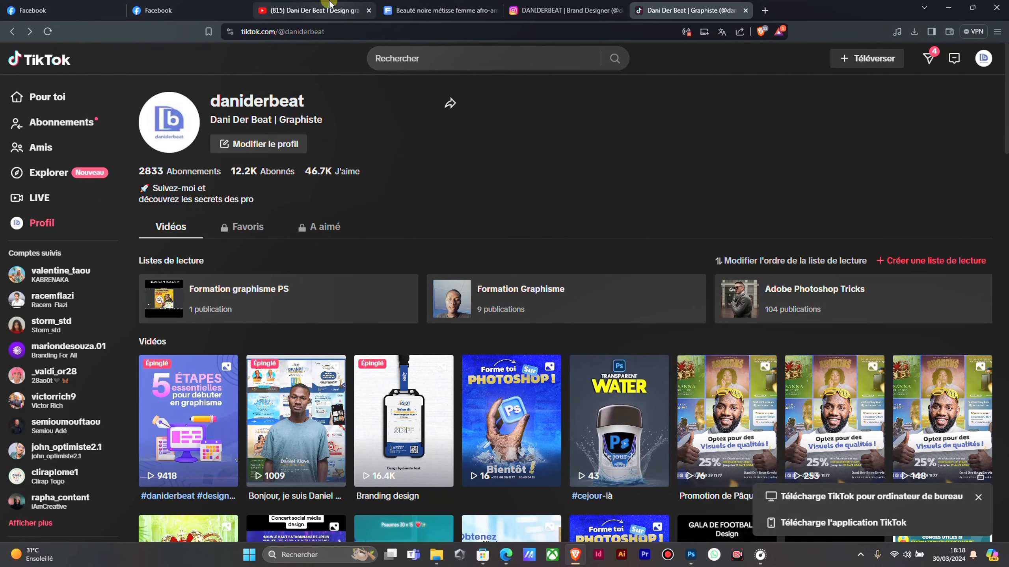
click(341, 15)
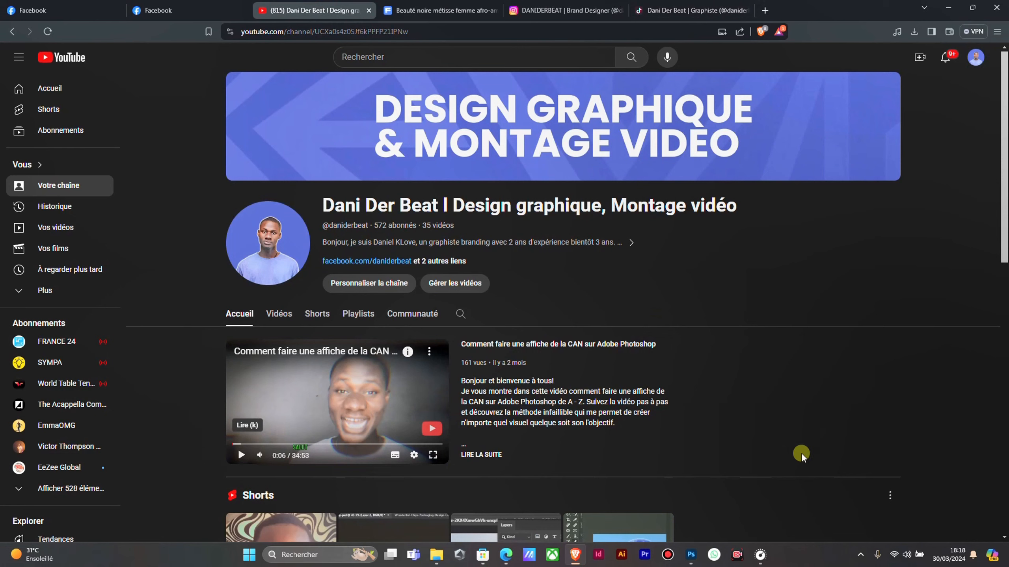